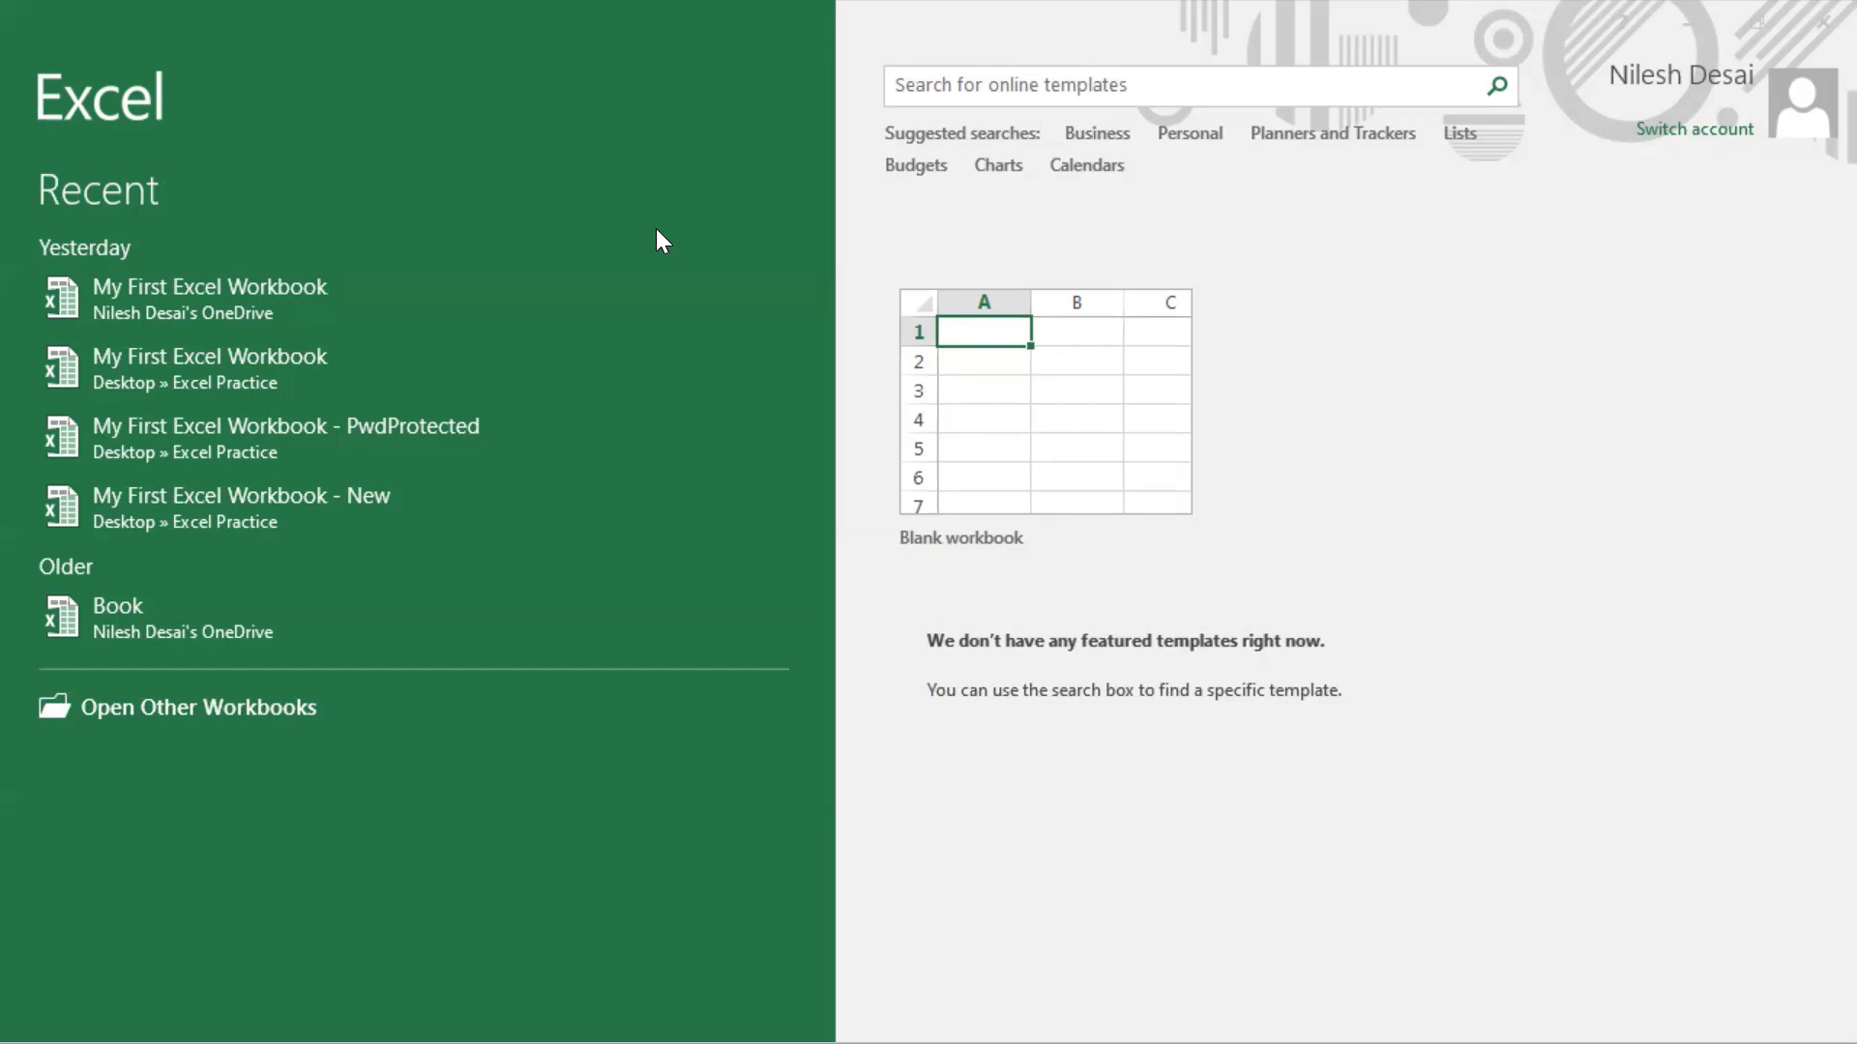
Step: Open My First Excel Workbook from the Excel Practice folder and add a new worksheet placed before all existing sheets
left_click(199, 362)
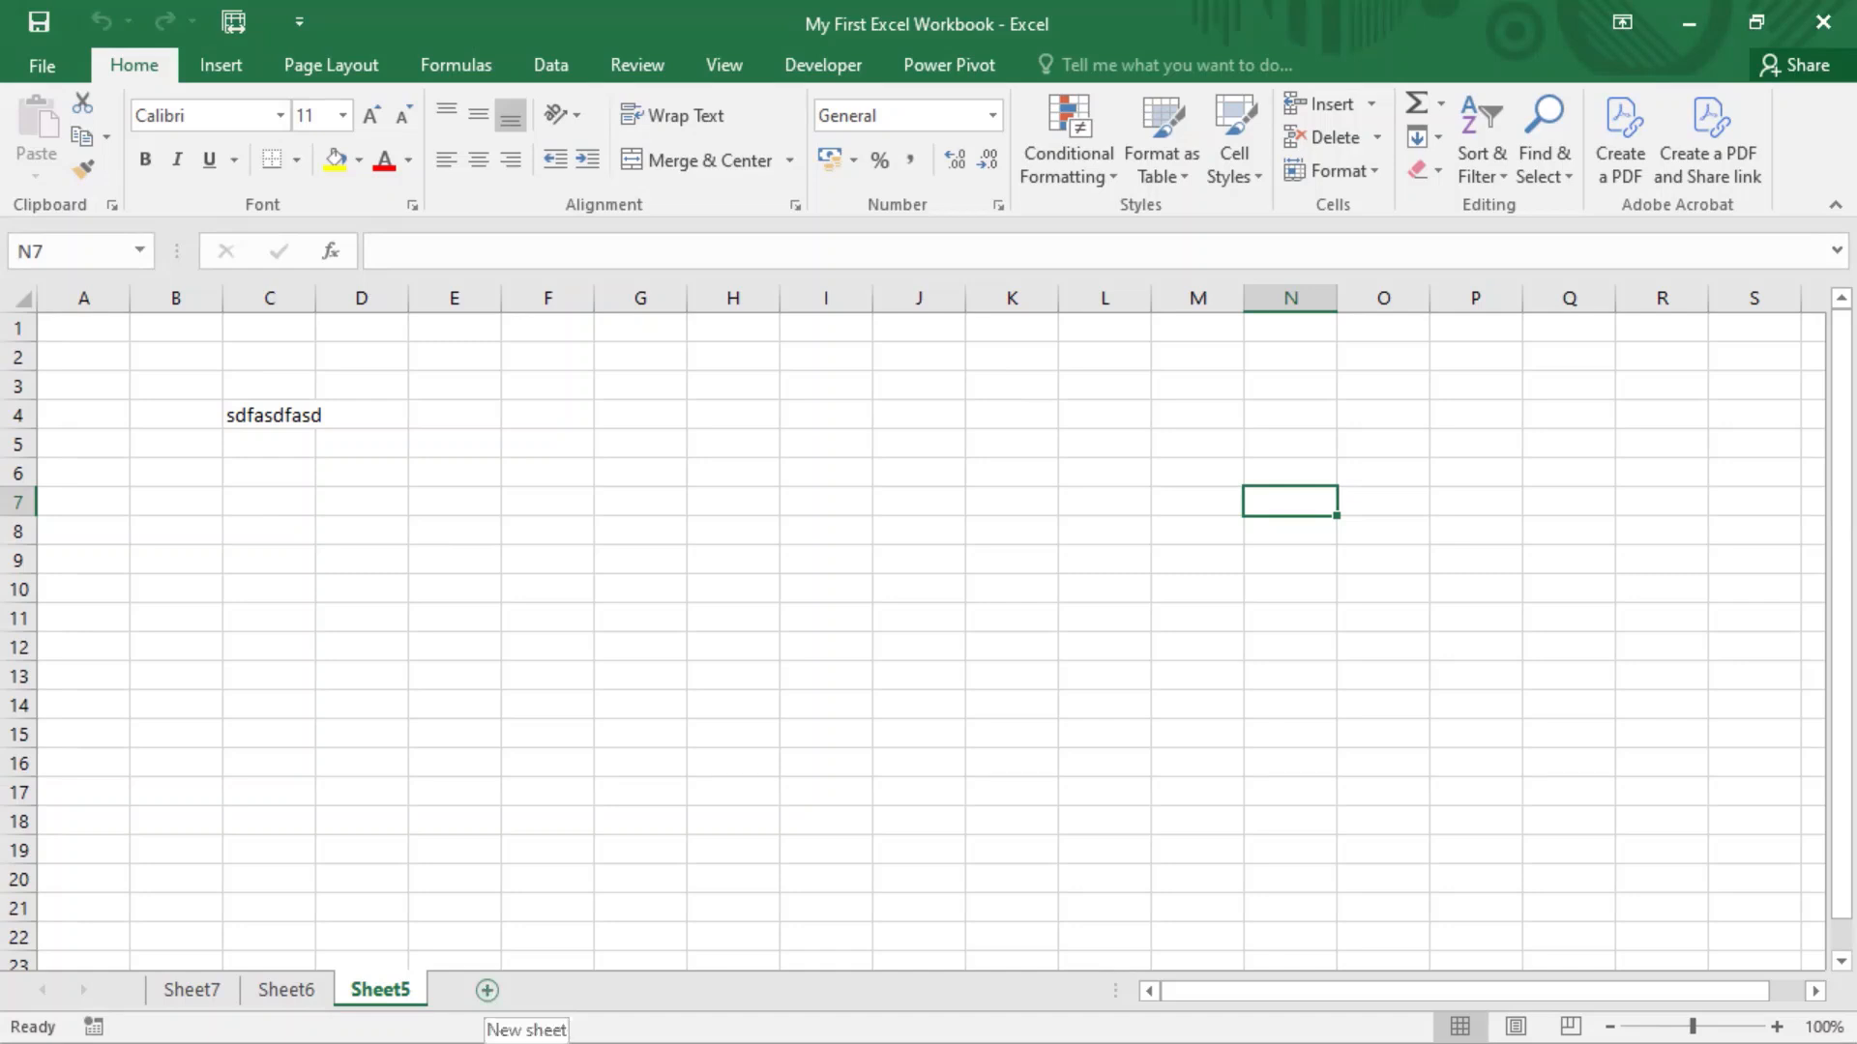
left_click(486, 989)
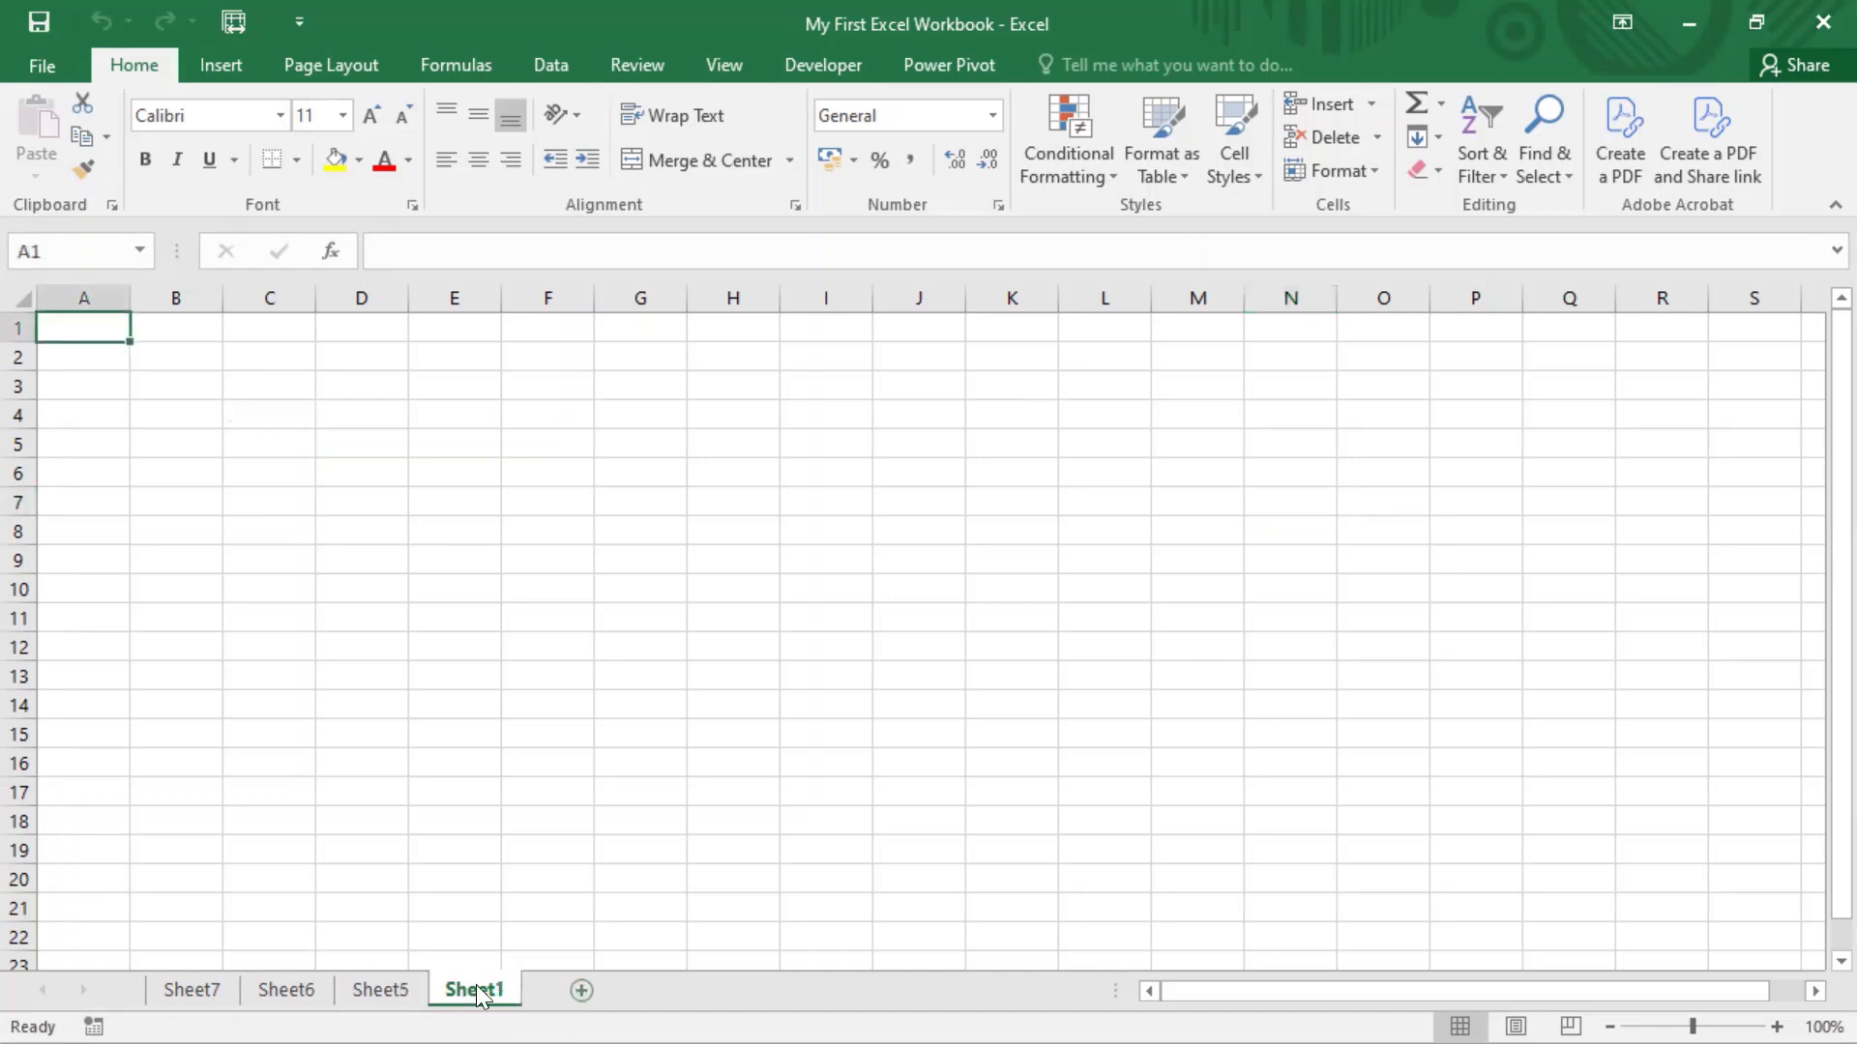
left_click_drag(145, 994, 145, 994)
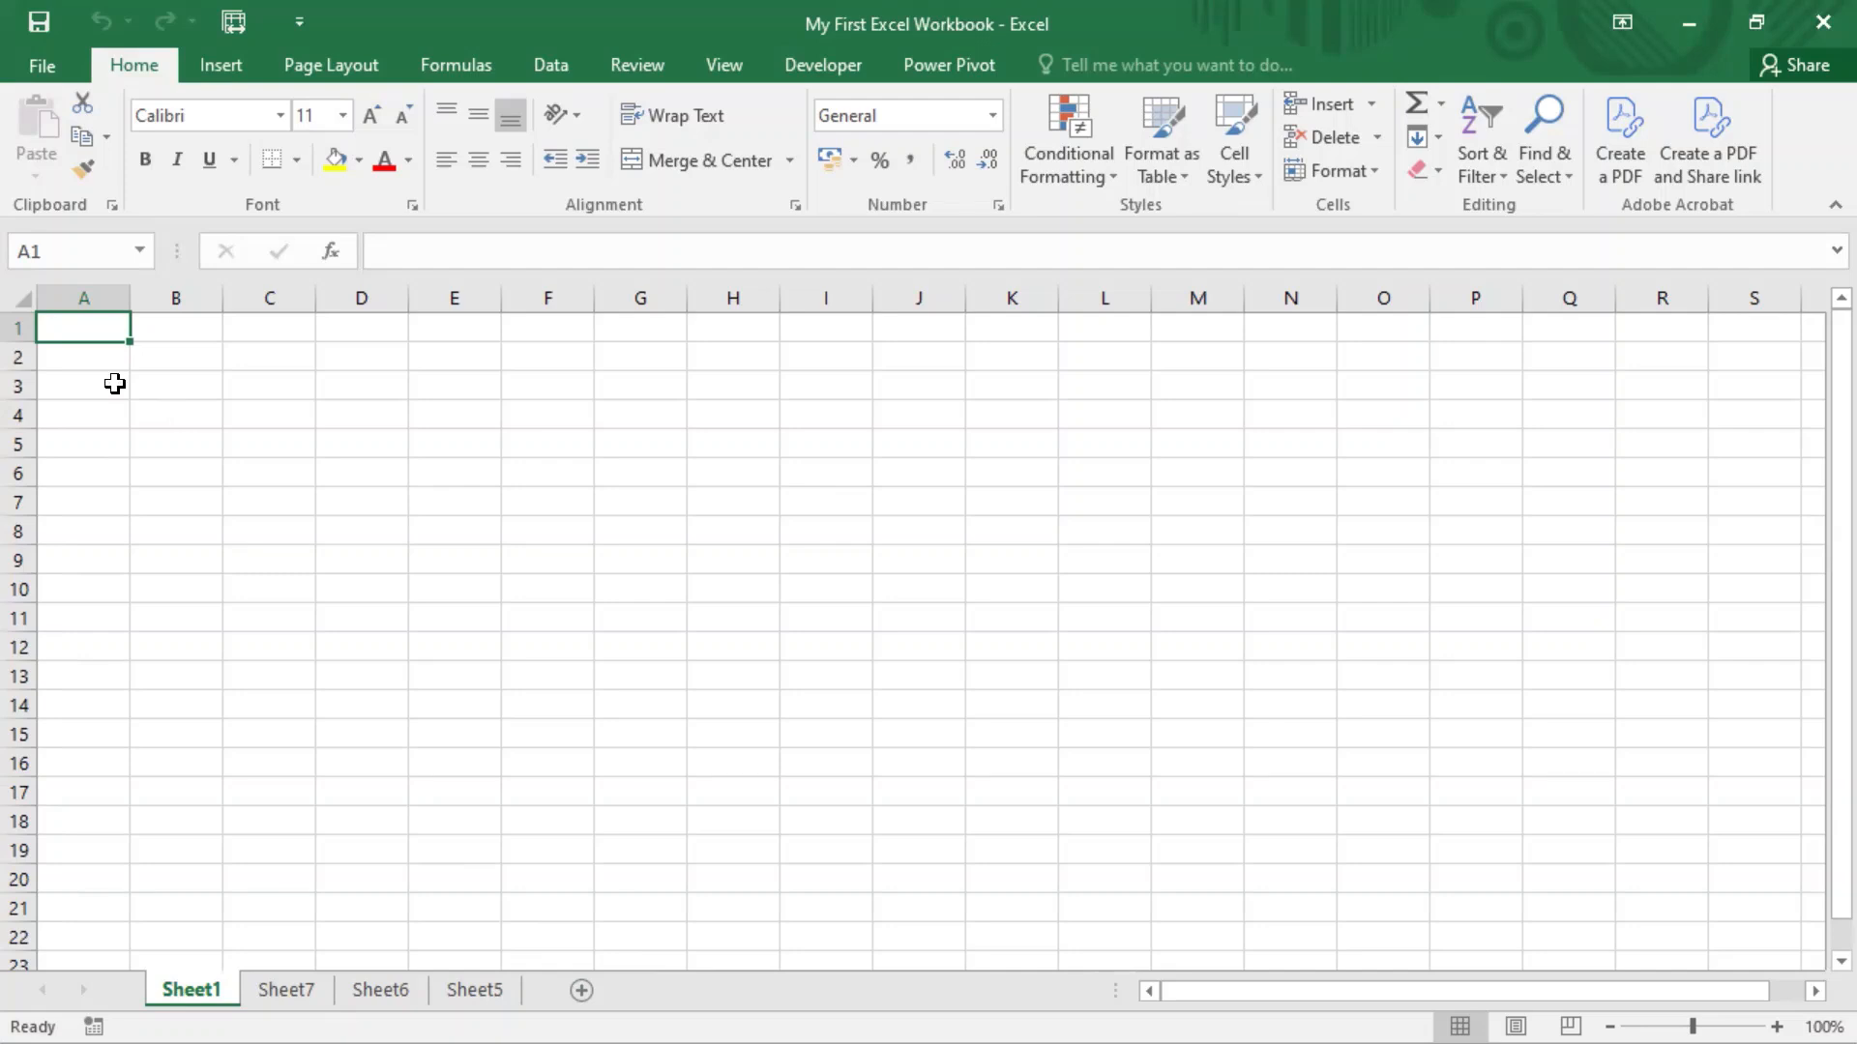
Step: Examine the worksheet's extent by going to its last row and last column, returning to cell A1
key("ctrl+space")
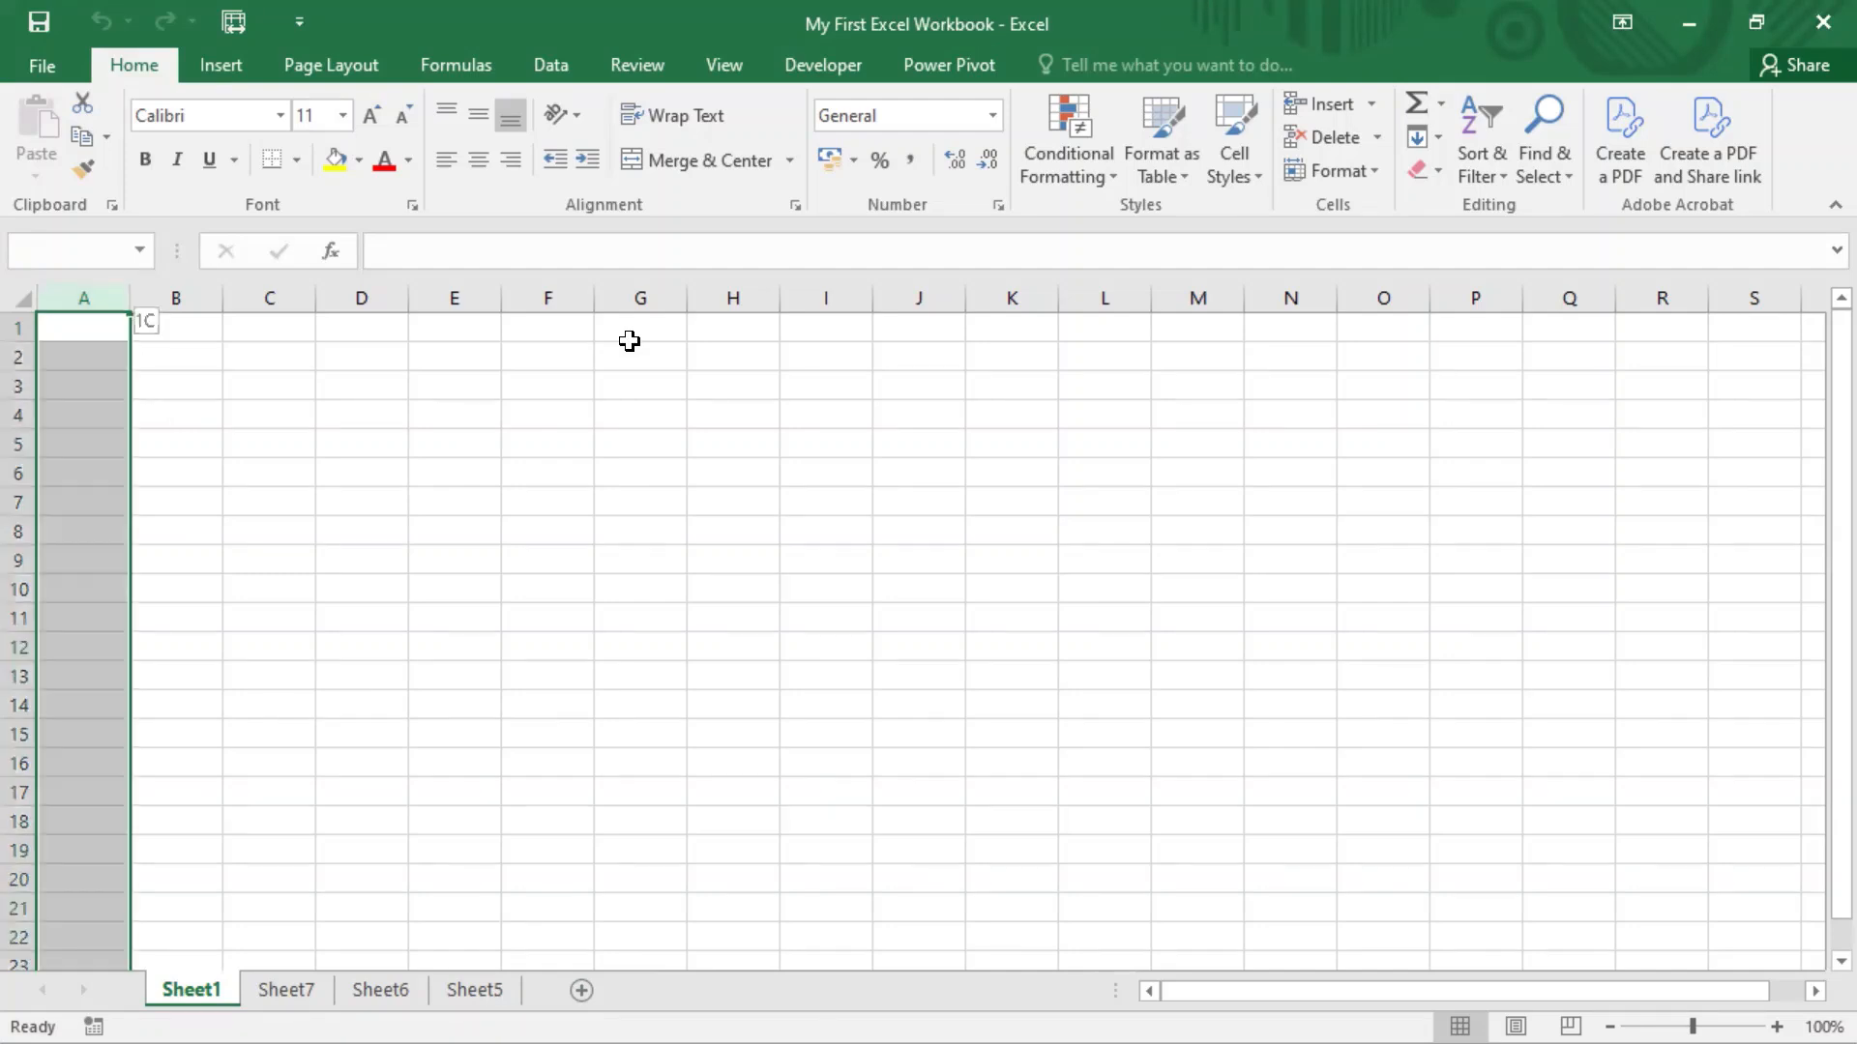
key("ctrl+Down")
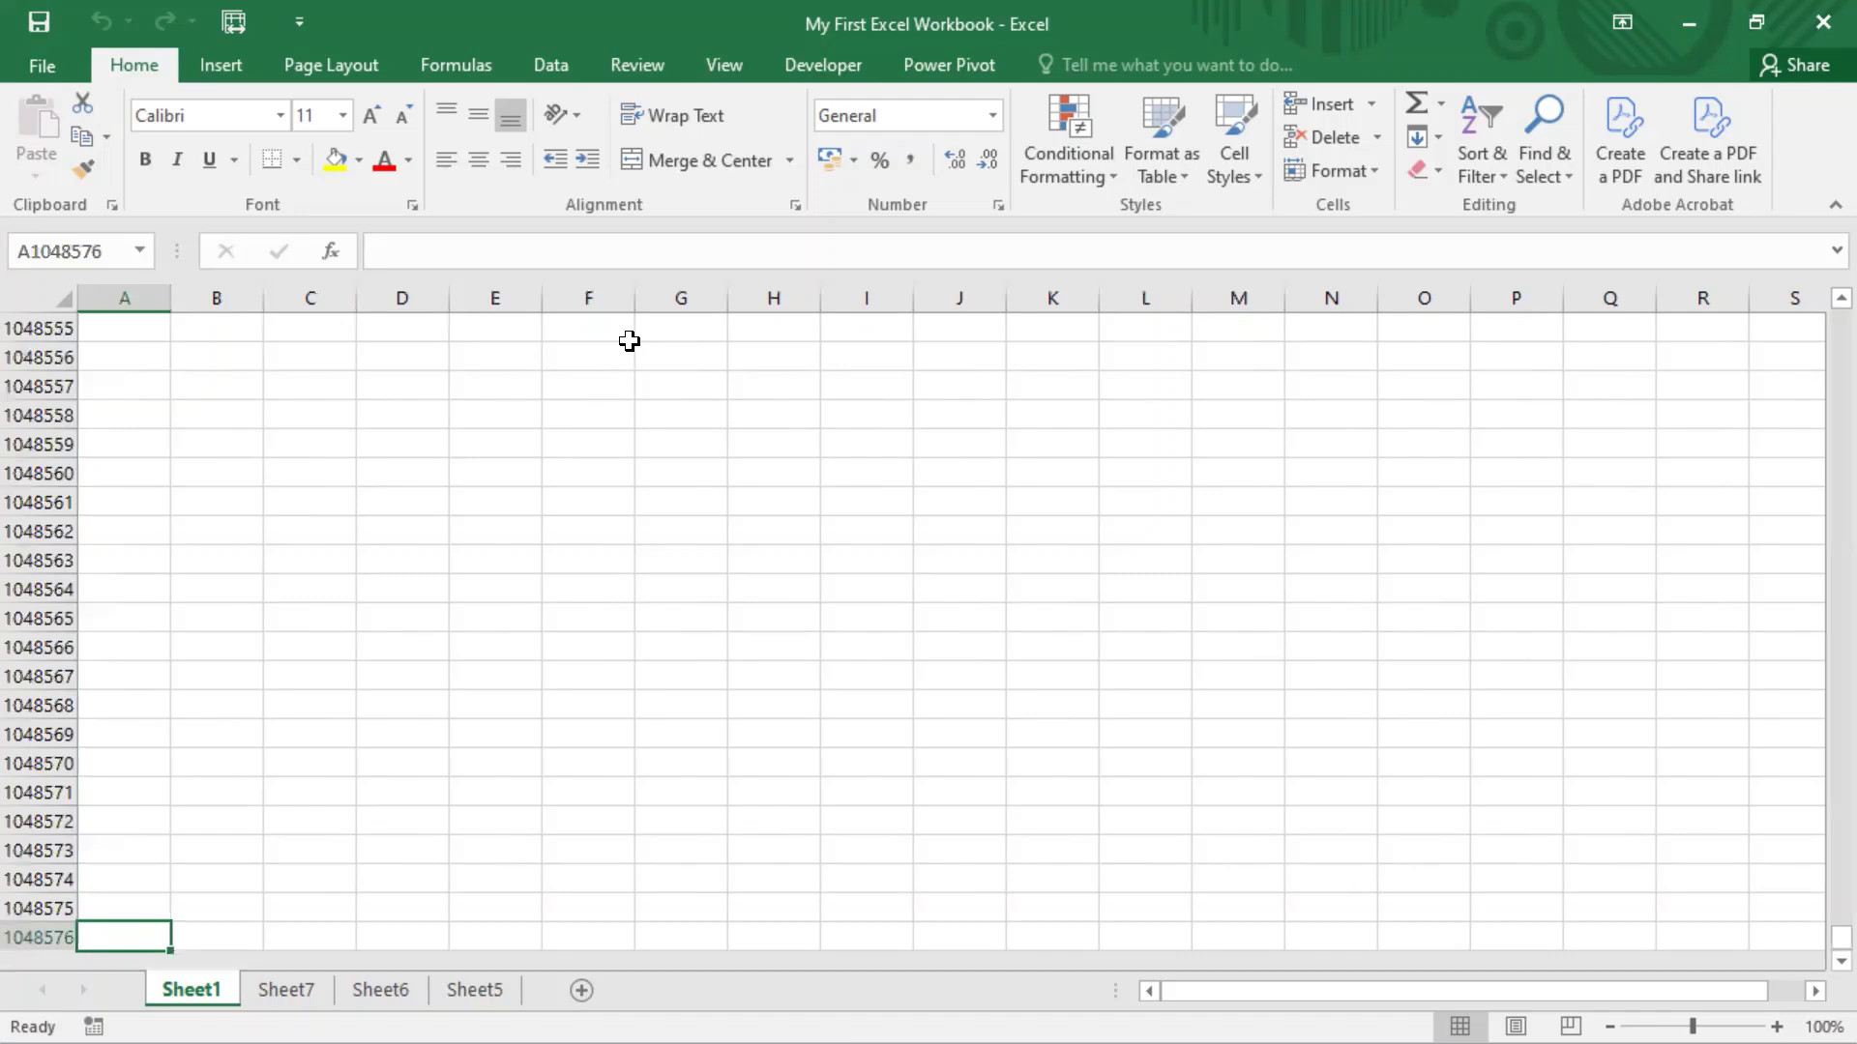
left_click(34, 937)
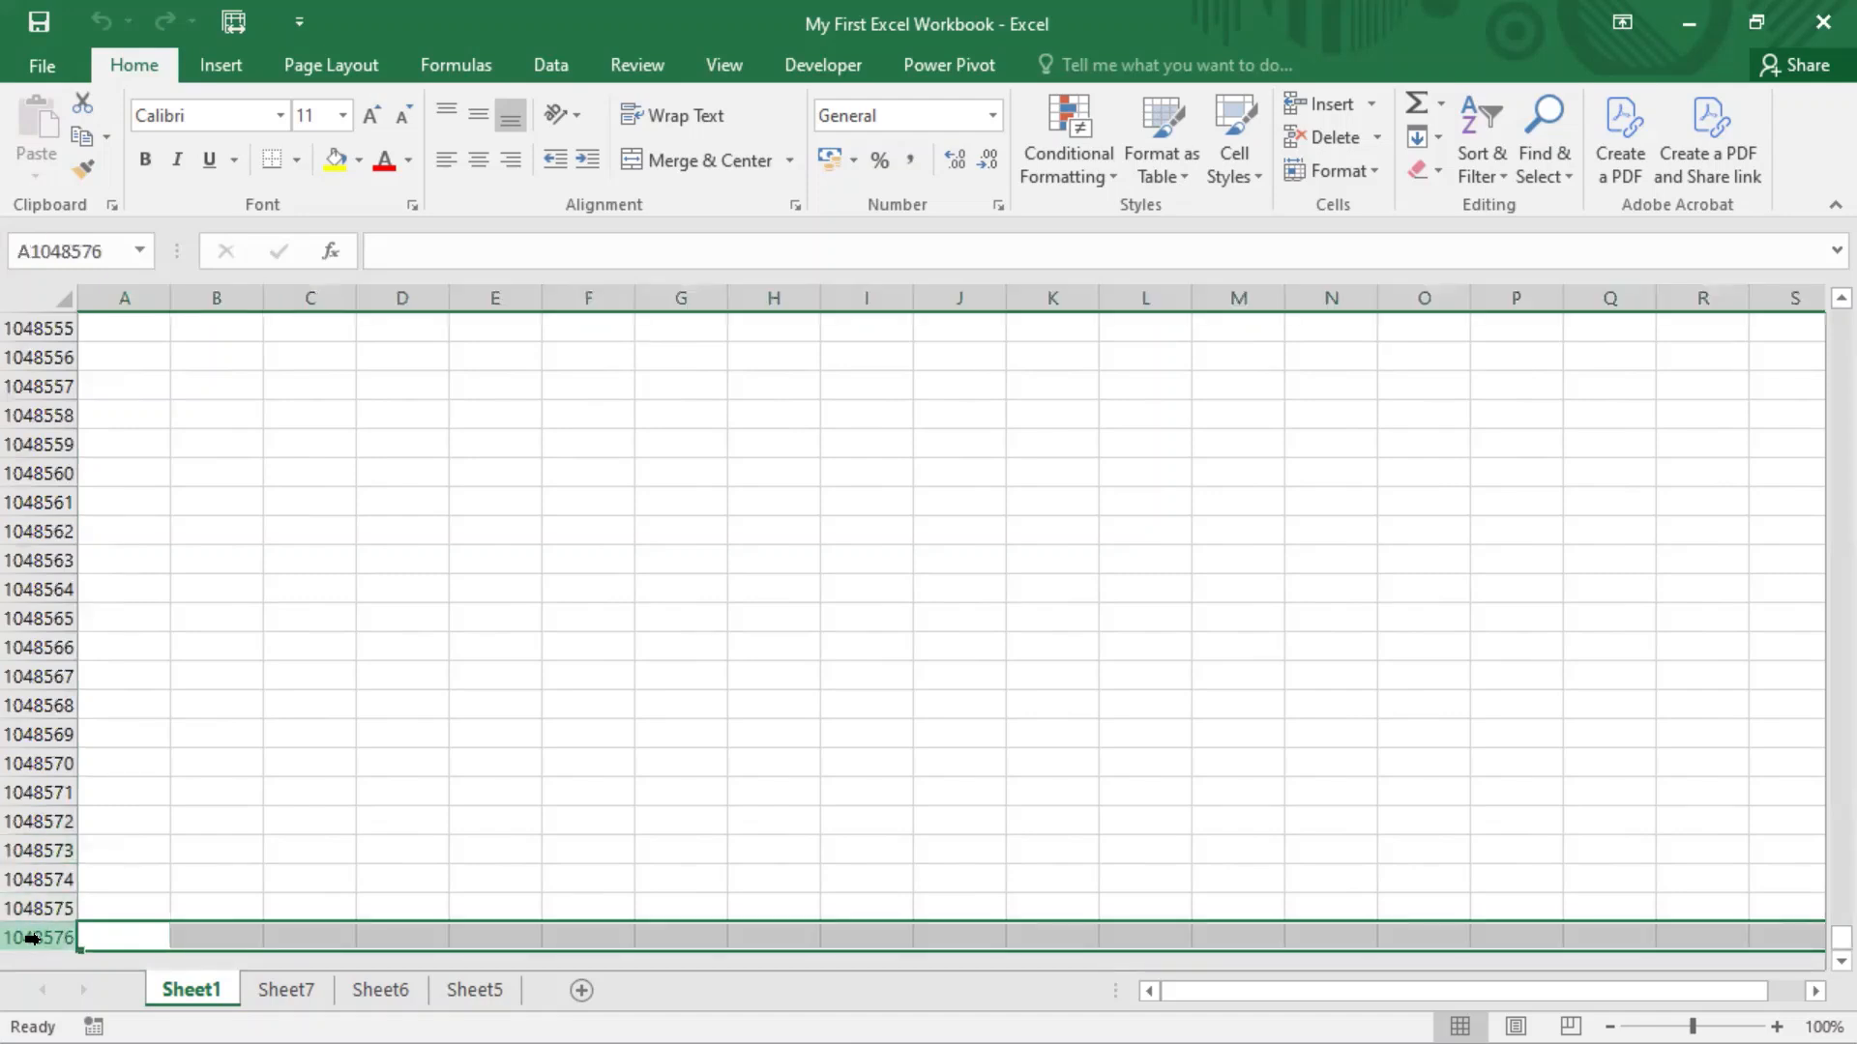
left_click(127, 869)
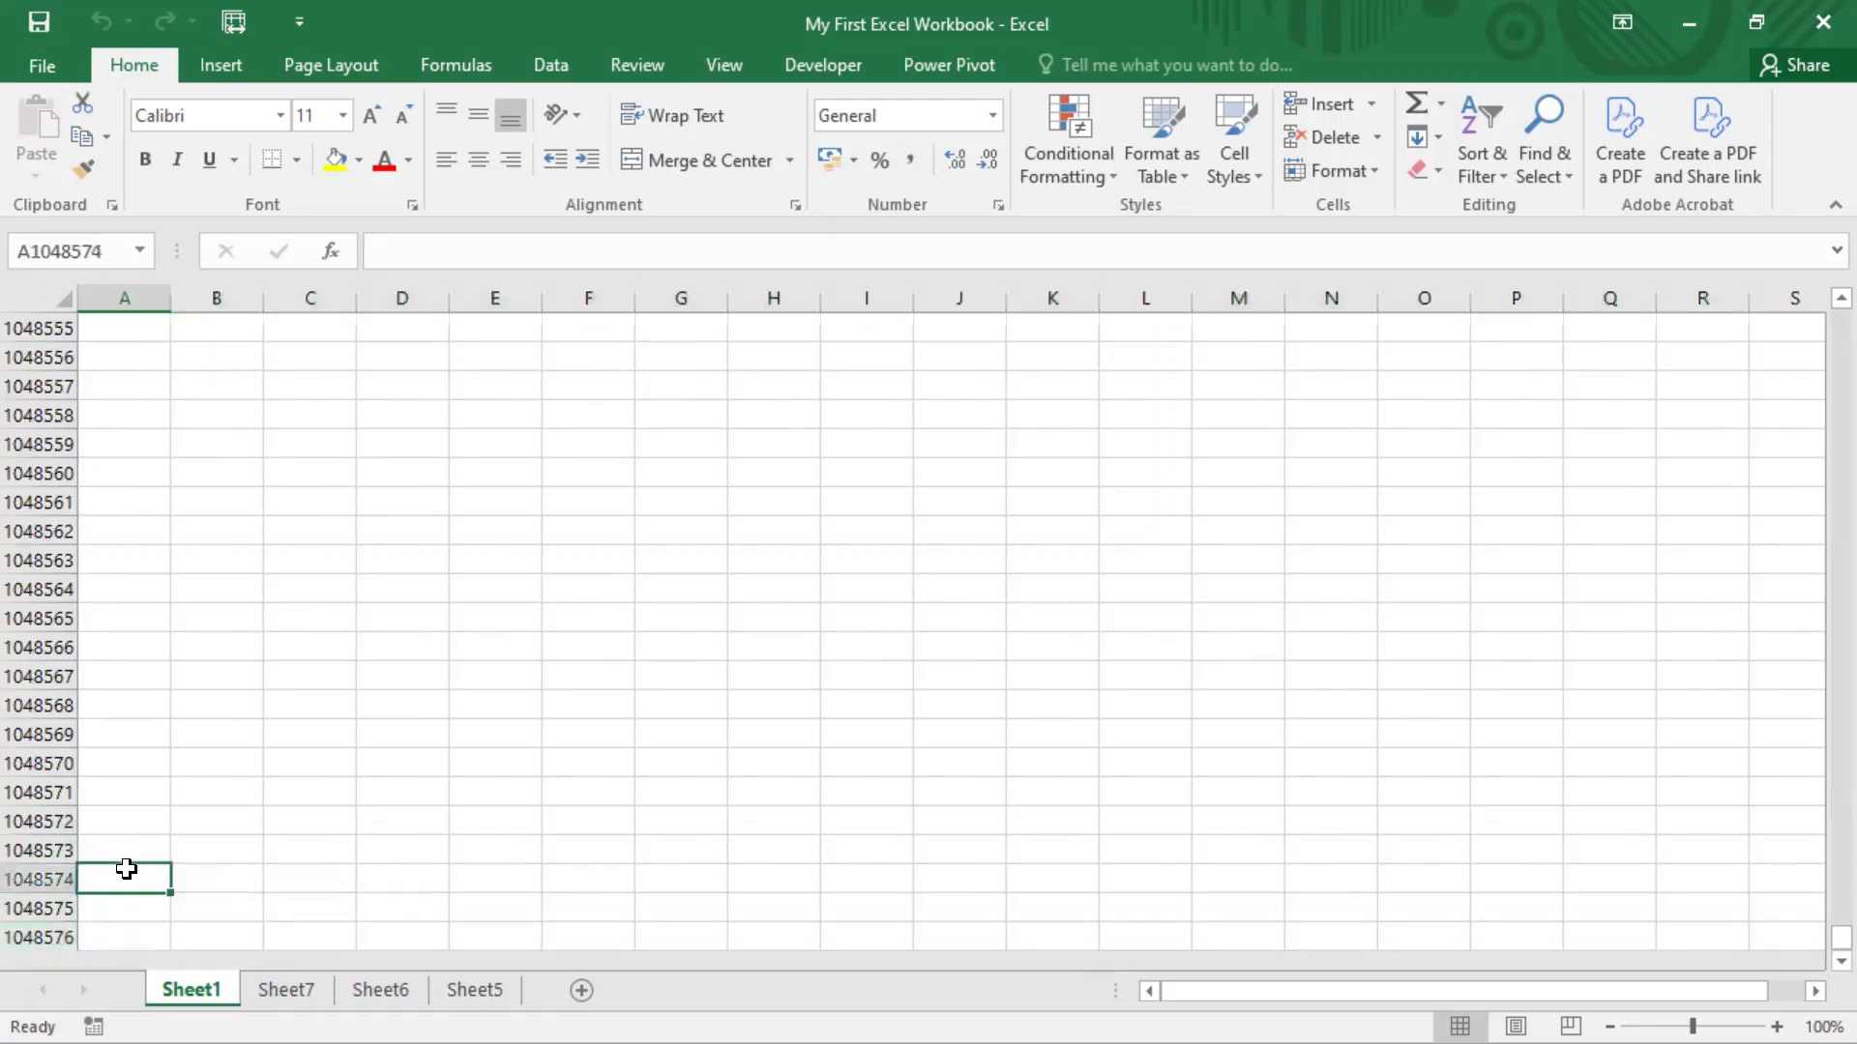
key("ctrl+Up")
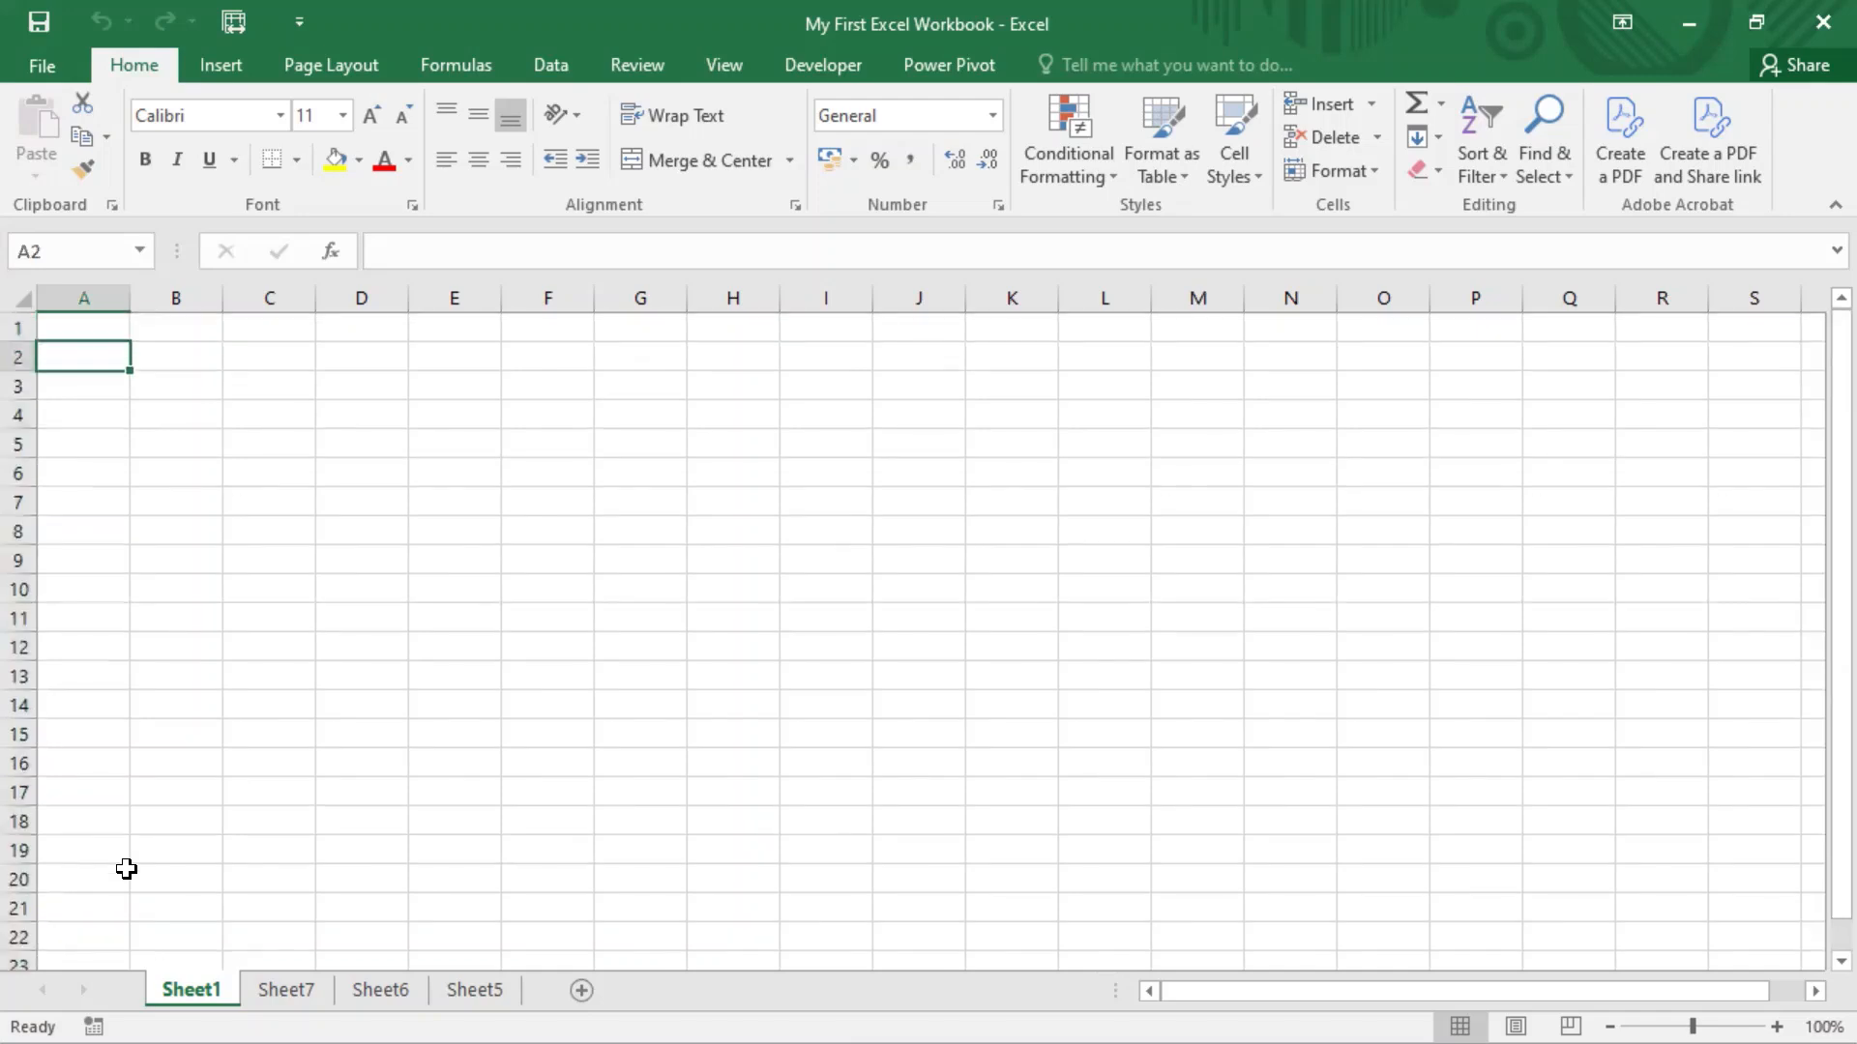
key("ctrl+Right")
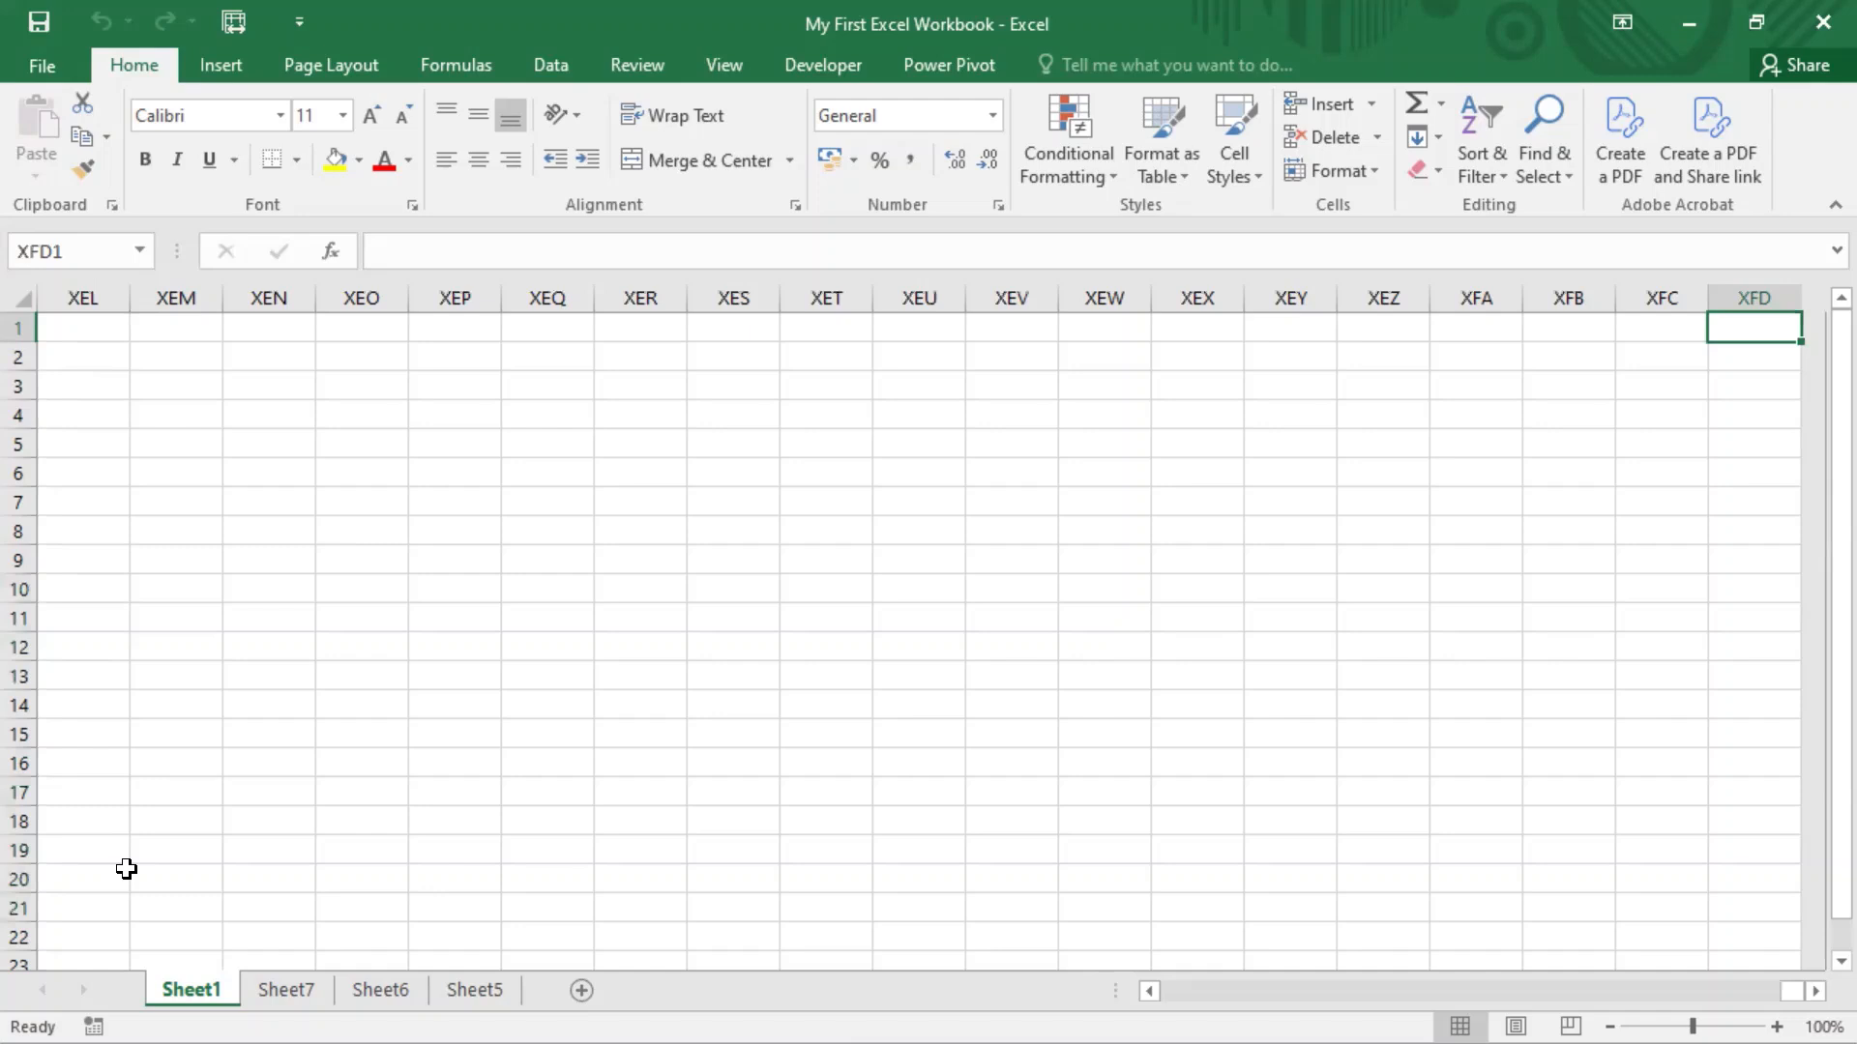
key("ctrl+Left")
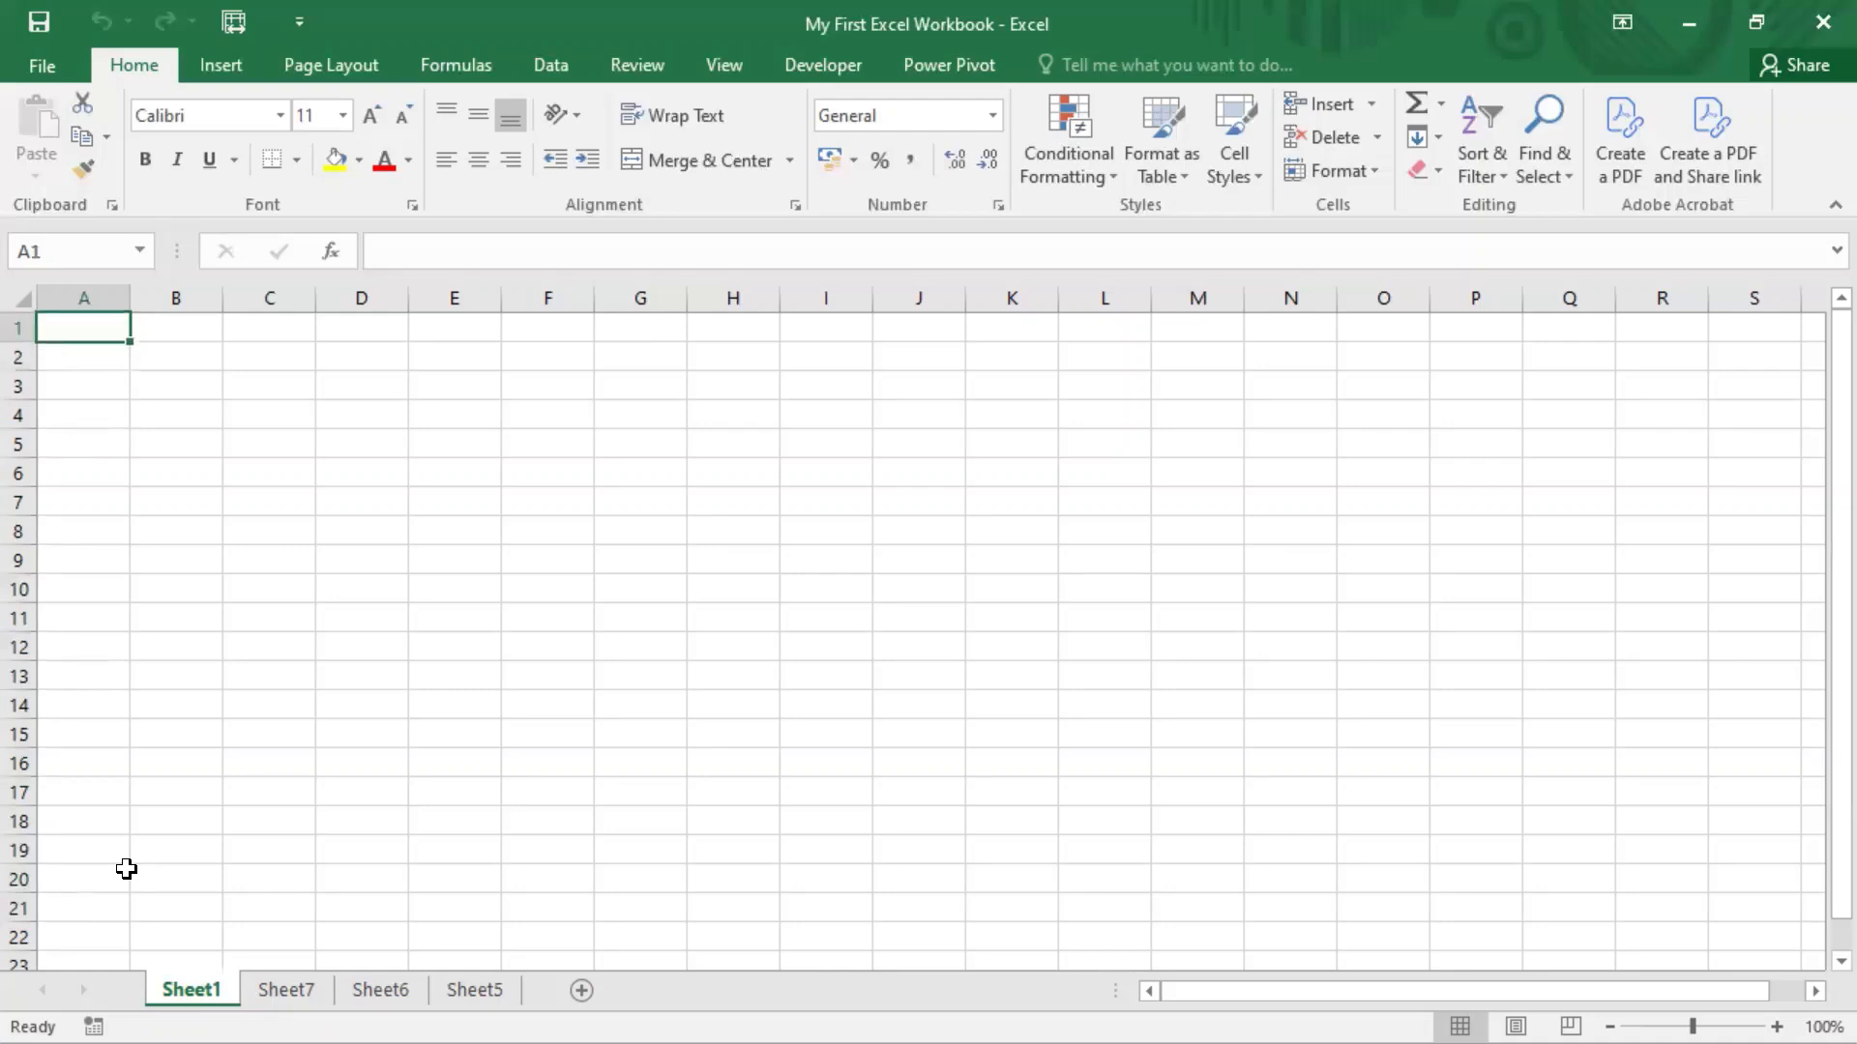
Step: Move the active cell one cell at a time among A1, A2, B1 and B2, ending at A1
key("Down")
key("Up")
key("Right")
key("Down")
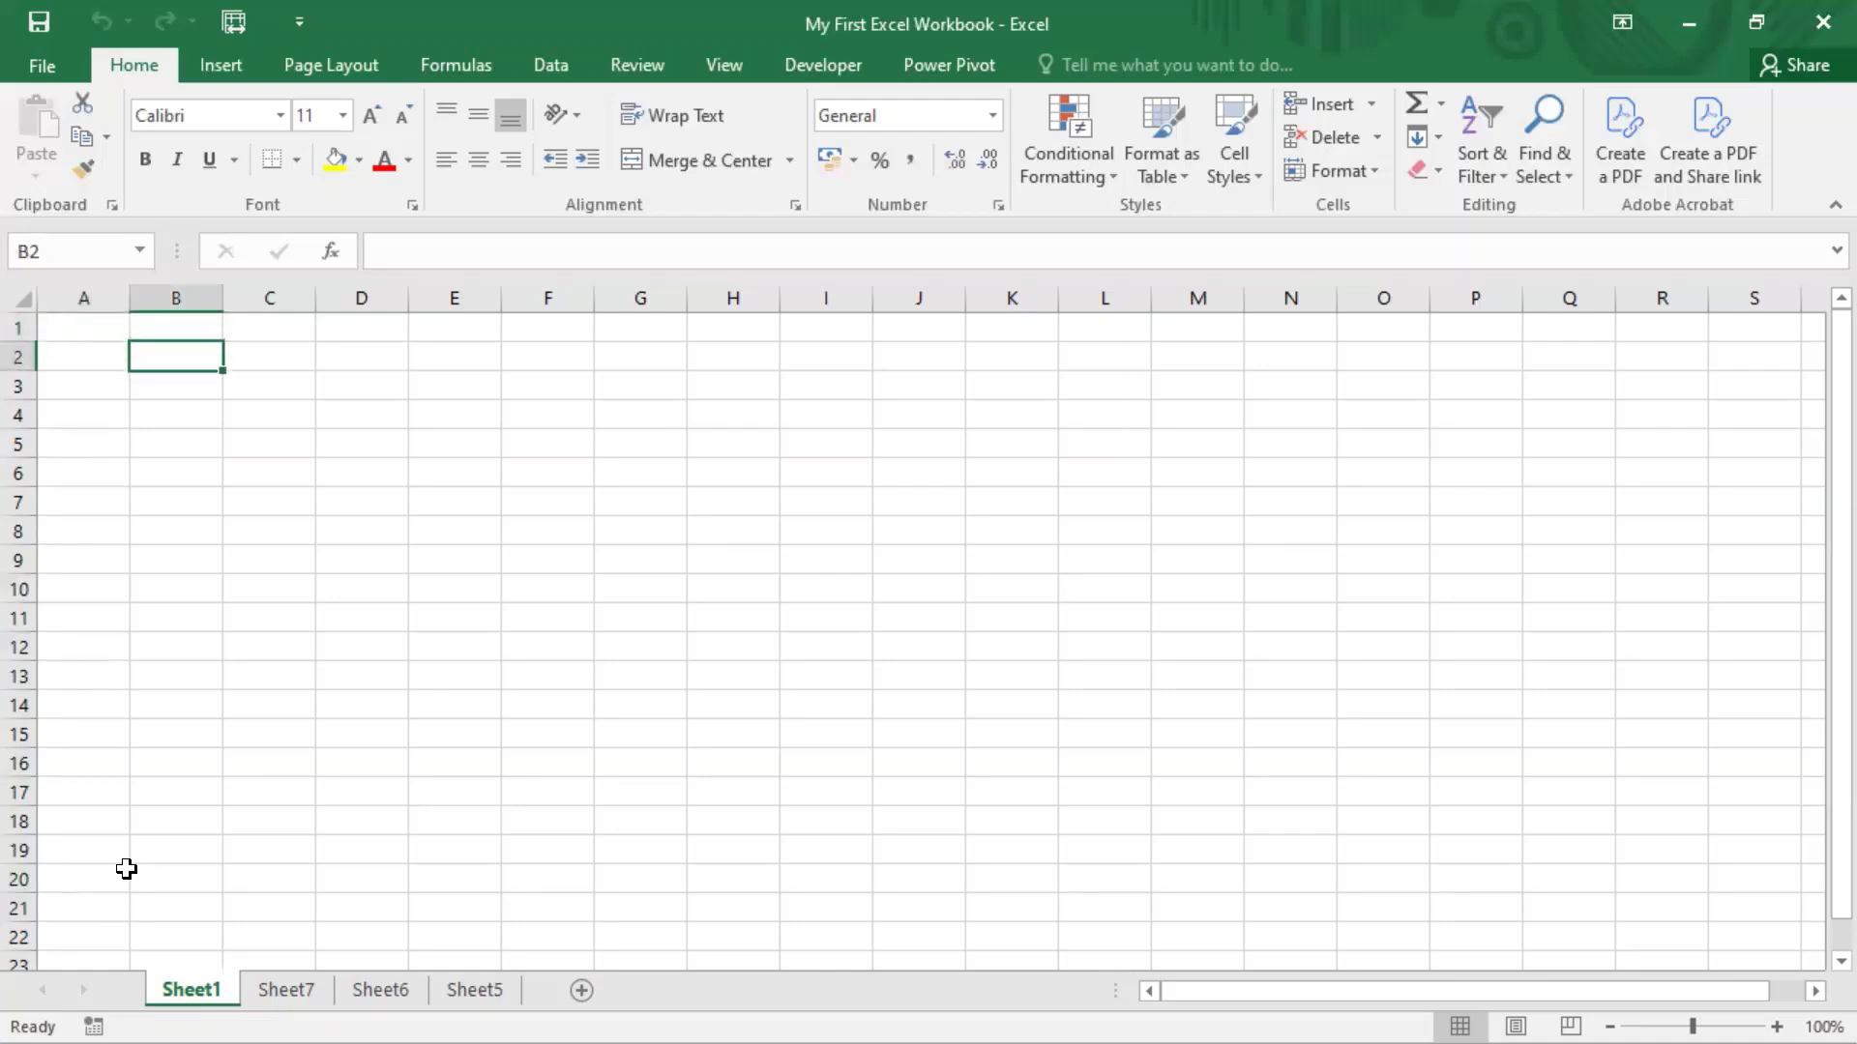
key("Left")
key("Up")
key("Right")
key("Down")
key("Up")
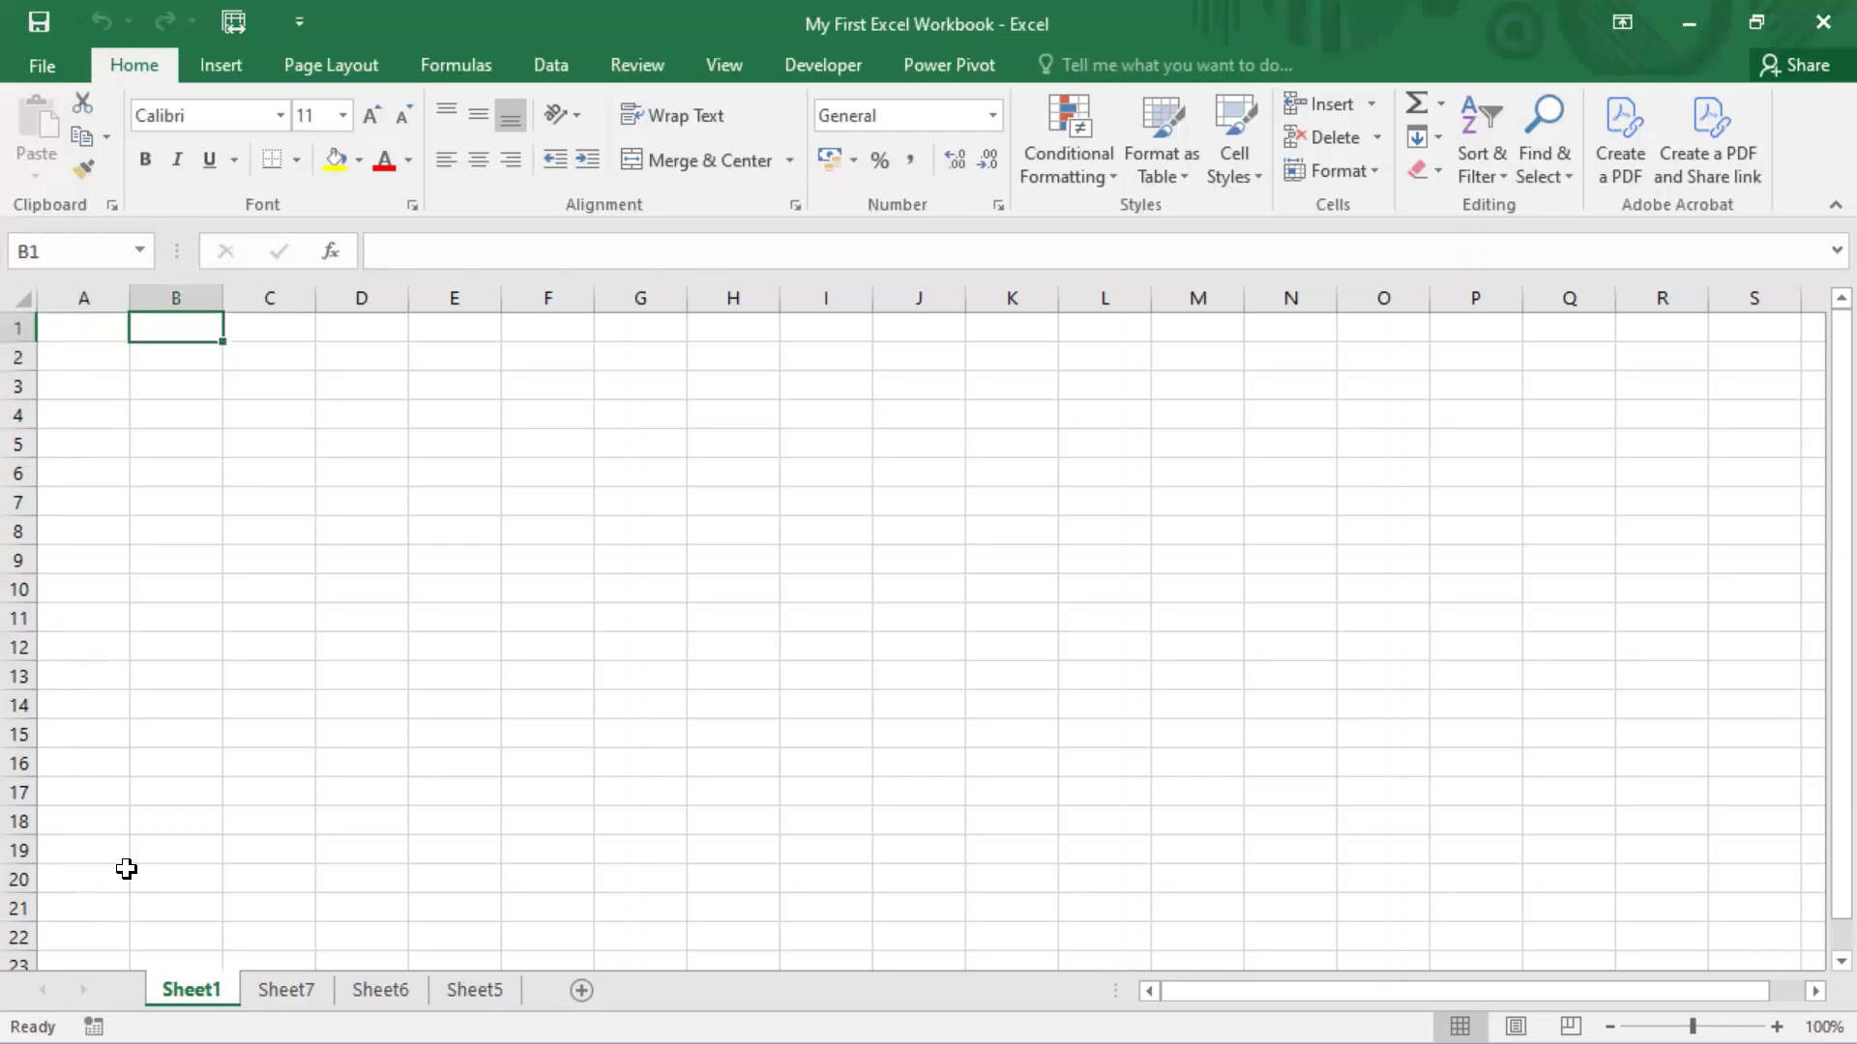
key("Left")
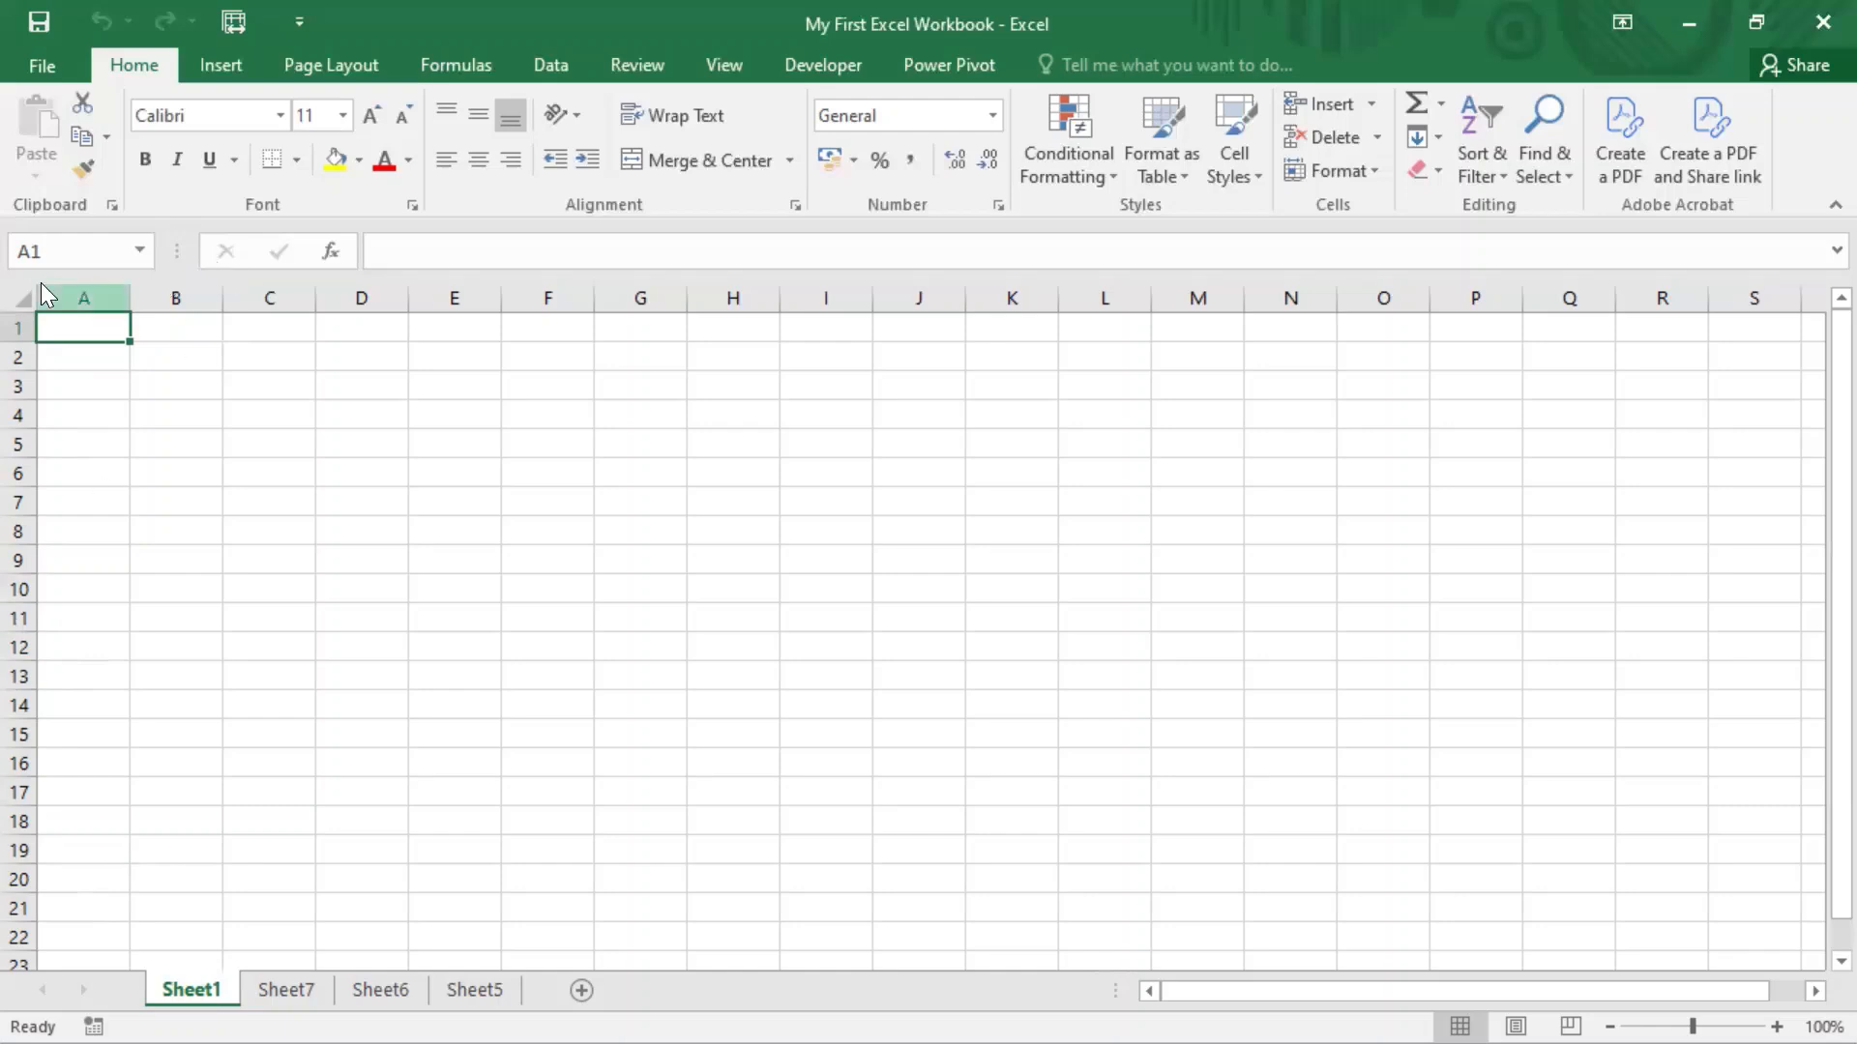
left_click(60, 249)
type("A4")
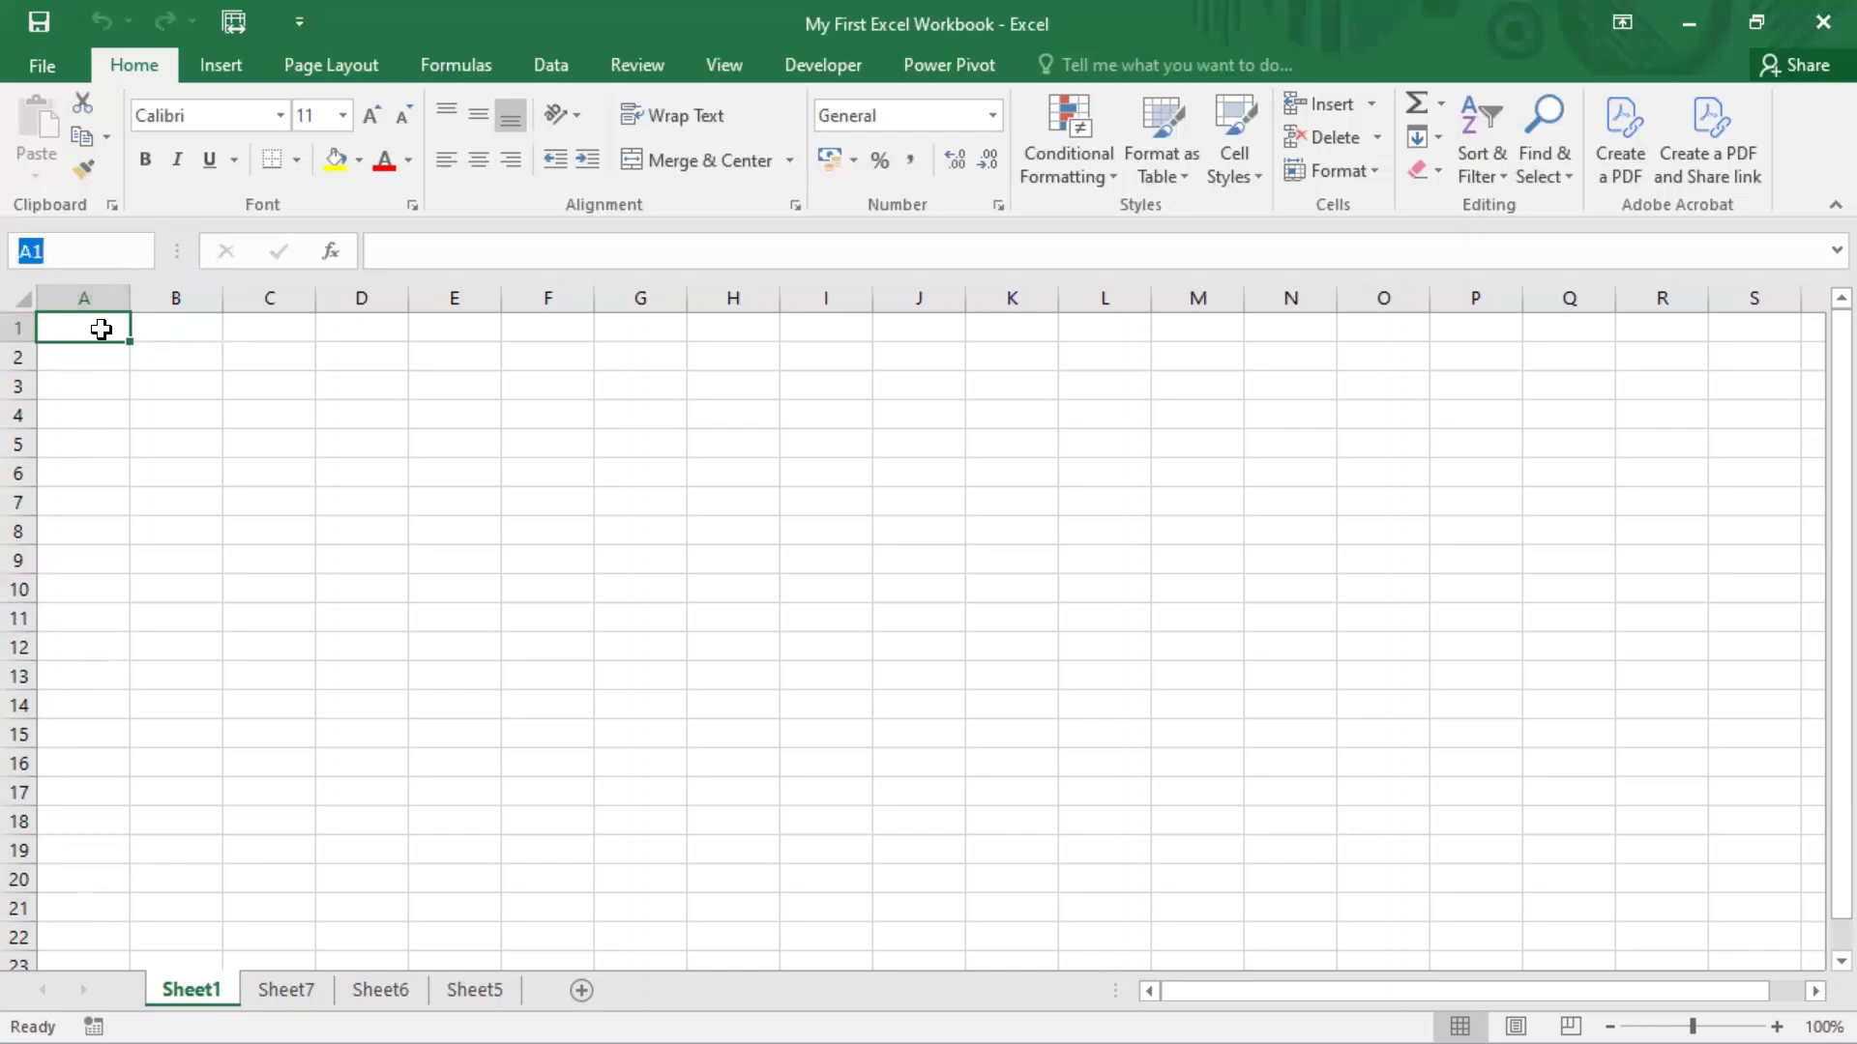
key("Return")
left_click(98, 323)
type("as")
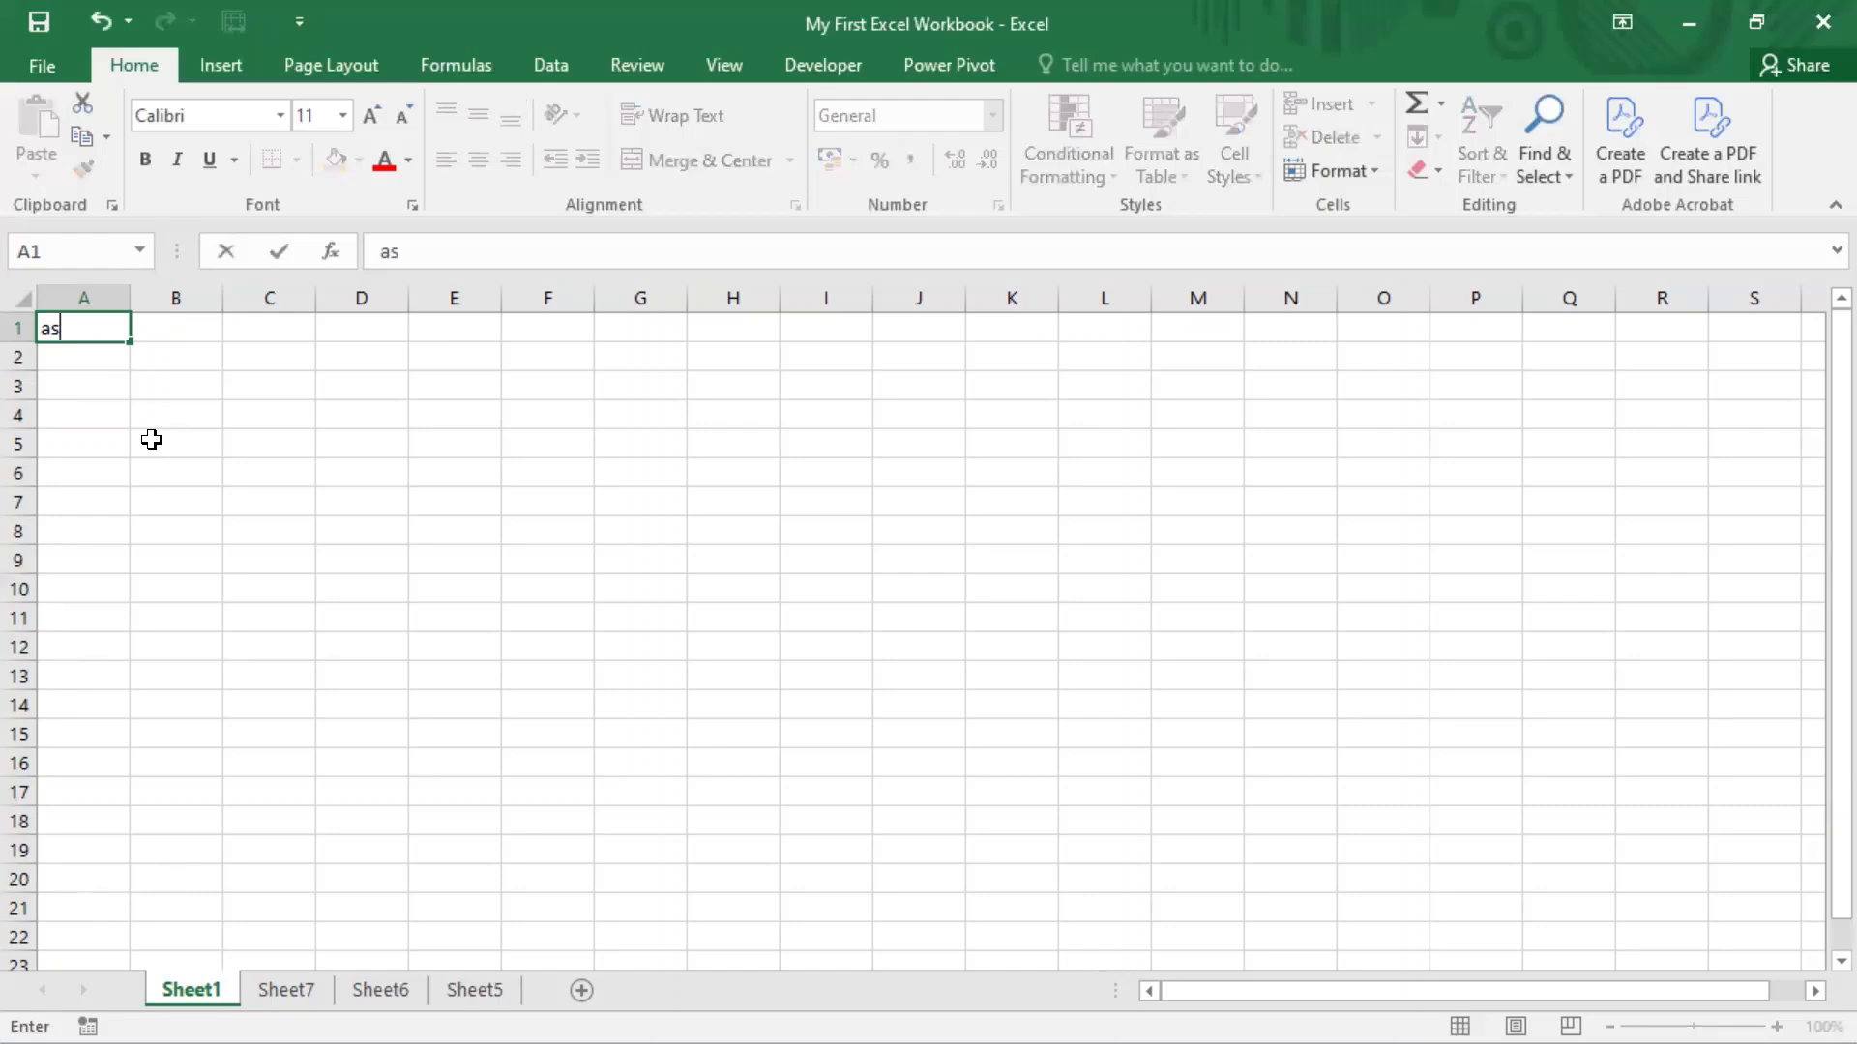
type("df1234")
key("BackSpace")
key("BackSpace")
key("BackSpace")
key("BackSpace")
key("BackSpace")
key("BackSpace")
key("BackSpace")
key("BackSpace")
key("Return")
key("Up")
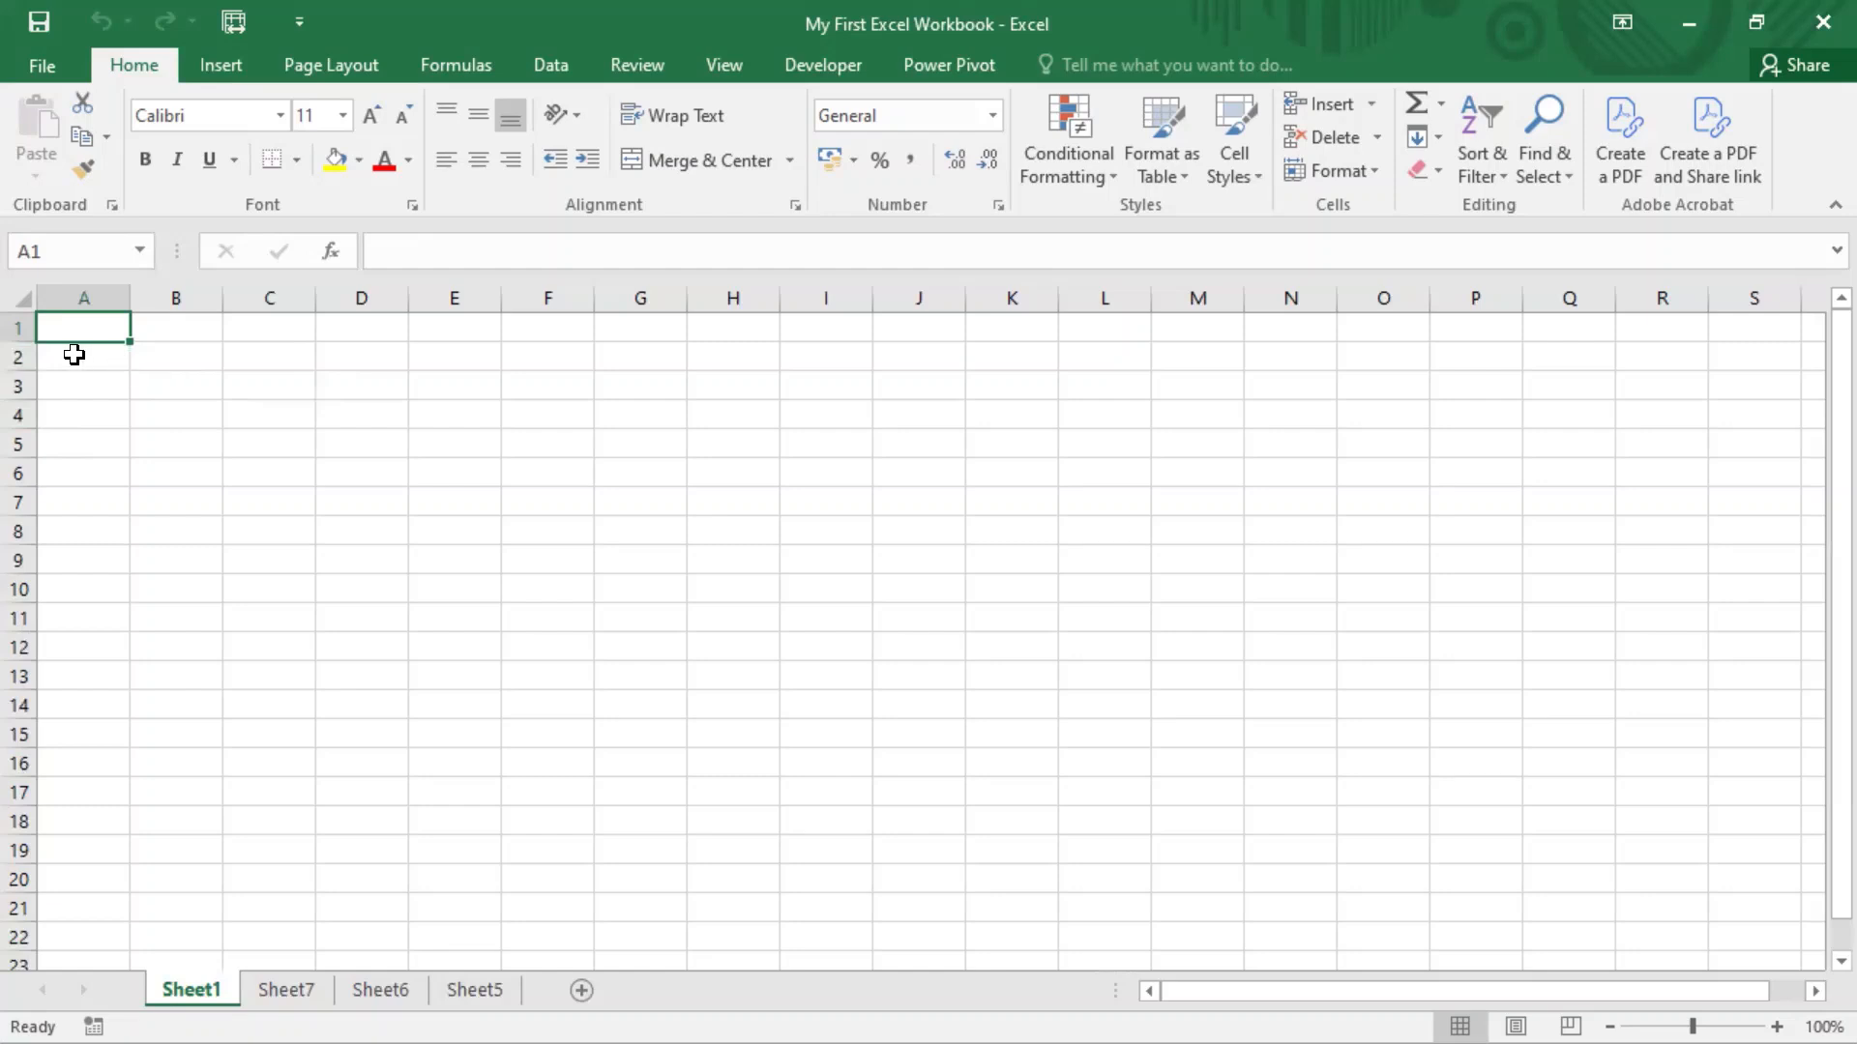
left_click(309, 448)
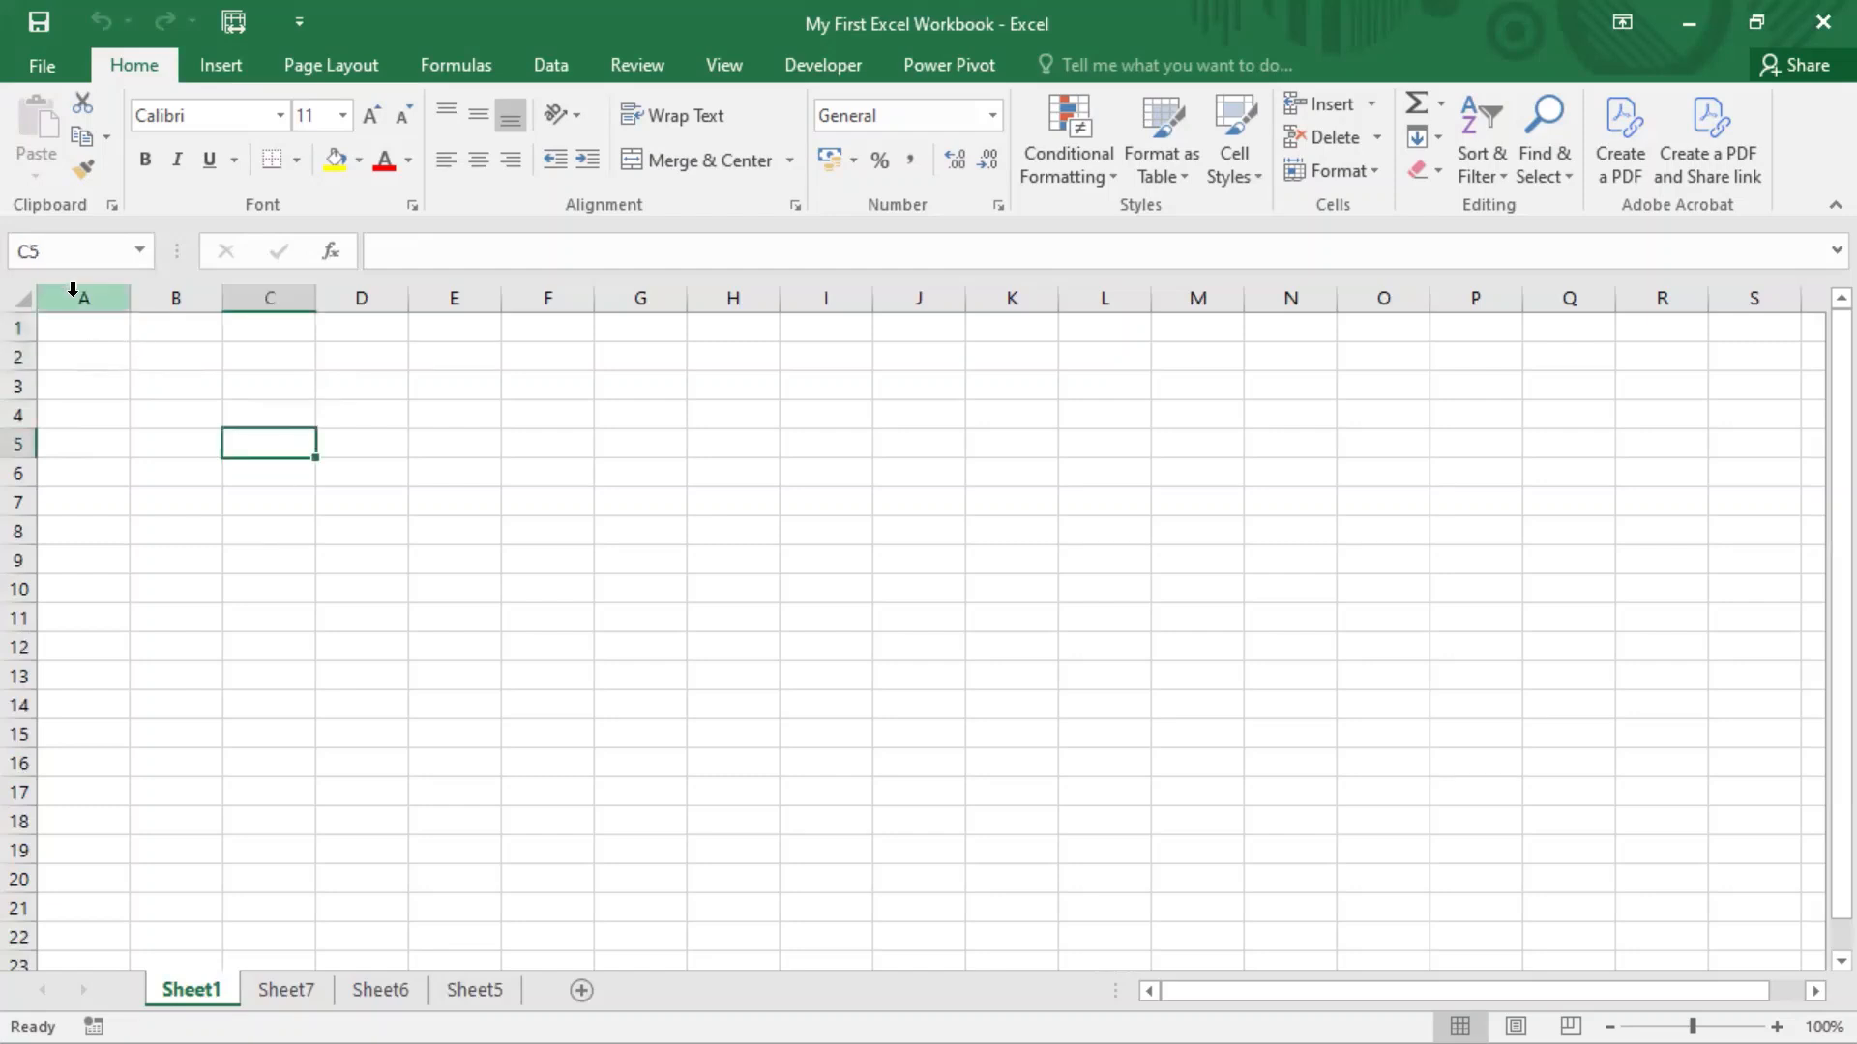
left_click(89, 358)
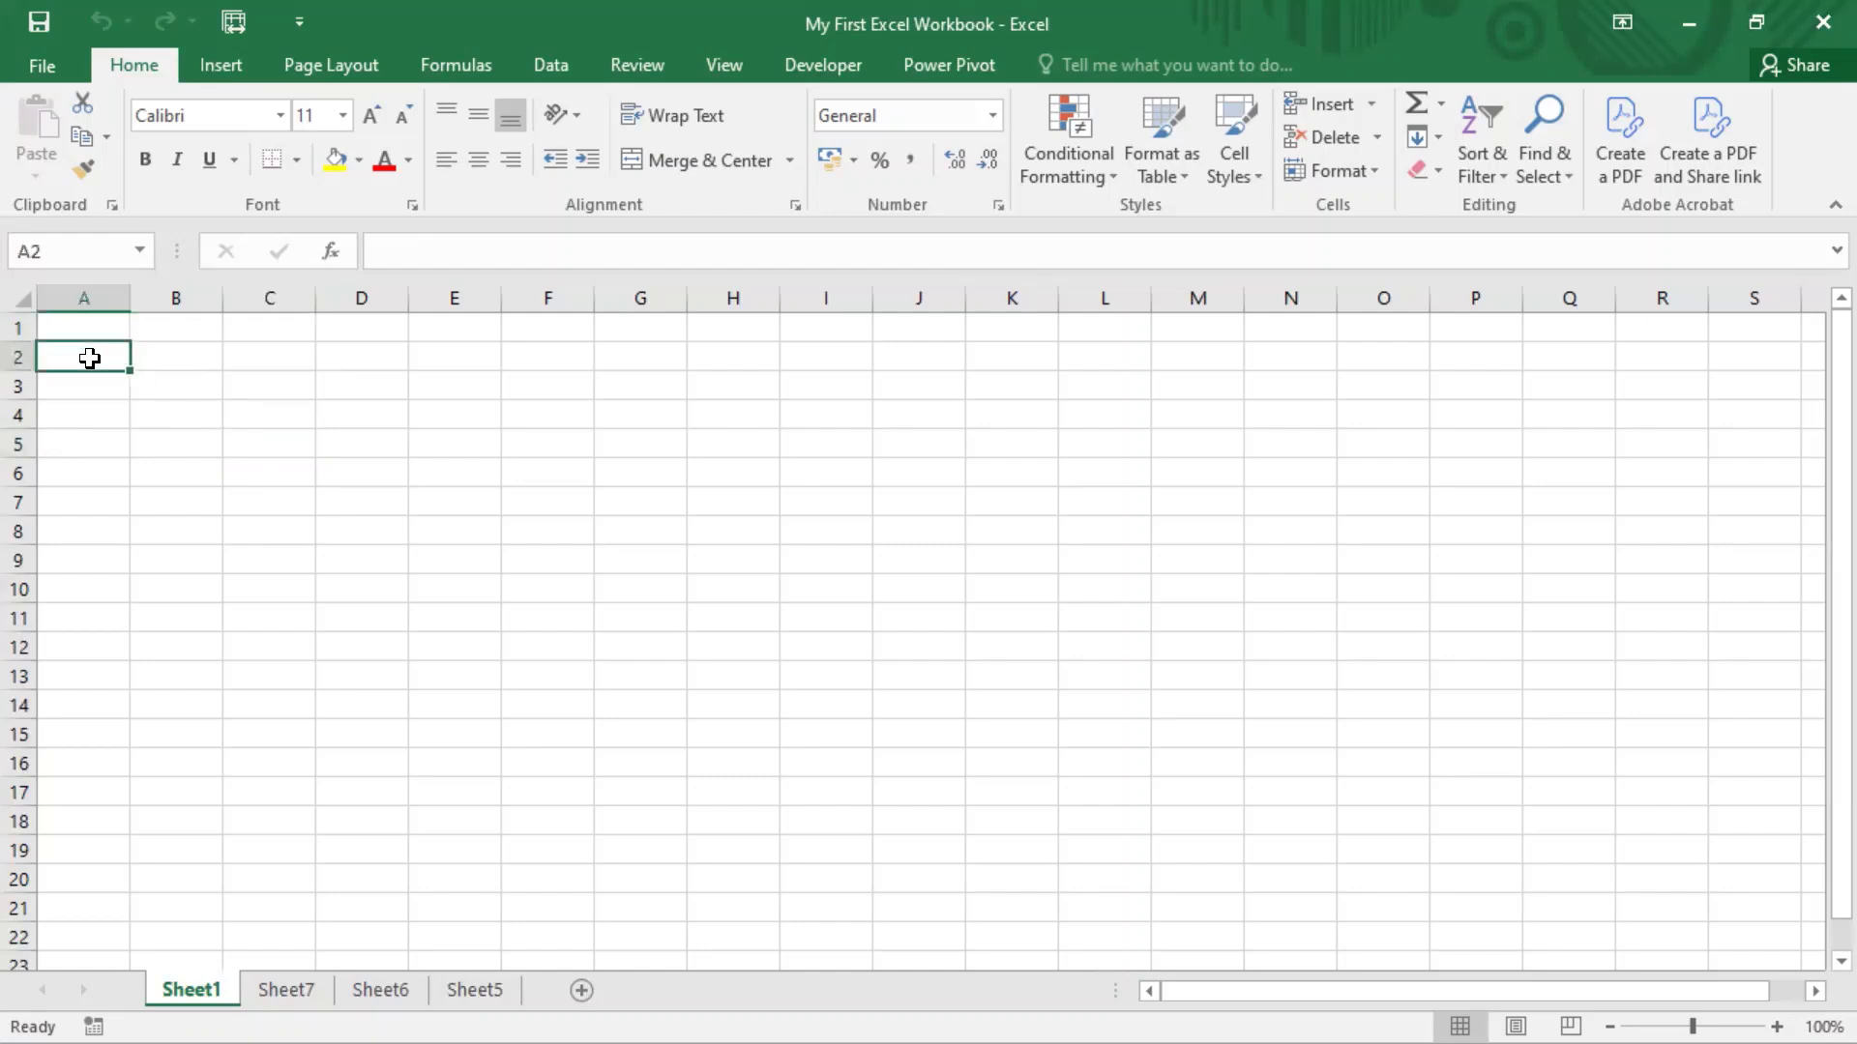
left_click(69, 247)
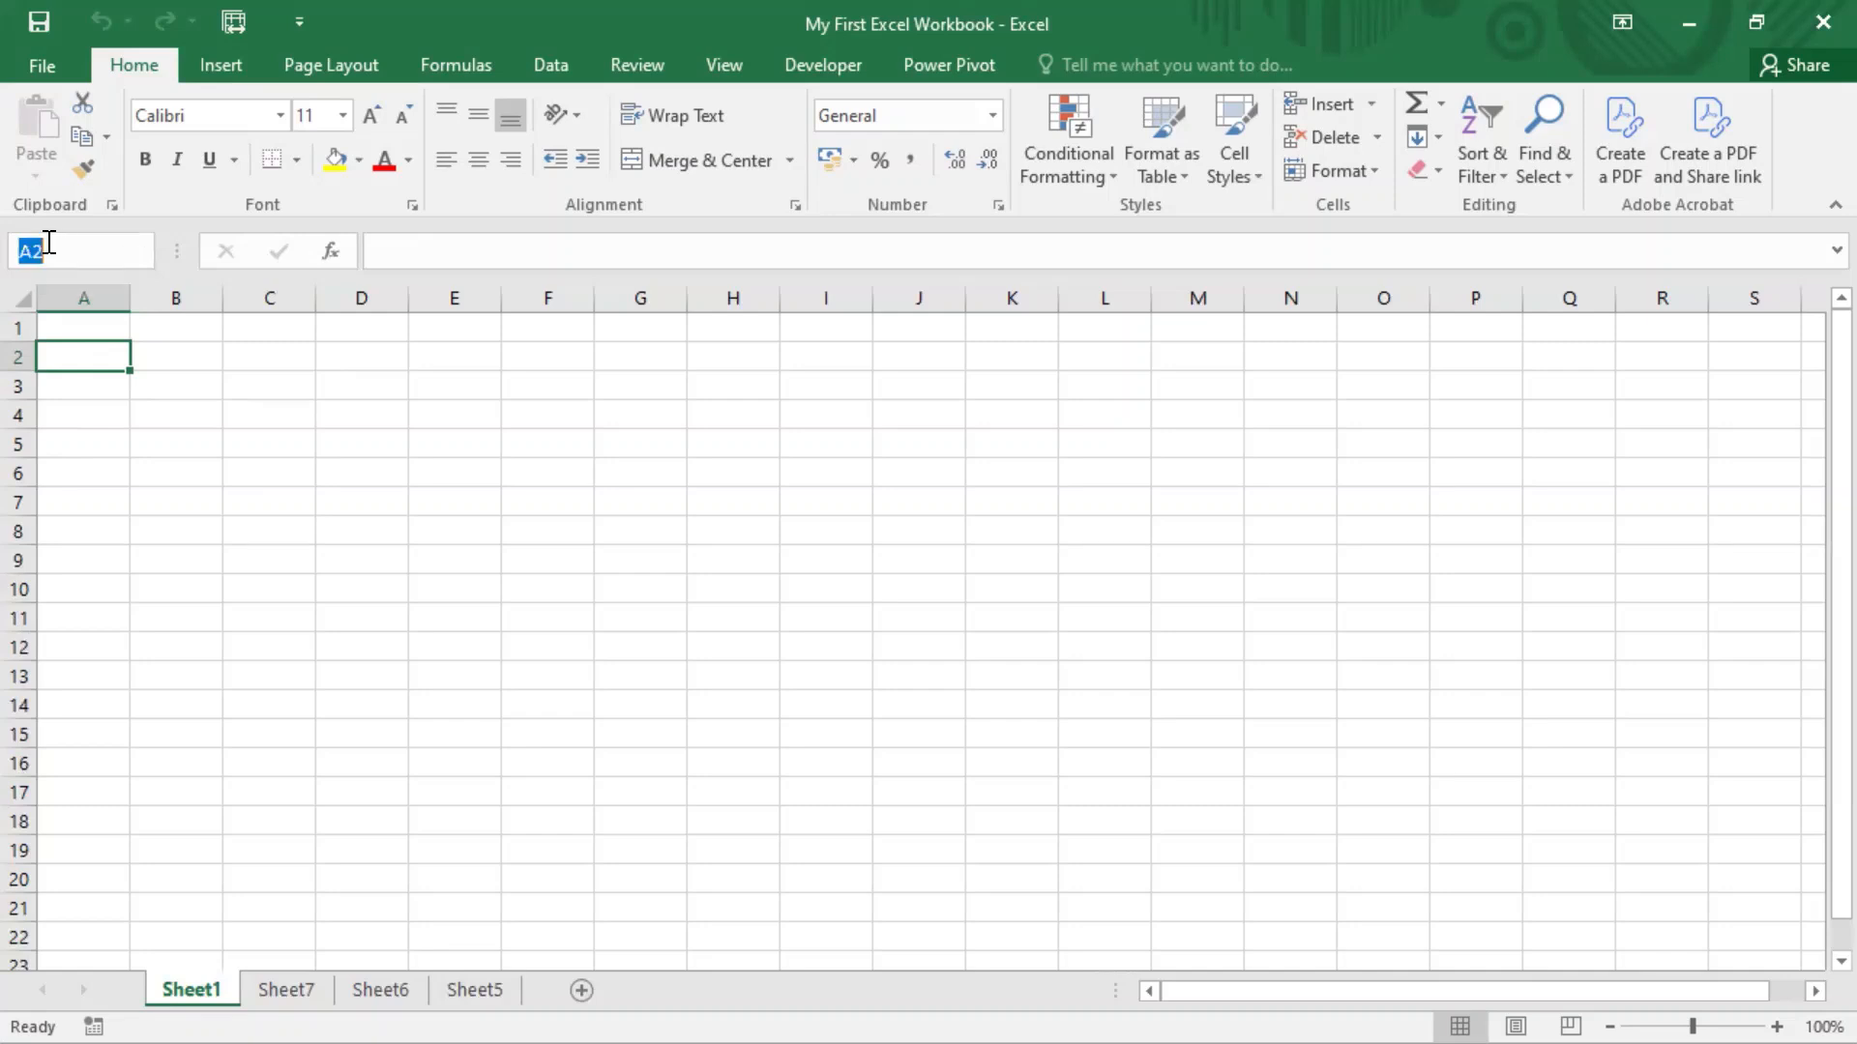
left_click(165, 402)
Step: Enter the header "Sr. No" in cell A2
left_click(105, 362)
type("Sale")
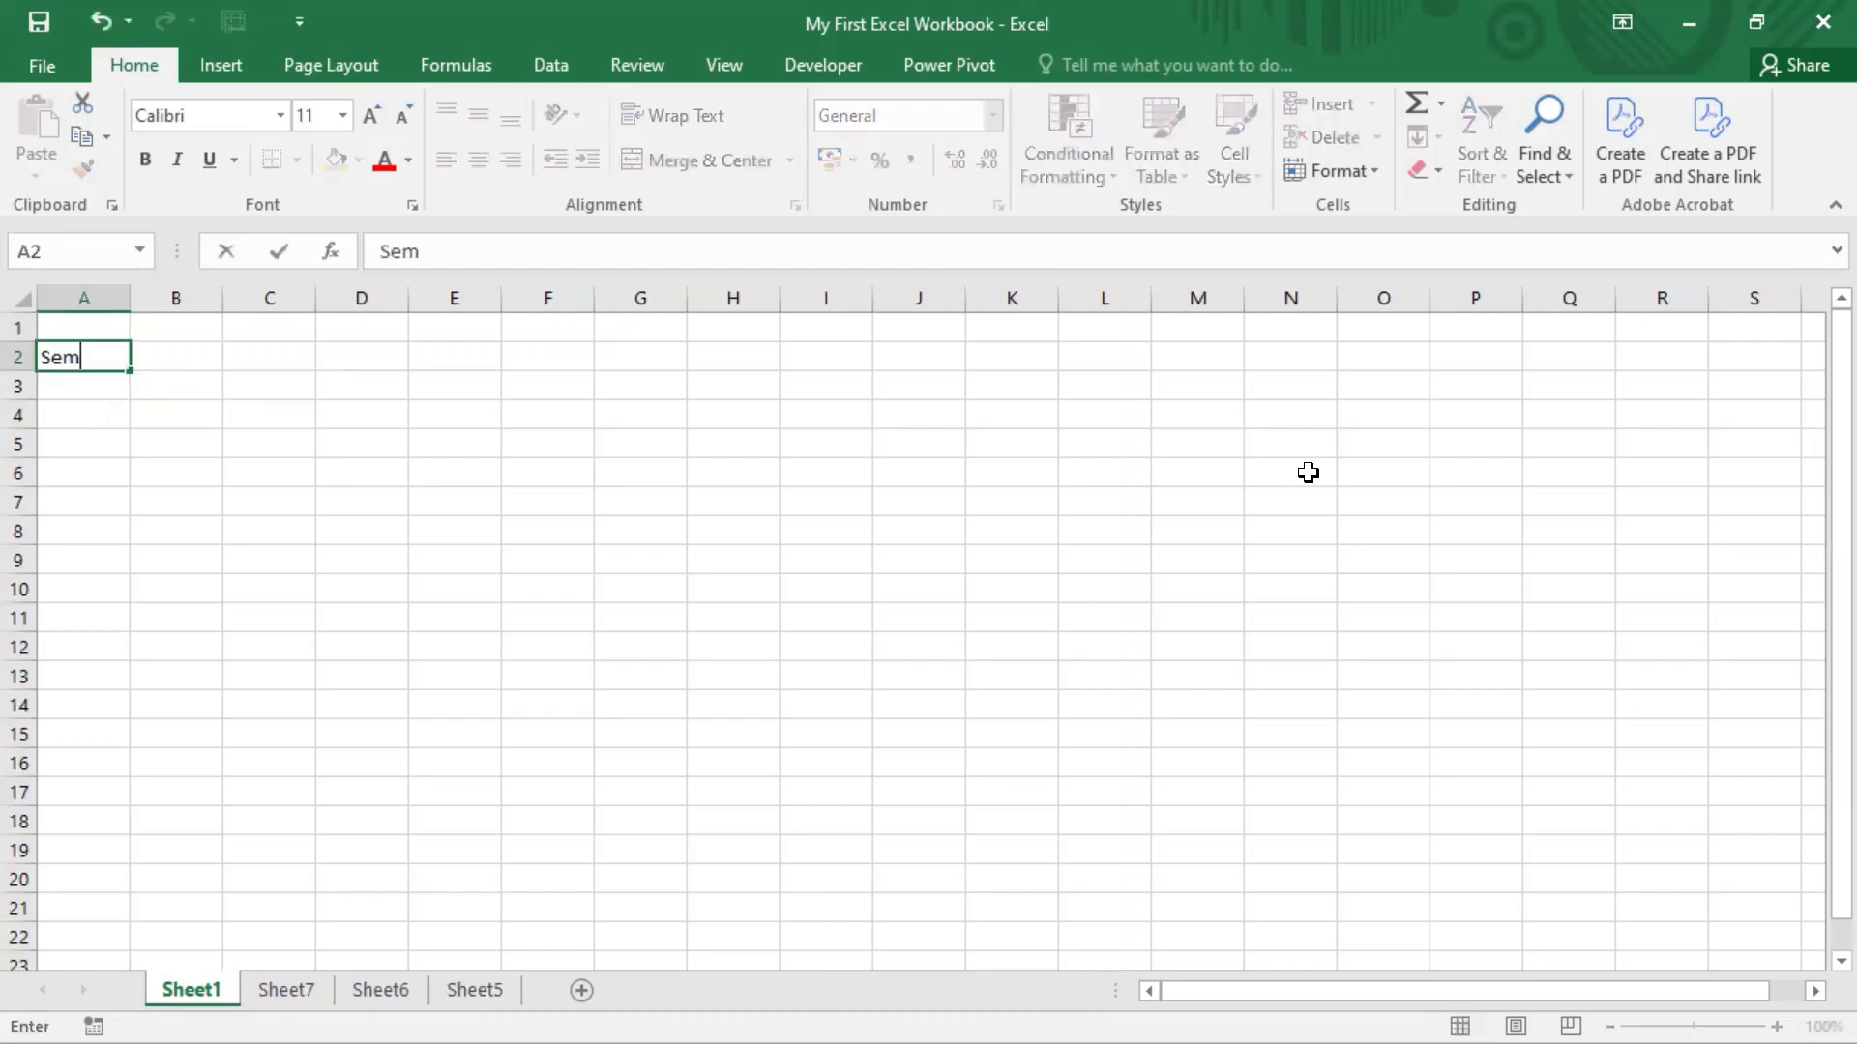
key("BackSpace")
key("BackSpace")
key("BackSpace")
key("BackSpace")
type("Sr. No")
key("Return")
key("Up")
key("Right")
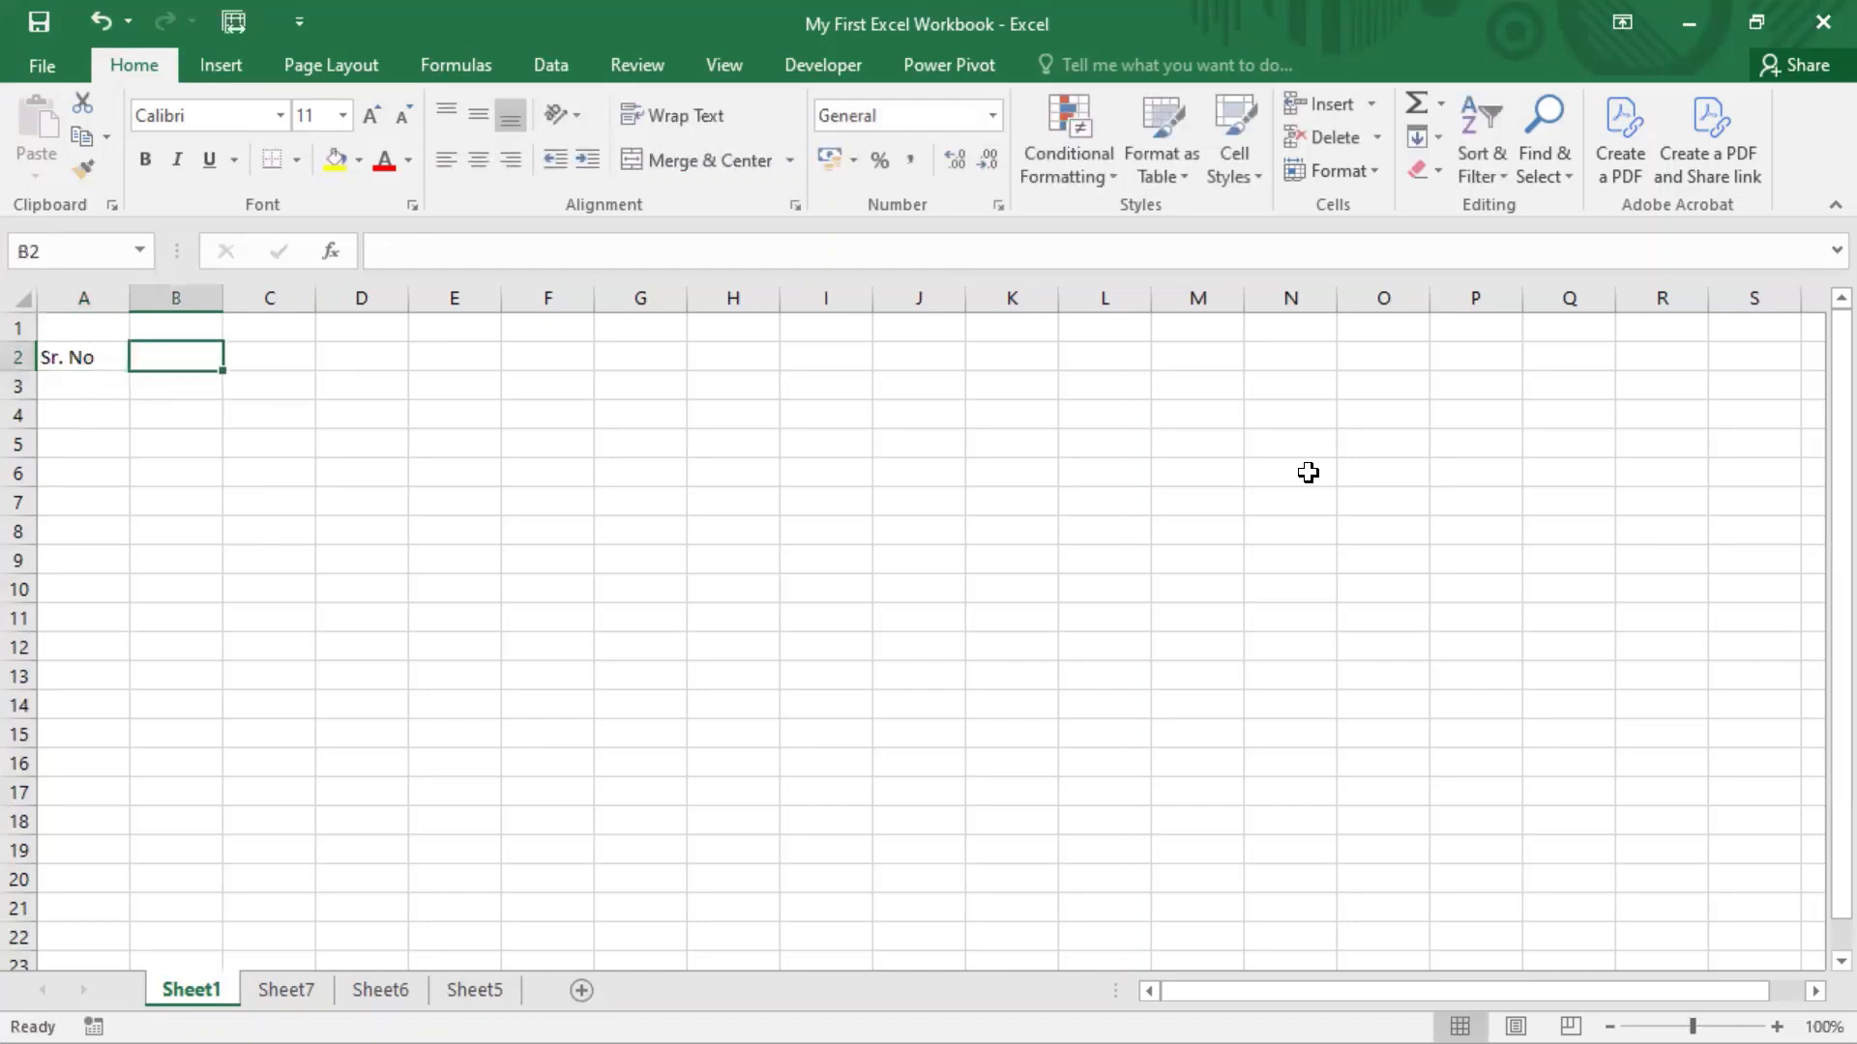
Step: Enter the headers "Name" in cell B2 and "Marks" in cell C2
type("Name")
key("Return")
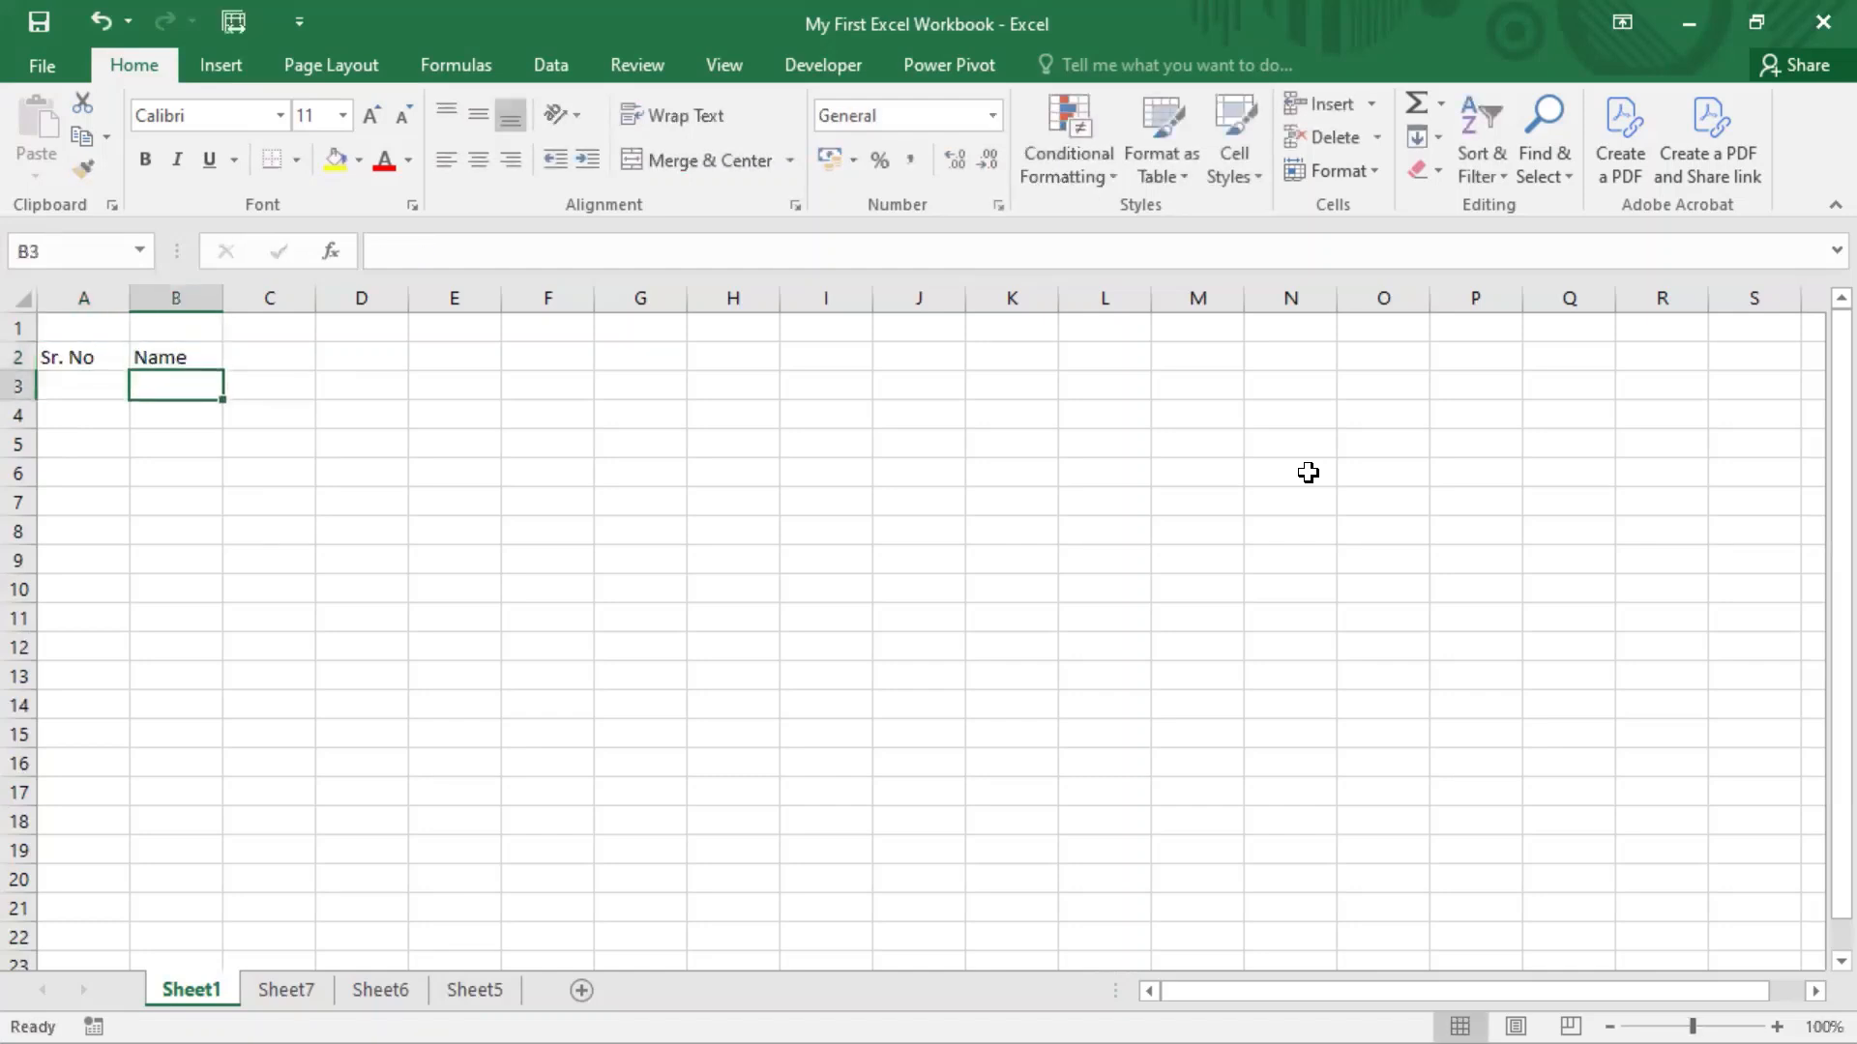
key("Up")
key("Right")
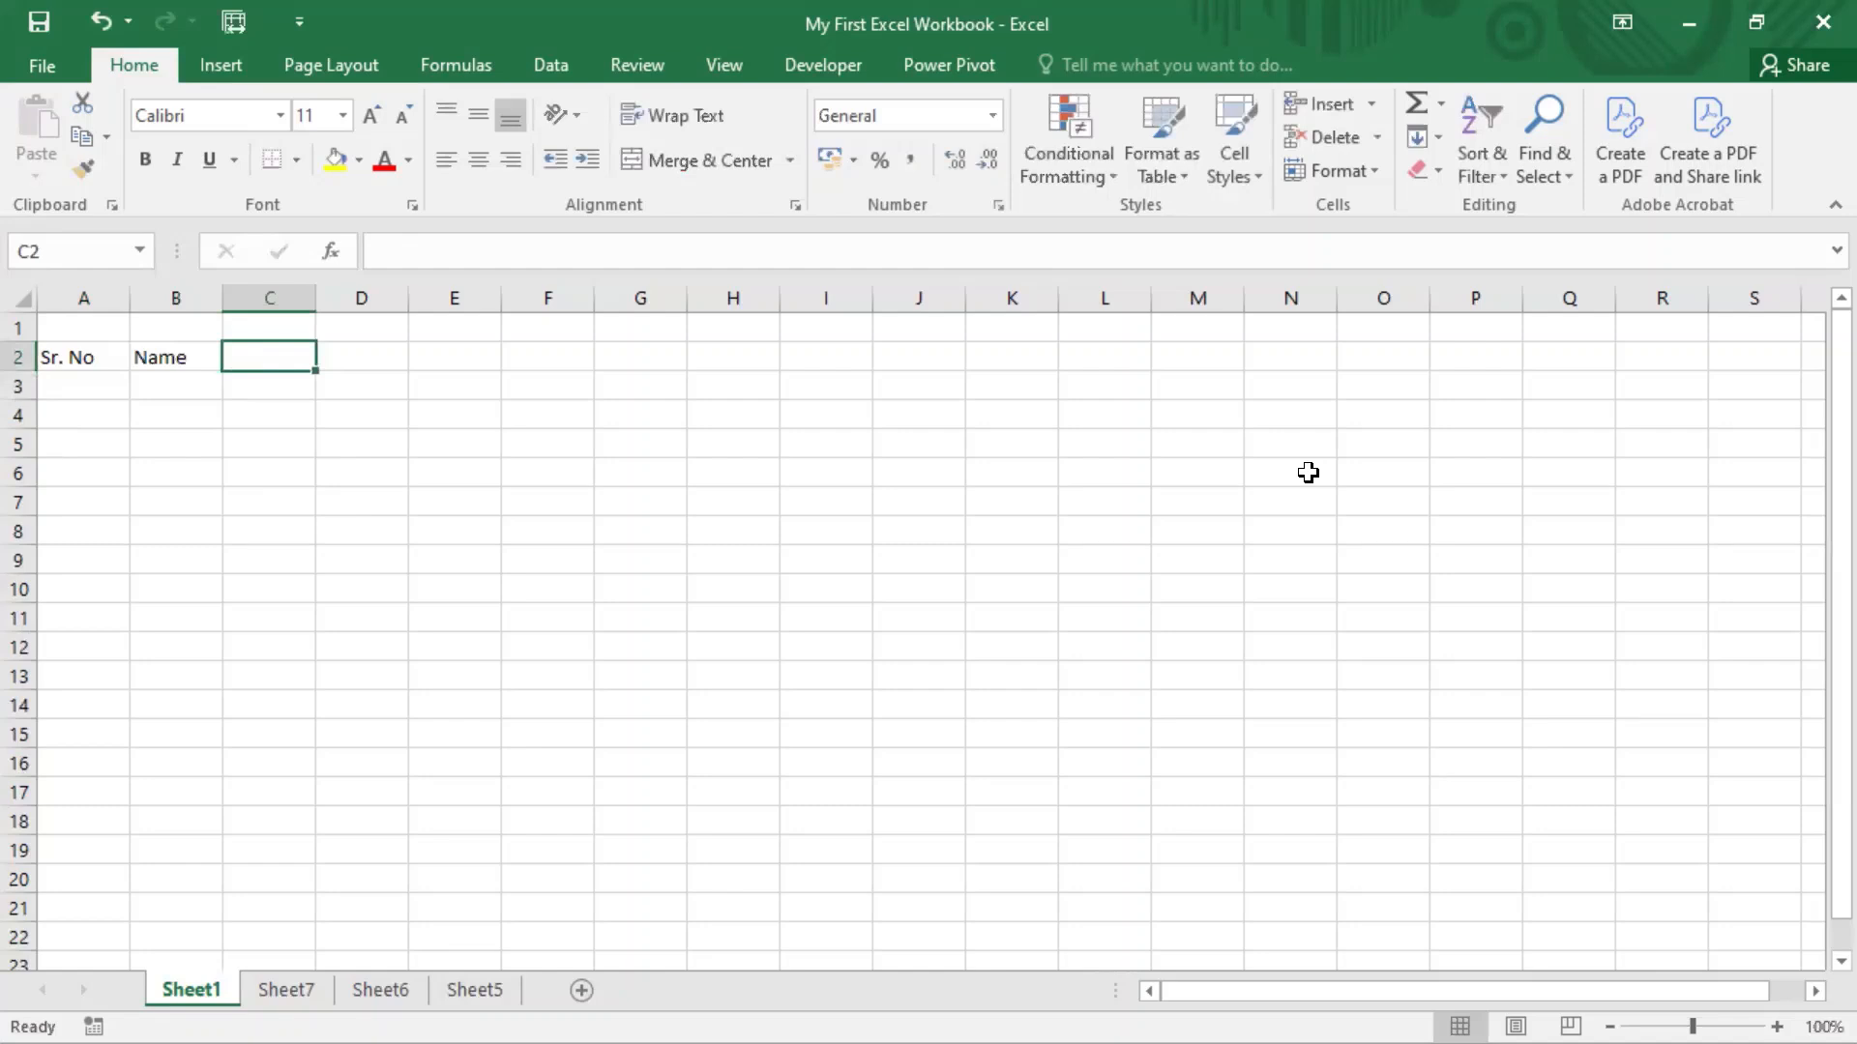
type("Marks")
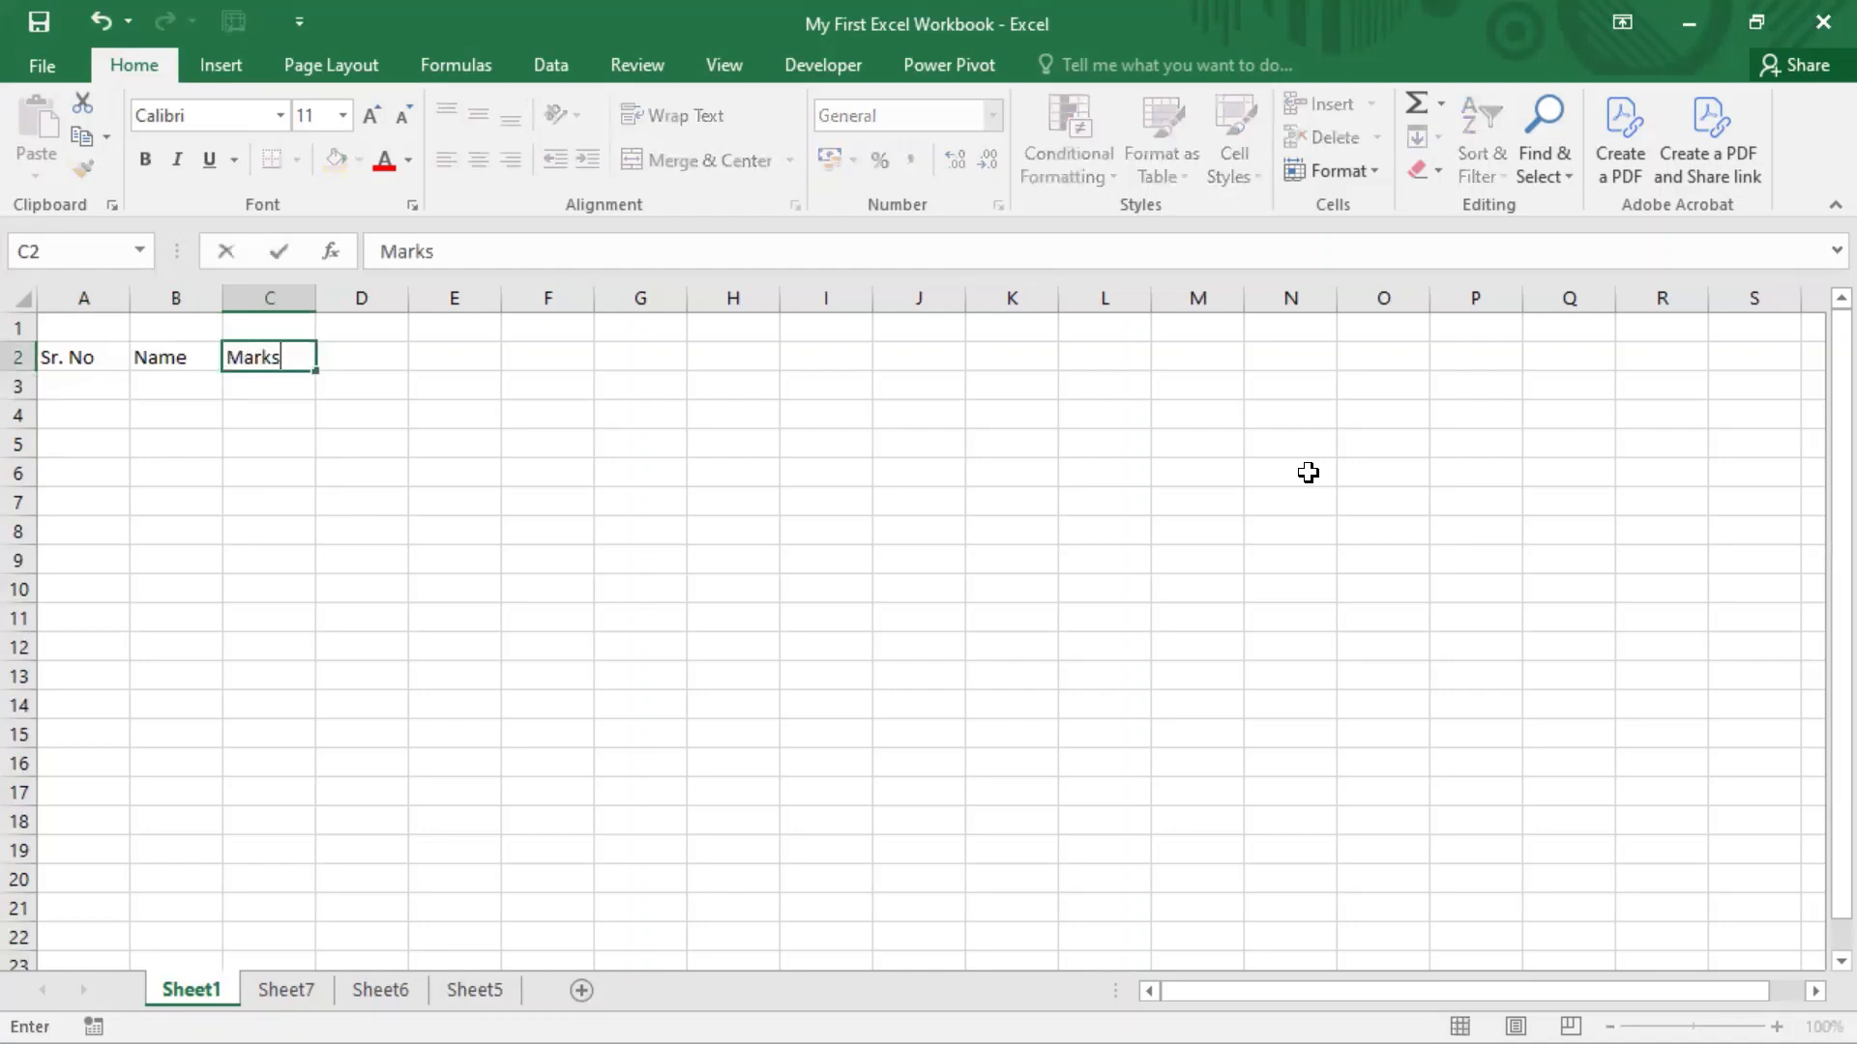
key("Return")
key("Up")
key("Right")
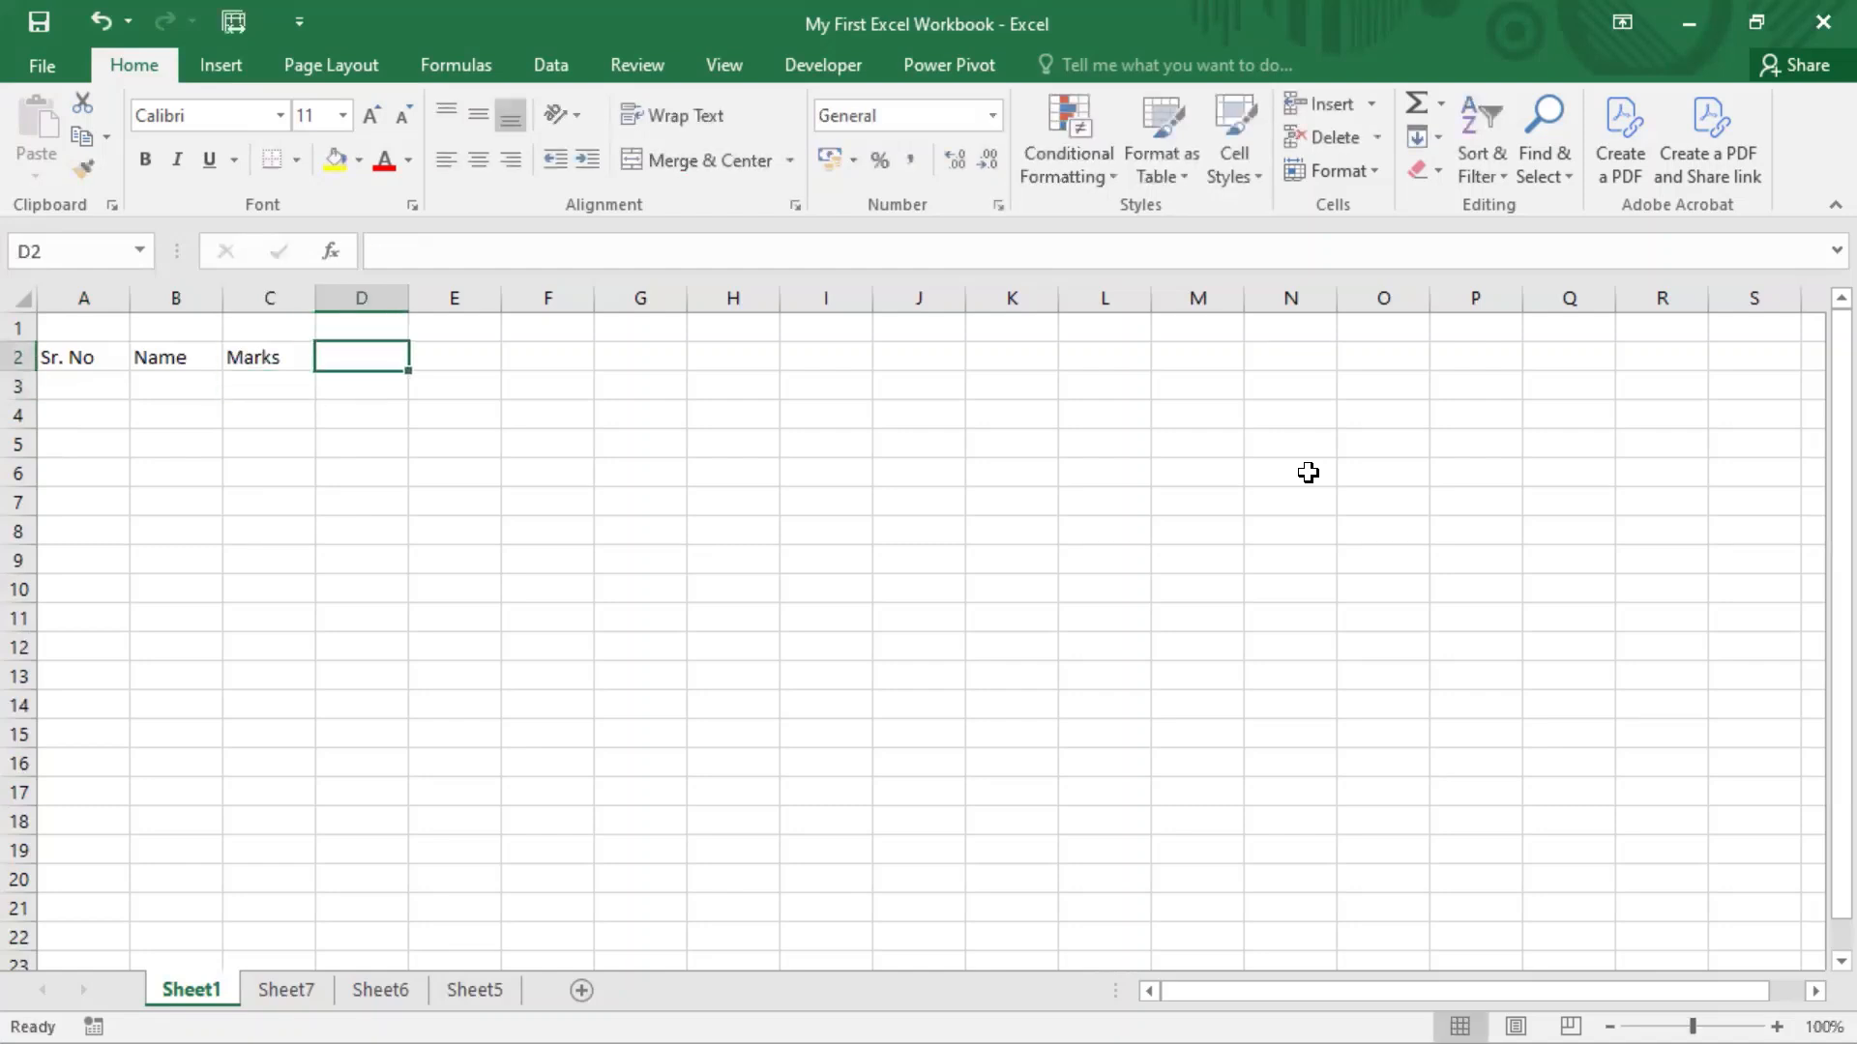
Step: Move the "Marks" header to cell D2 and enter the header "Subject" in cell C2
key("Left")
key("ctrl+x")
key("Right")
key("Return")
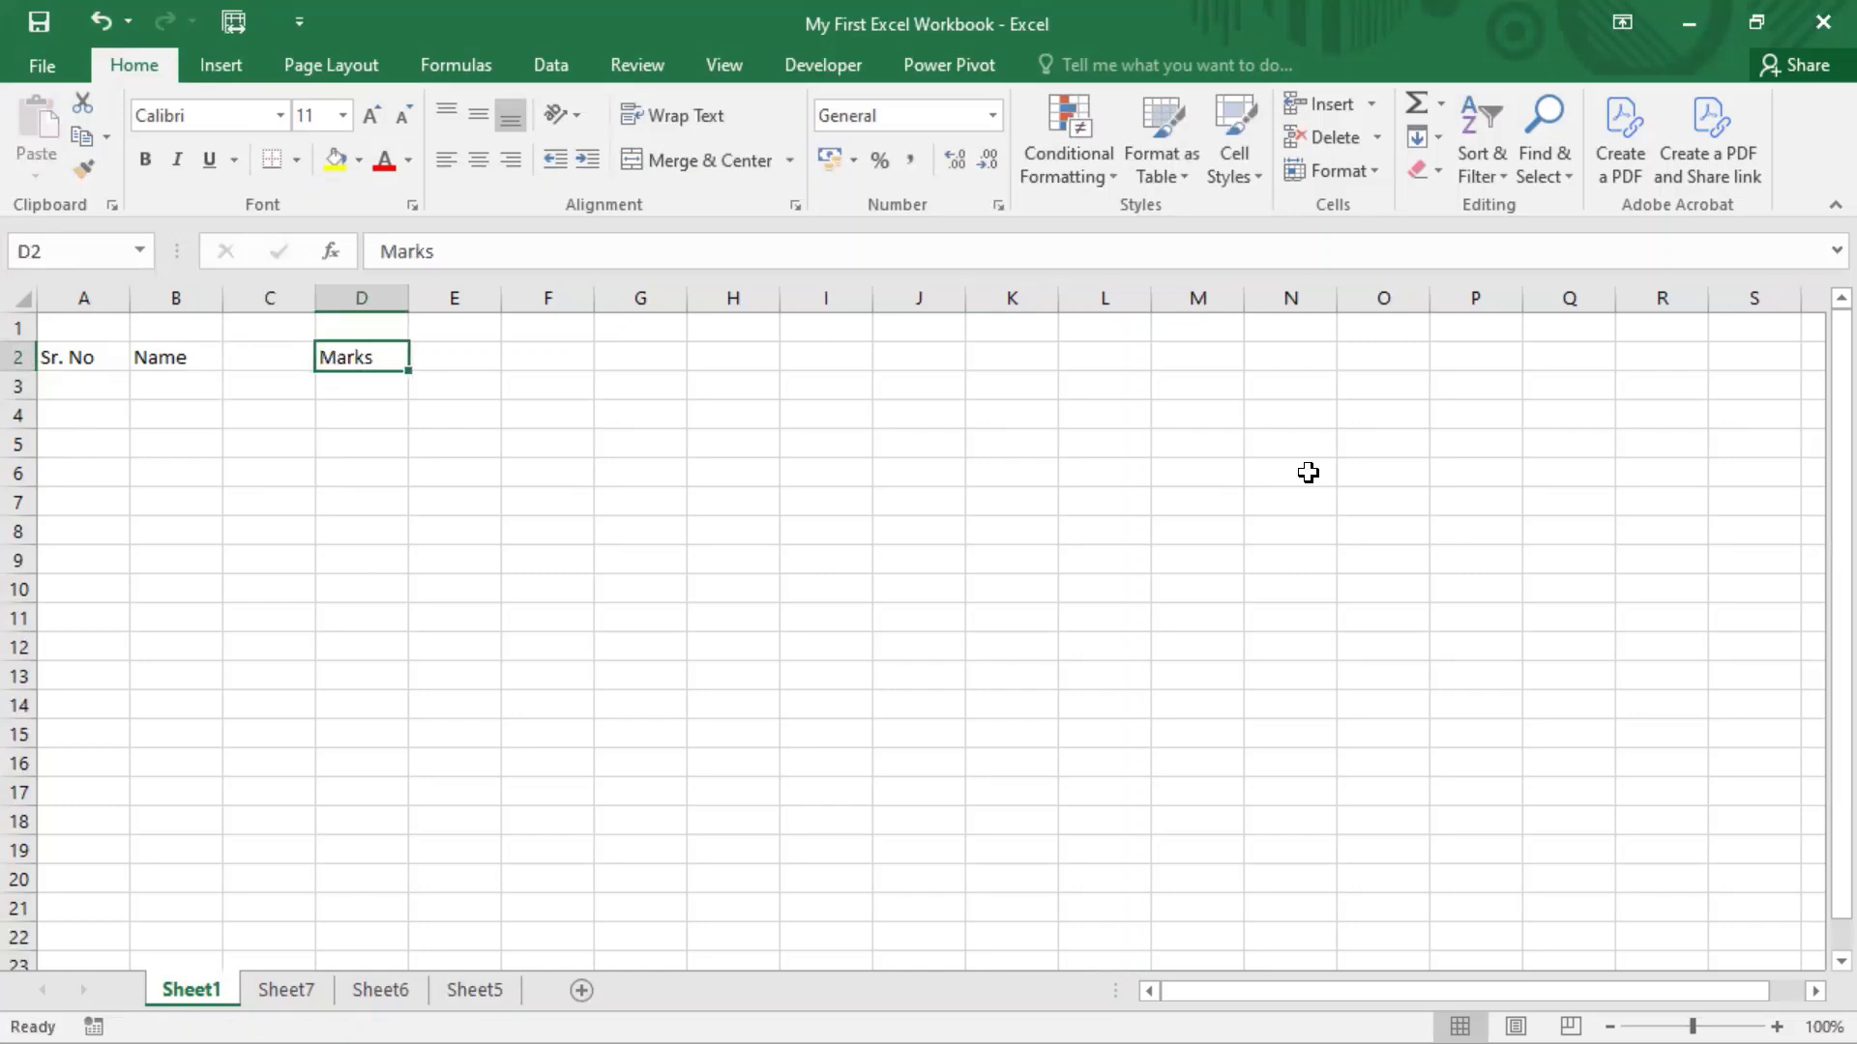
key("Left")
type("S")
type("ject")
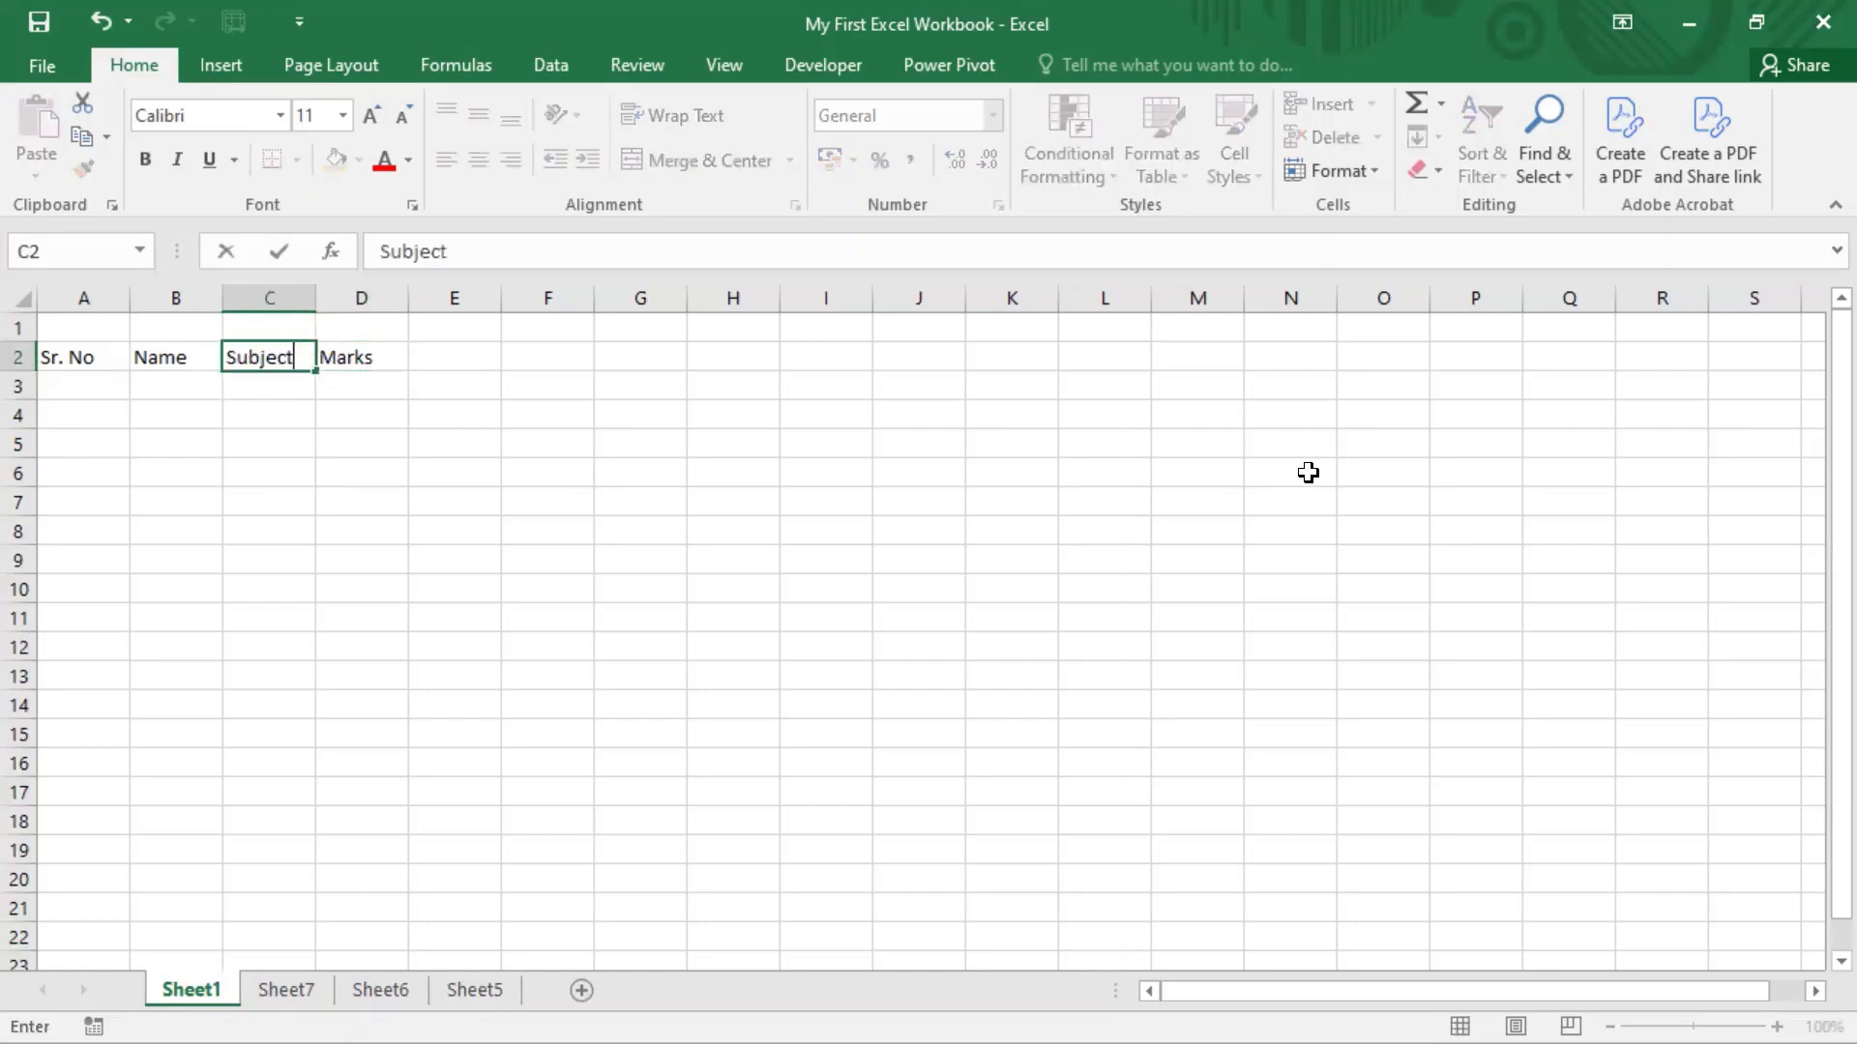
key("Return")
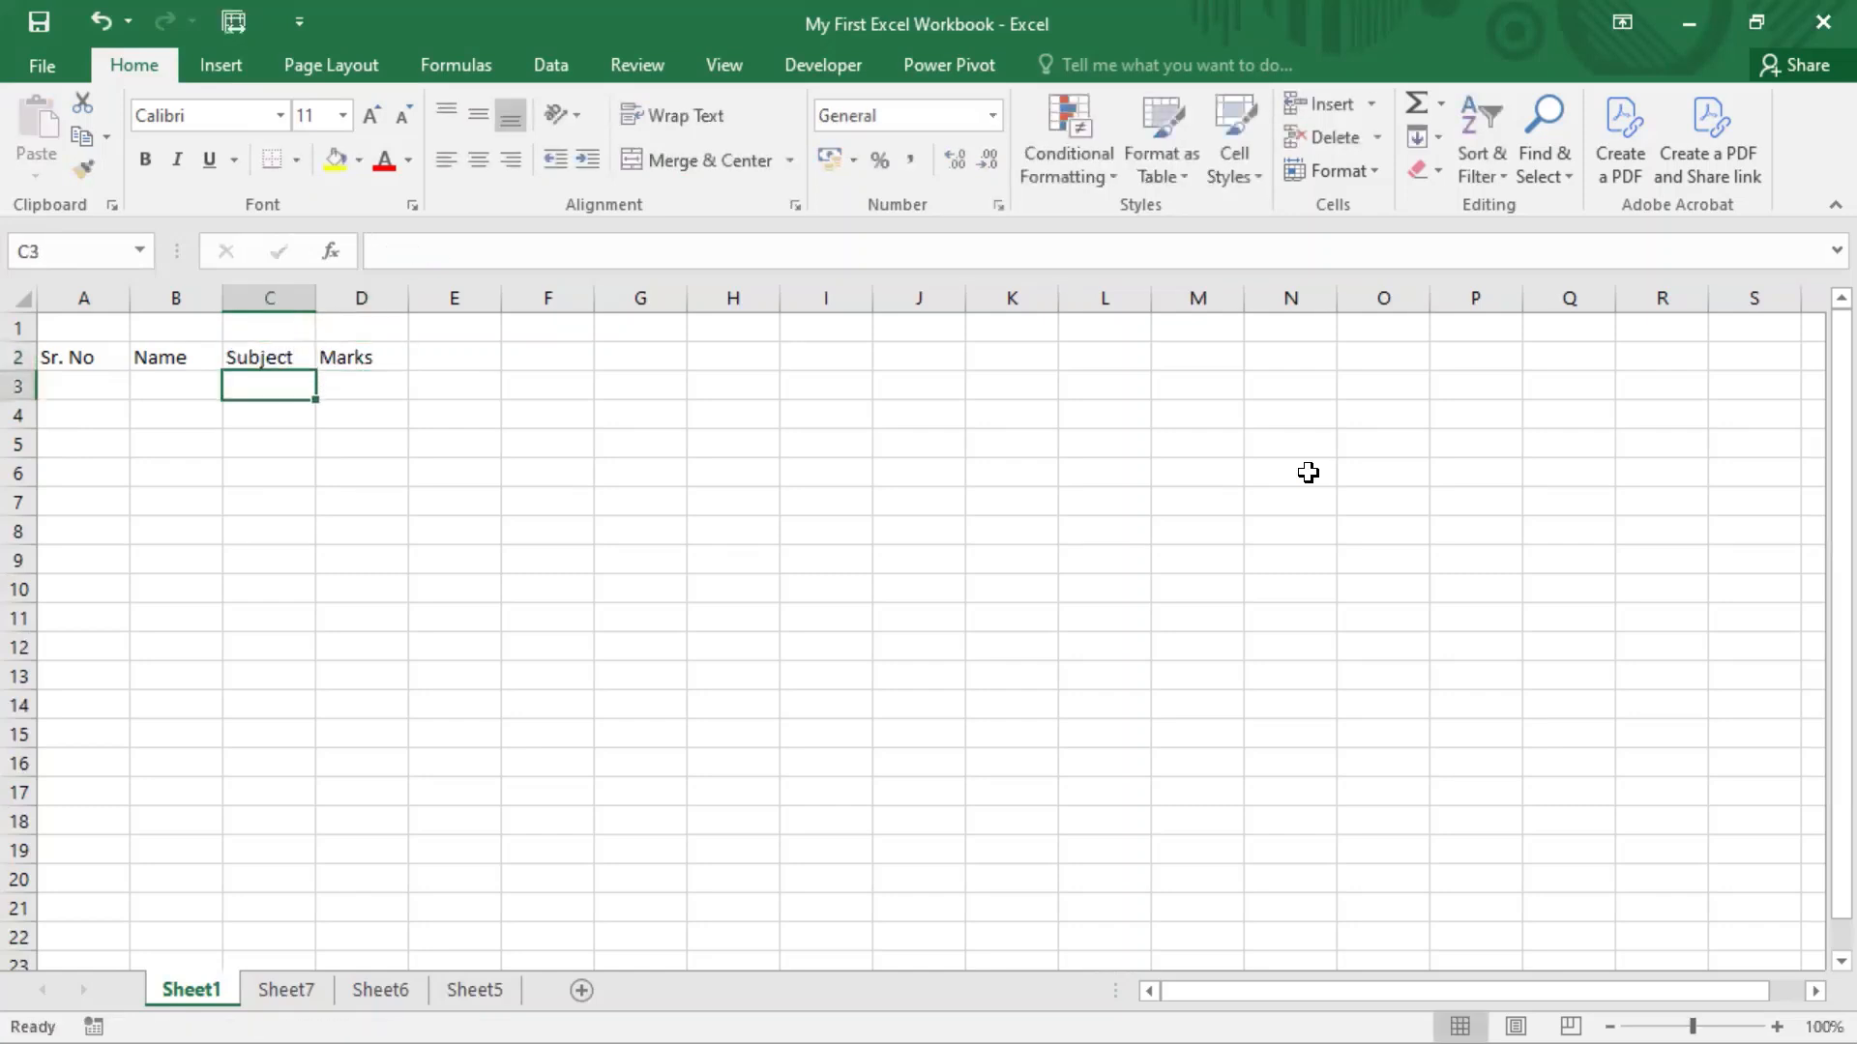
Step: Enter the serial numbers 1, 2, 3 and 4 under the "Sr. No" header in cells A3 to A6
key("Up")
key("Left")
key("Left")
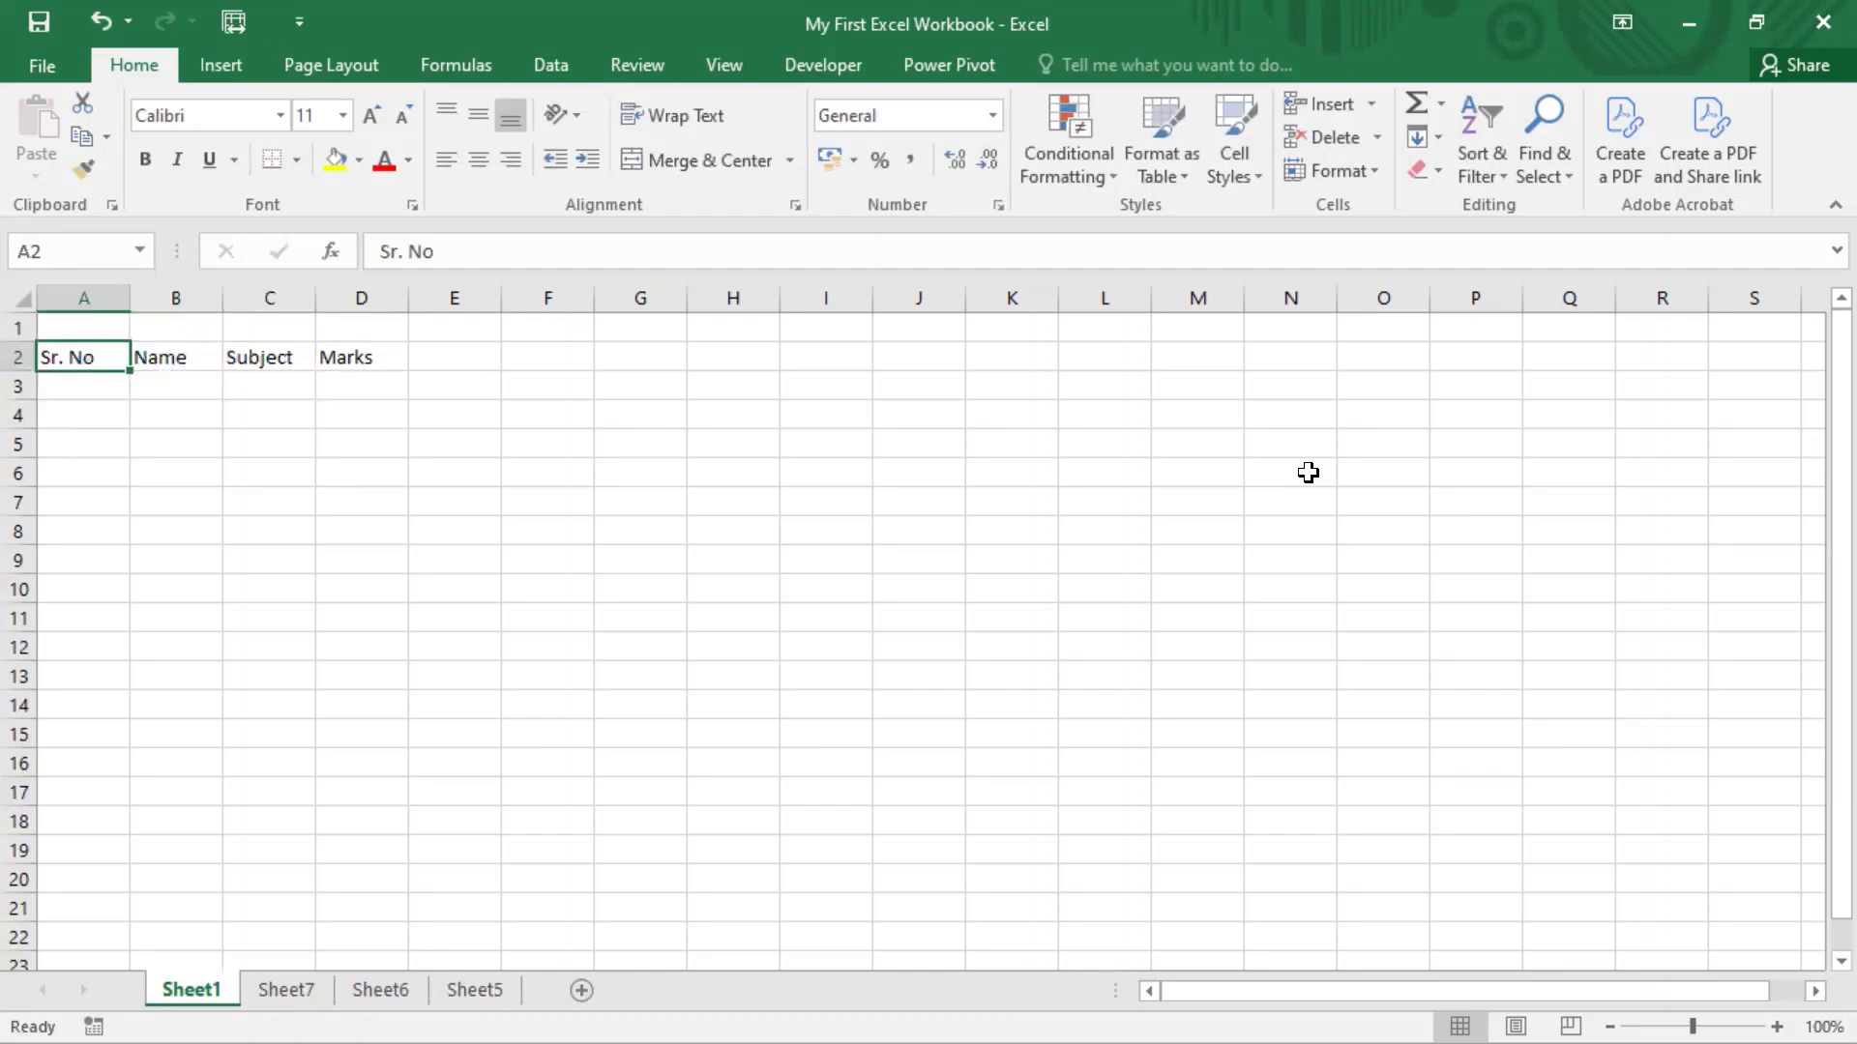
key("Down")
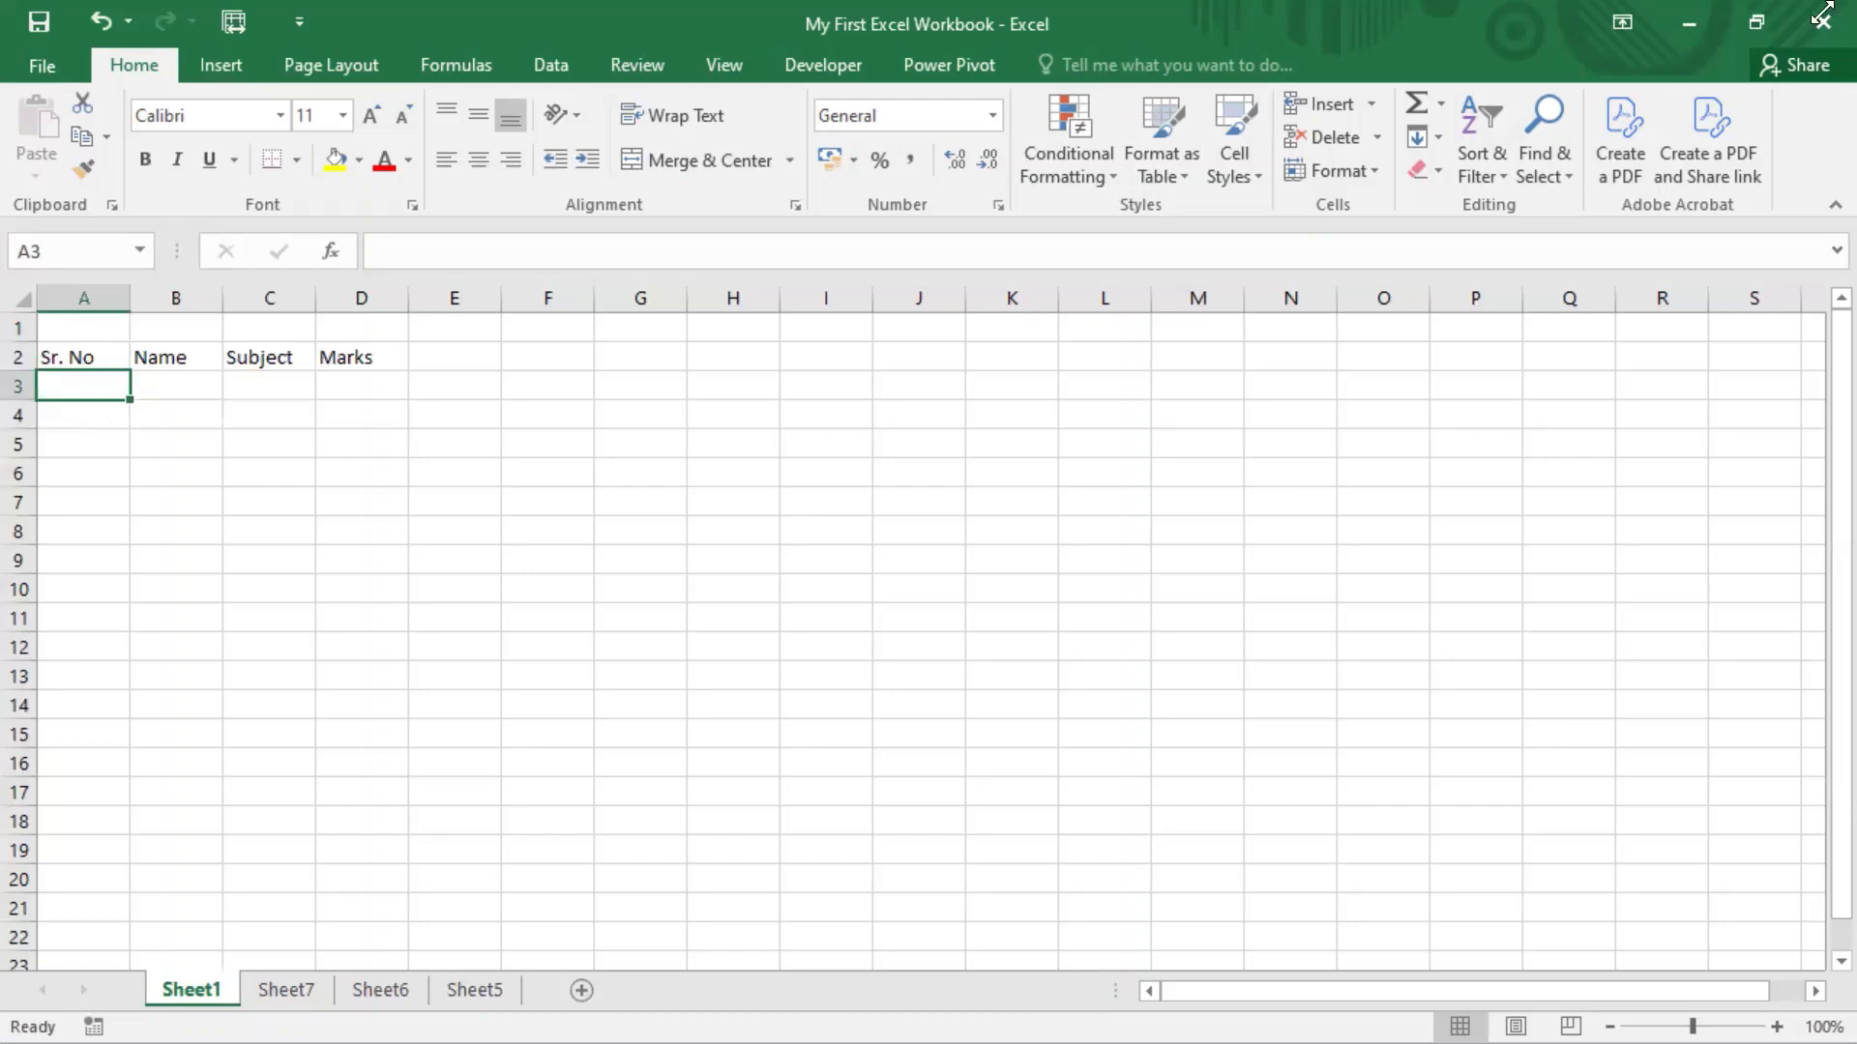
left_click(926, 3)
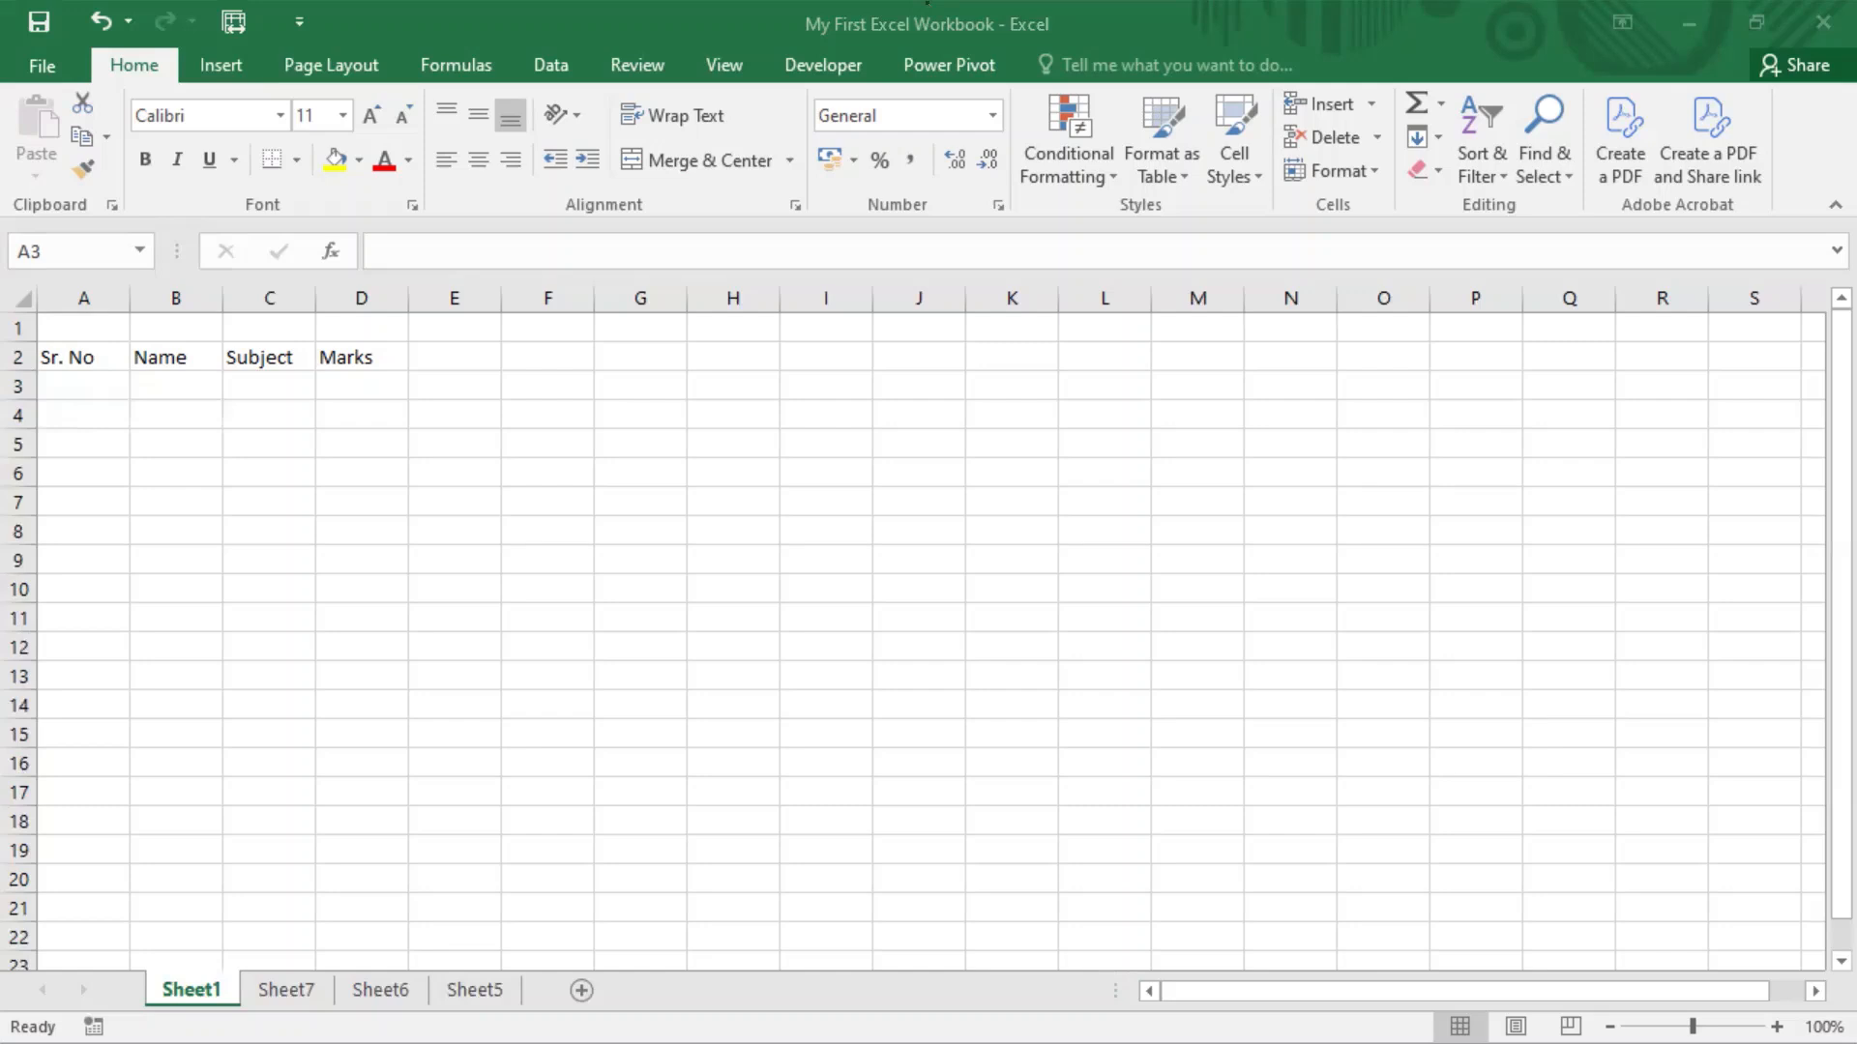
left_click(356, 22)
type("1")
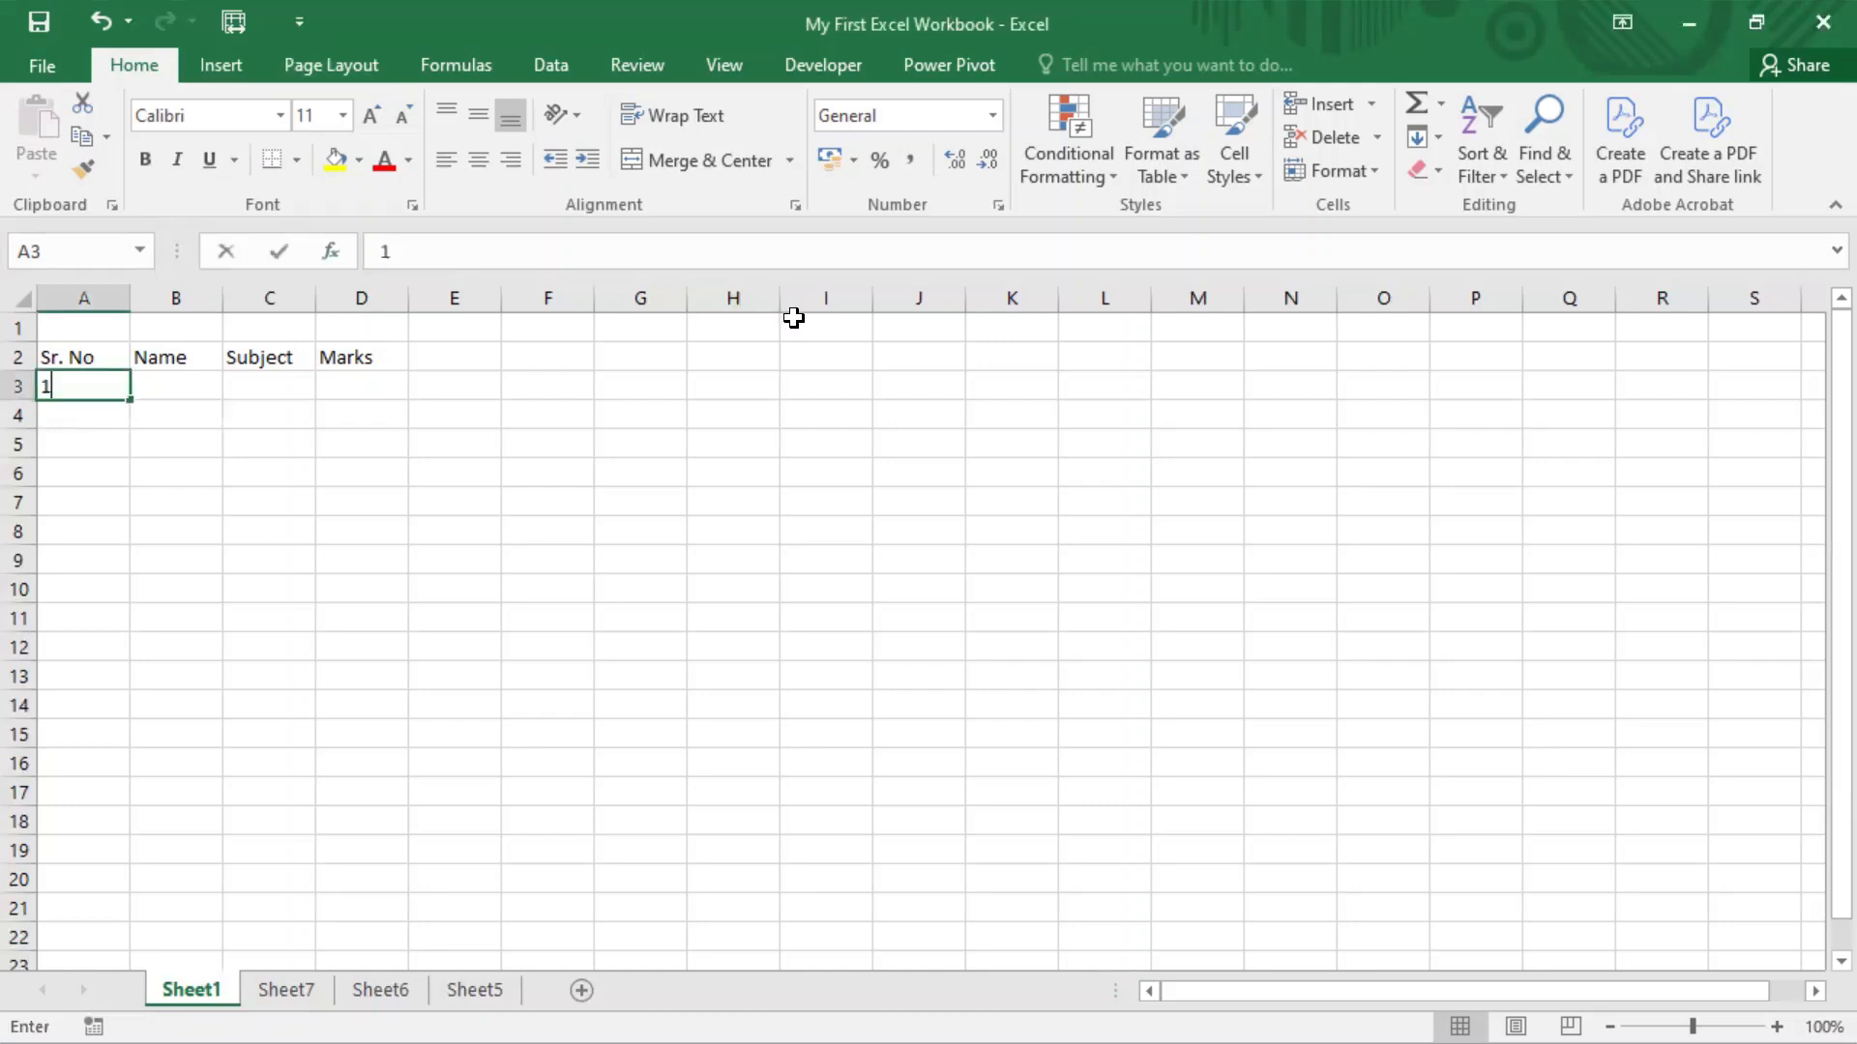
key("Return")
type("2")
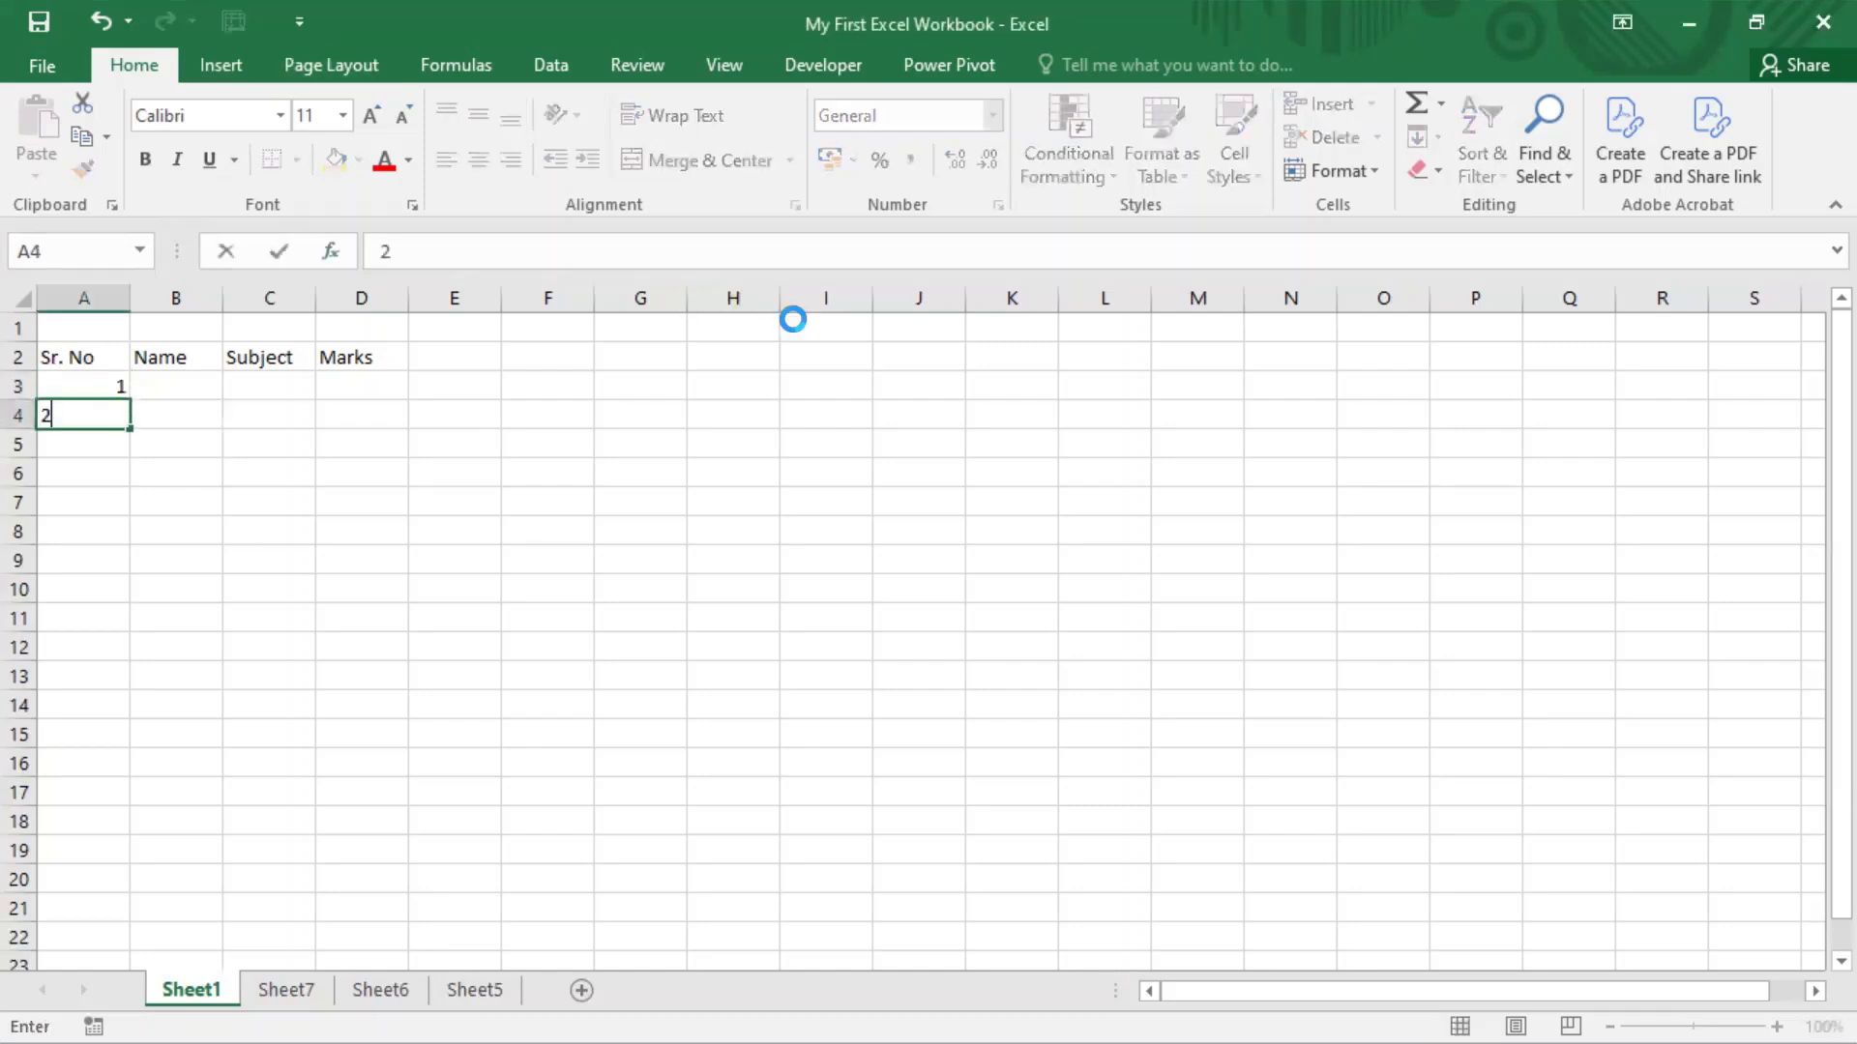
key("Return")
type("3")
key("Return")
type("4")
key("Return")
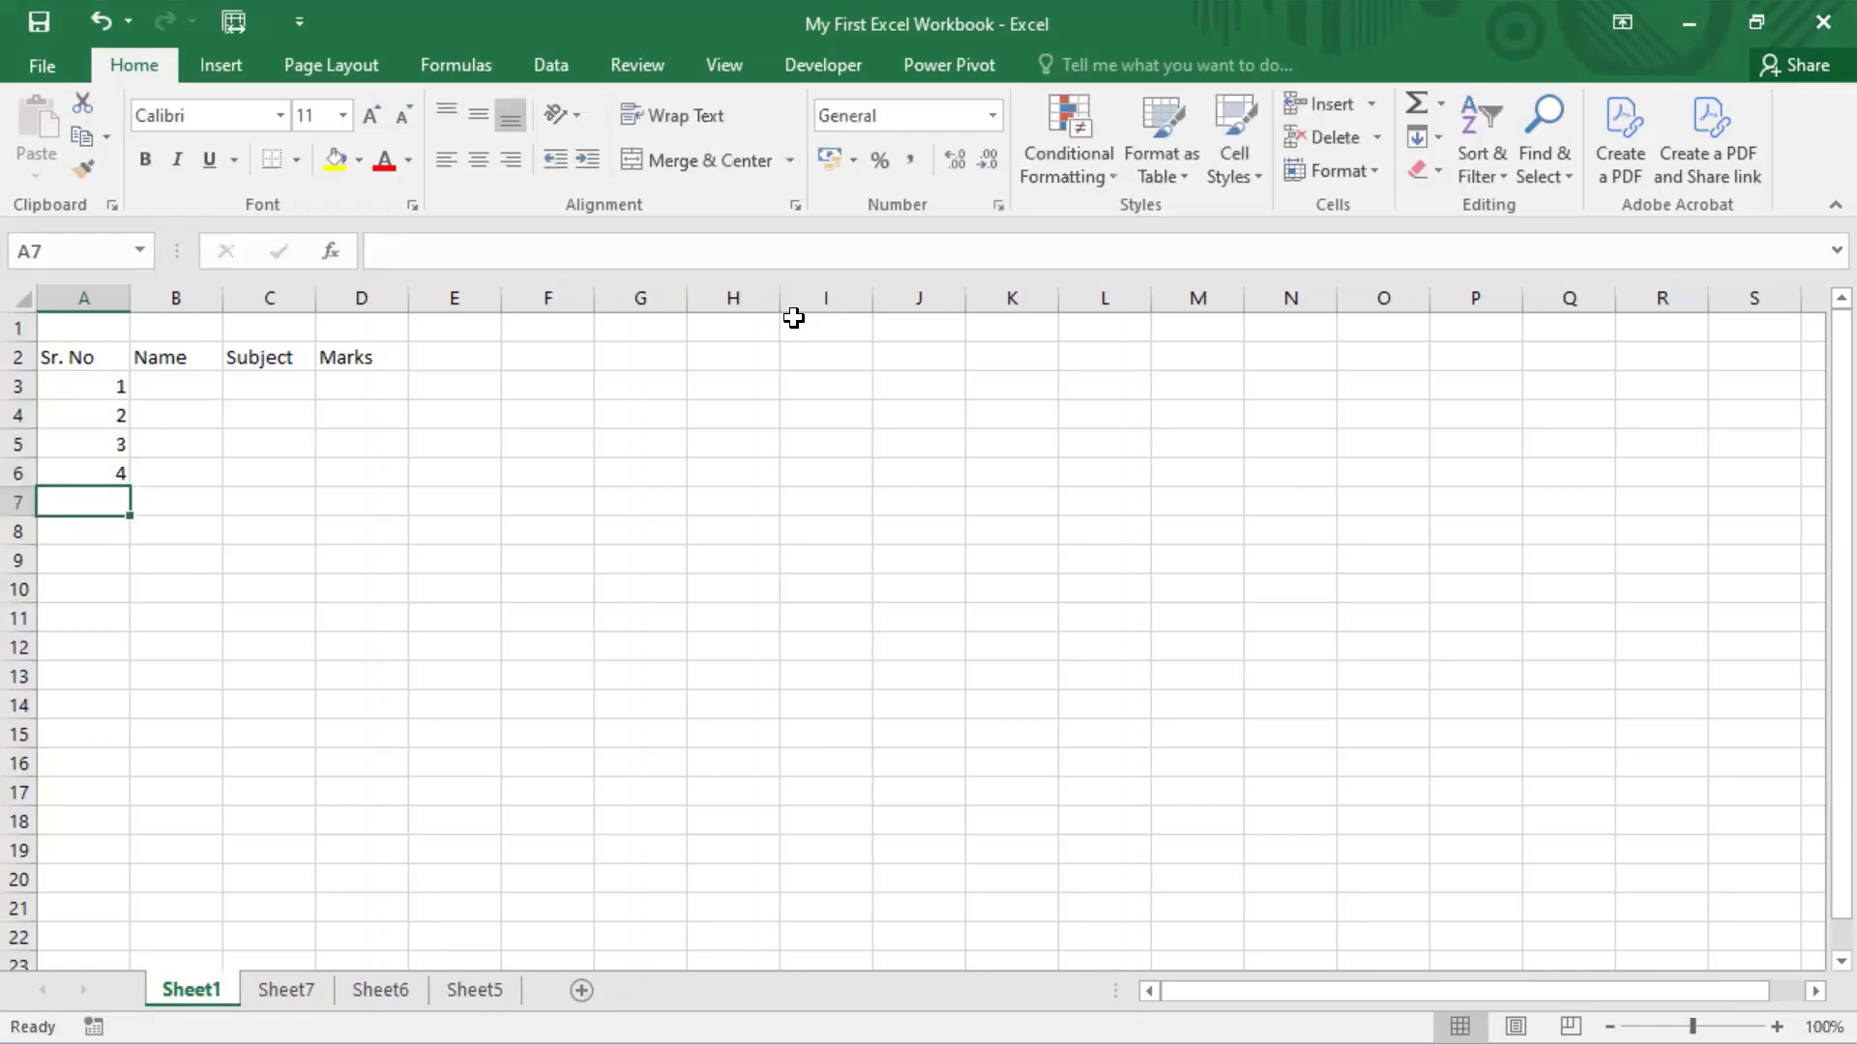
Step: Enter the four students' first names under the "Name" header in cells B3 to B6
key("Up")
key("Up")
key("Up")
key("Up")
key("Right")
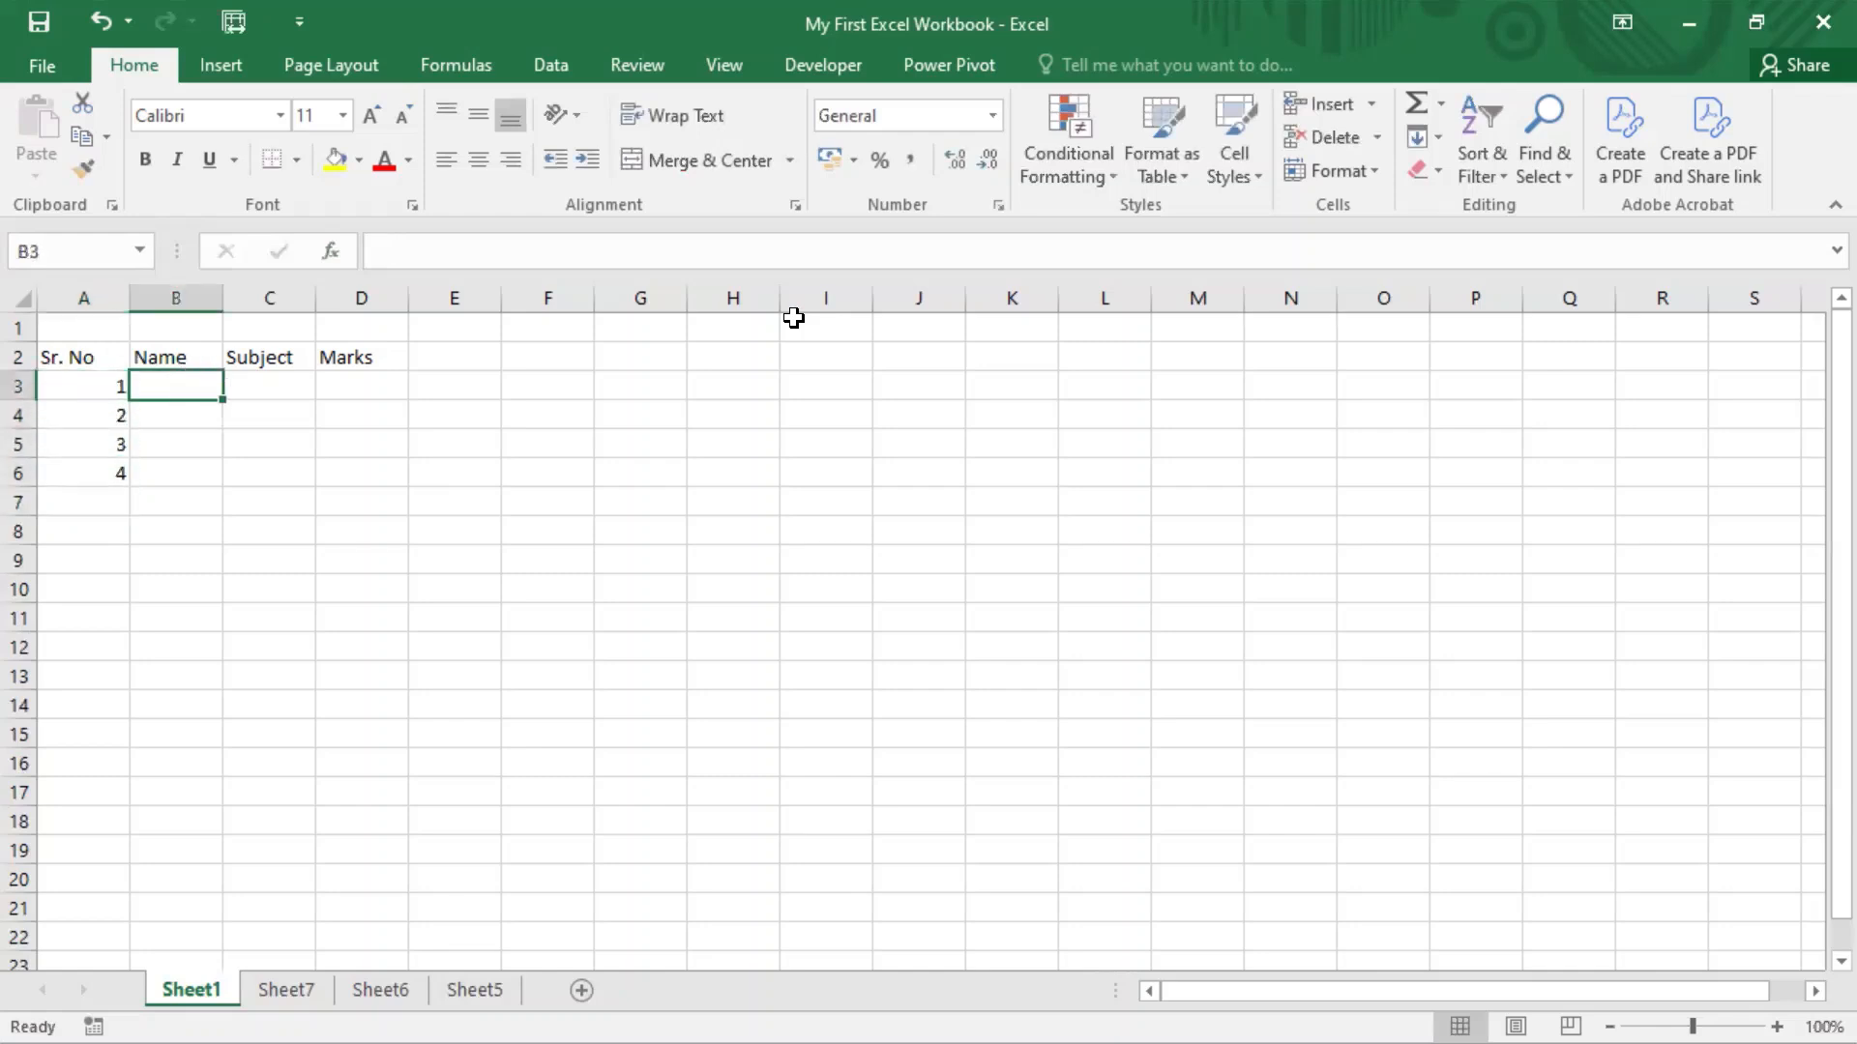
type("Nilesh")
key("Return")
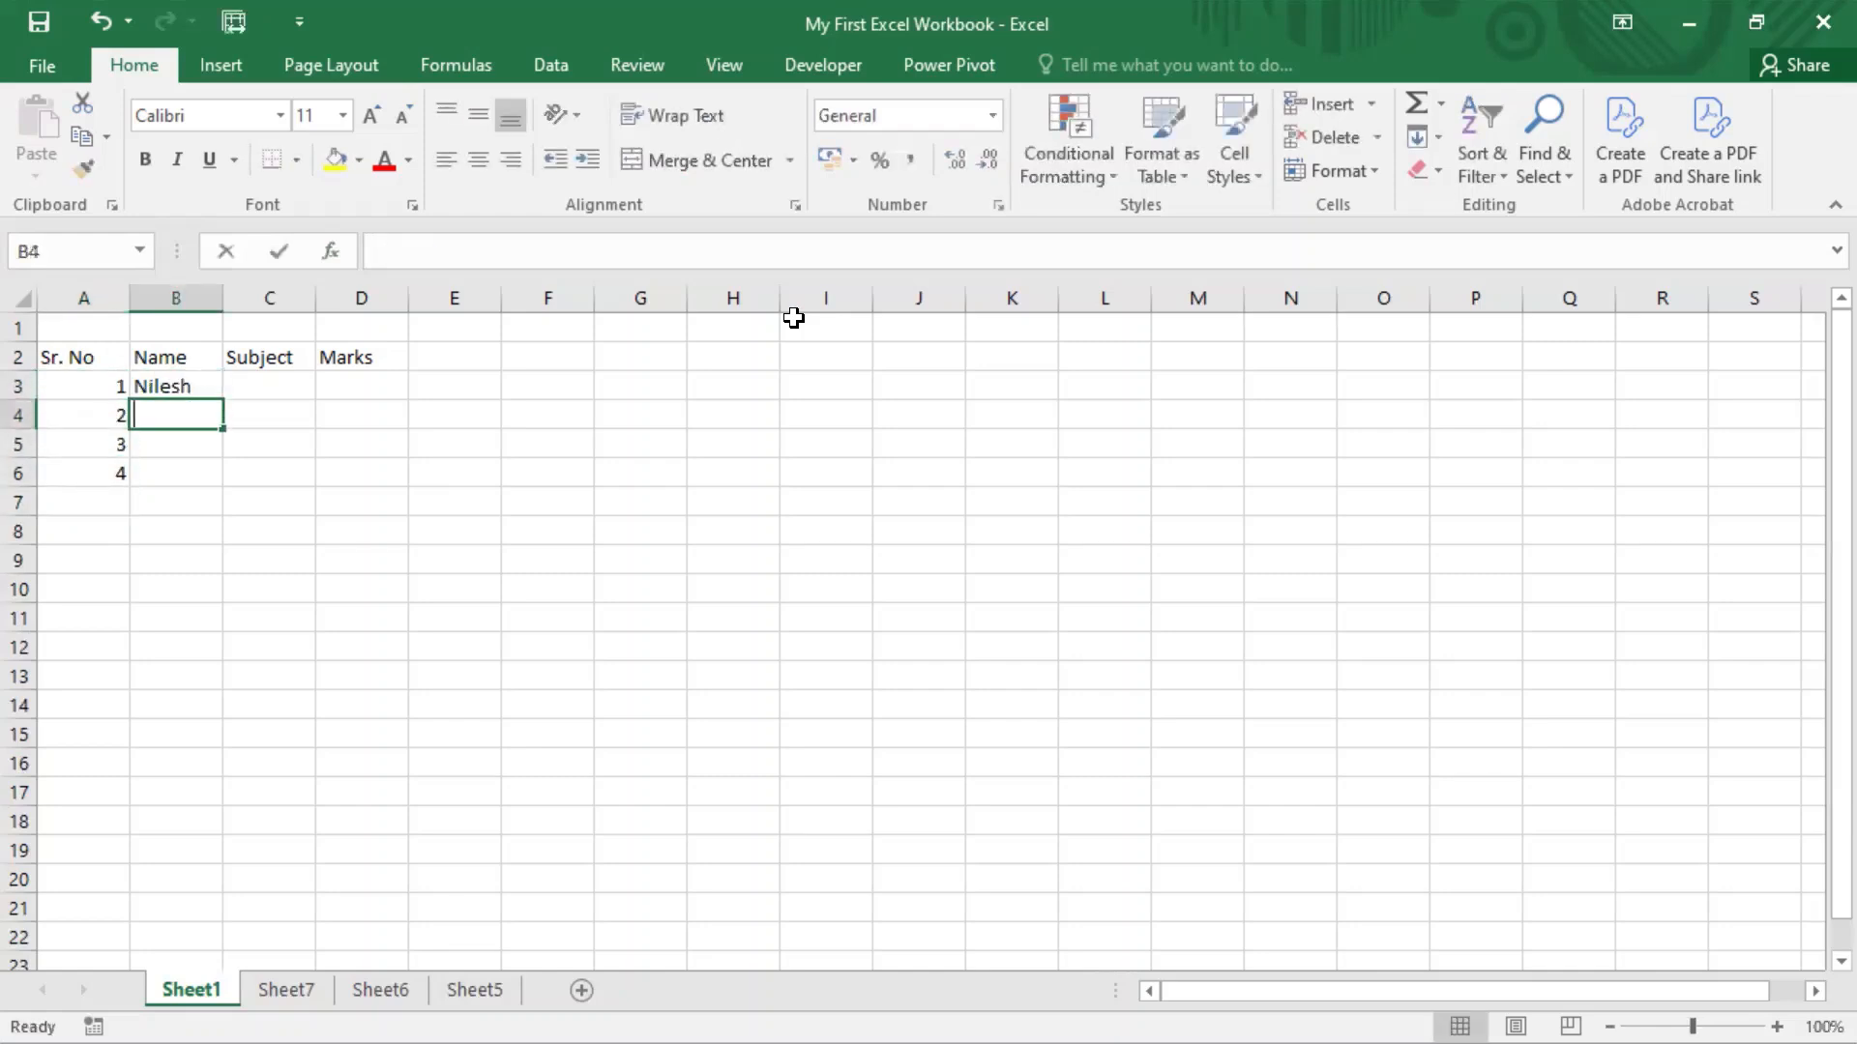
type("Rajesh")
key("Return")
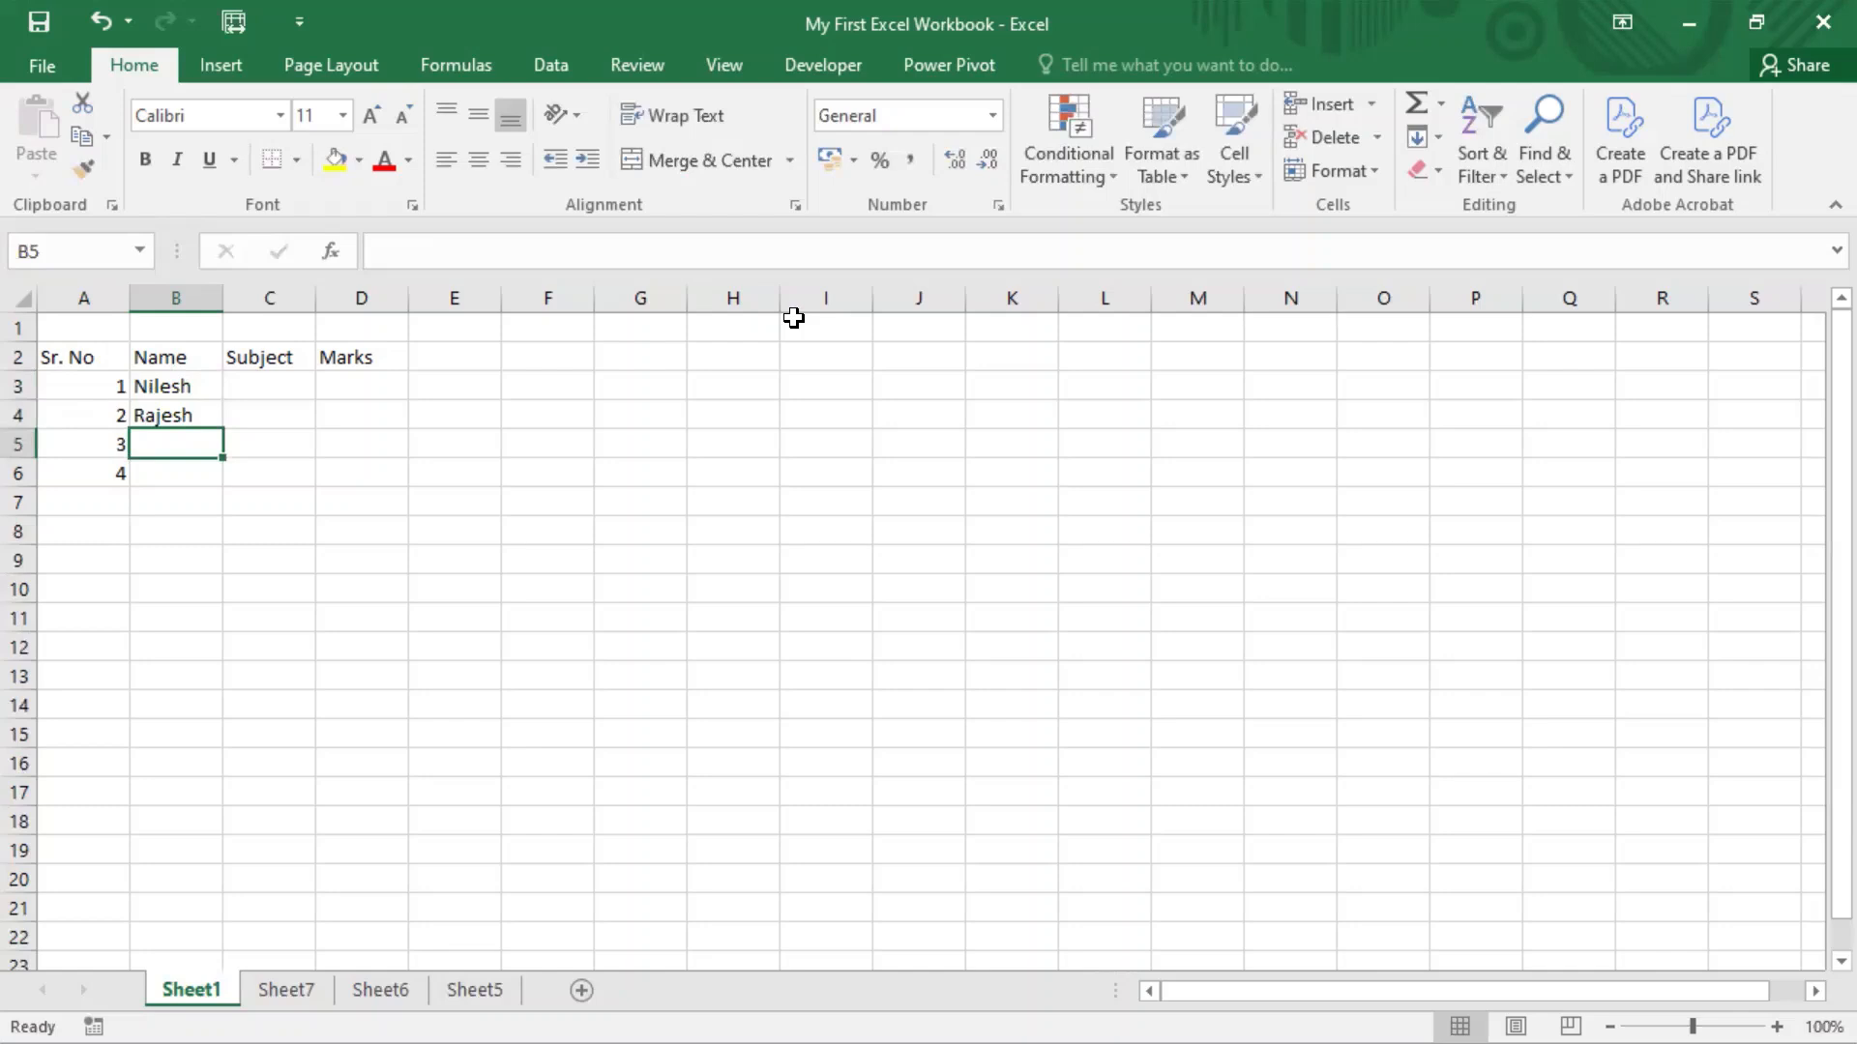
type("Sita")
key("Return")
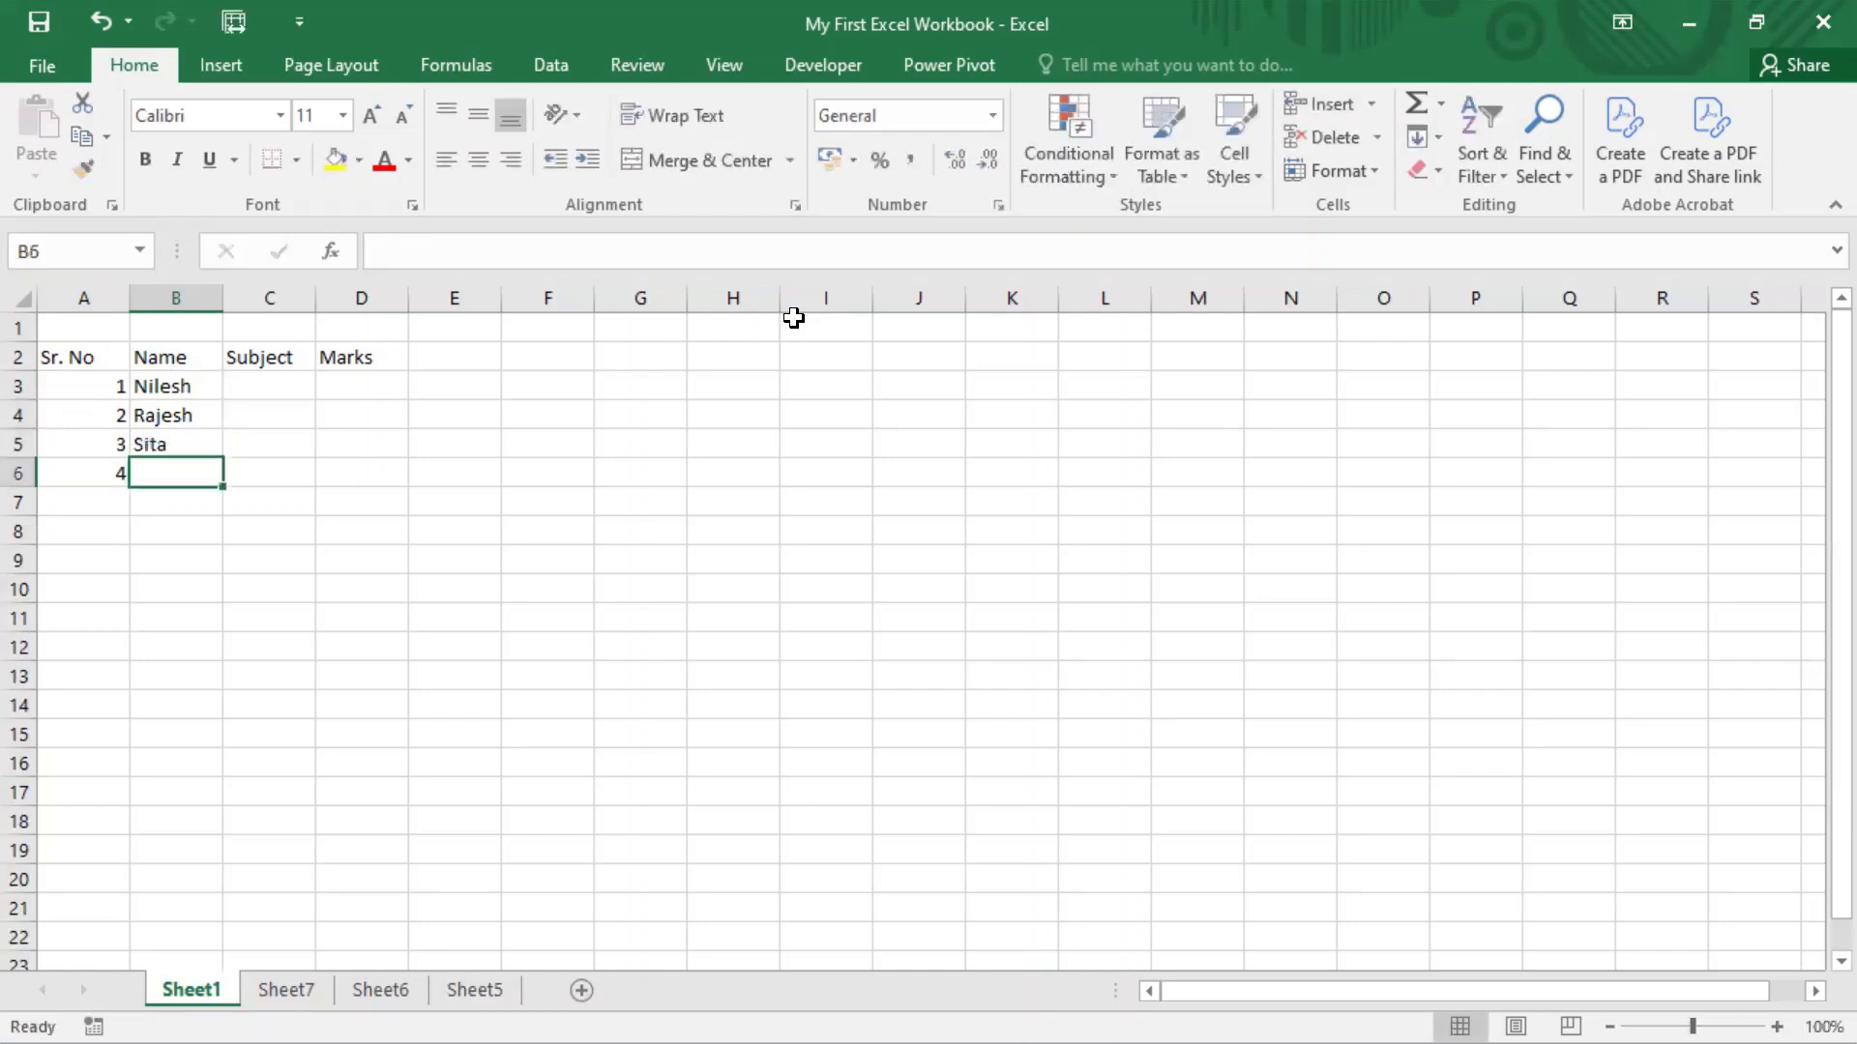
type("Gita")
key("Return")
Step: Enter "Physices" as the first entry under the "Subject" header in cell C3
key("Up")
key("Right")
key("Up")
key("Up")
key("Up")
key("Up")
key("Down")
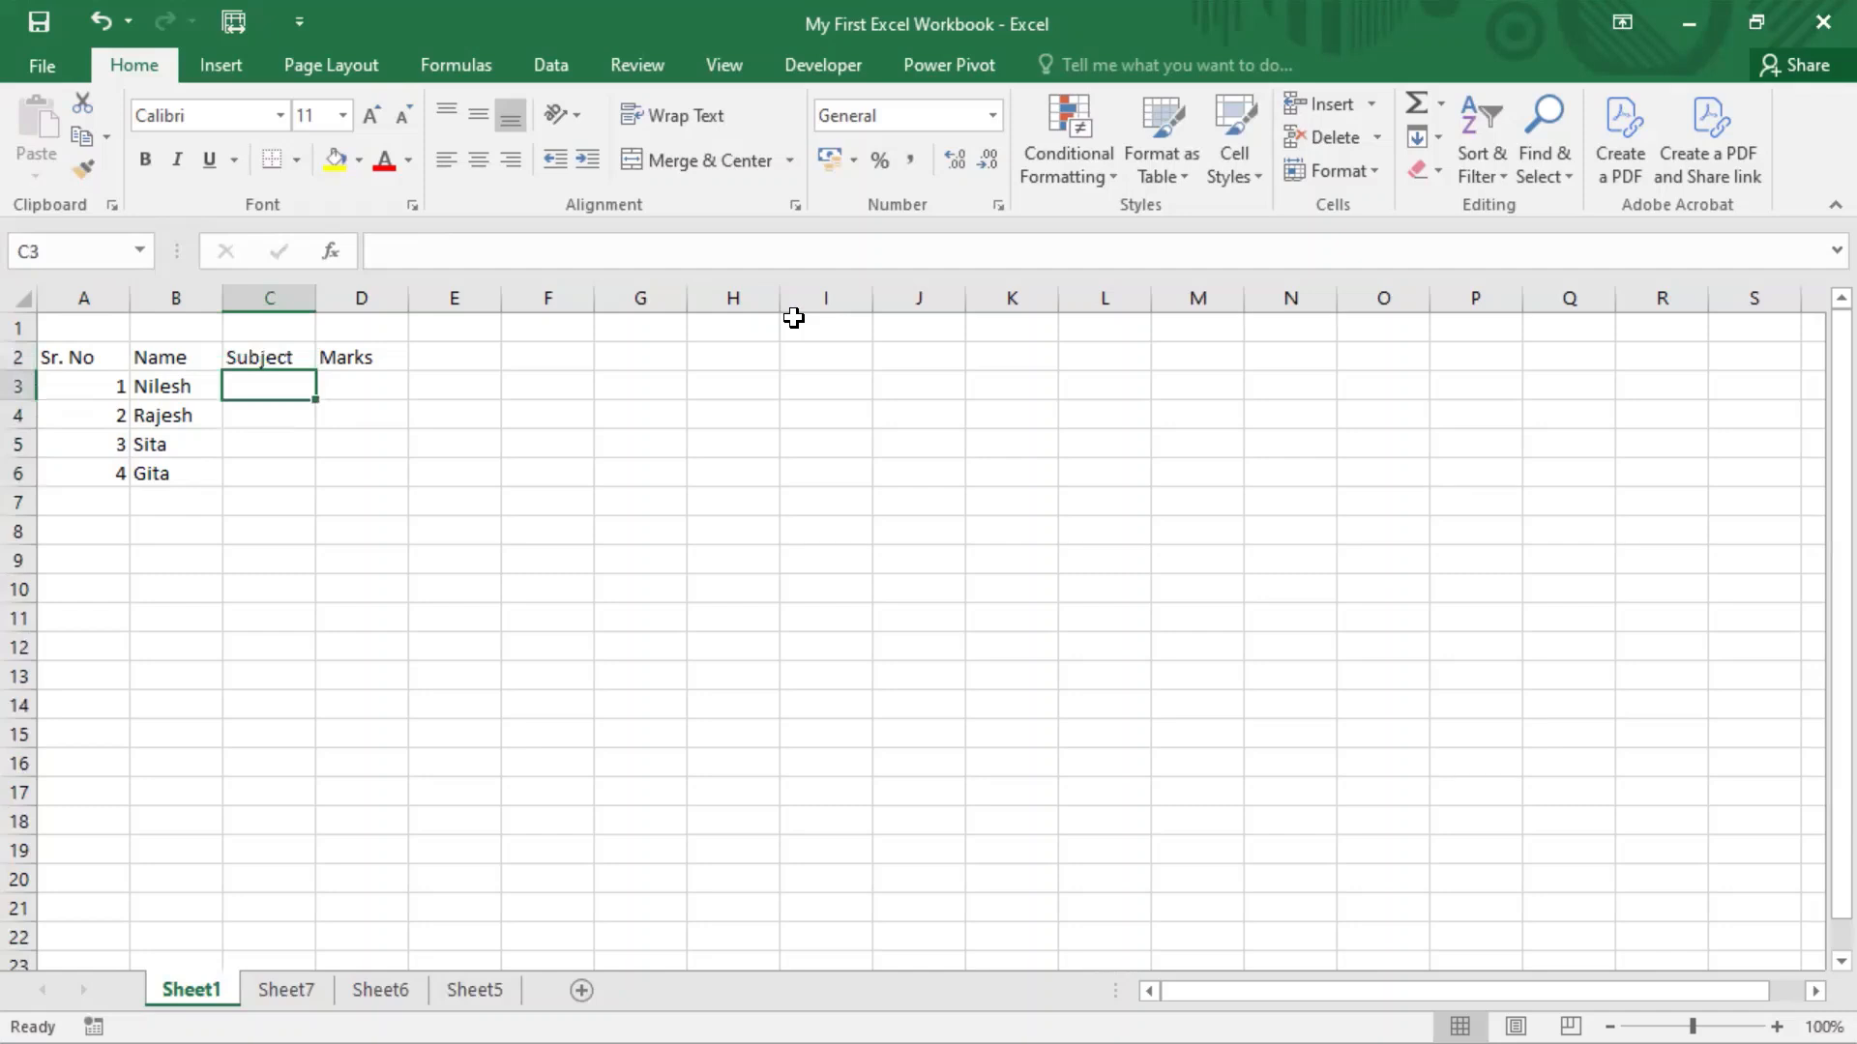
type("Physices")
key("Return")
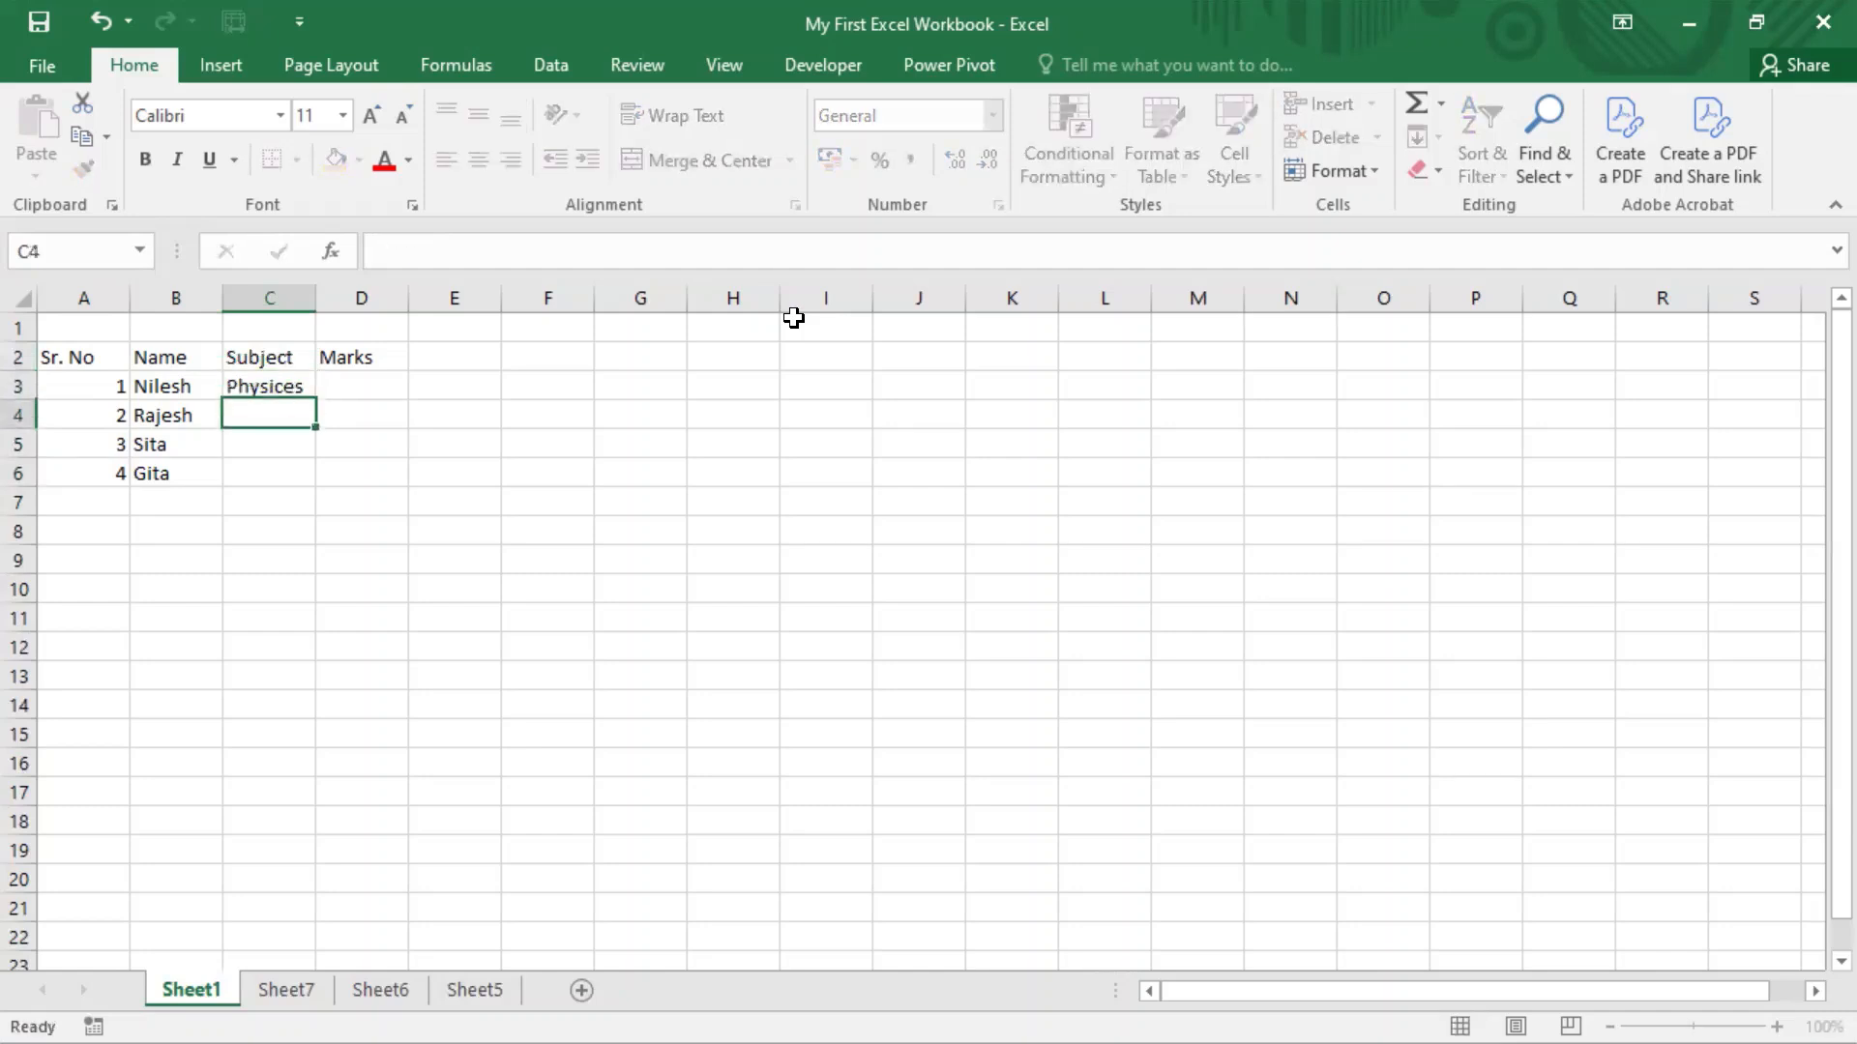
Step: Correct the spelling of the subject in cell C3 to "Physics"
key("Up")
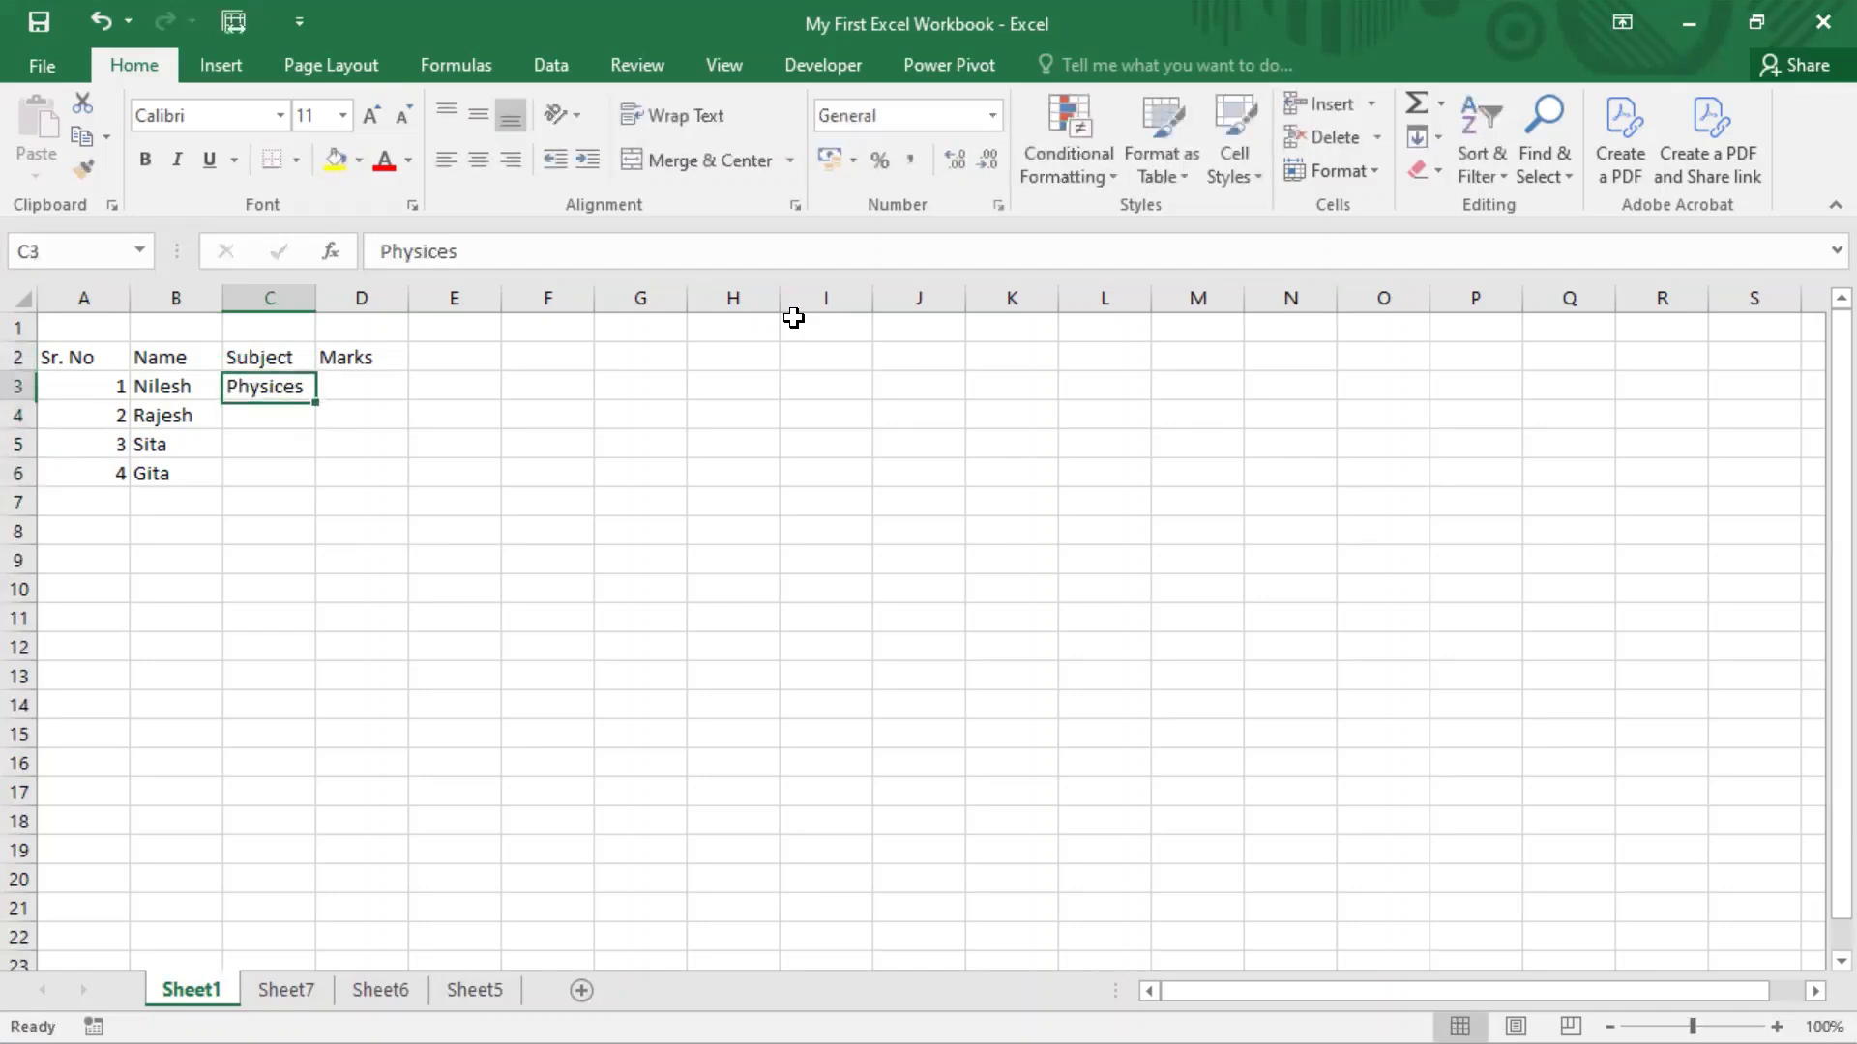
key("F2")
key("alt+F4")
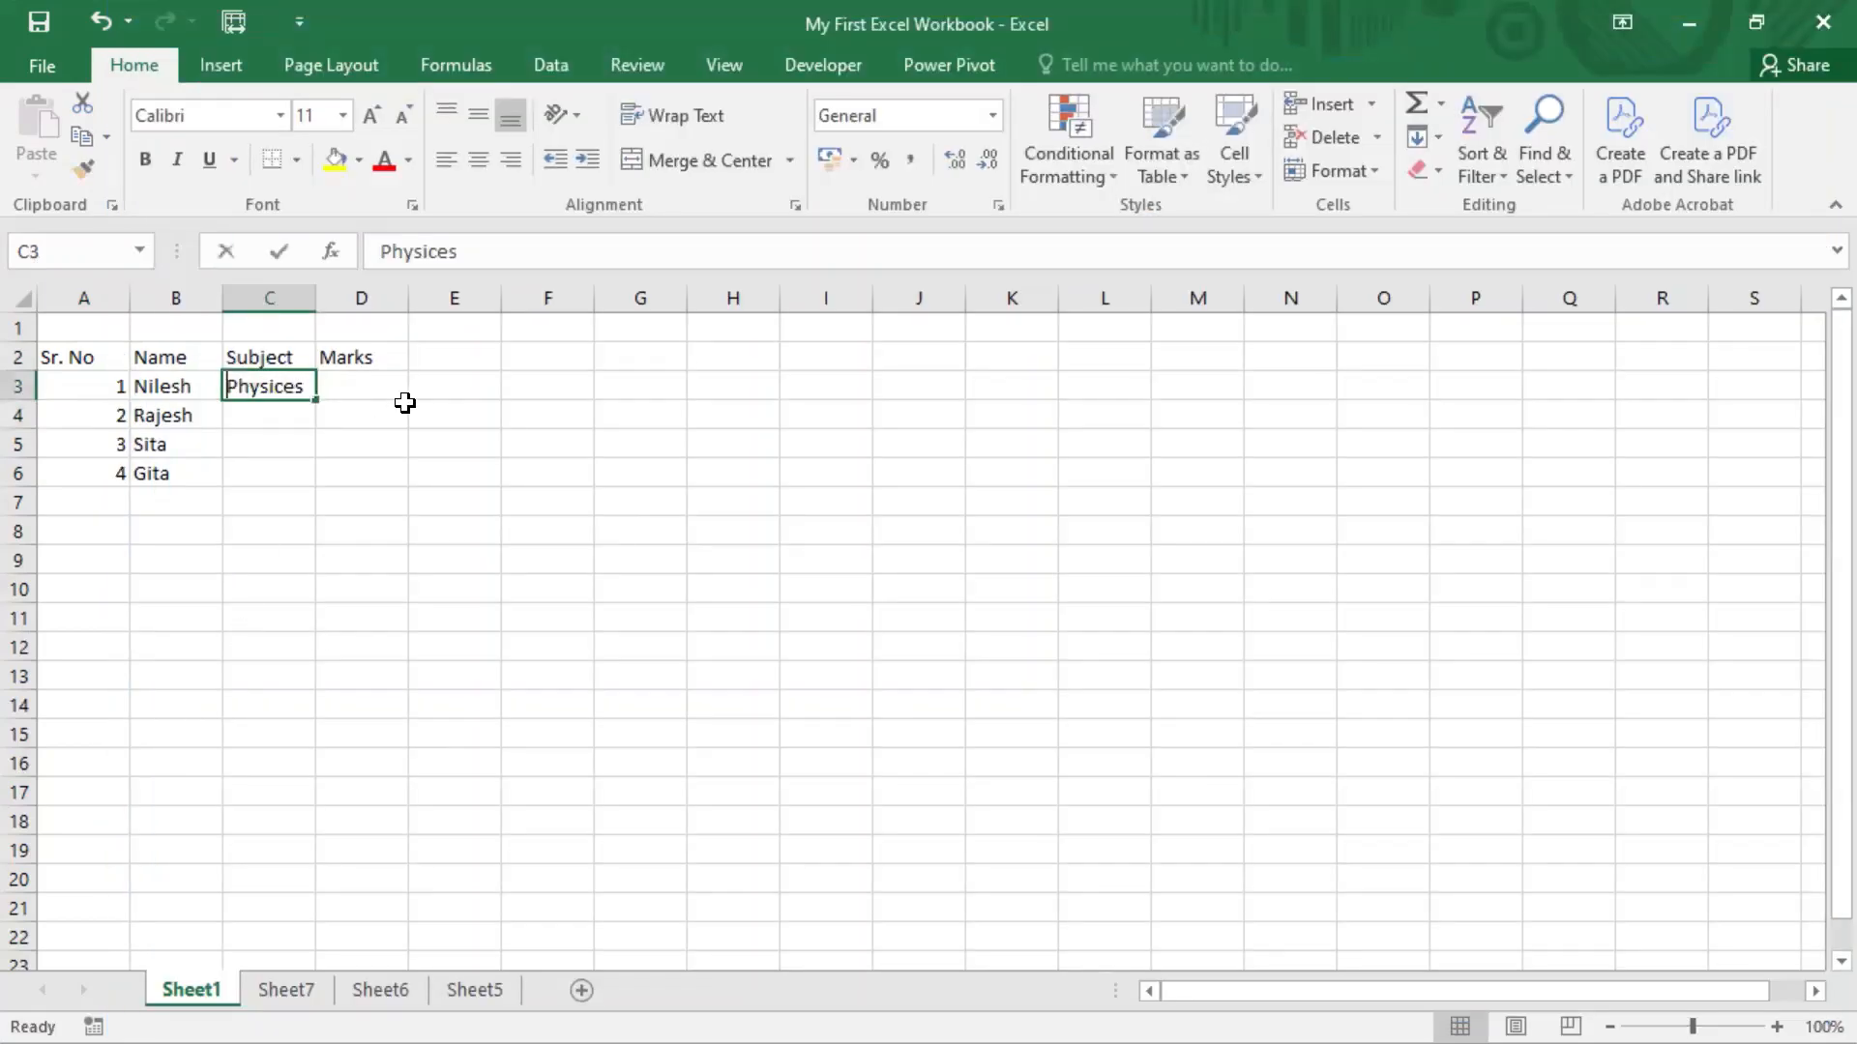
key("F2")
key("BackSpace")
key("BackSpace")
type("a")
key("Return")
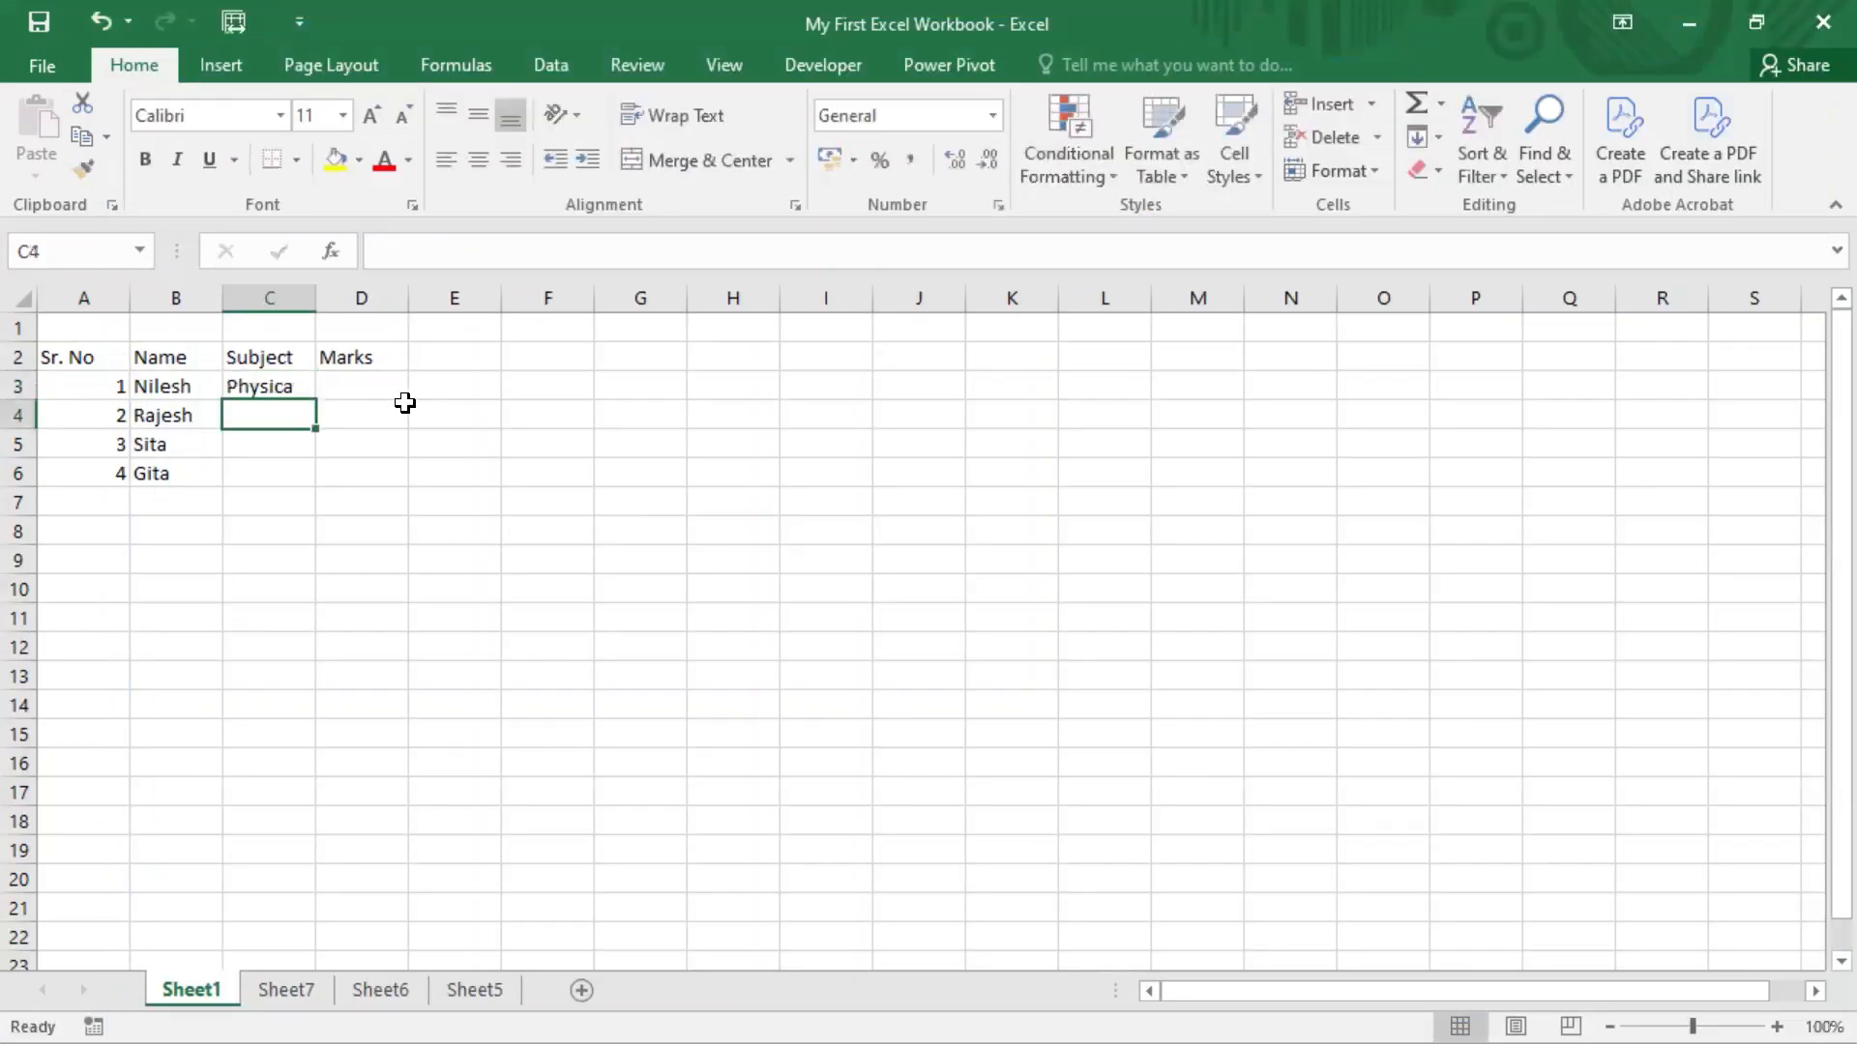
key("Up")
key("F2")
key("BackSpace")
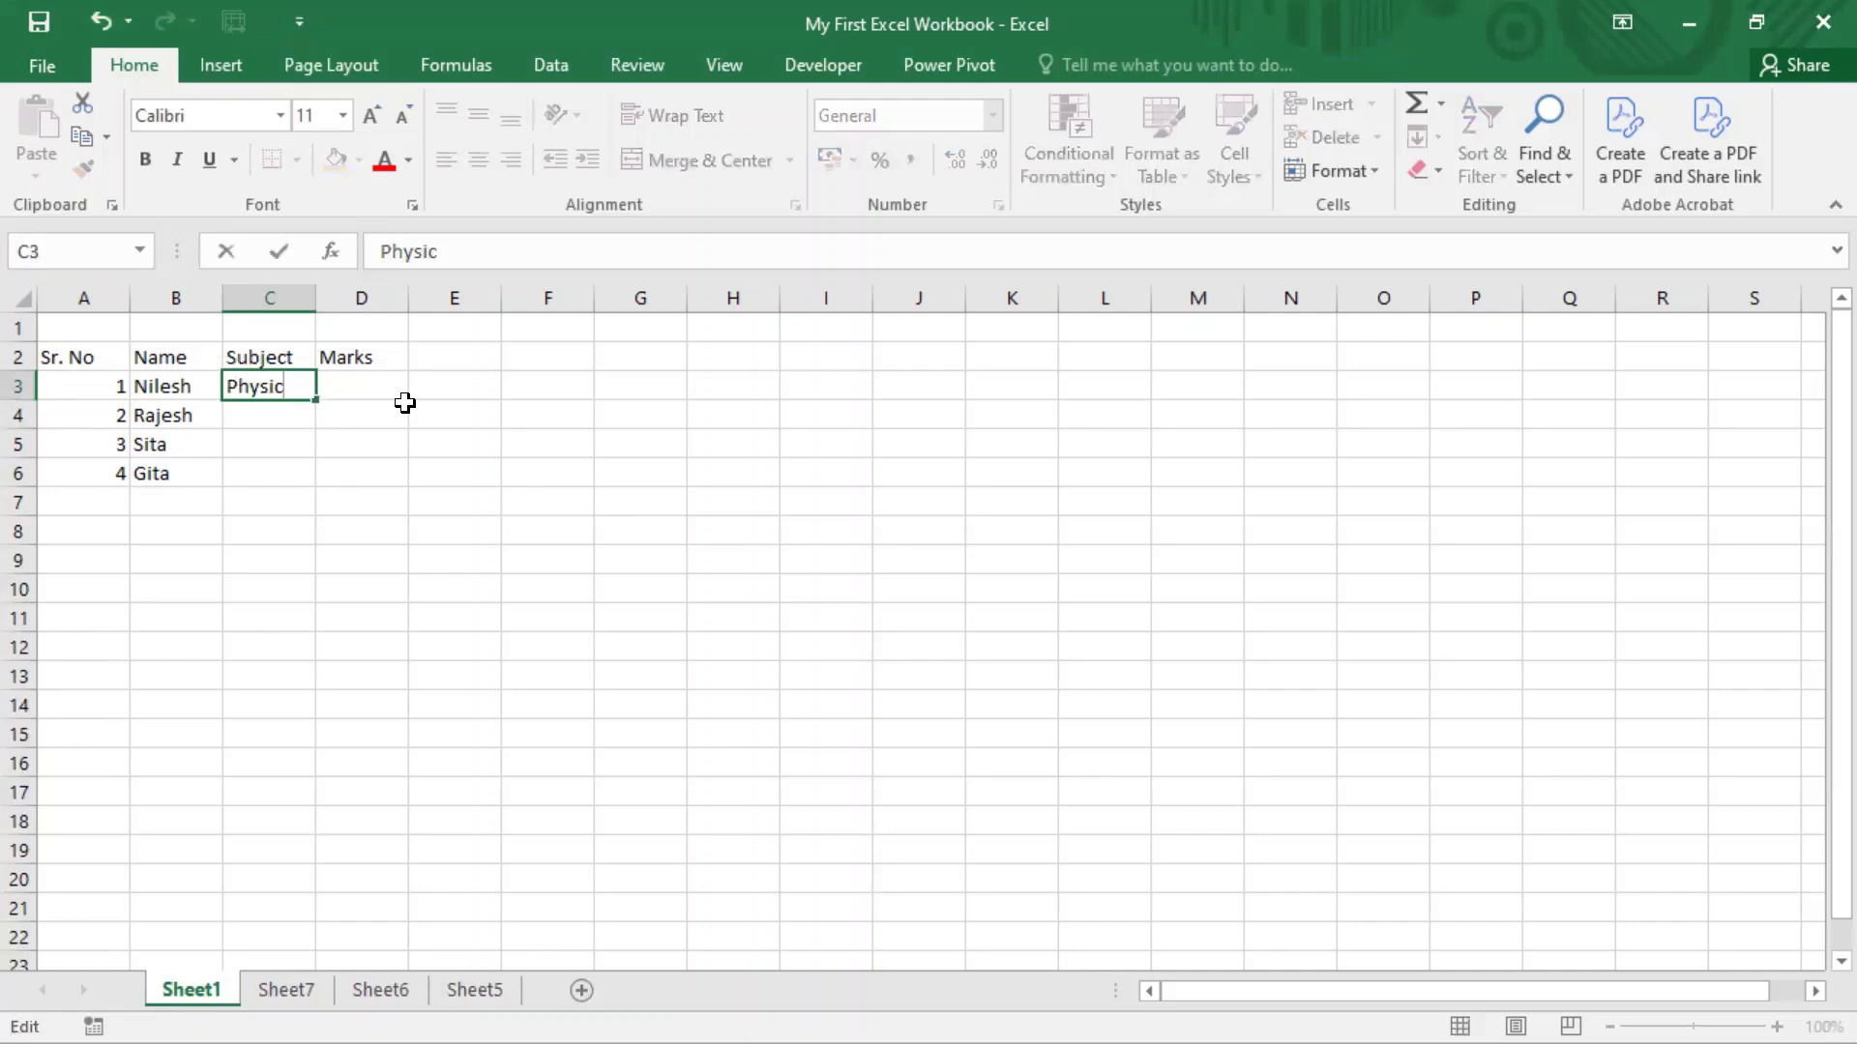
type("s")
key("Return")
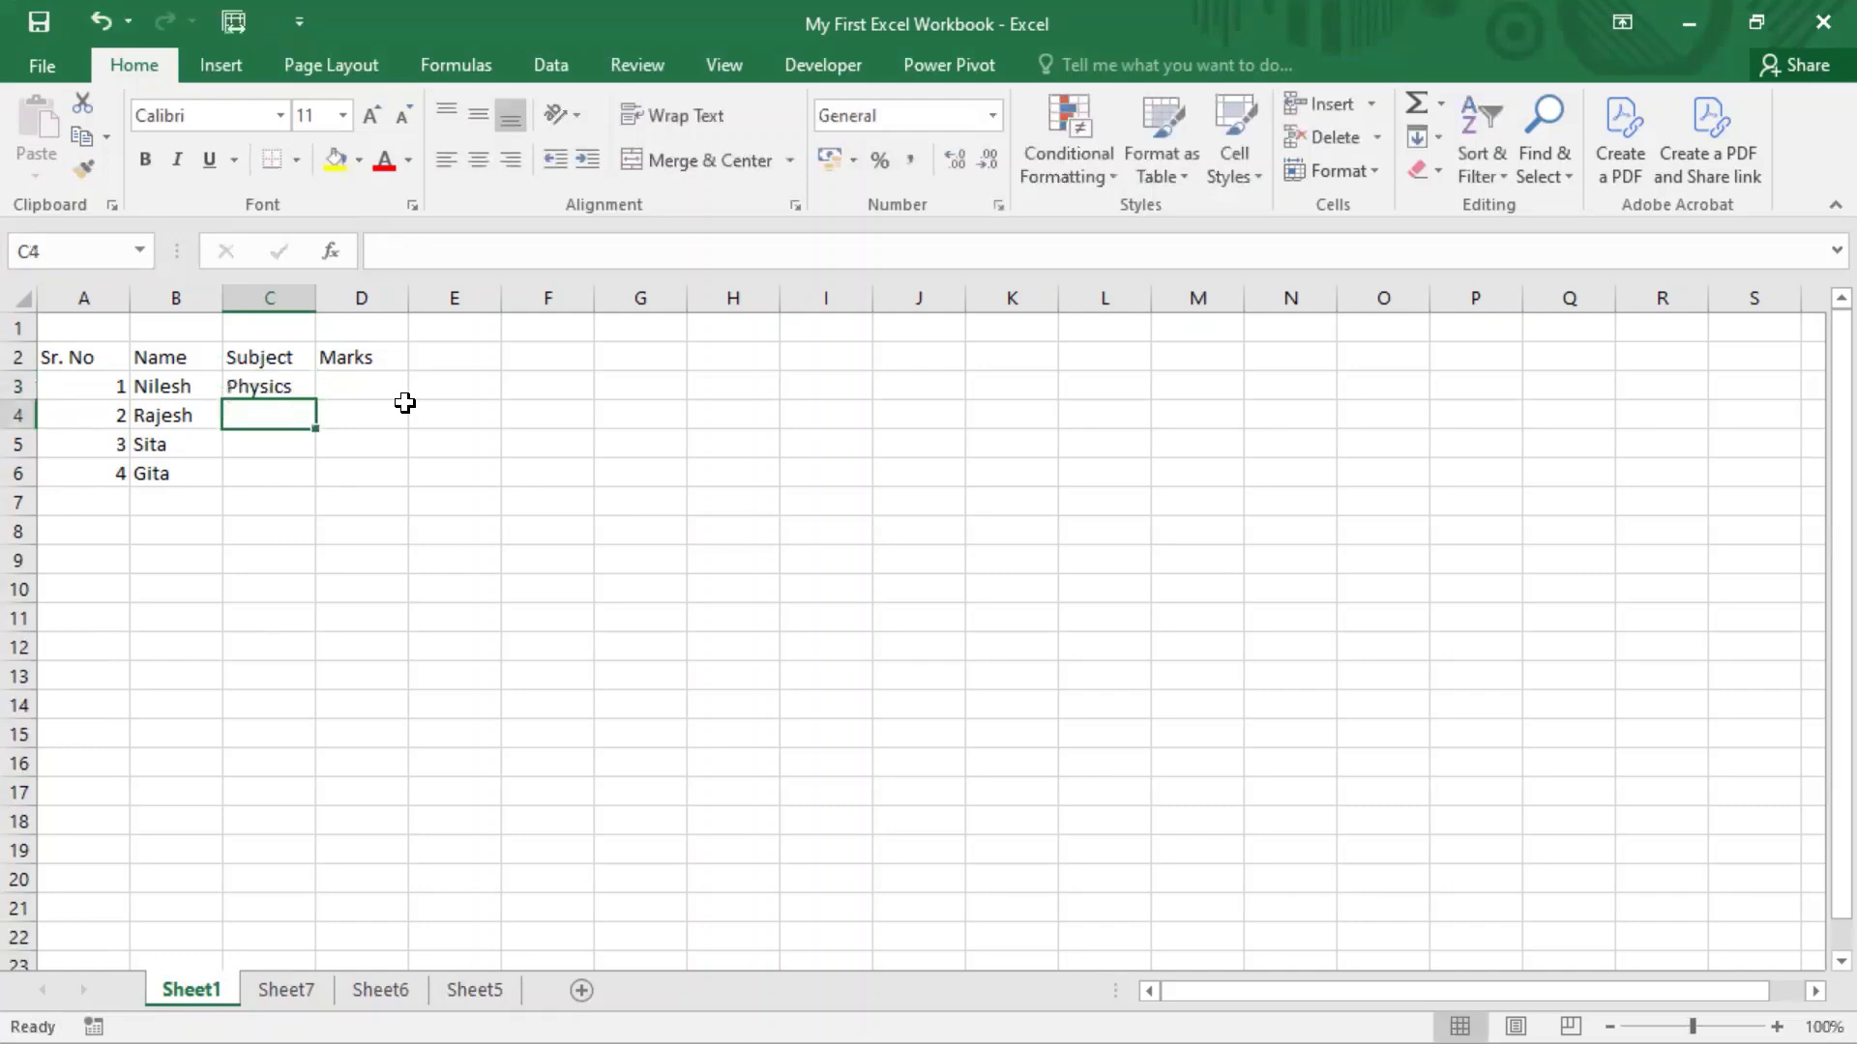
Step: Enter the subjects "Maths", "Chemistry" and "English" in cells C4 to C6
type("Maths")
key("Return")
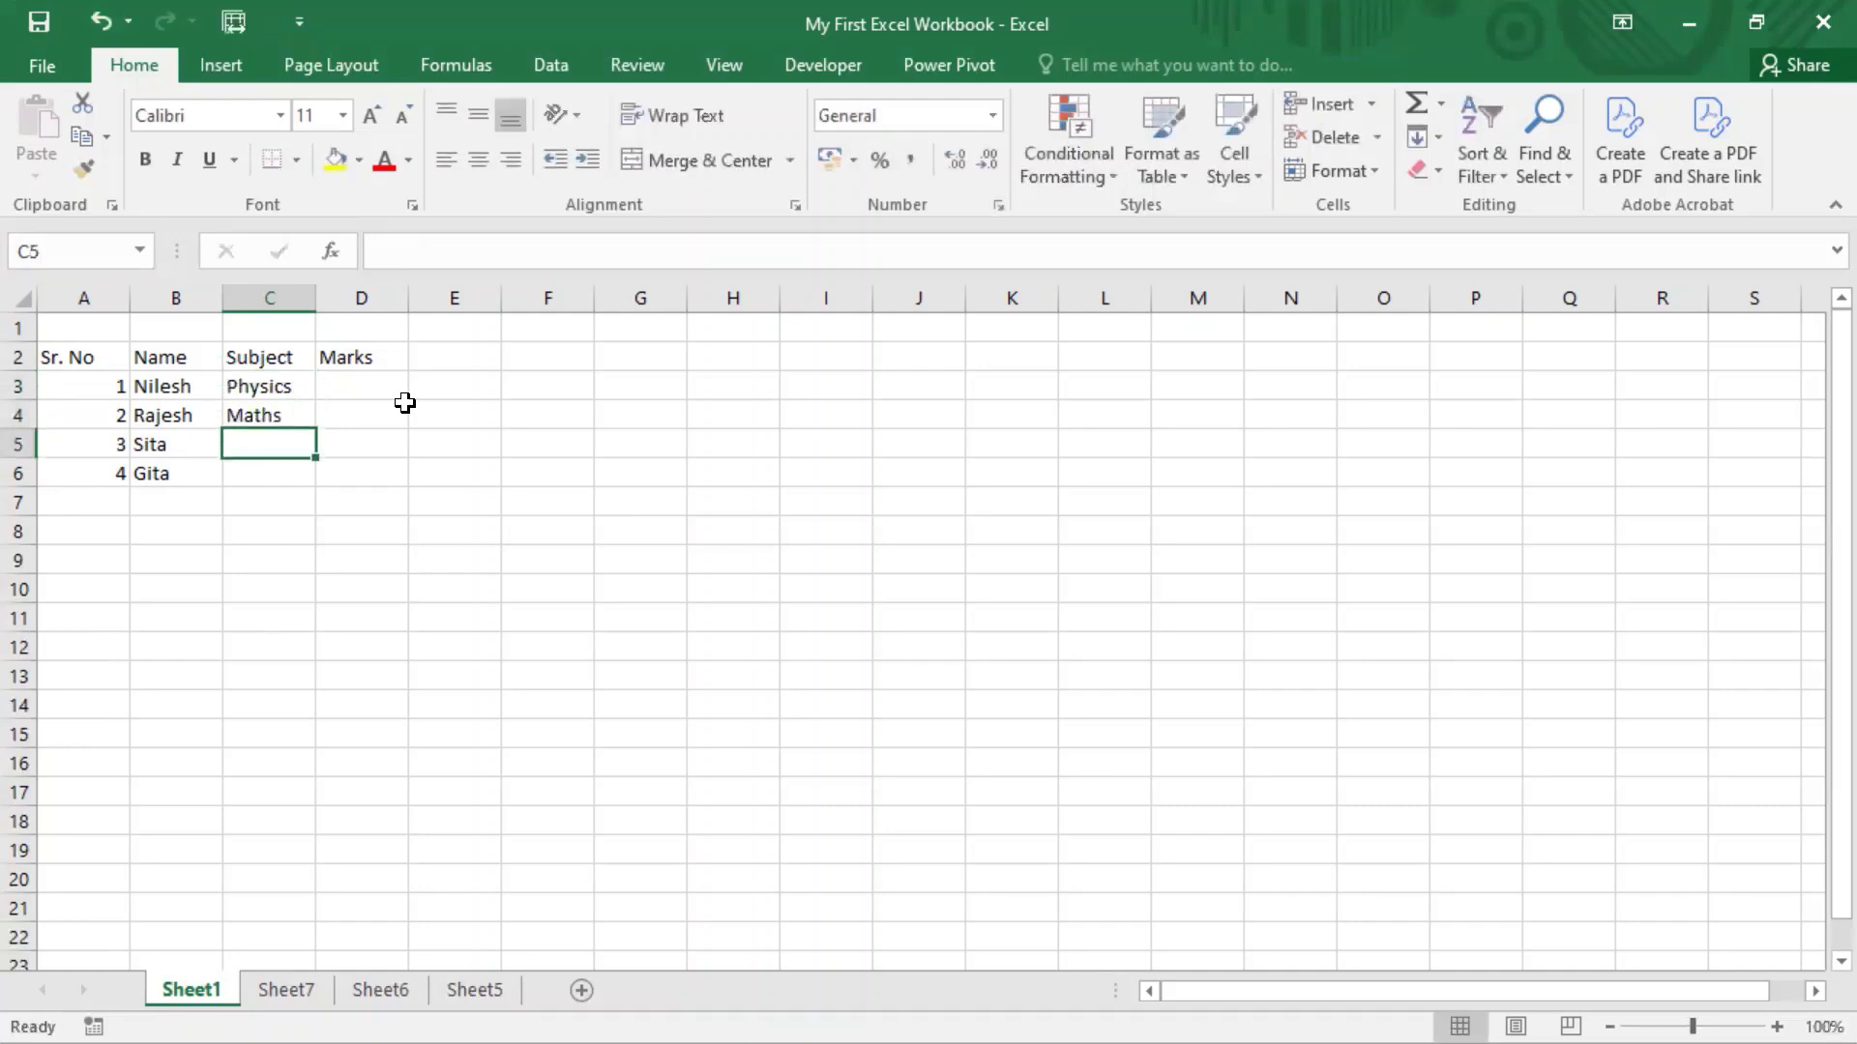
type("Chemistry")
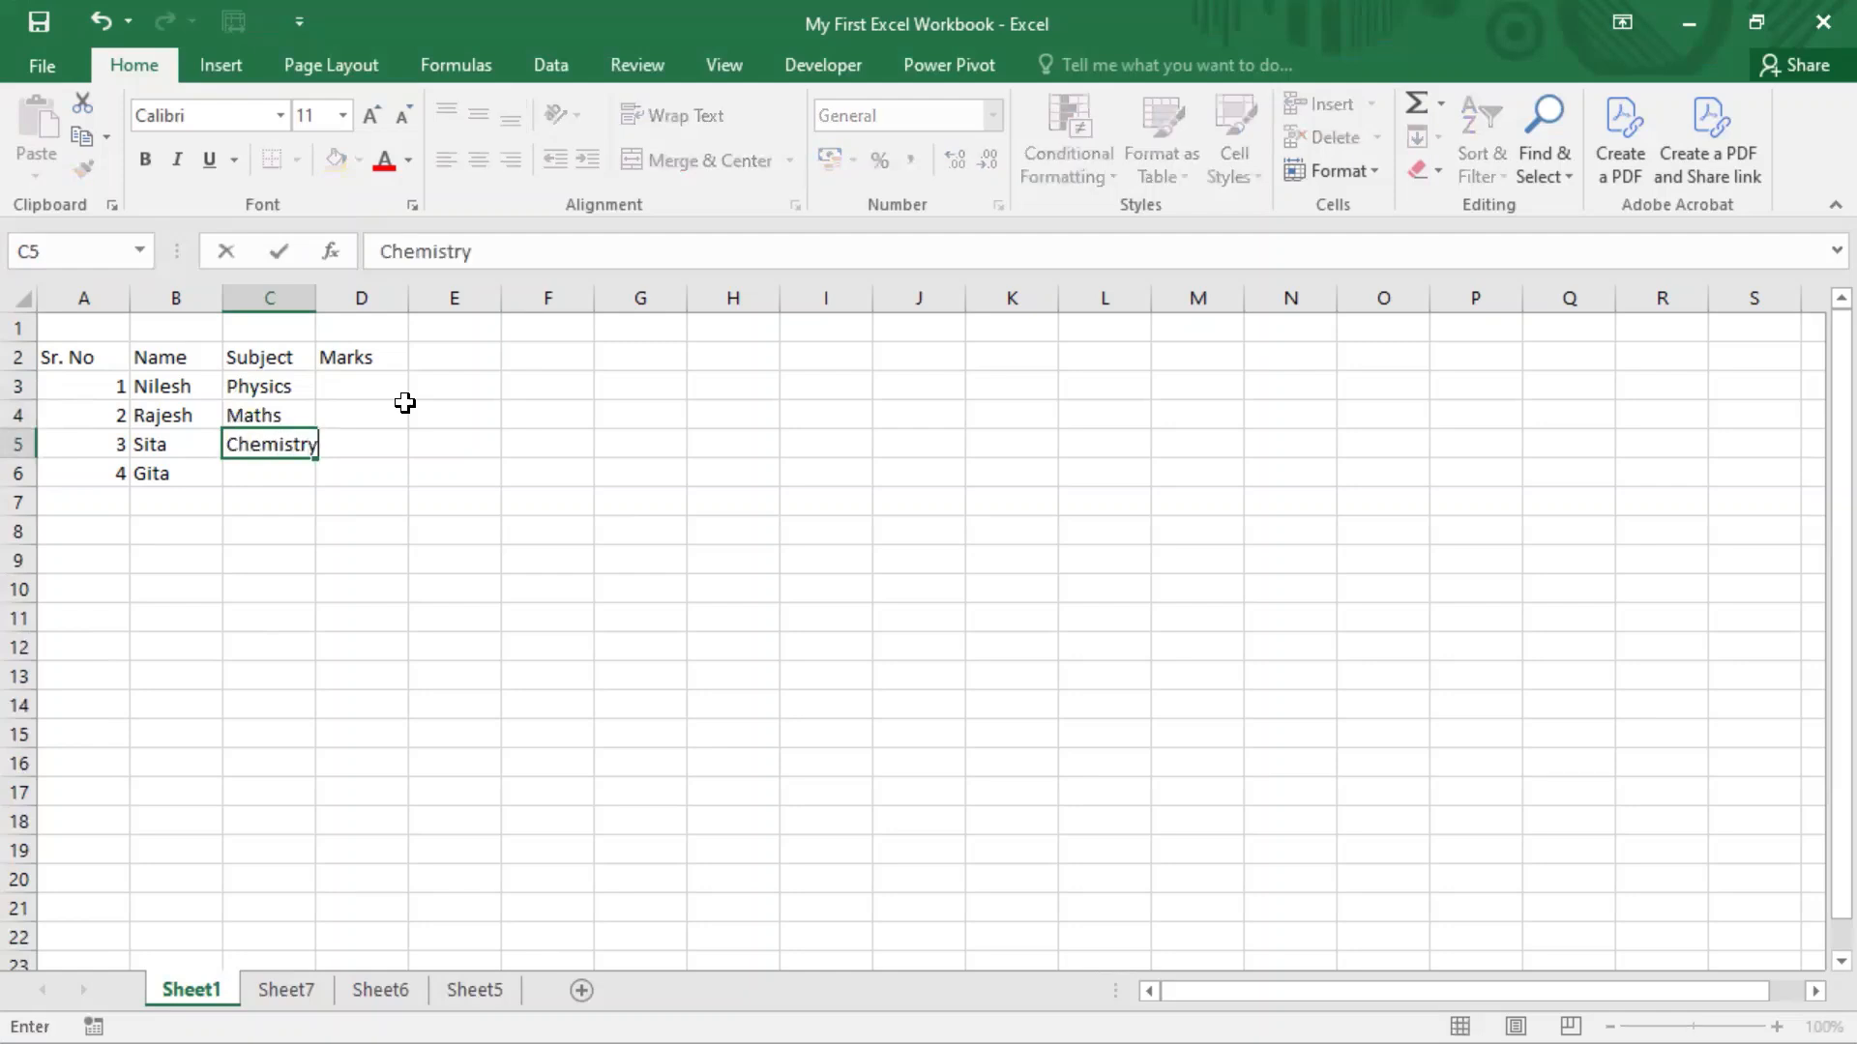
key("Return")
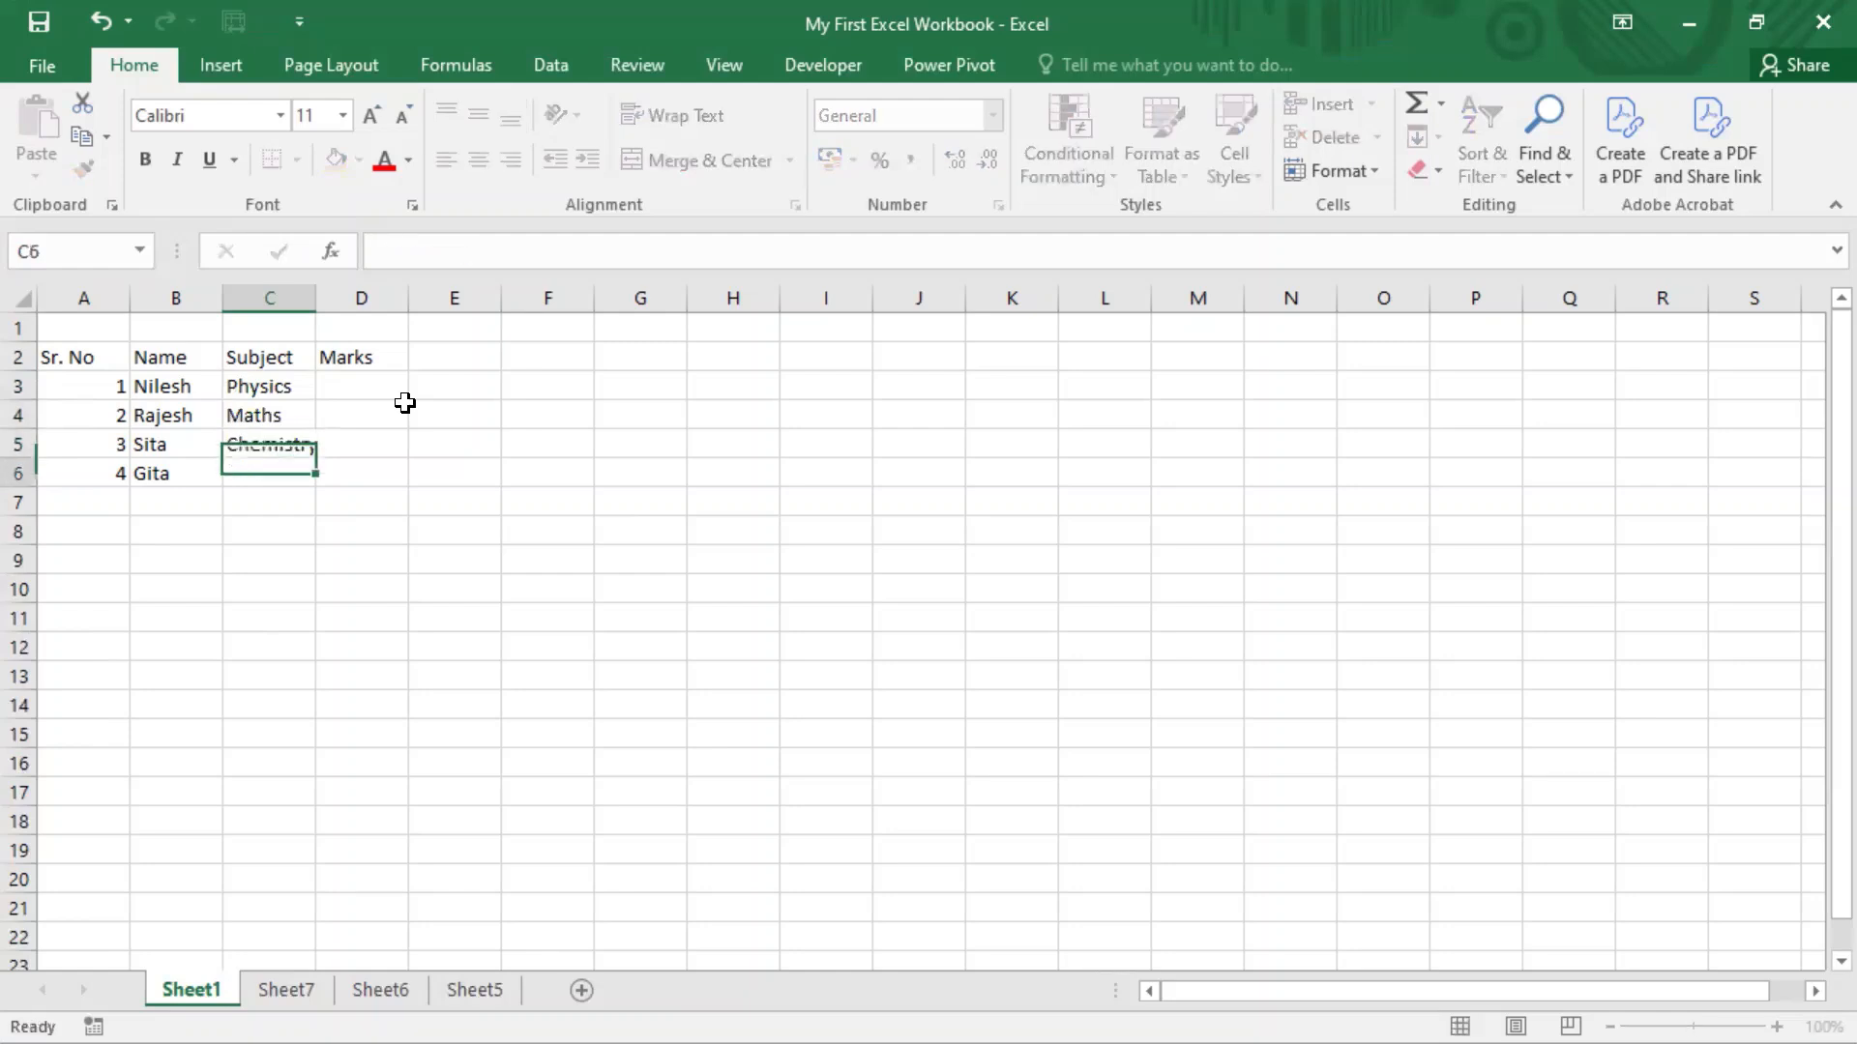
type("English")
key("Return")
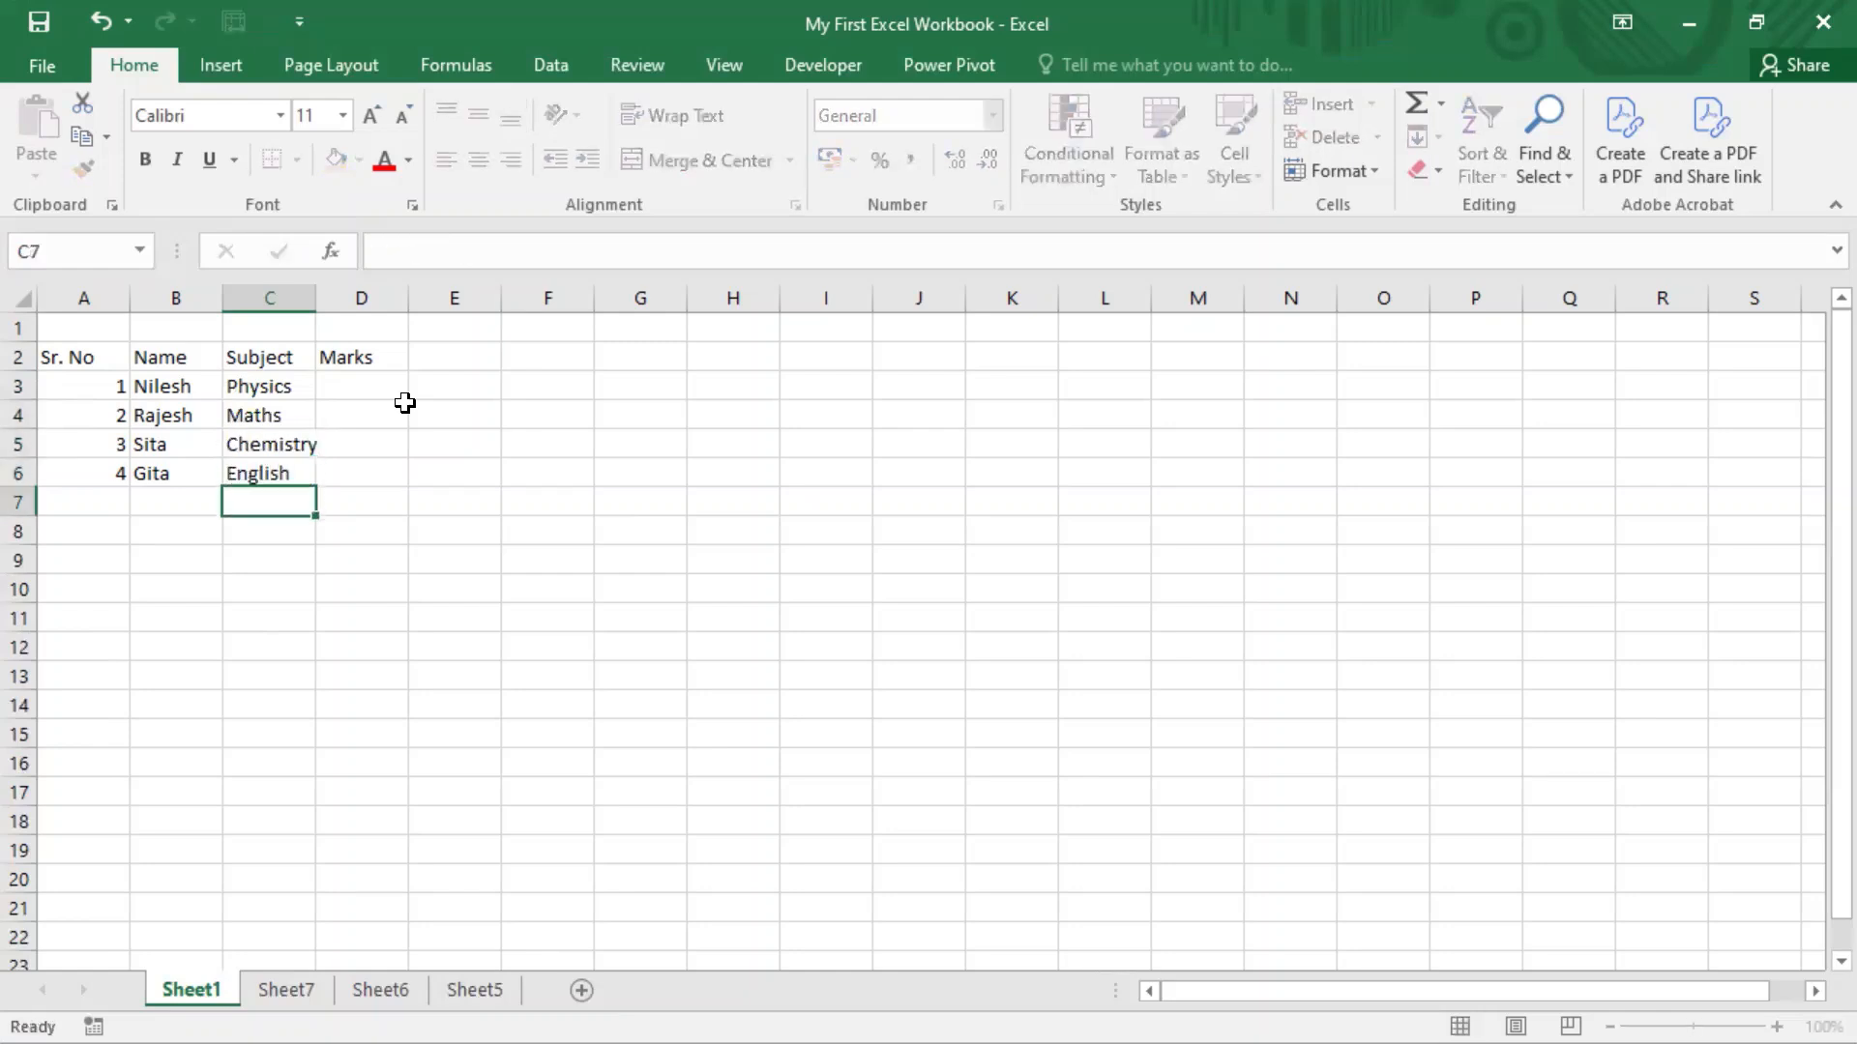
Step: Enter the marks 80, 75, 90 and 100 under the "Marks" header in cells D3 to D6
key("Up")
key("Up")
key("Up")
key("Up")
key("Right")
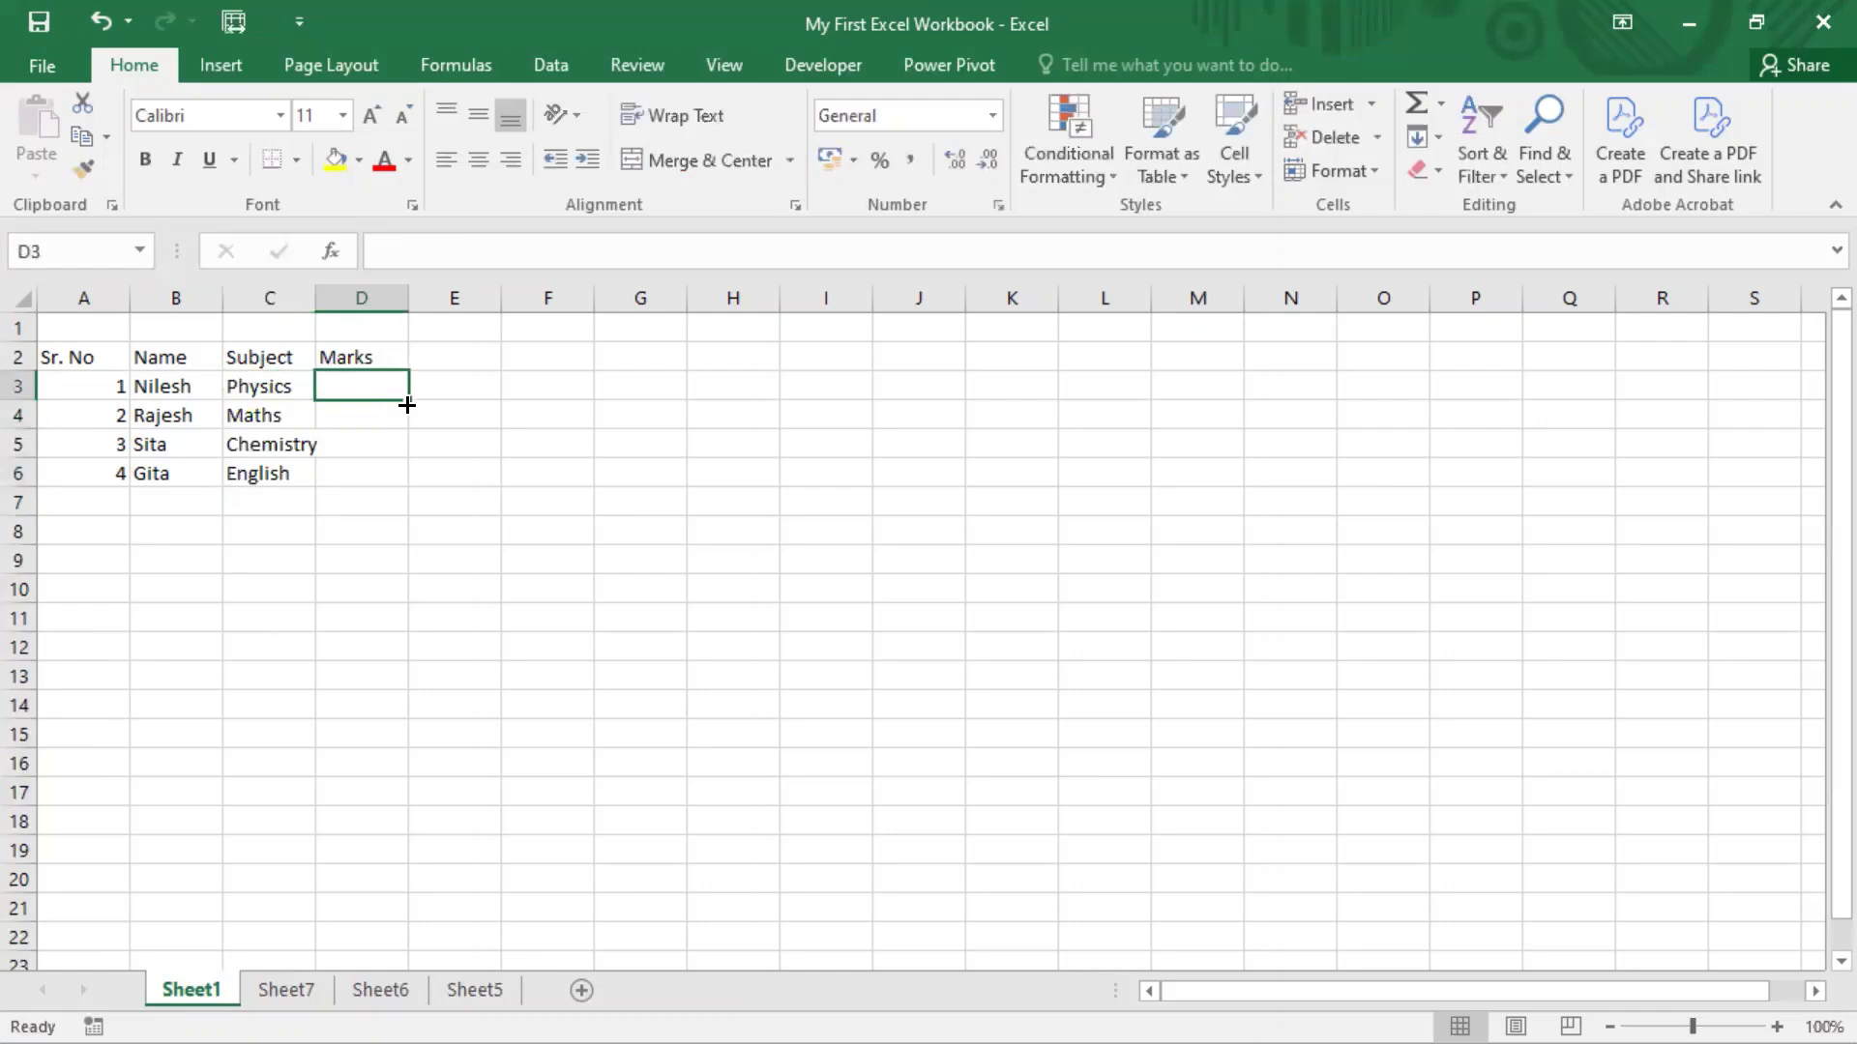
type("80")
key("Return")
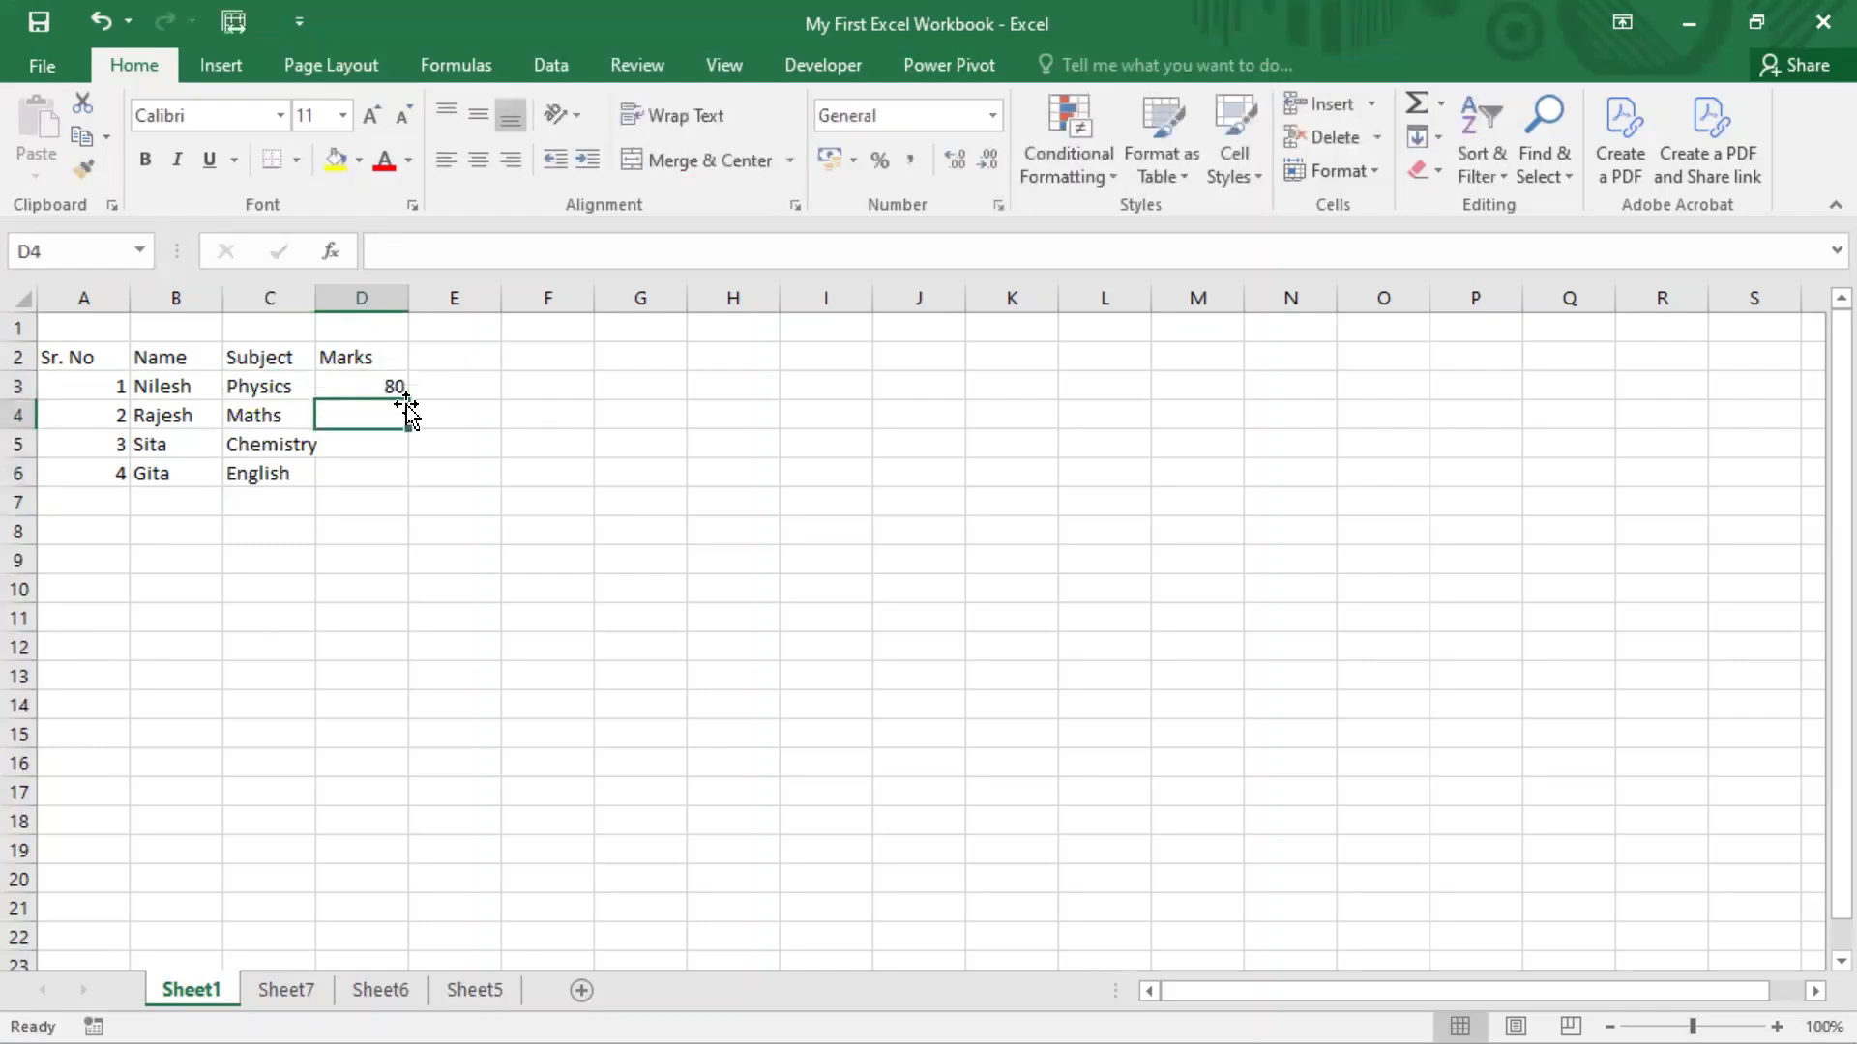
type("75")
key("Return")
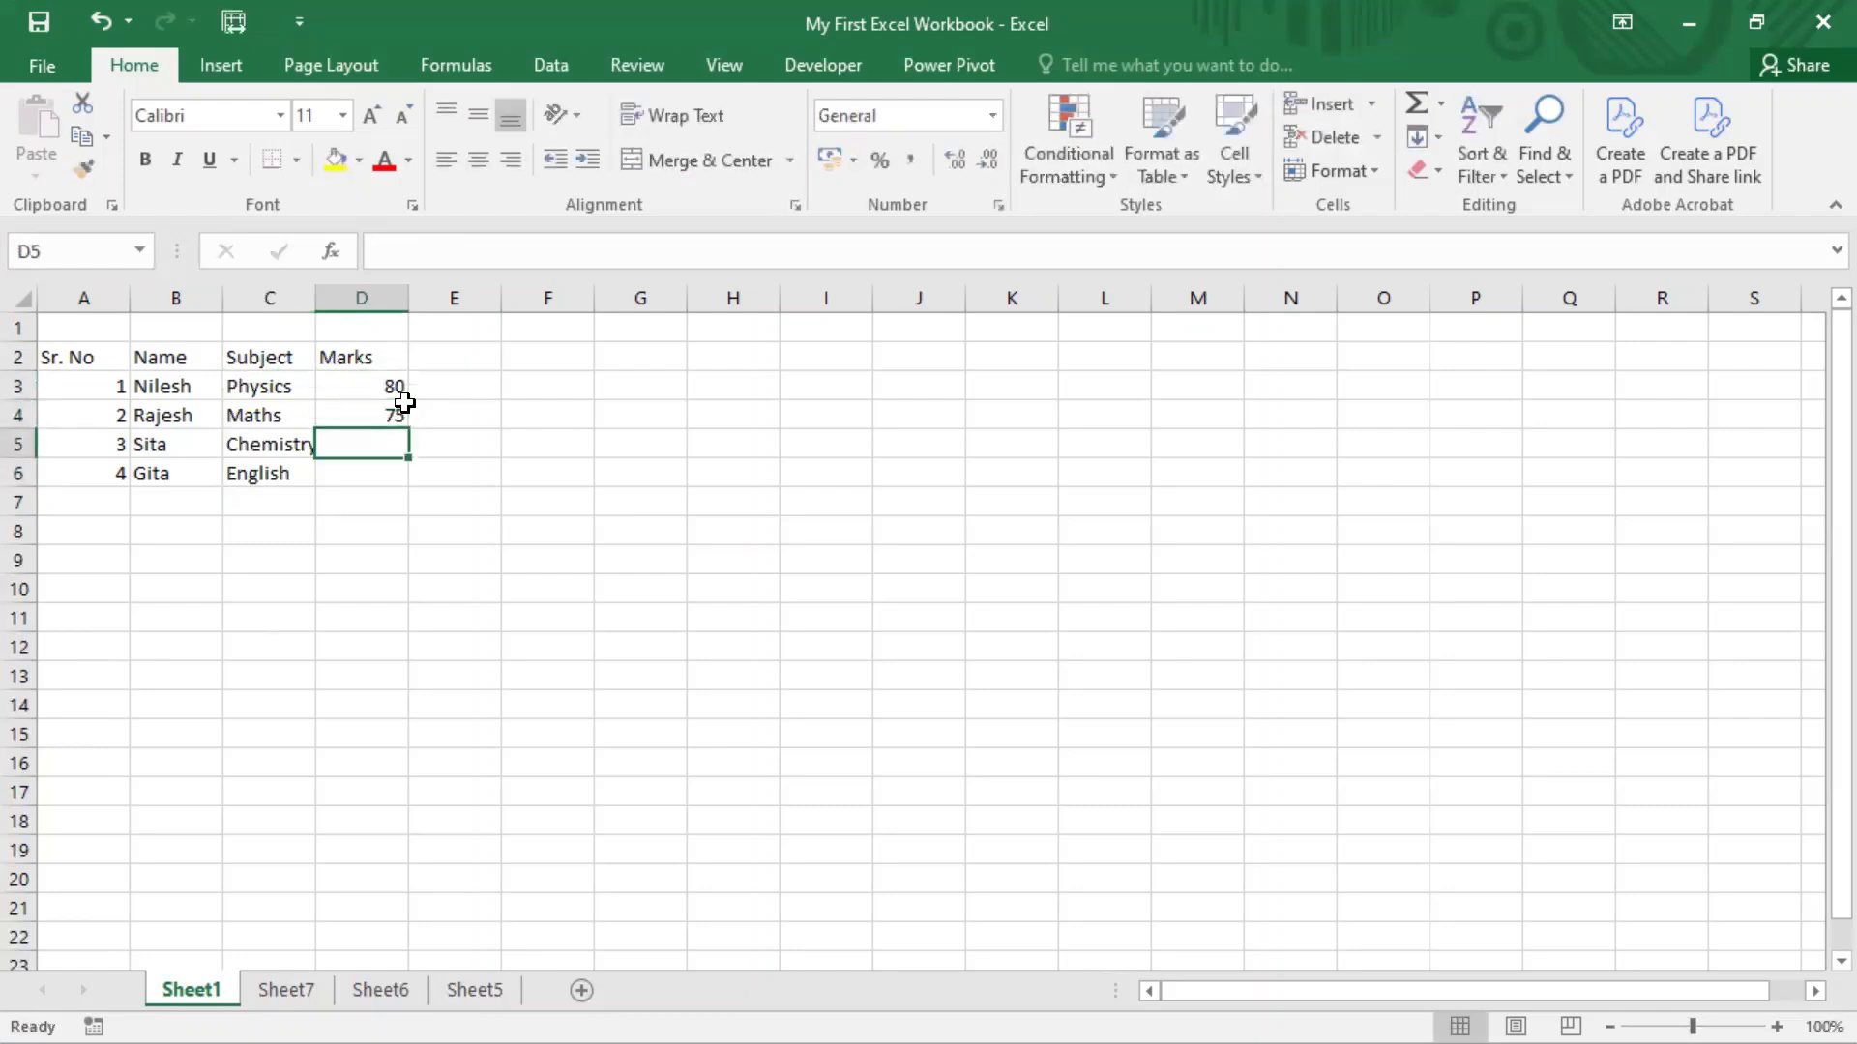
type("90")
key("Return")
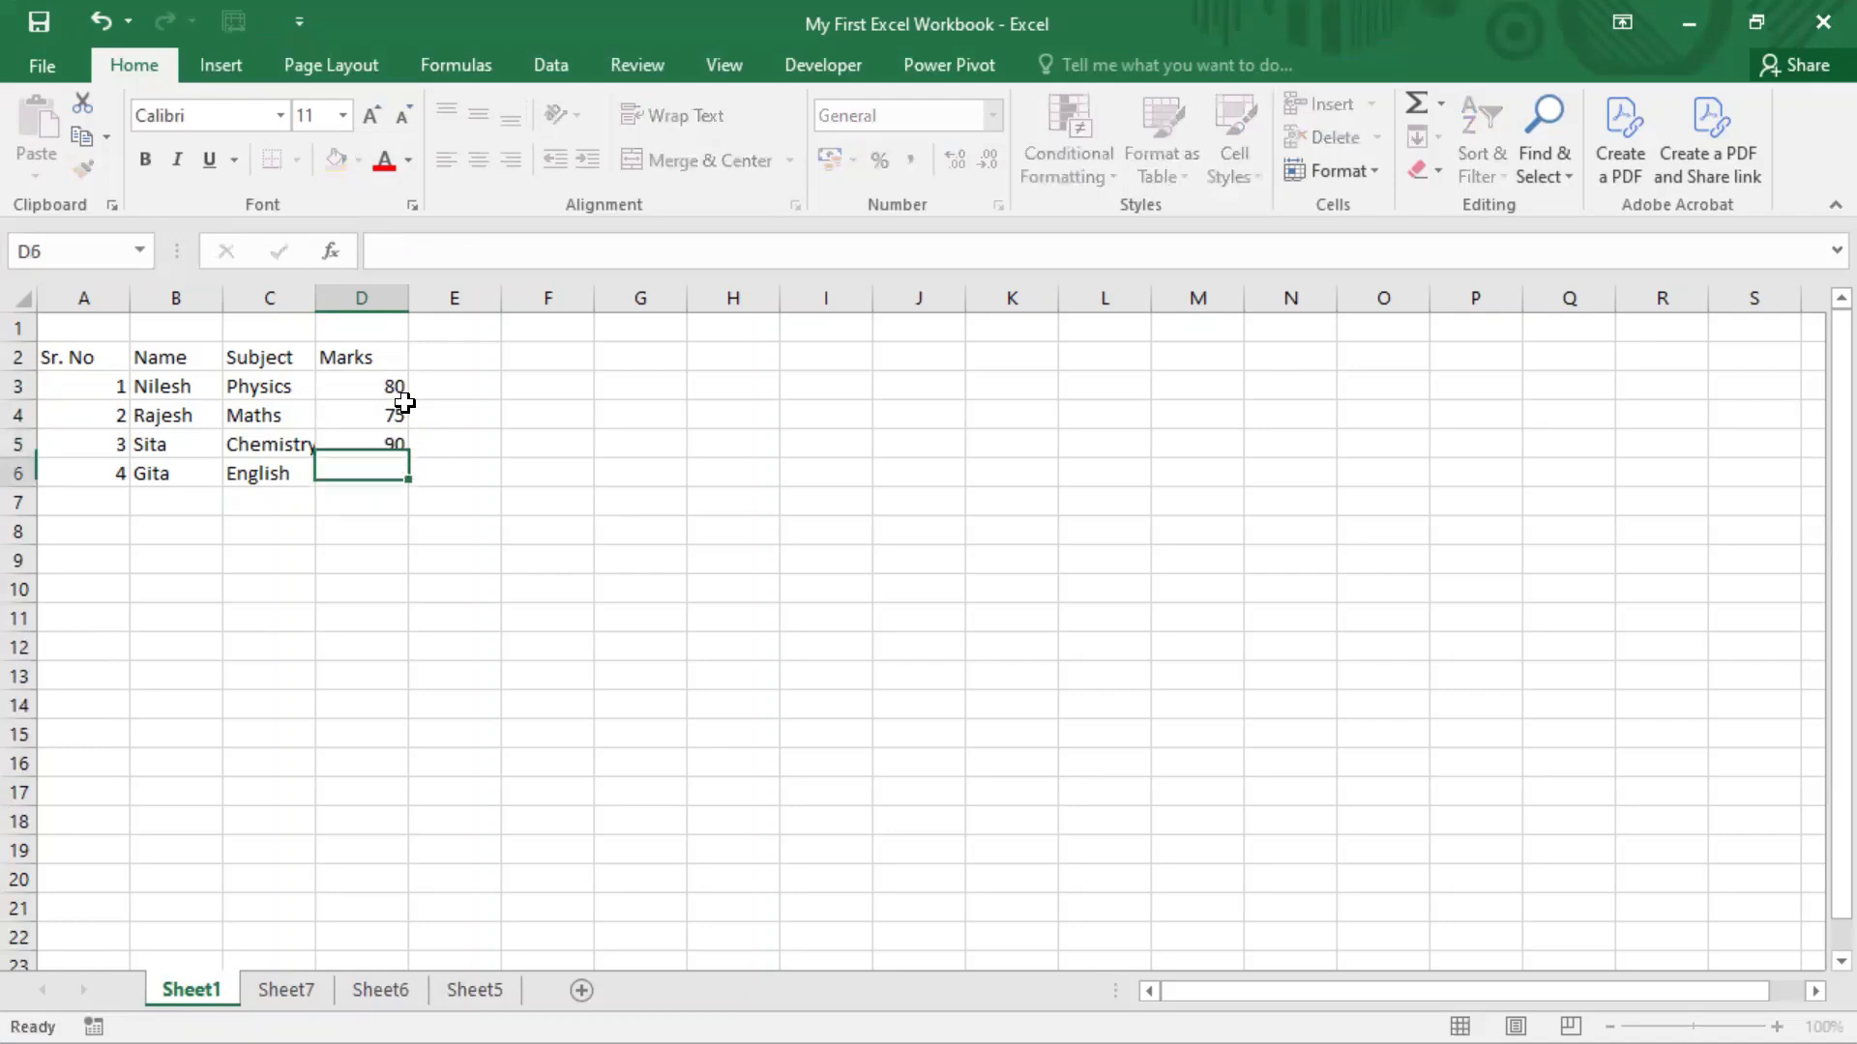
type("100")
key("Return")
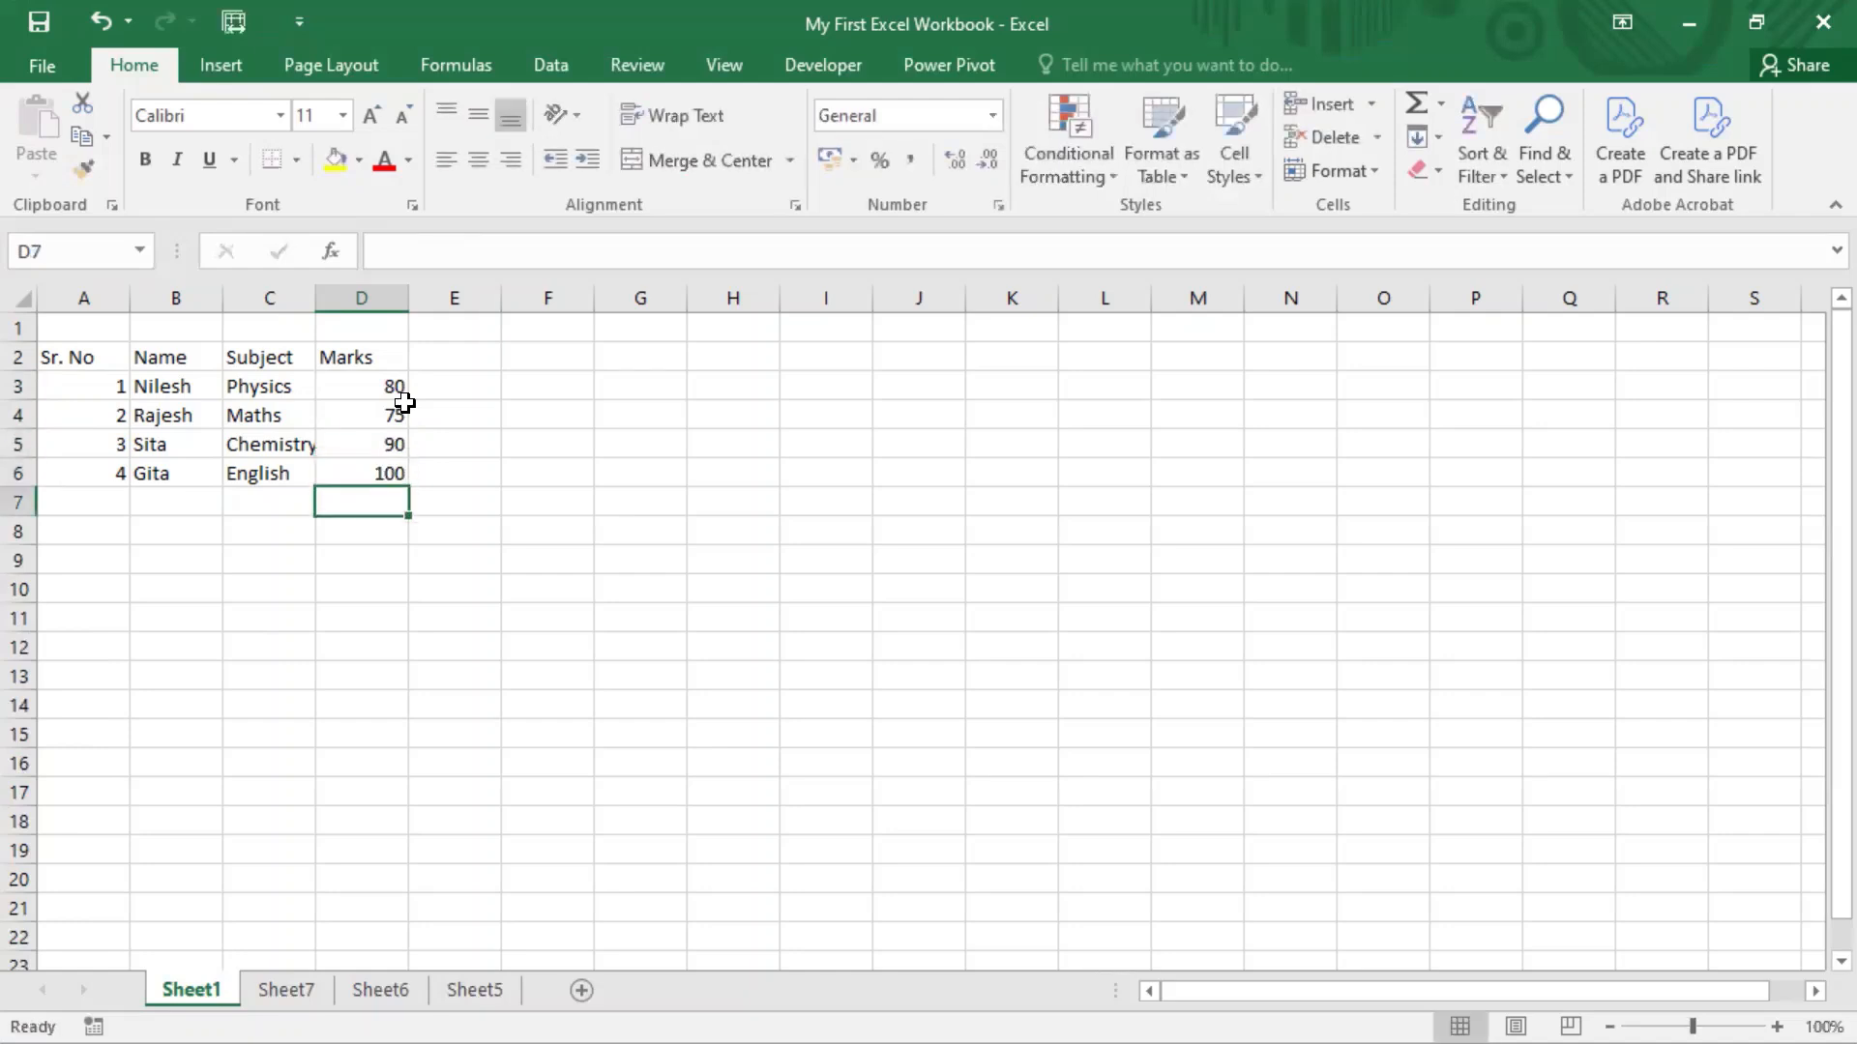
Step: Change the mark for English in cell D6 to 60
key("Up")
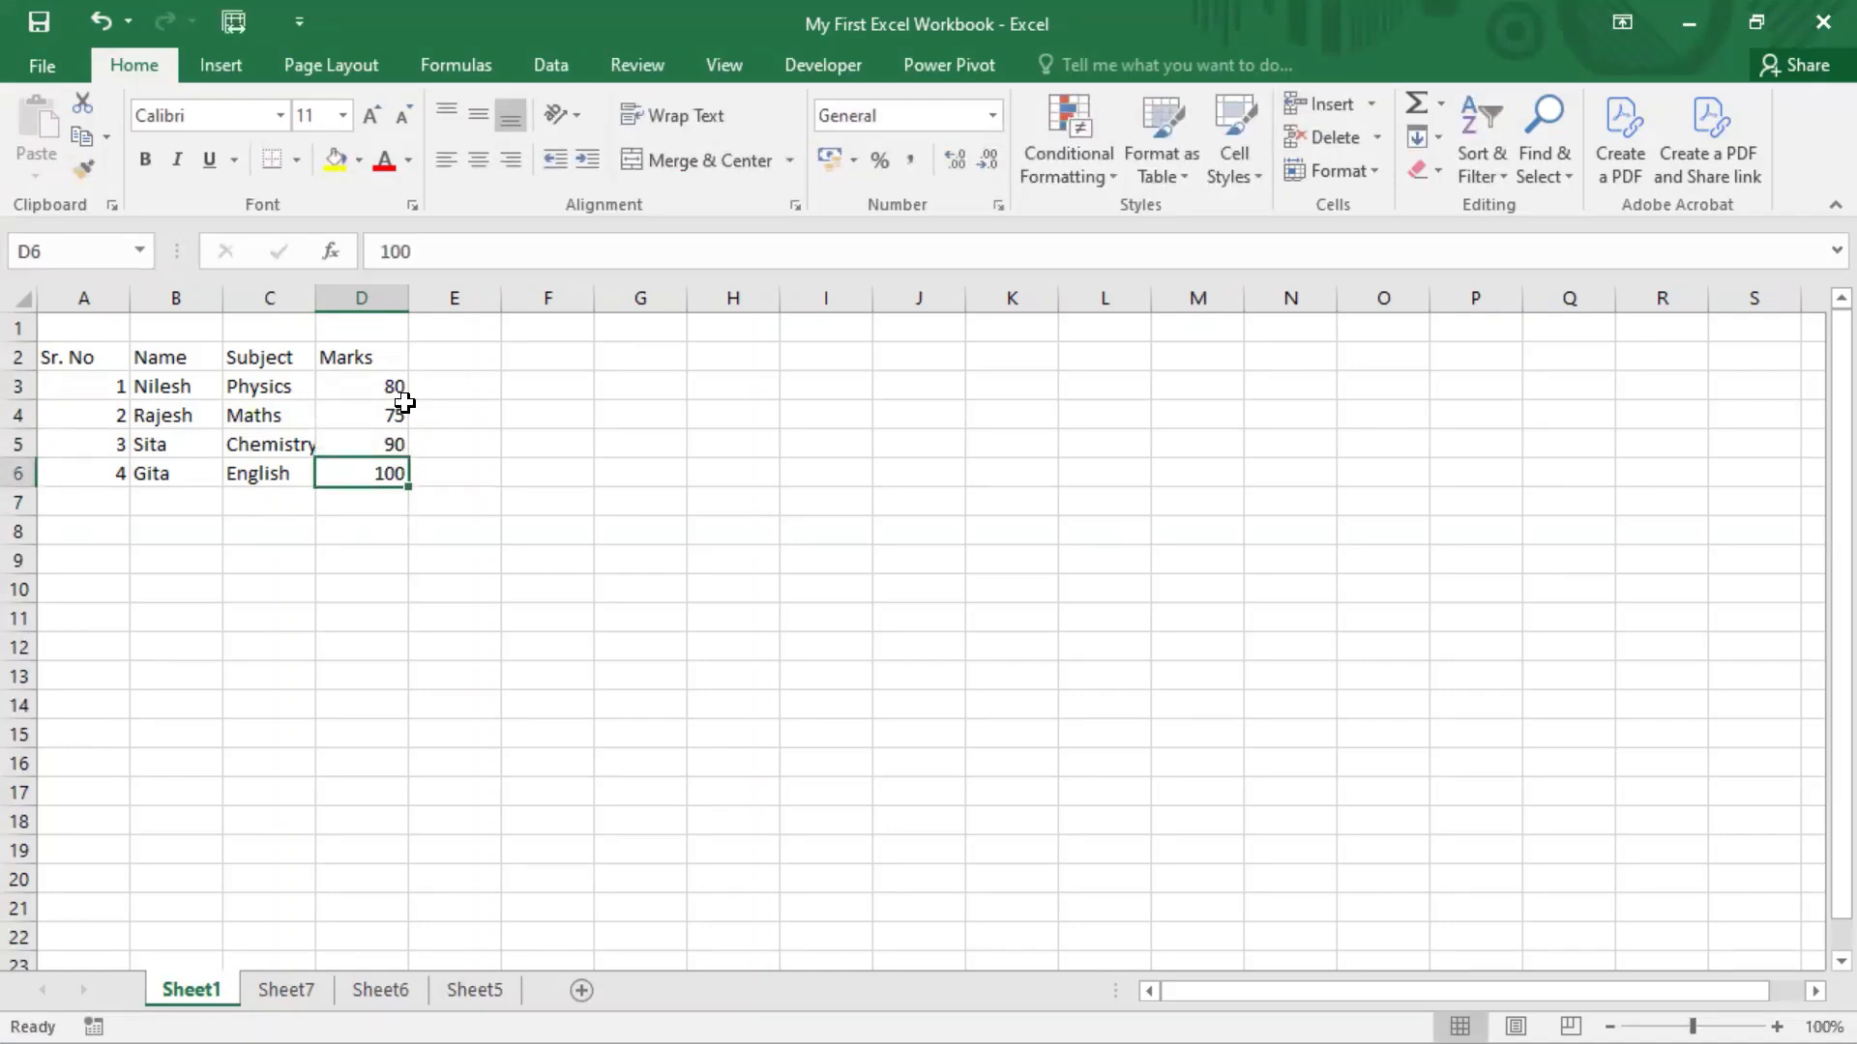
type("60'")
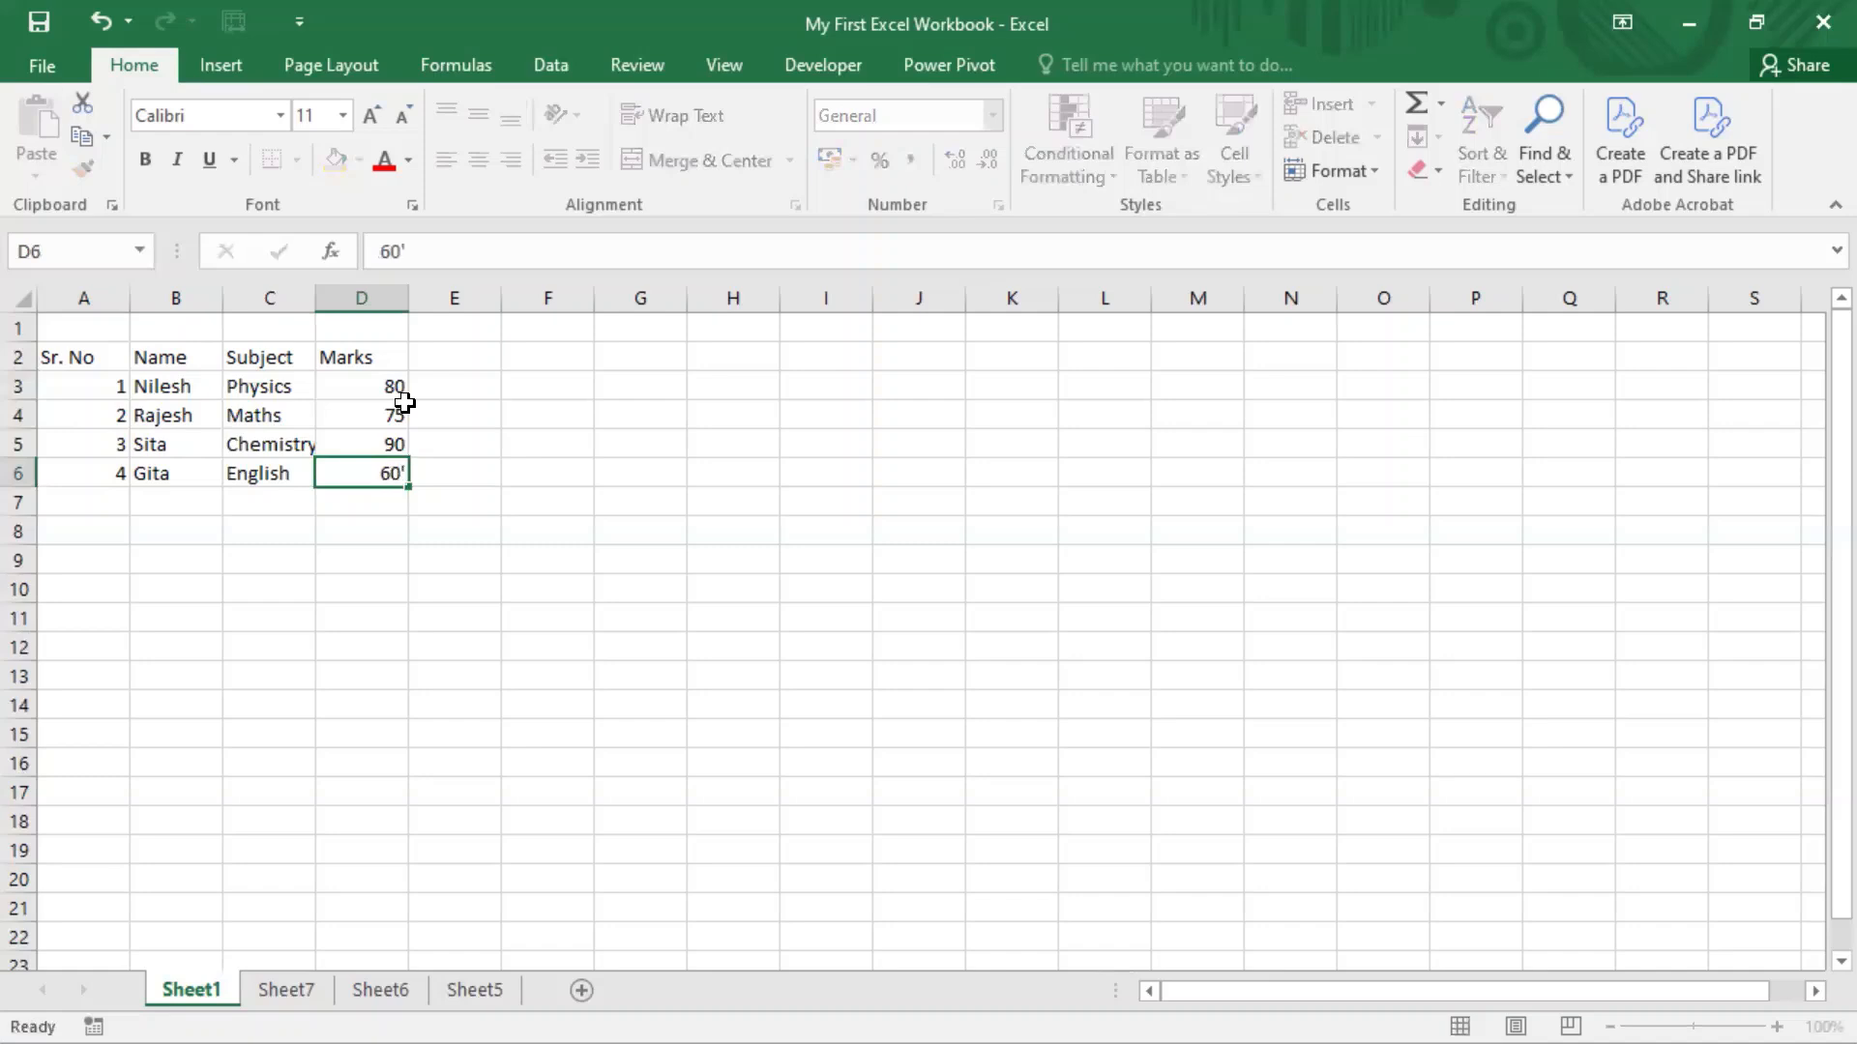
key("Return")
key("Up")
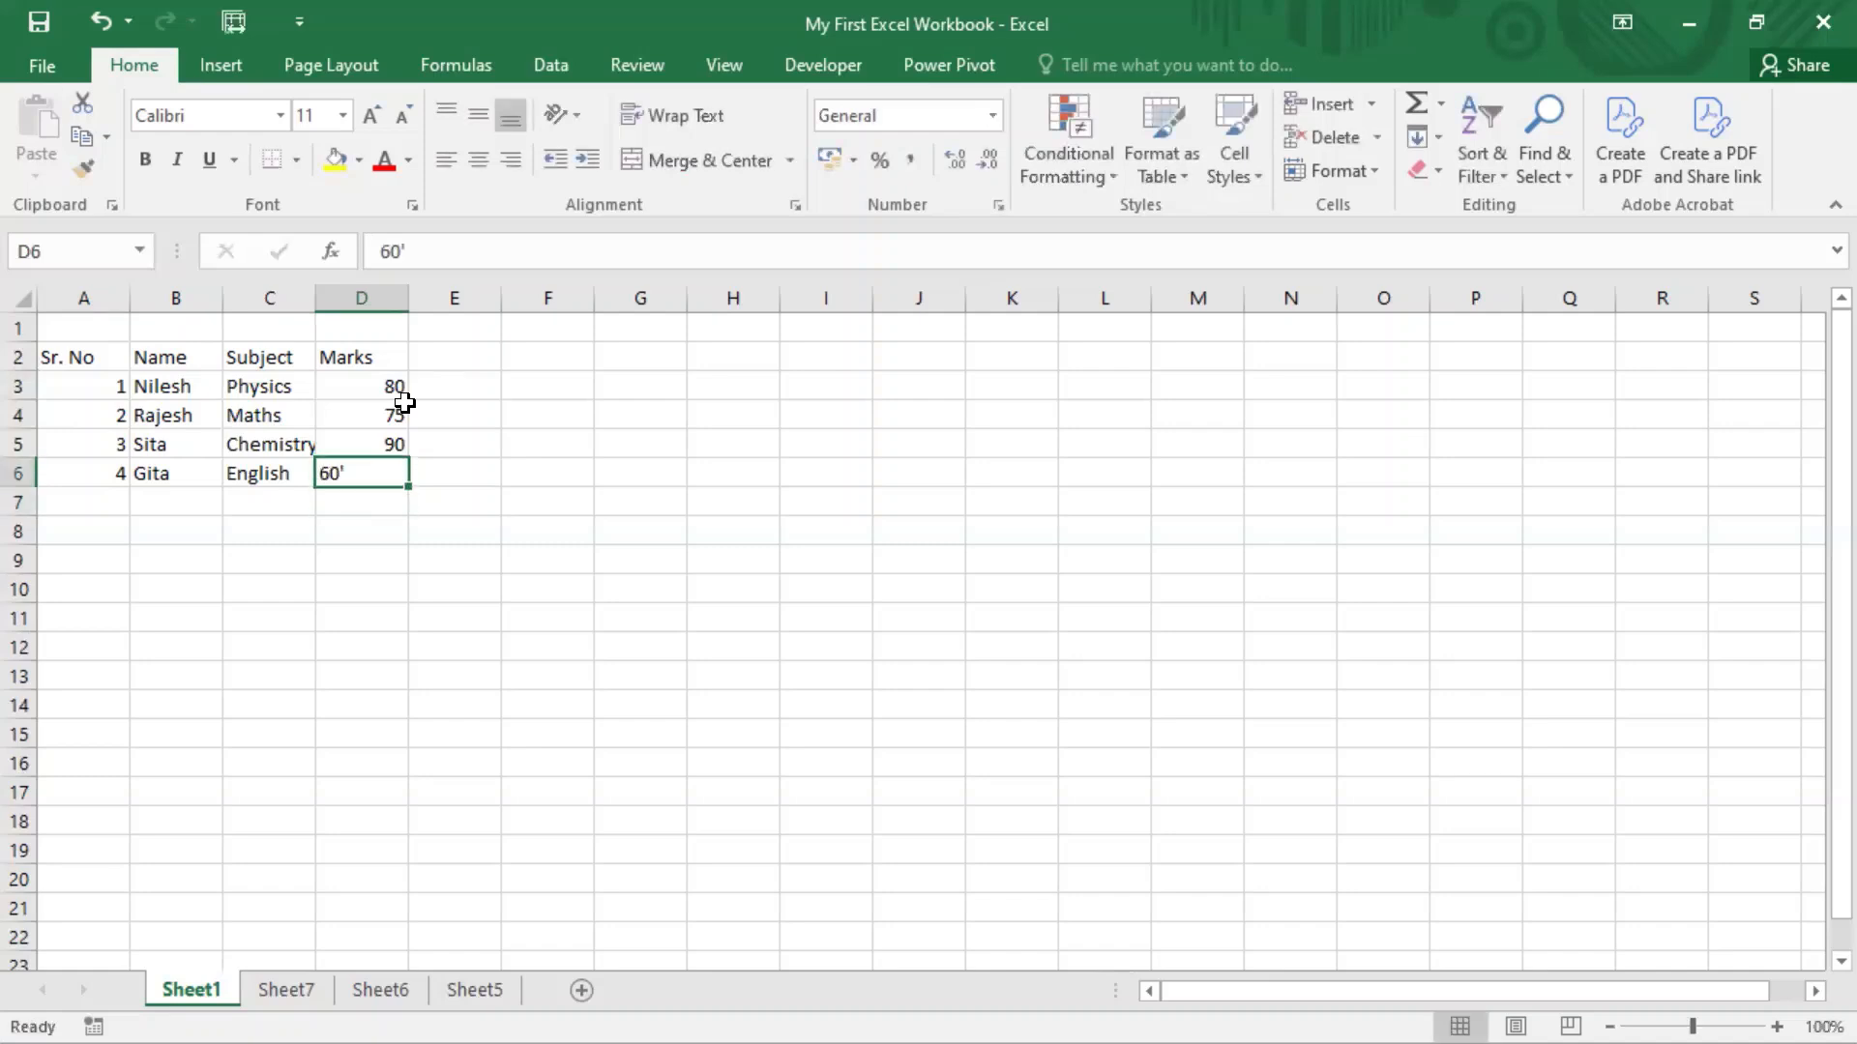
type("60")
key("Return")
Step: Select the whole marks table from the "Sr. No" header in A2 to cell D6
key("Up")
key("Up")
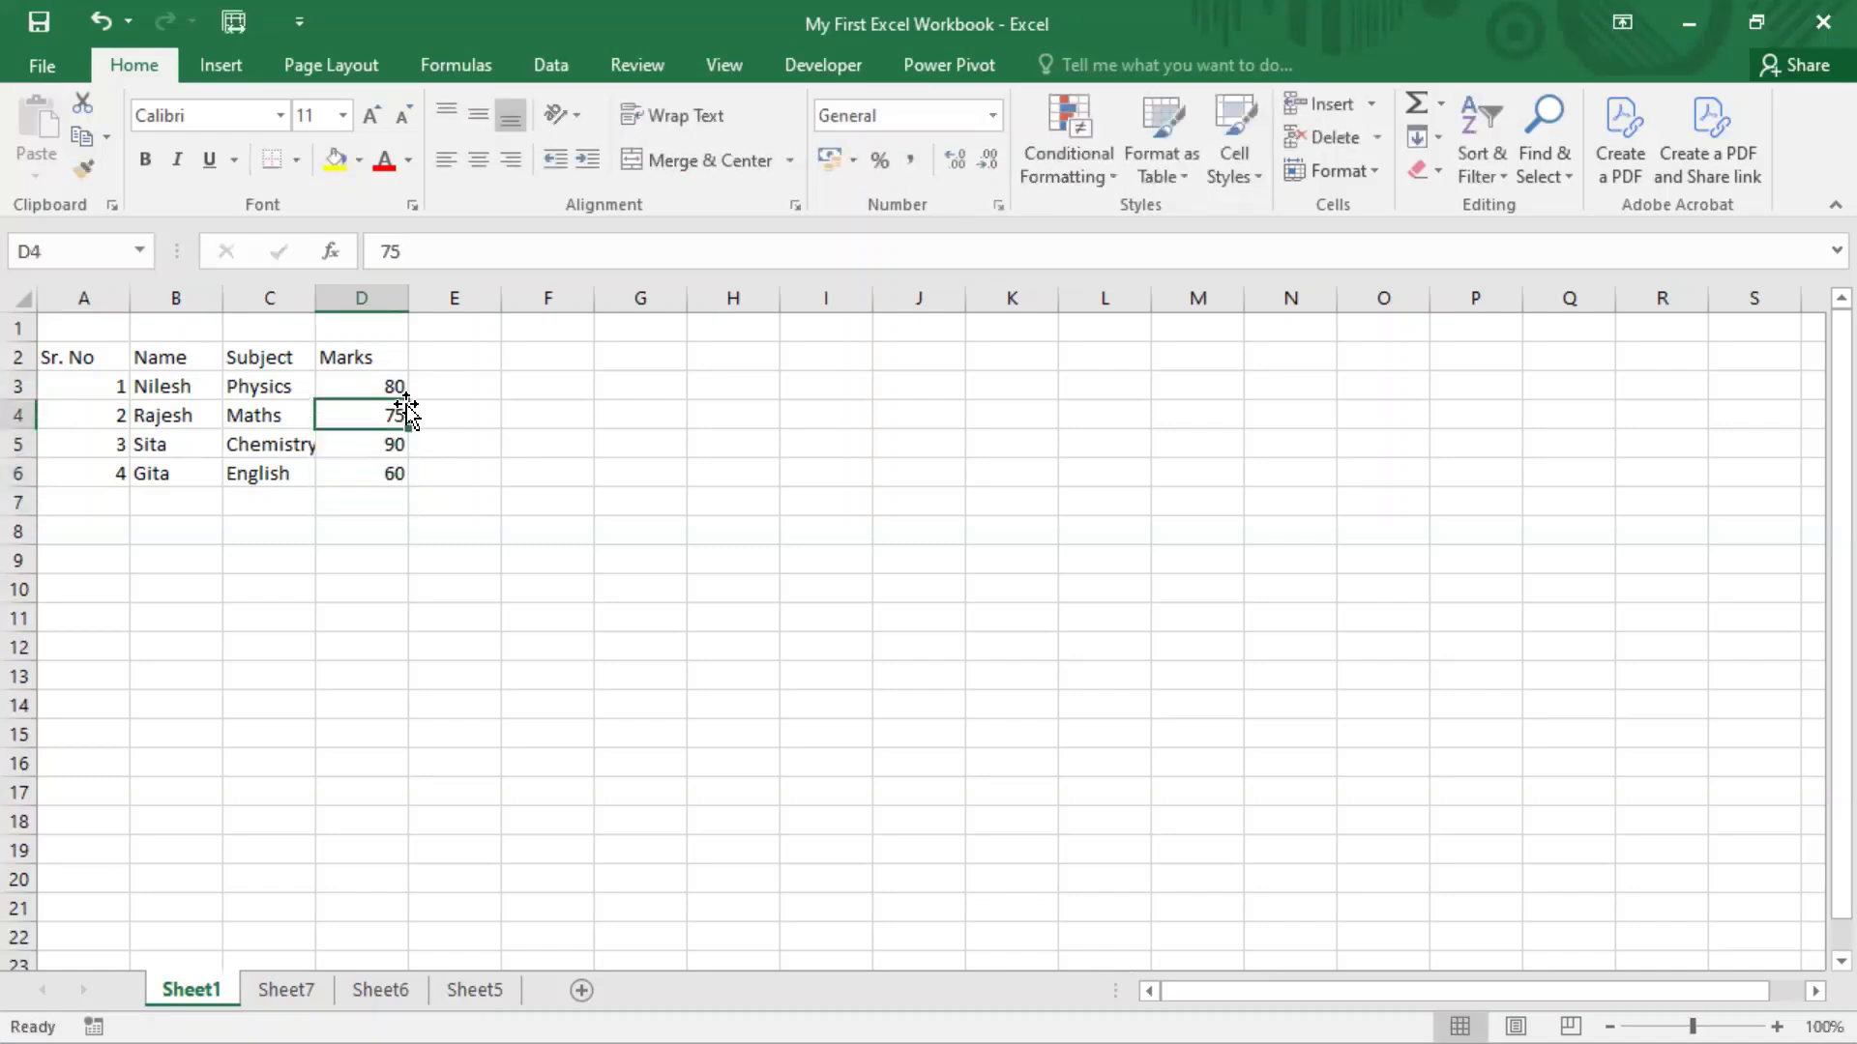
key("Left")
key("Up")
key("Up")
key("Left")
key("Left")
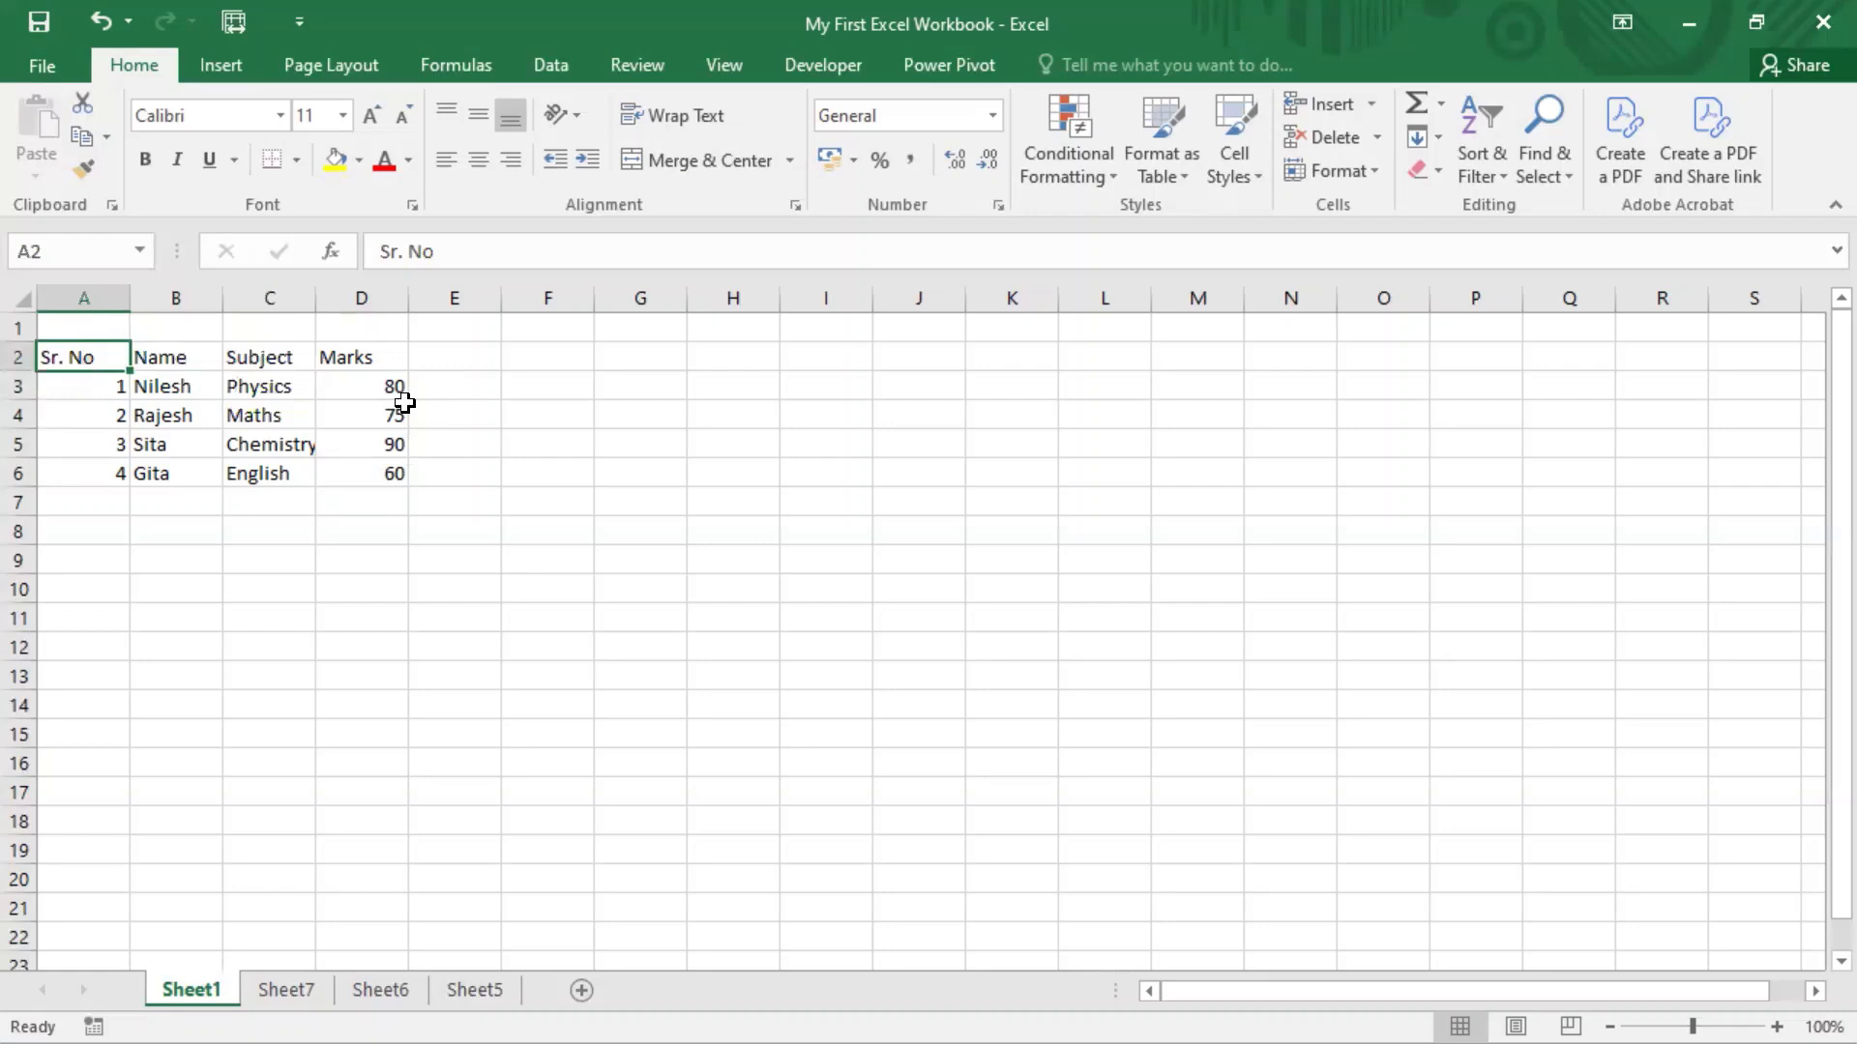
key("ctrl+shift+Right")
key("ctrl+shift+Down")
Step: Look over the table's header cells in row 2, from "Sr. No" through "Marks" and back
key("Up")
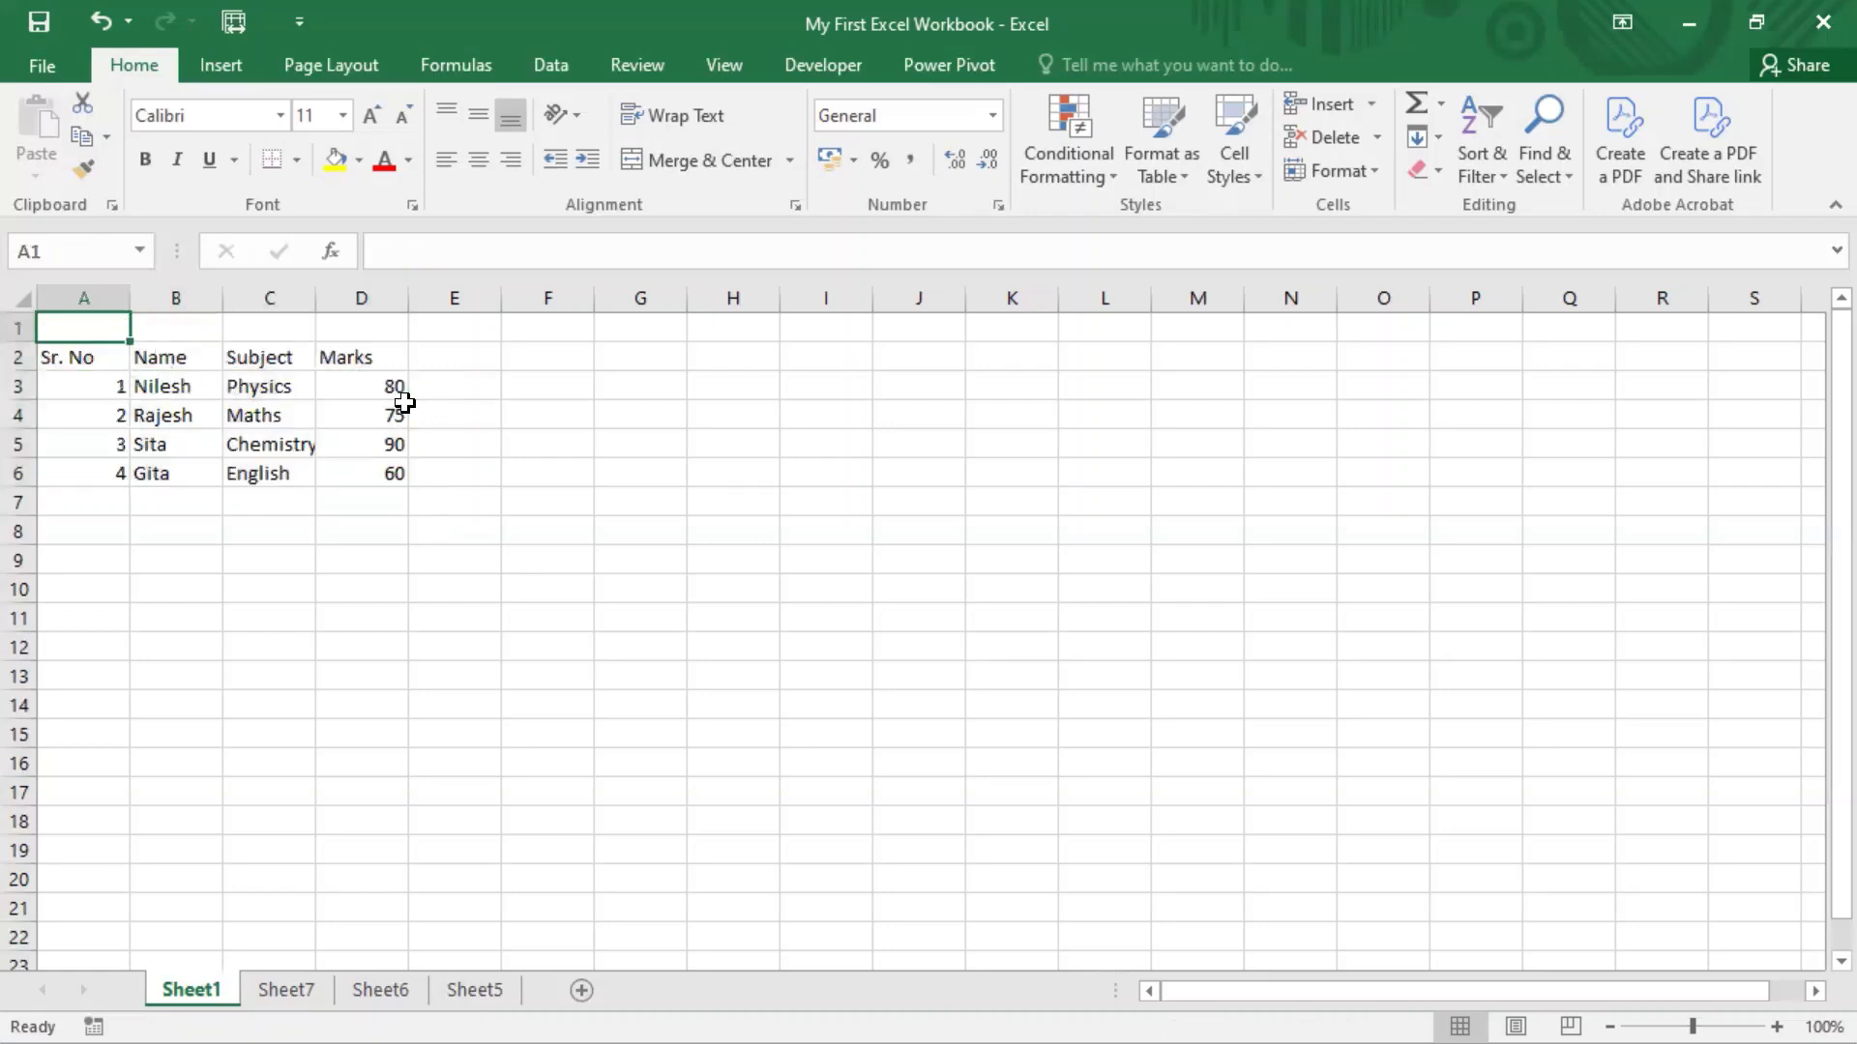
key("Down")
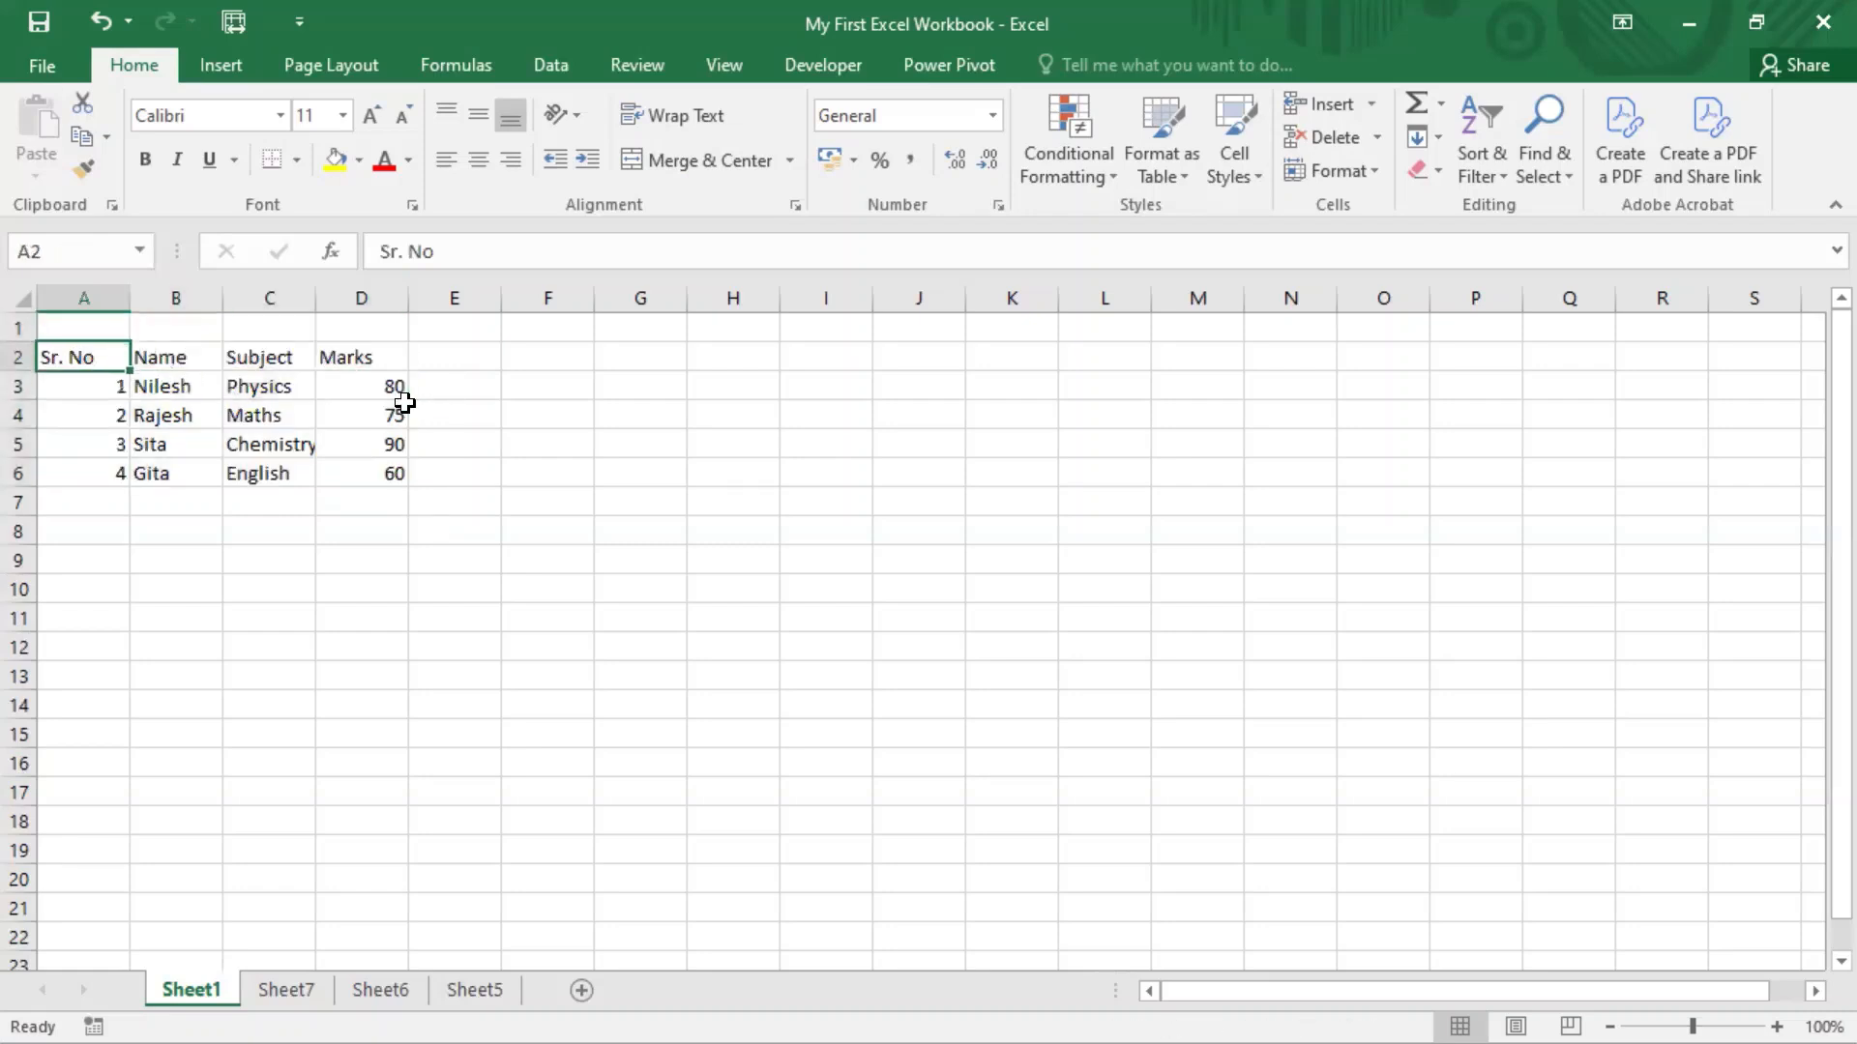
key("Right")
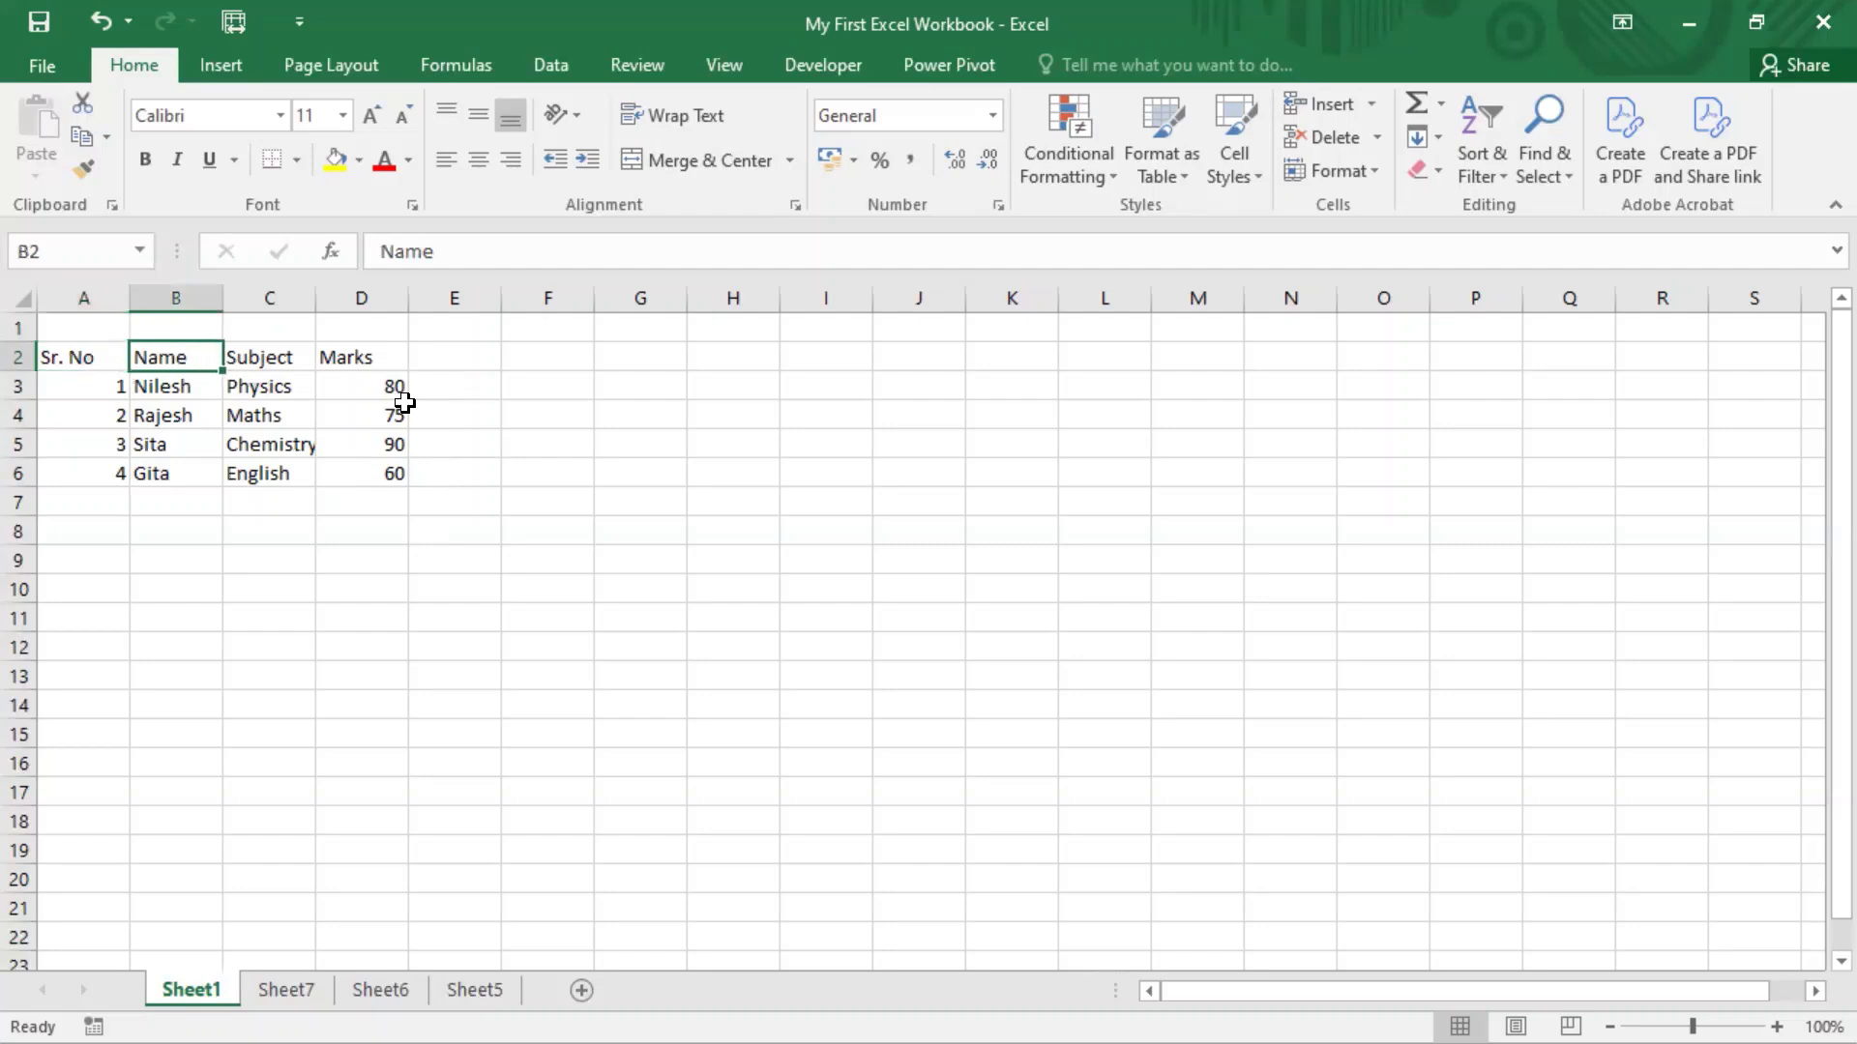
key("Right")
key("Right")
key("Right")
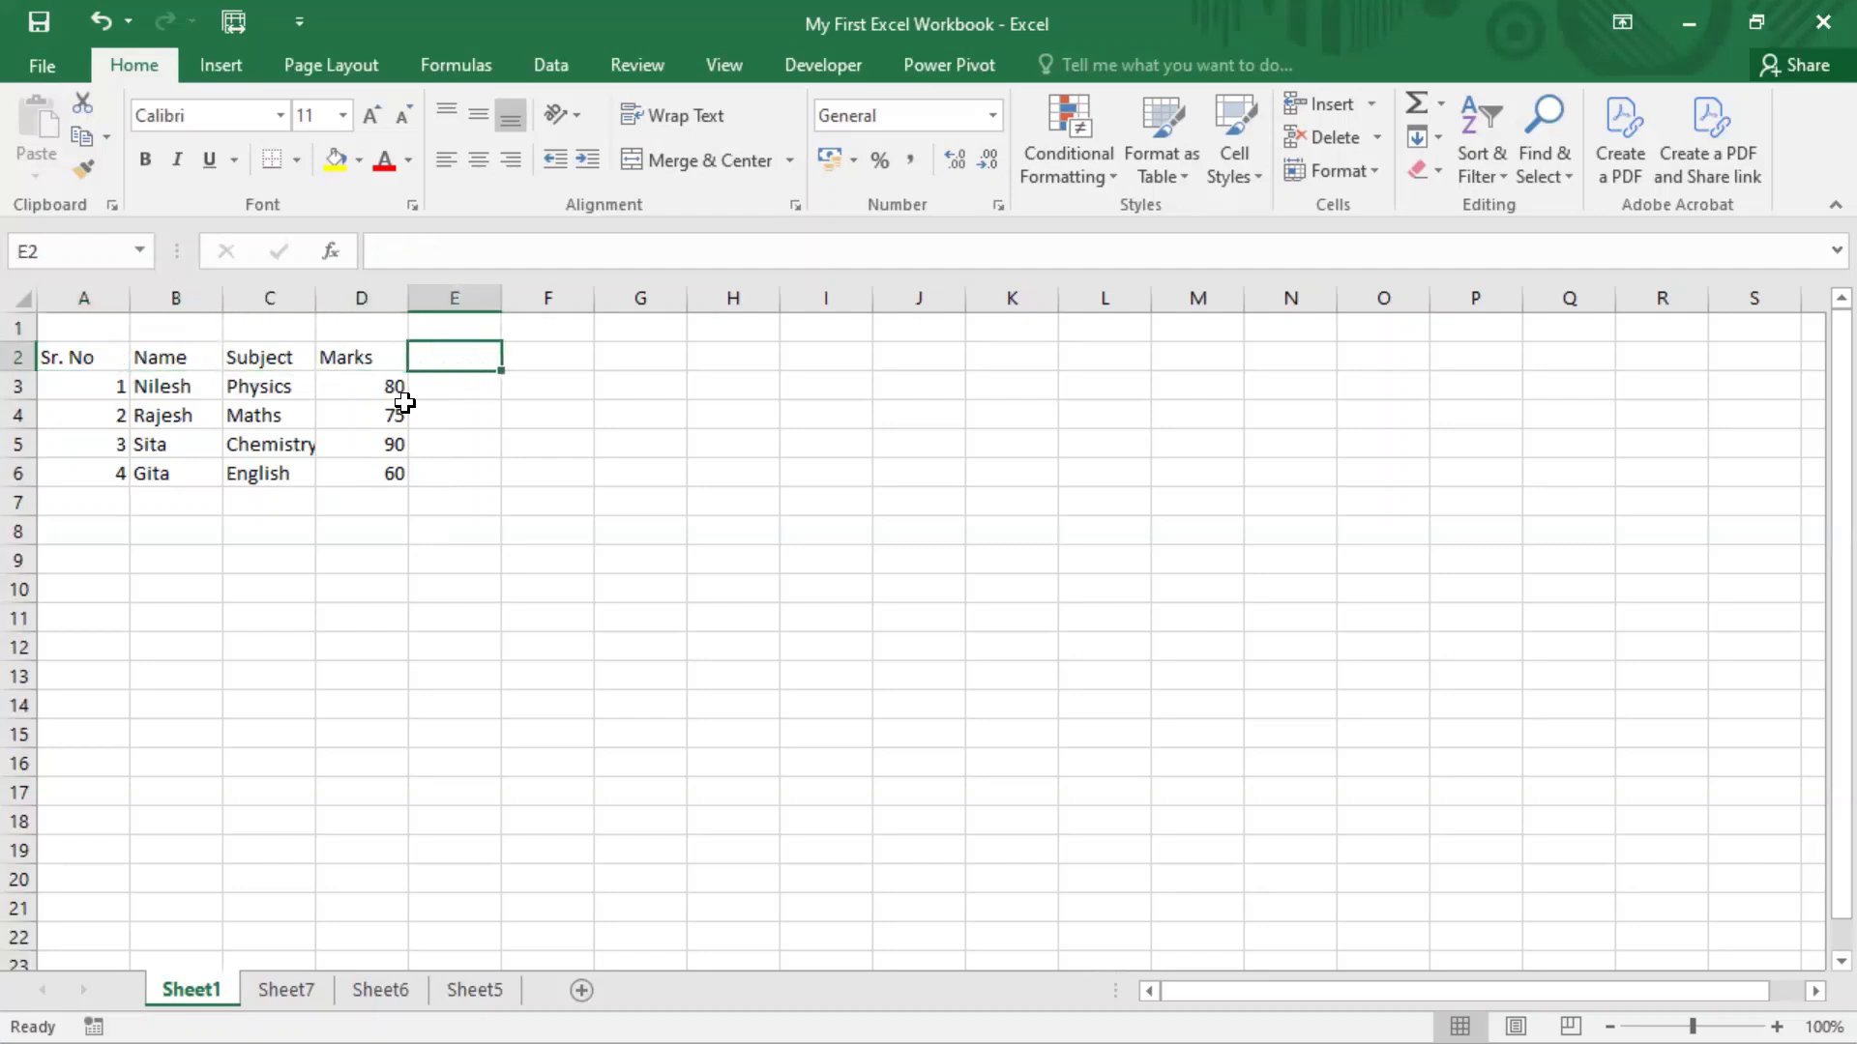
key("Left")
key("Left")
key("Left")
key("Left")
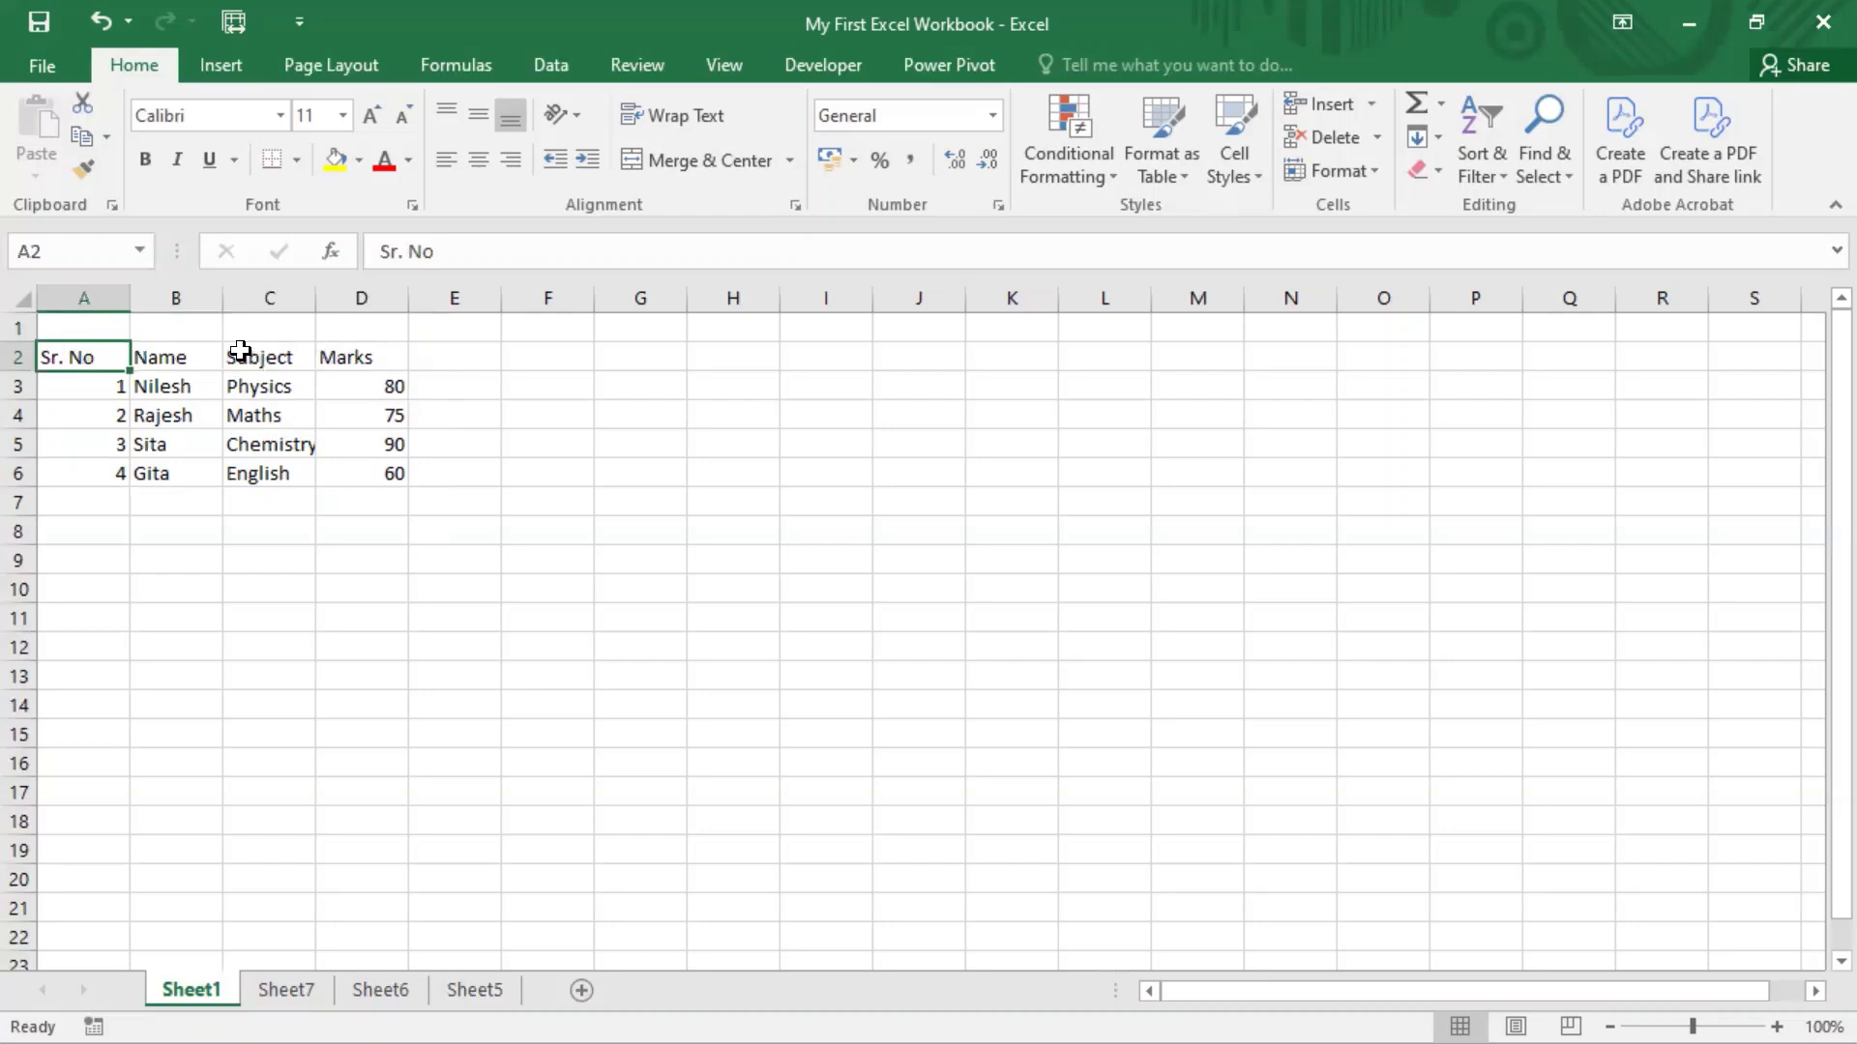
left_click(1015, 360)
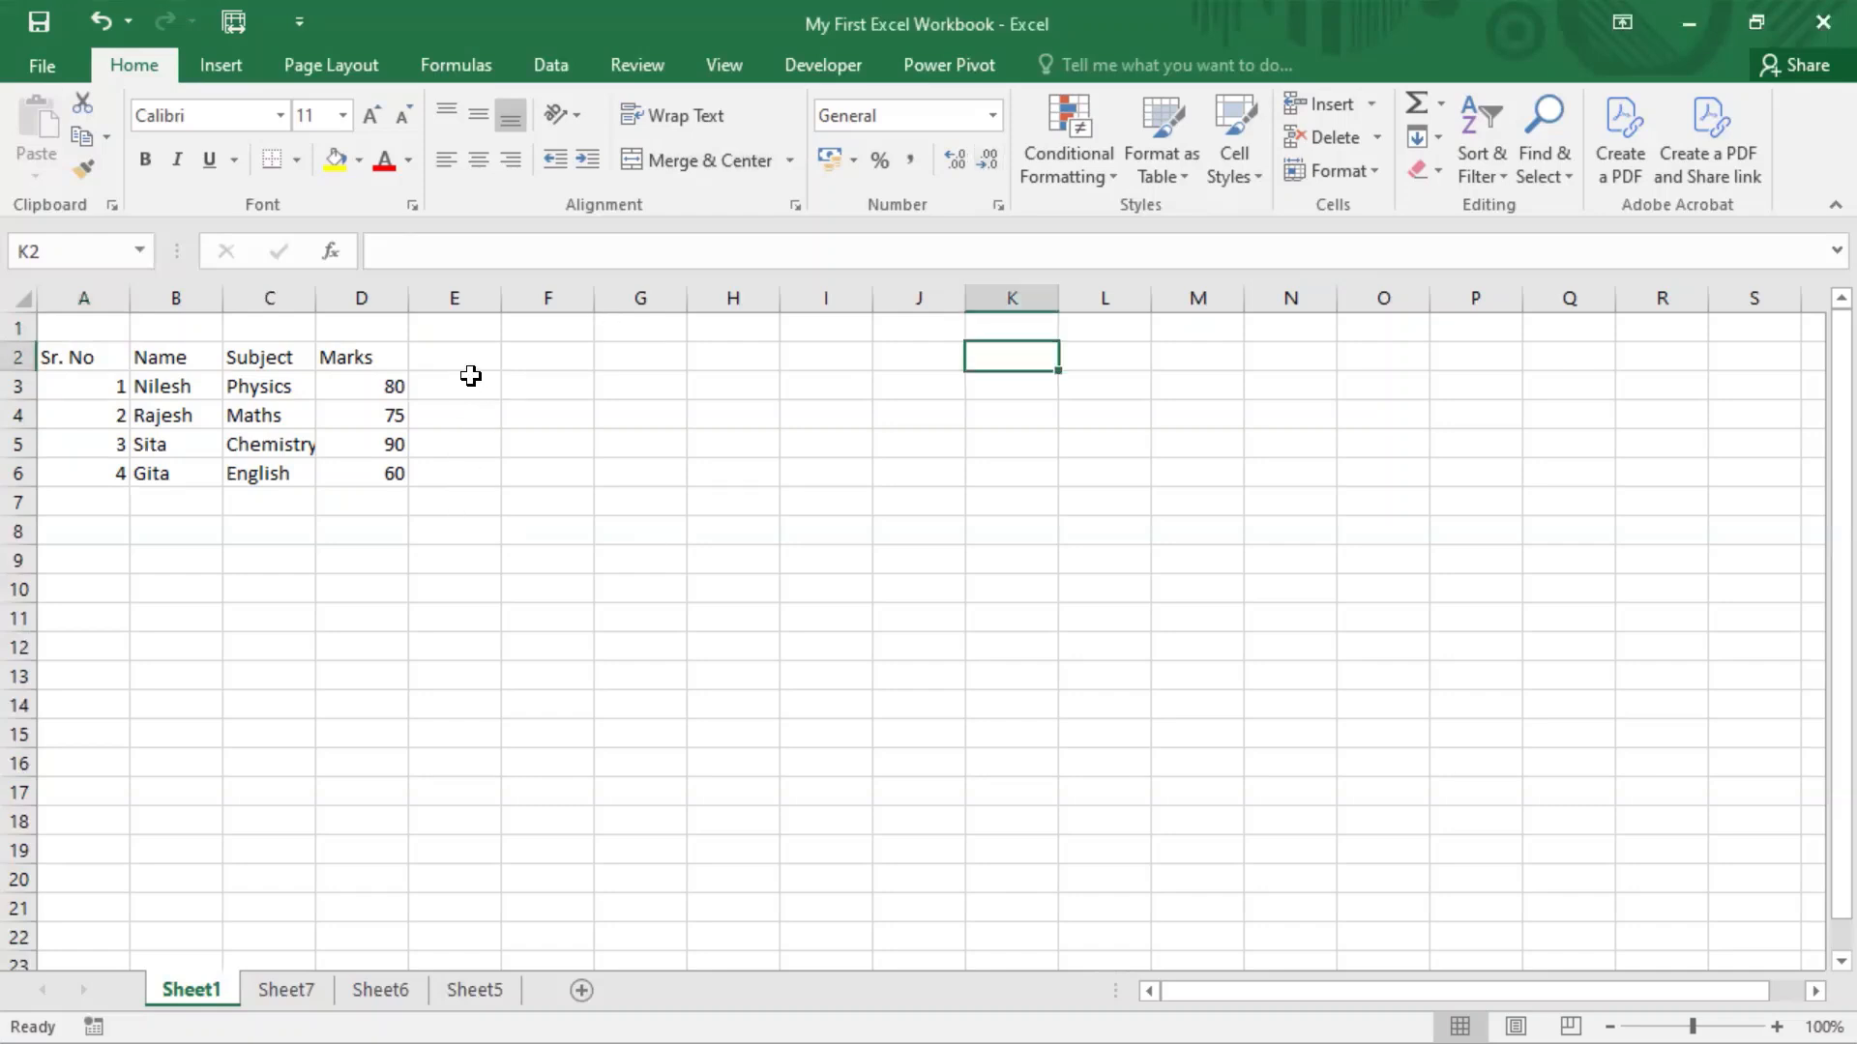
Step: Add the header "%" in cell E2, next to the "Marks" header
left_click(438, 392)
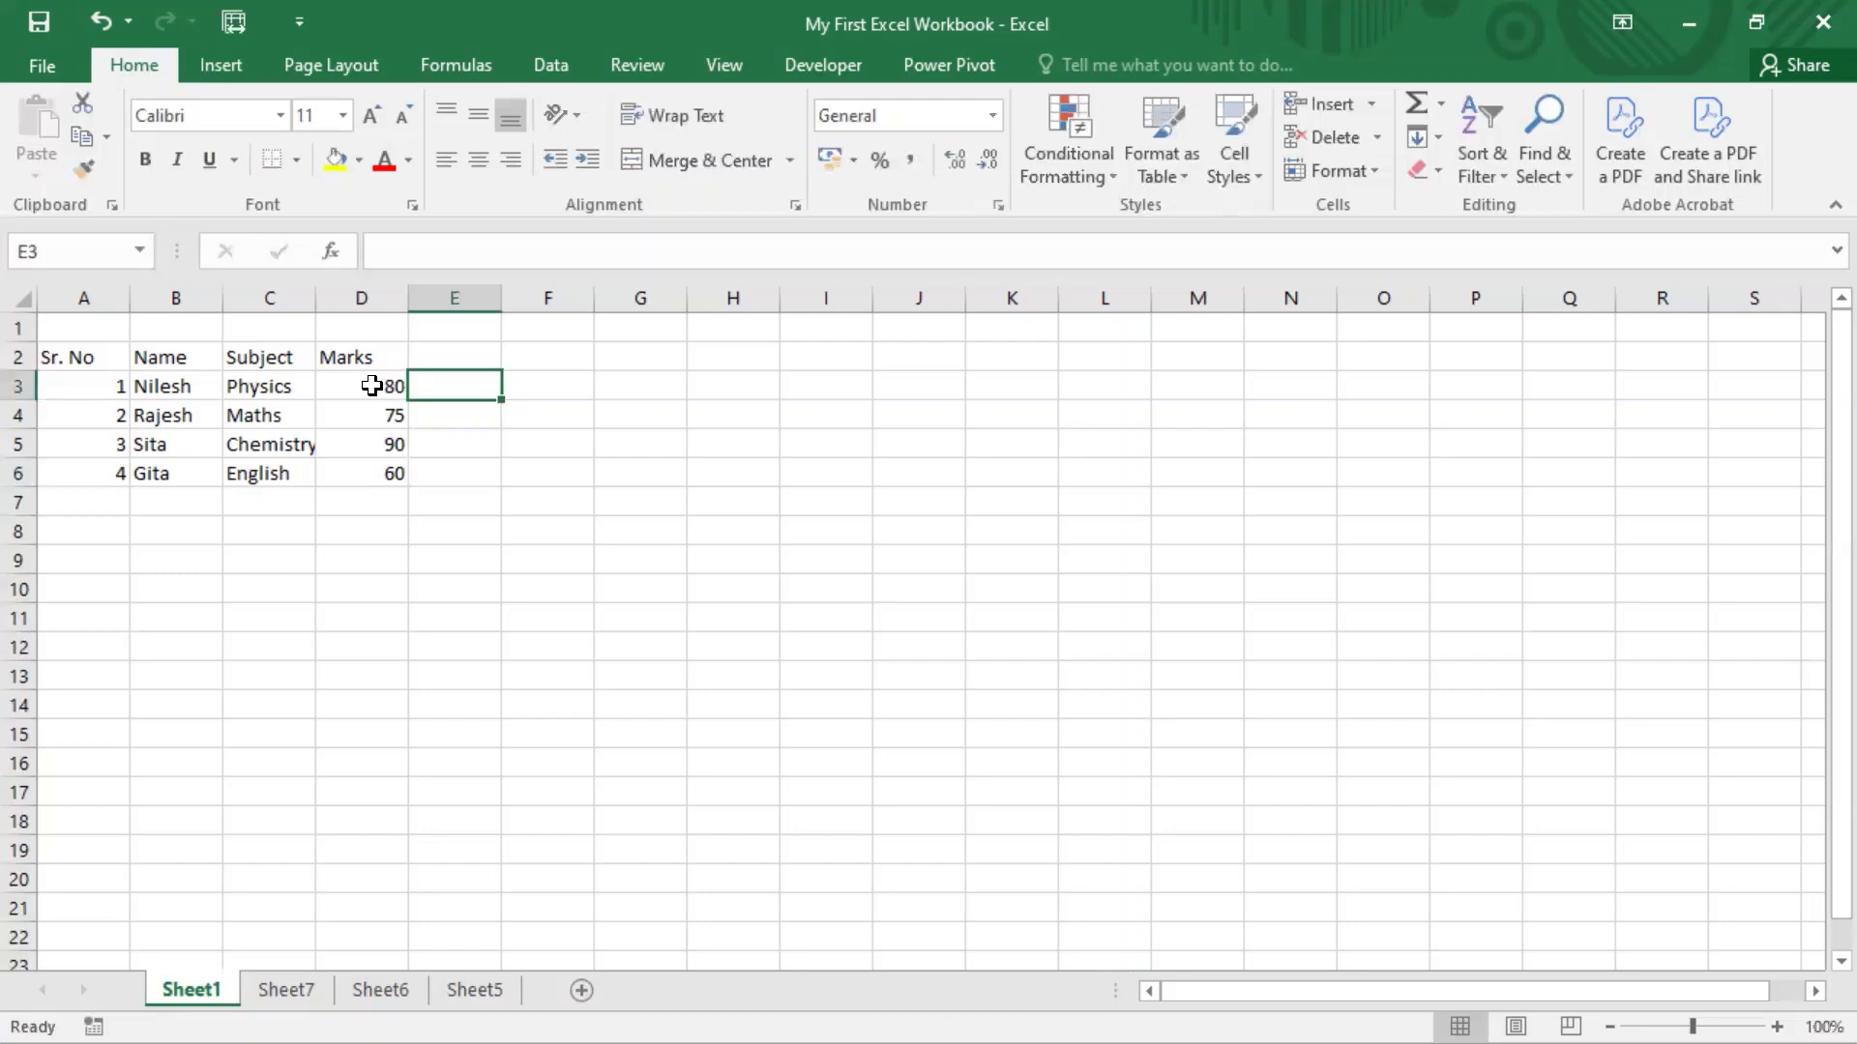
left_click(450, 353)
type("%")
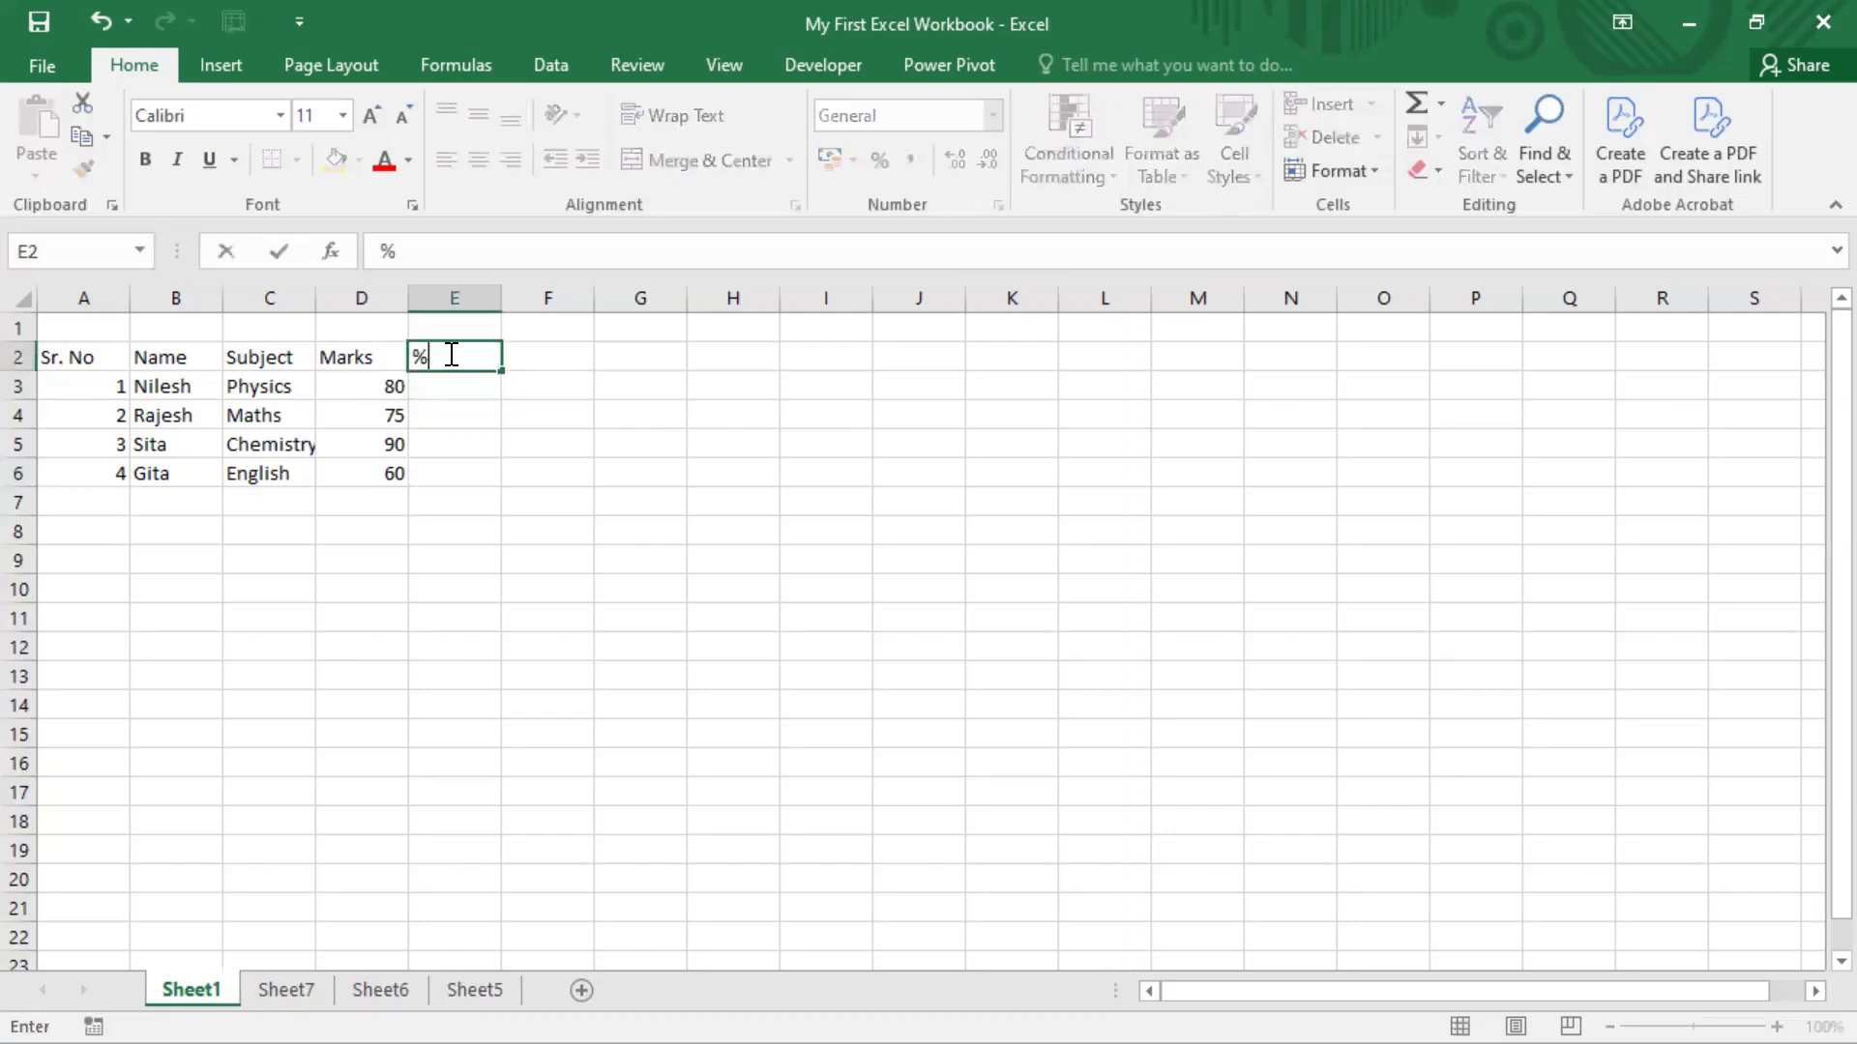
left_click(474, 394)
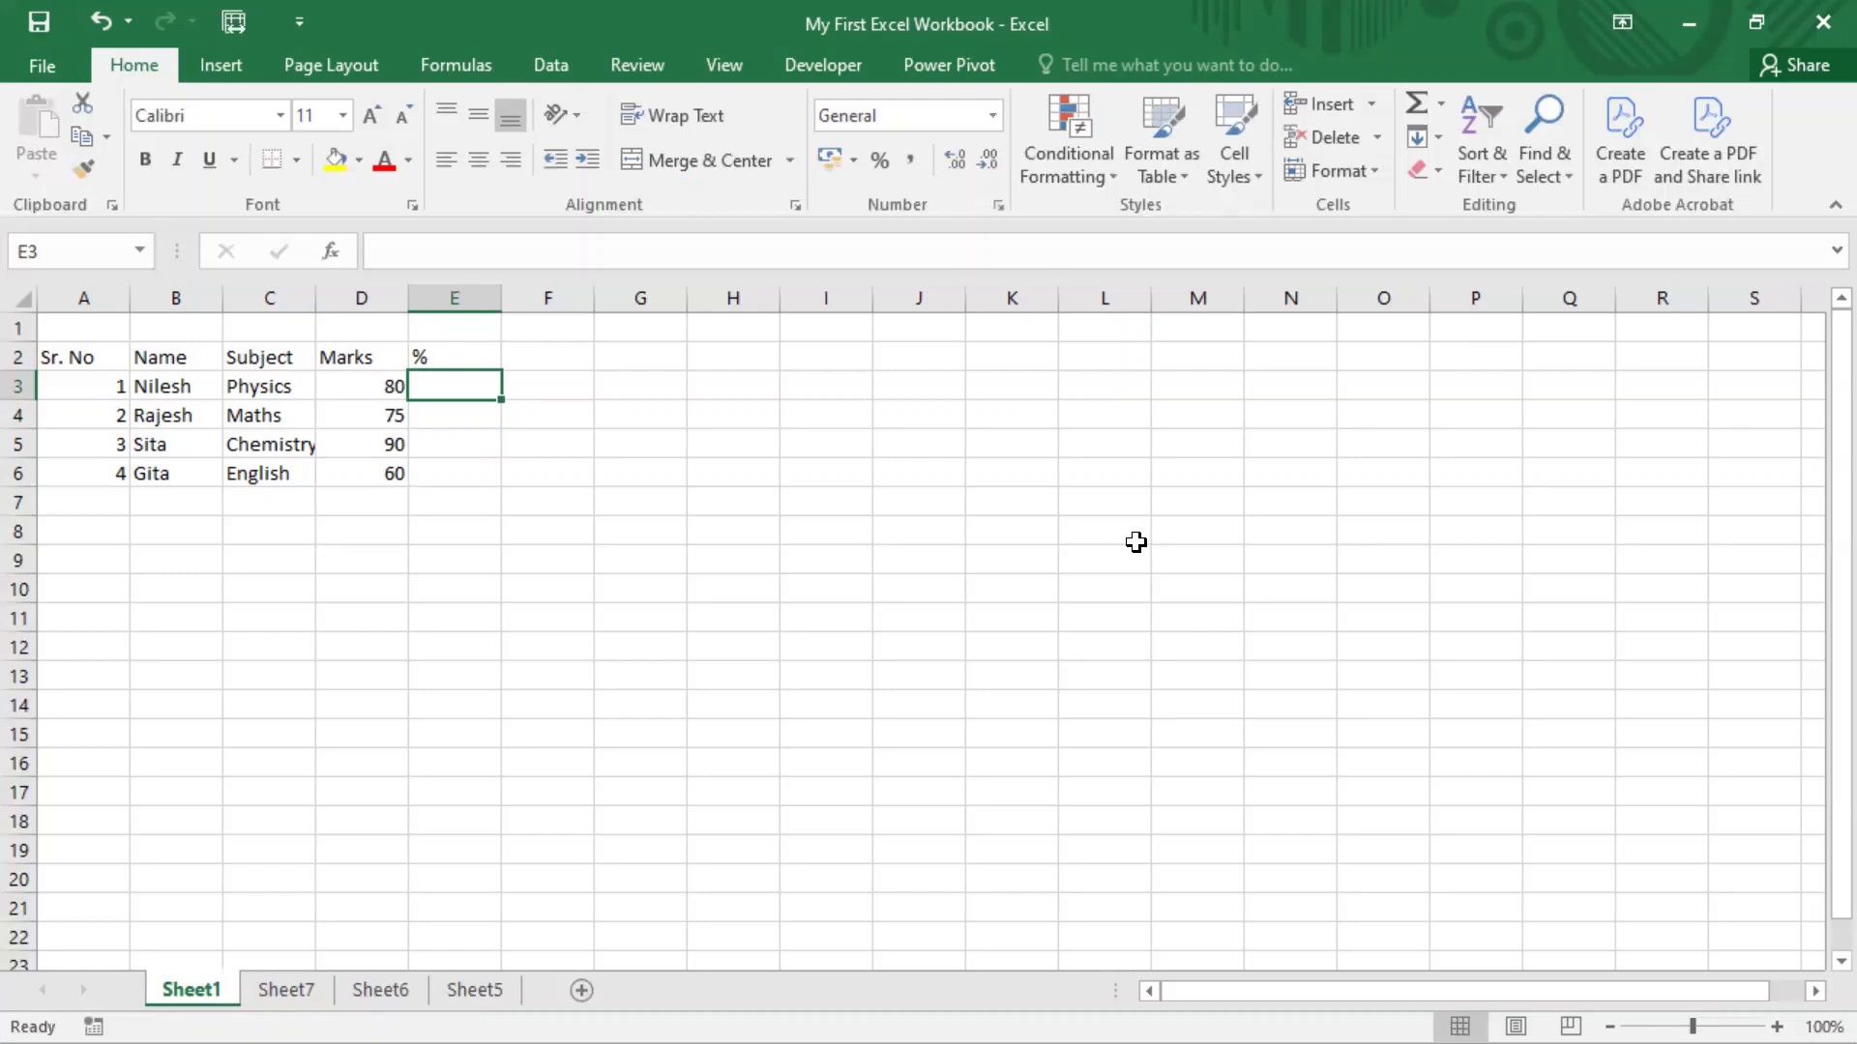
type("=")
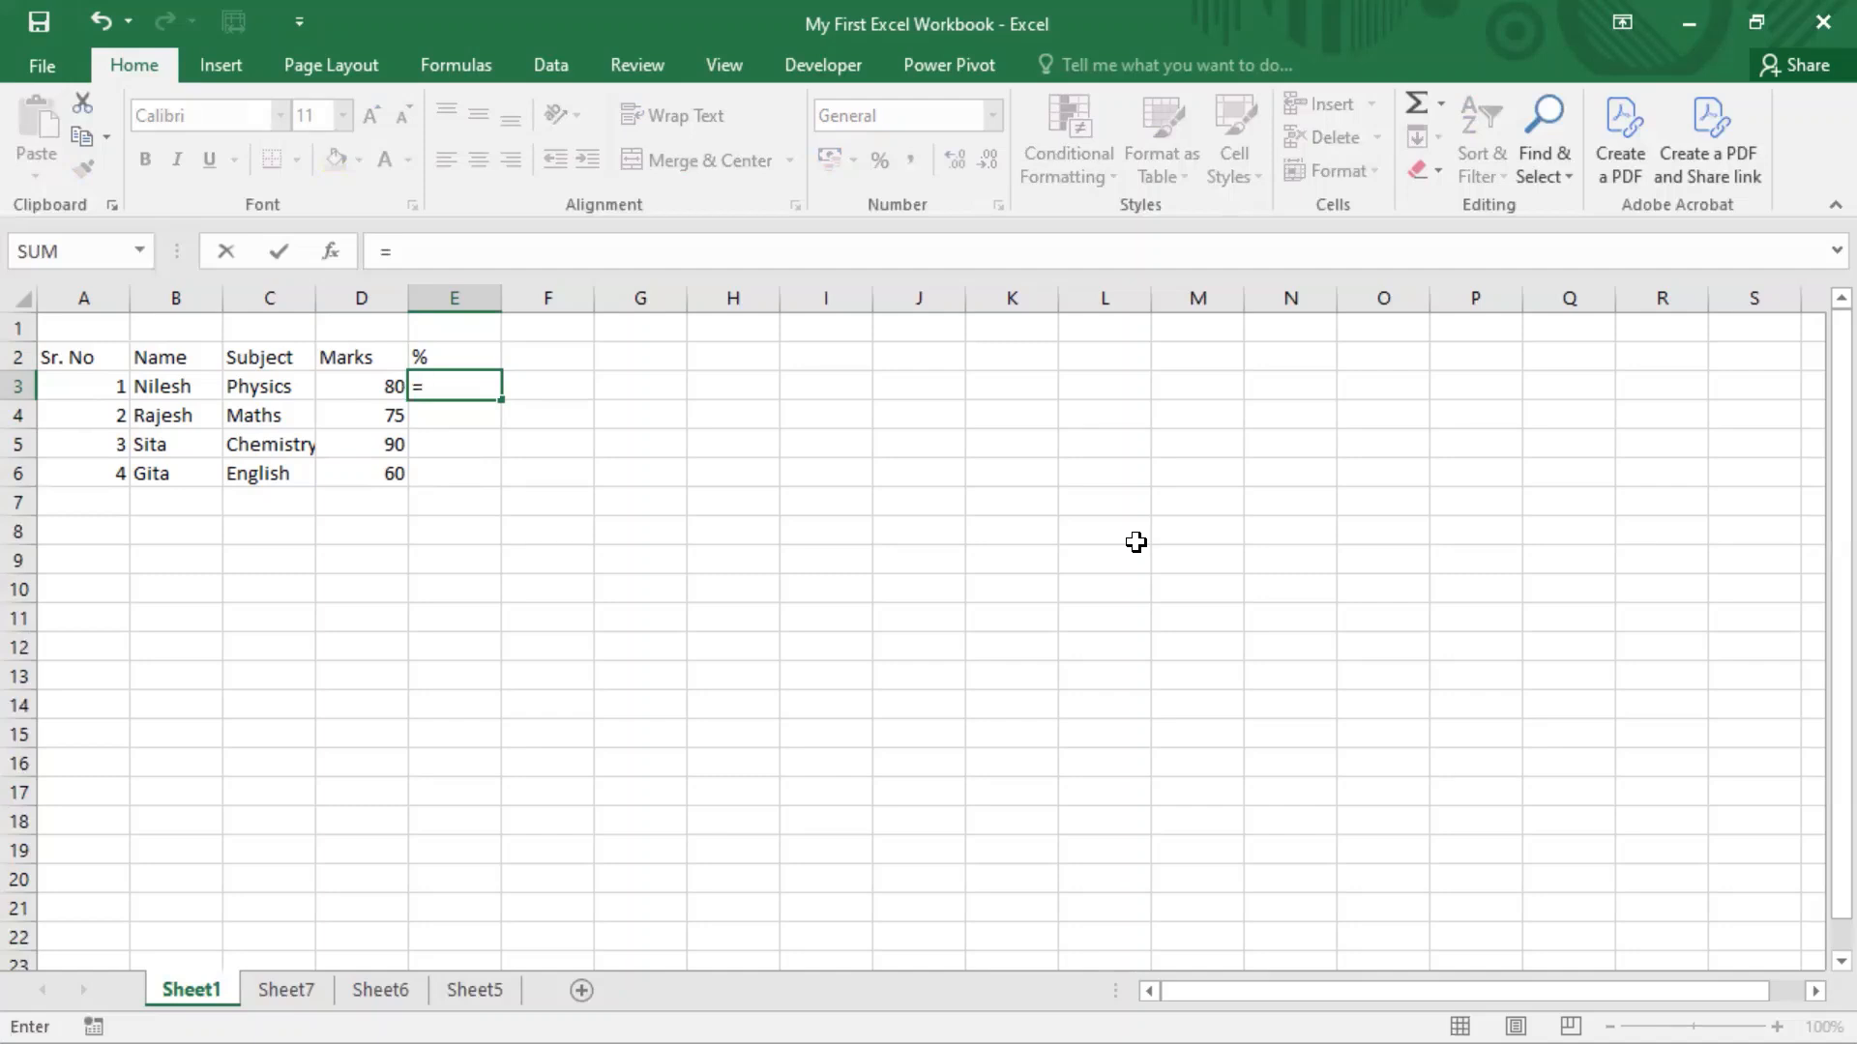
key("Escape")
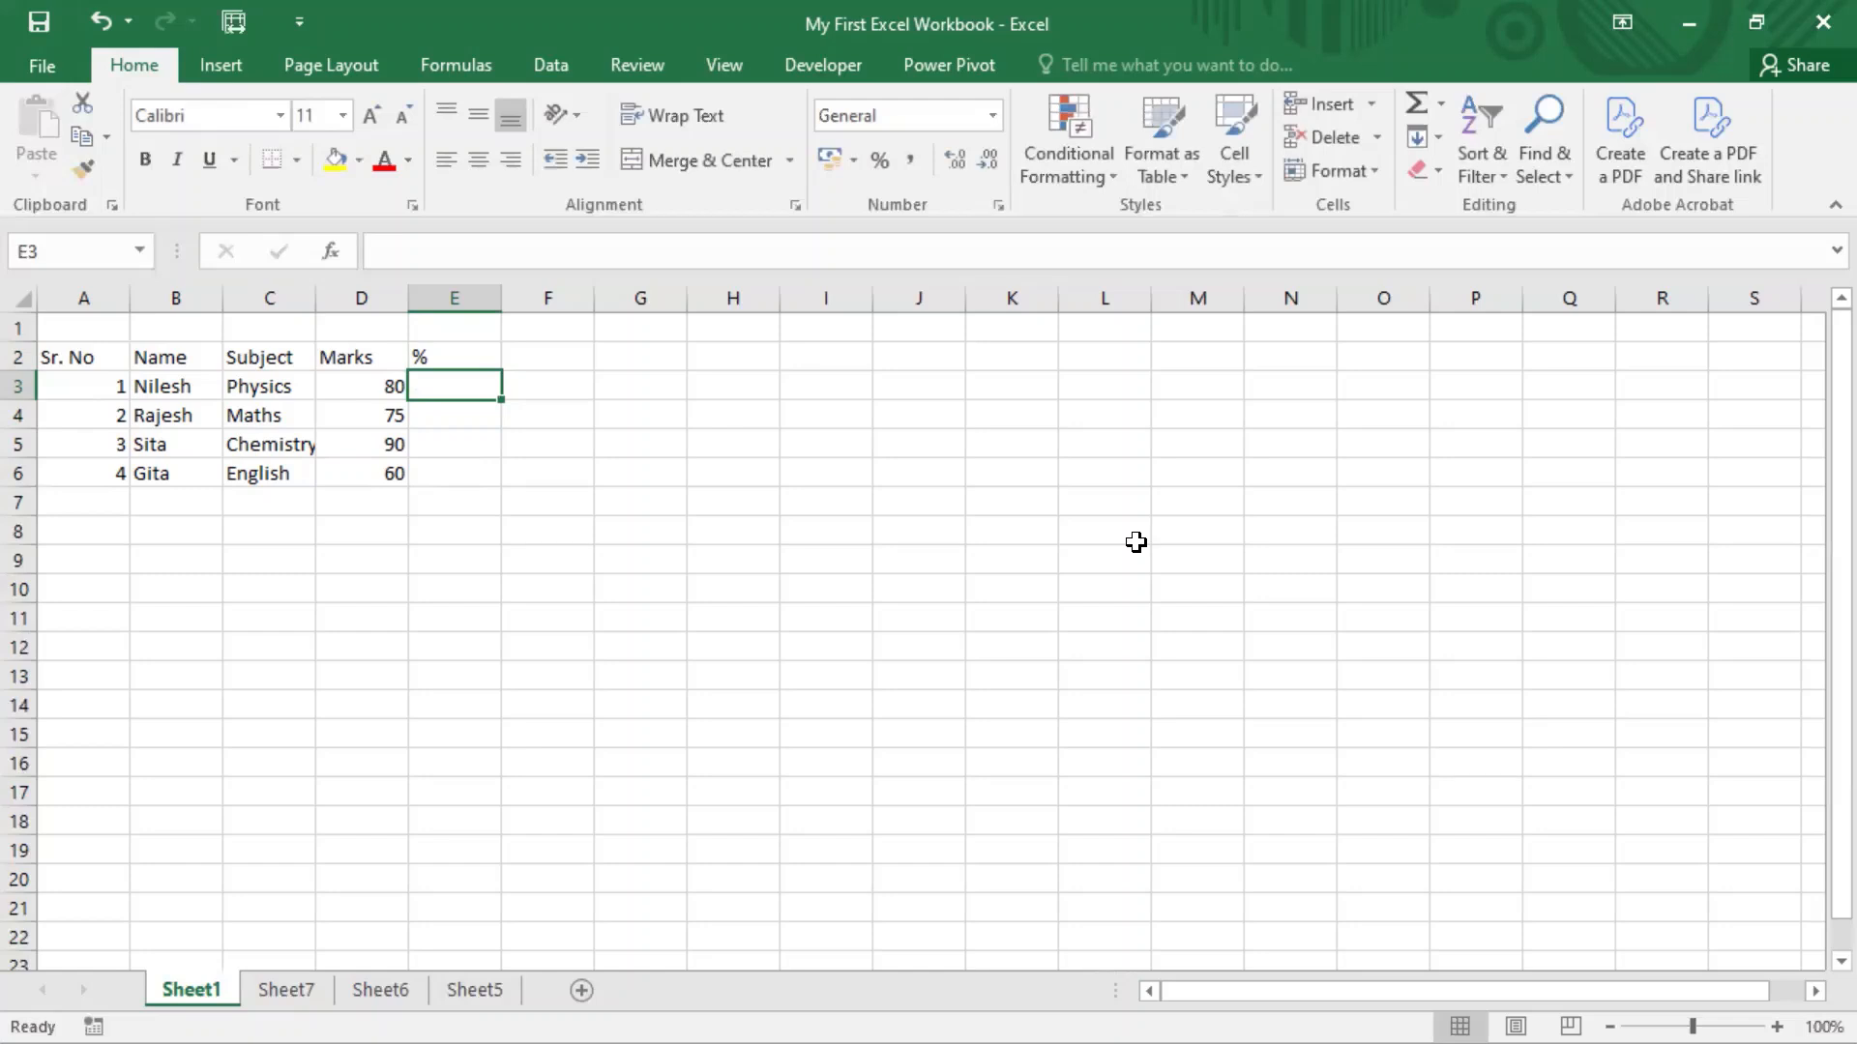
Step: Enter the formula =D3*100 in cell F3 to multiply the Physics mark by 100
key("Right")
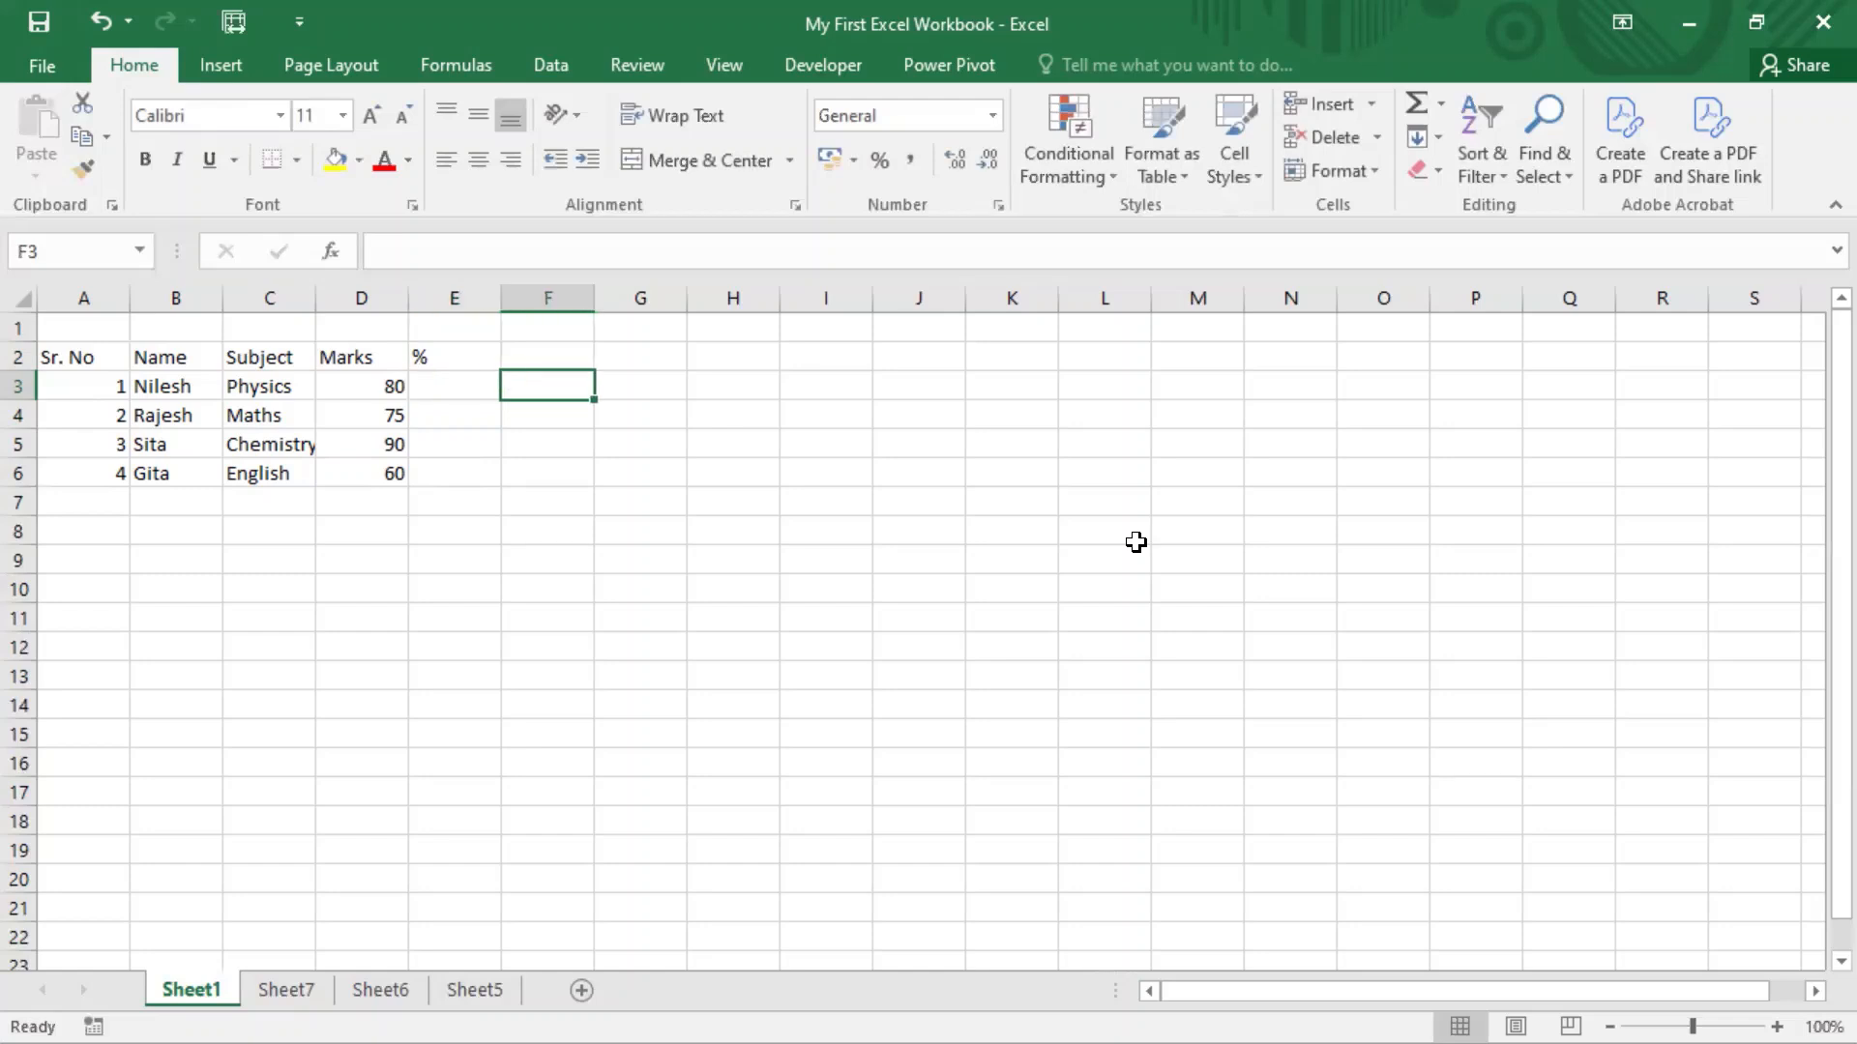
type("=")
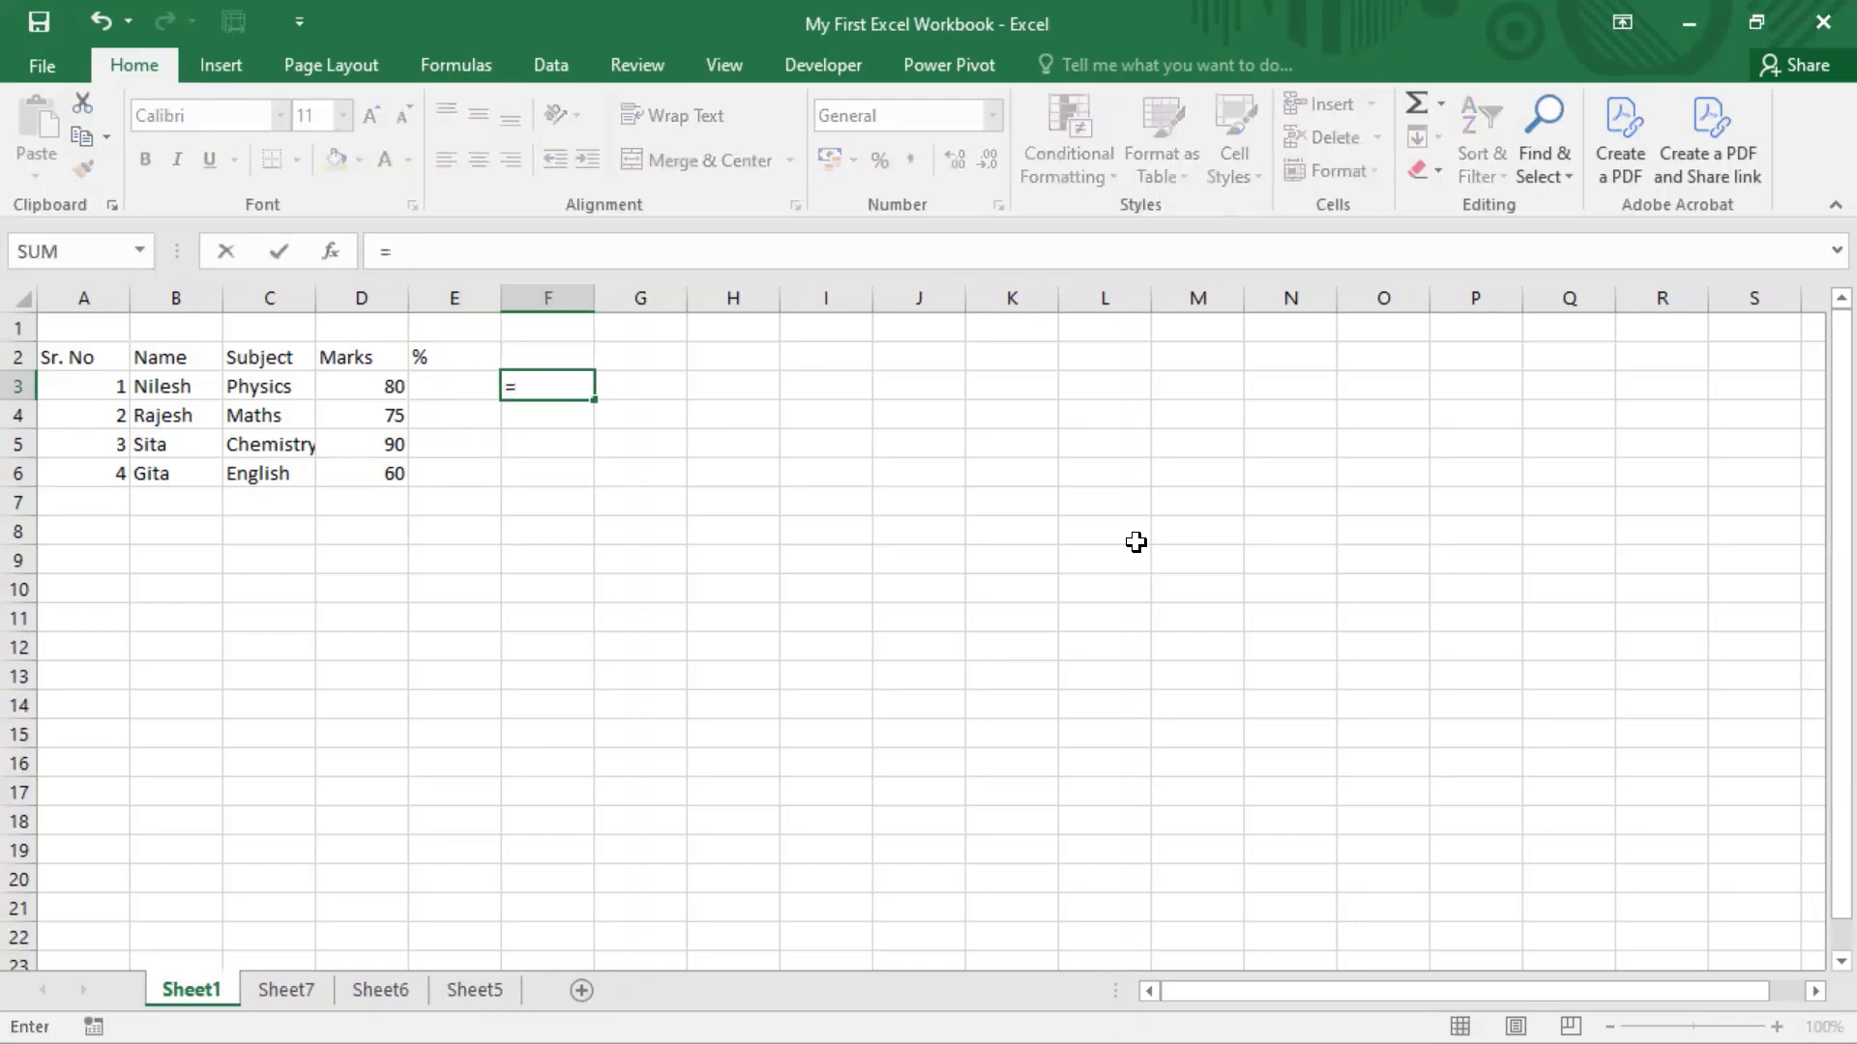
key("Left")
key("Left")
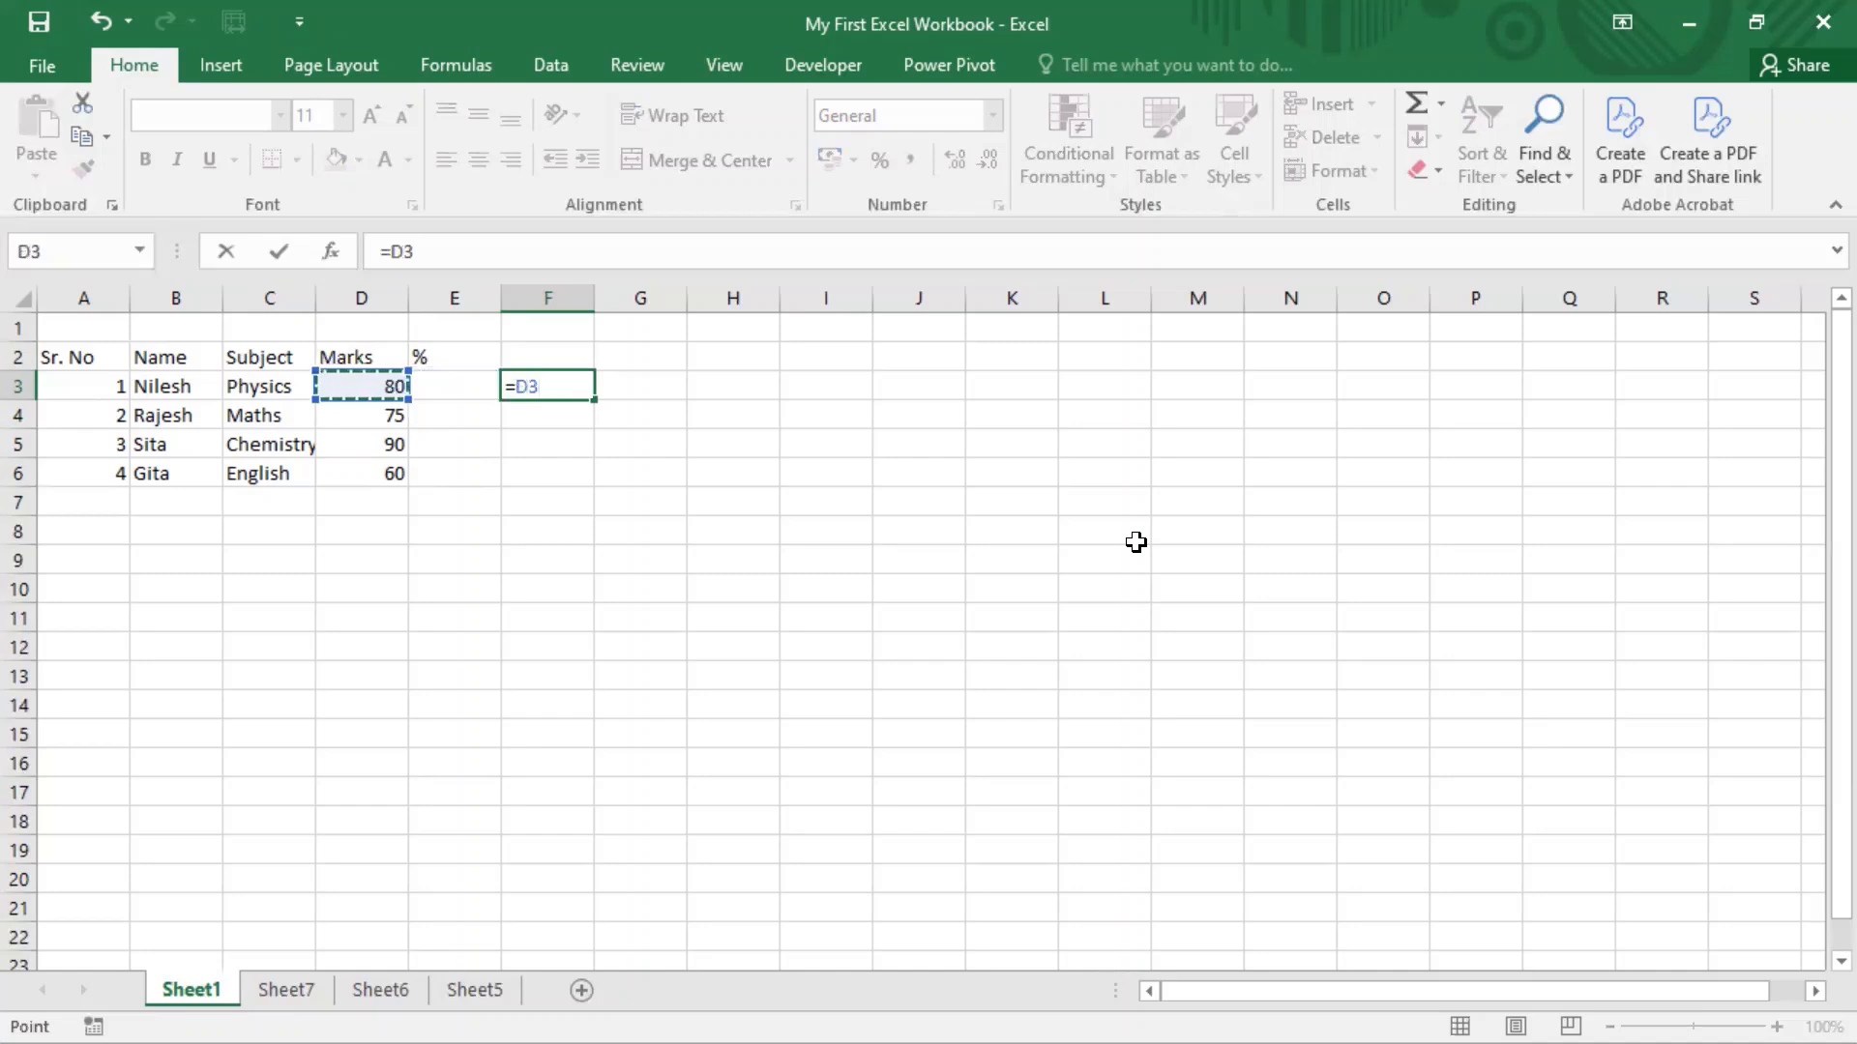
type("*100")
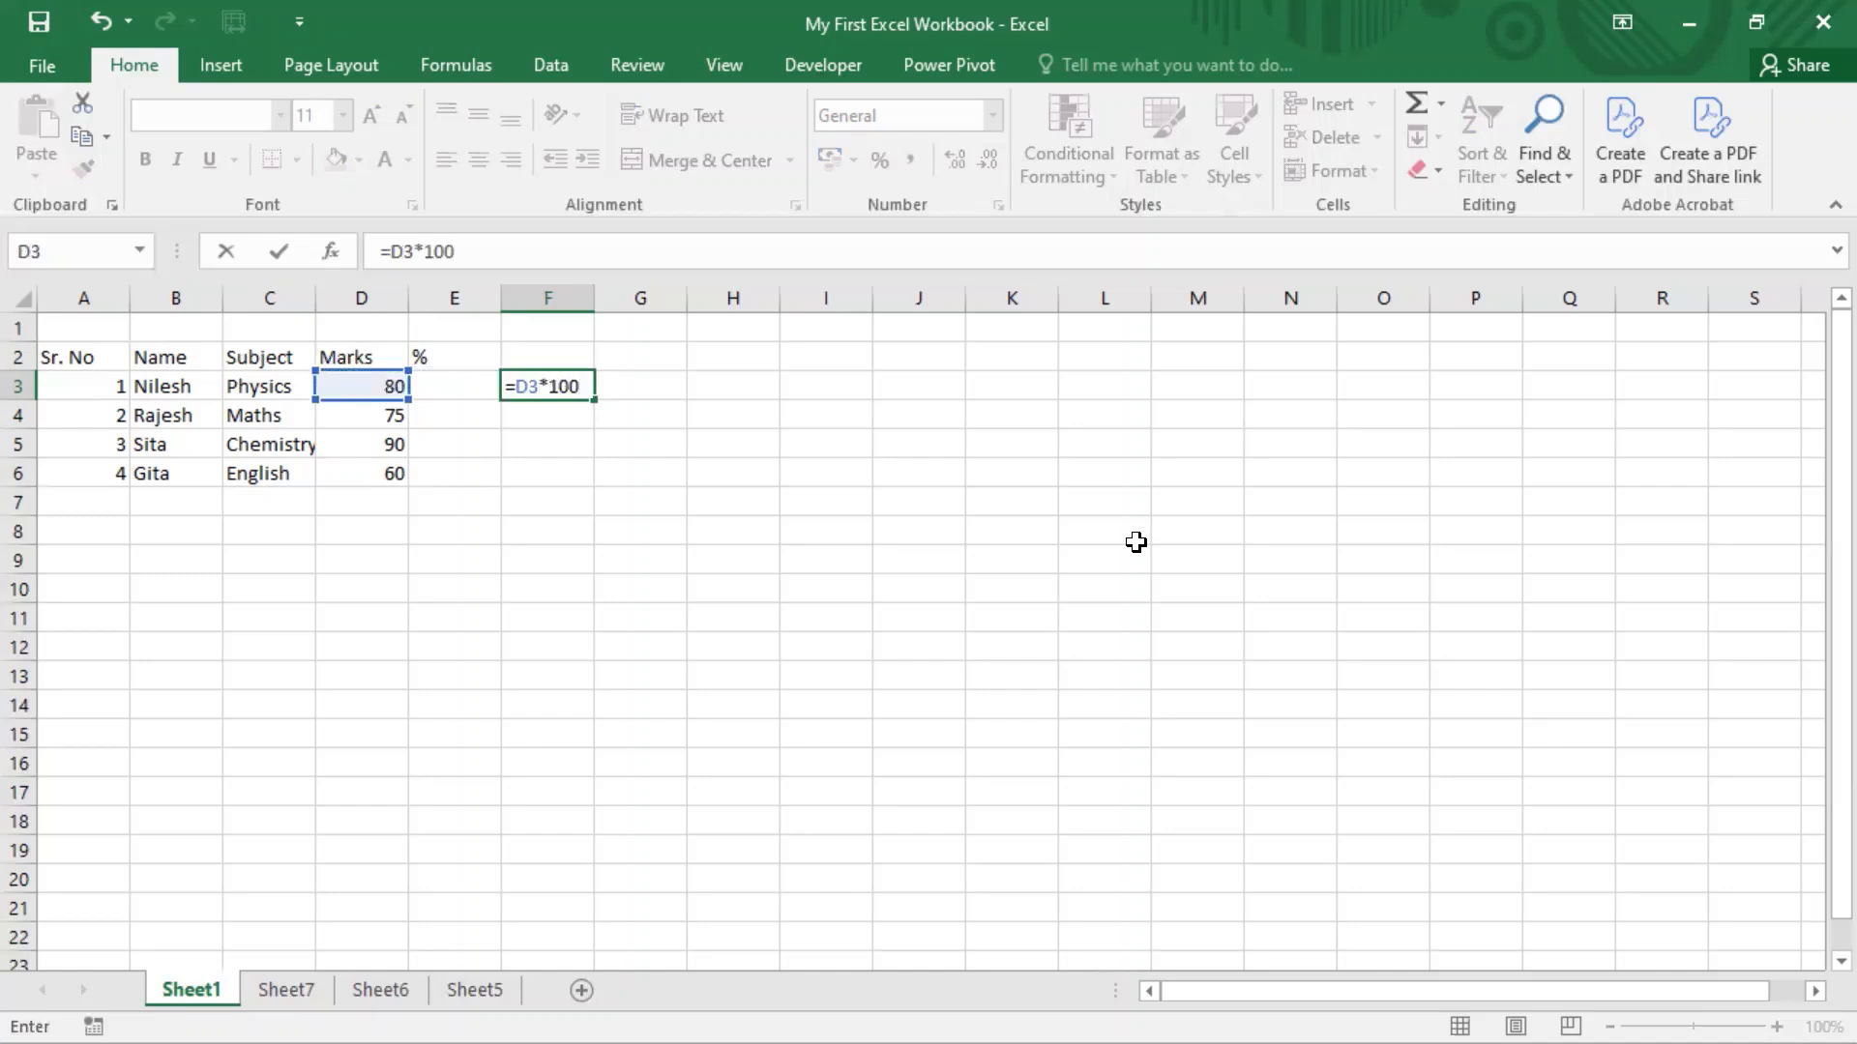
key("ctrl+Return")
key("Right")
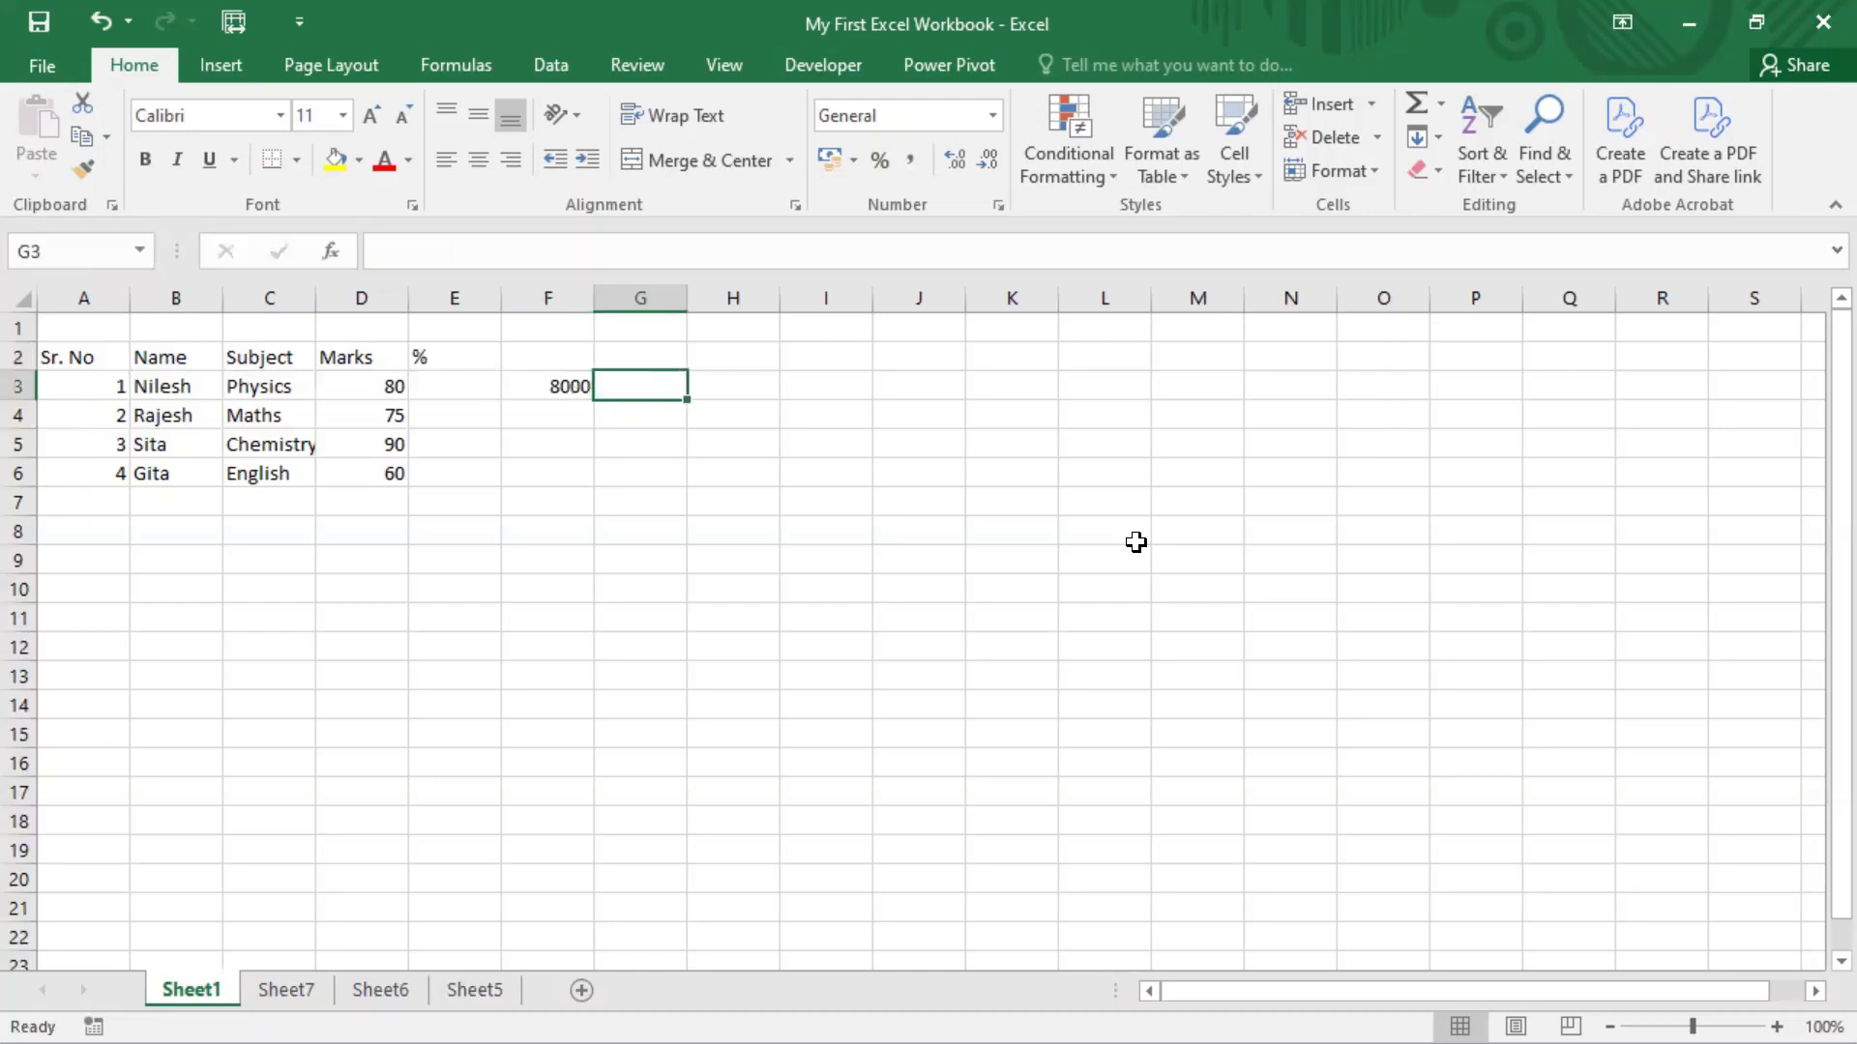
Step: Enter a SUM formula over D3:D6 in cell G3 to total all four marks
type("=sum")
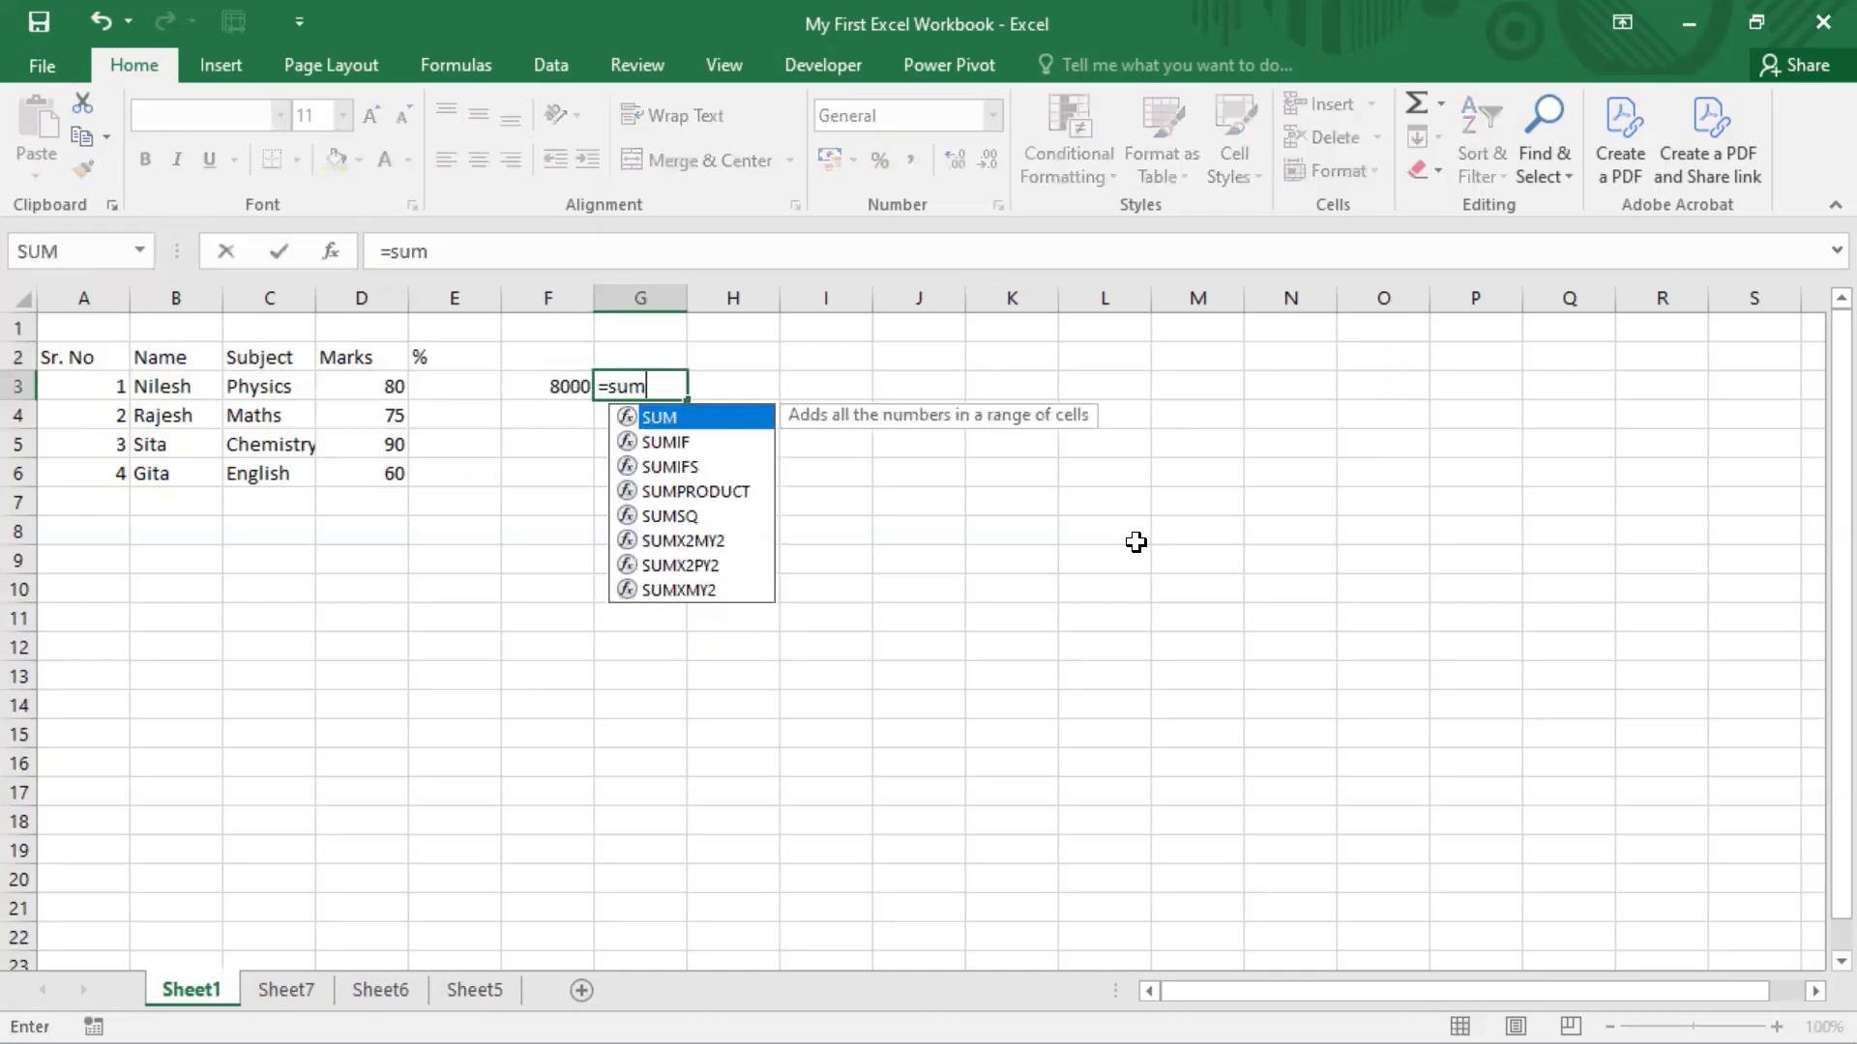
type("(")
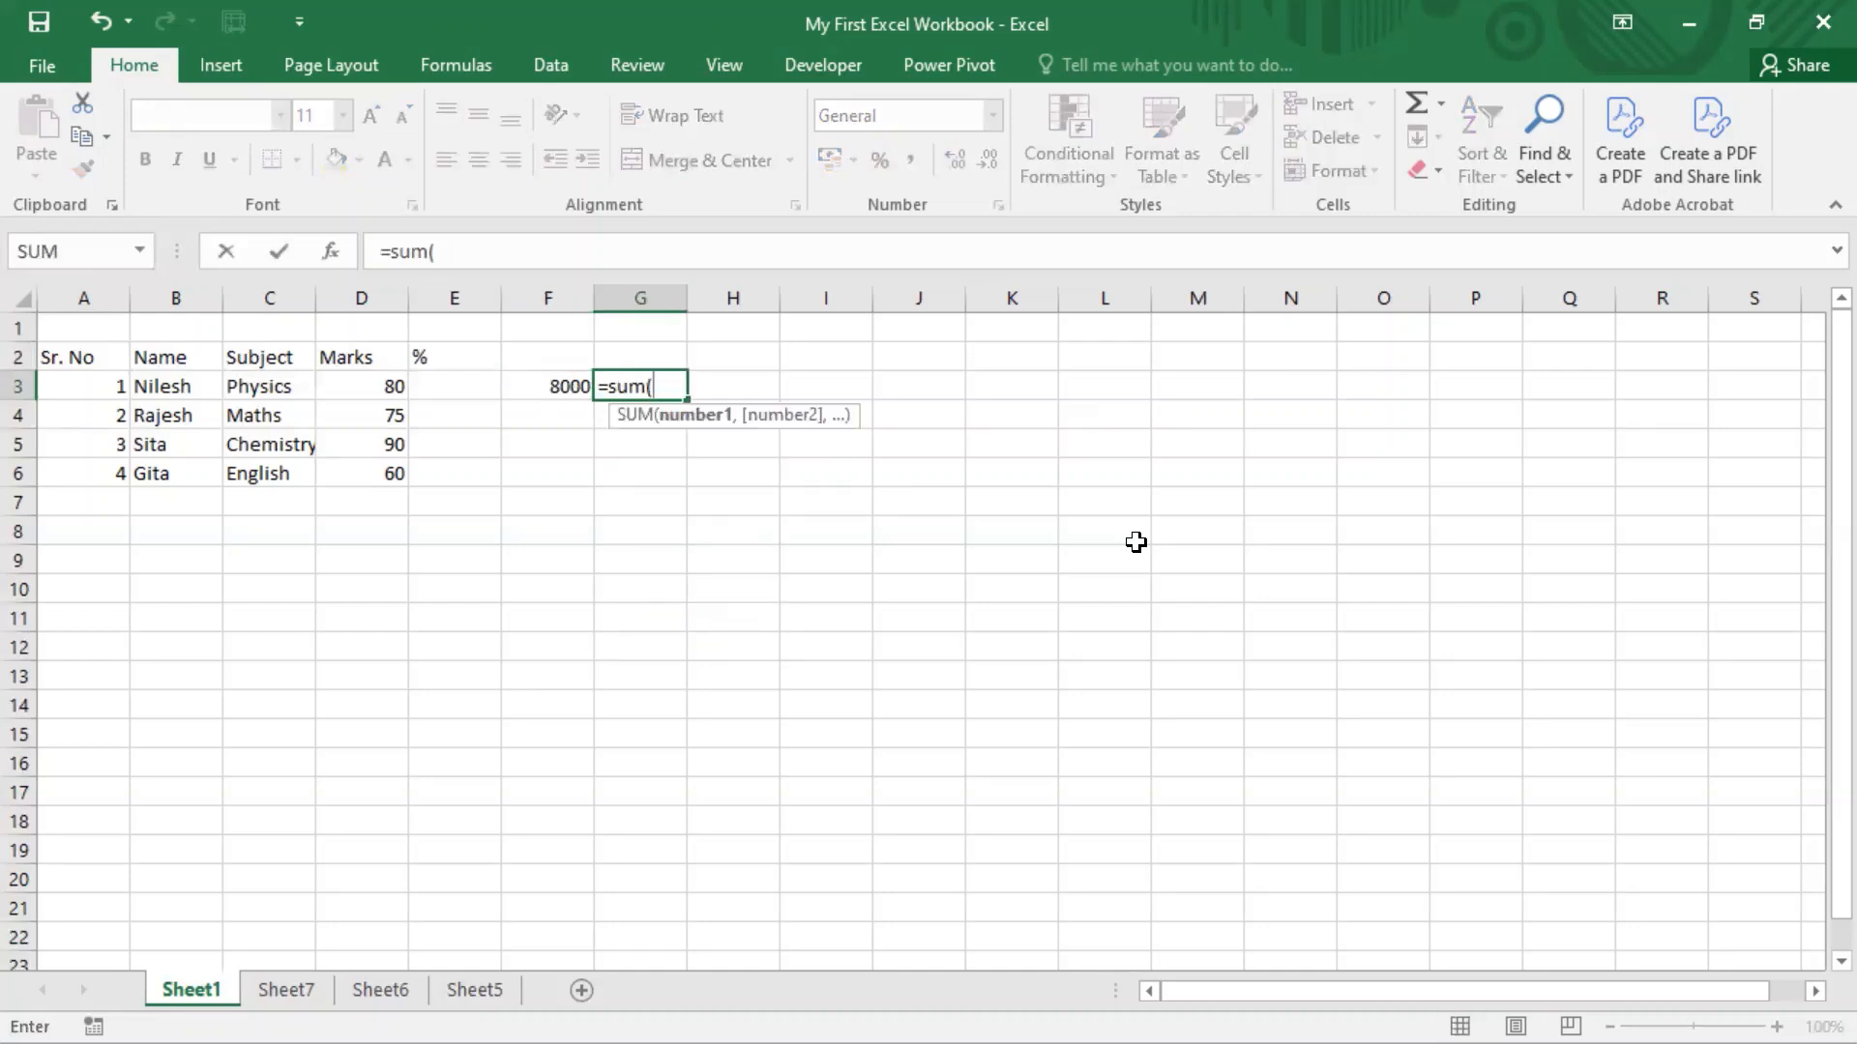
key("Left")
key("Left")
key("Left")
key("shift+Down")
key("shift+Down")
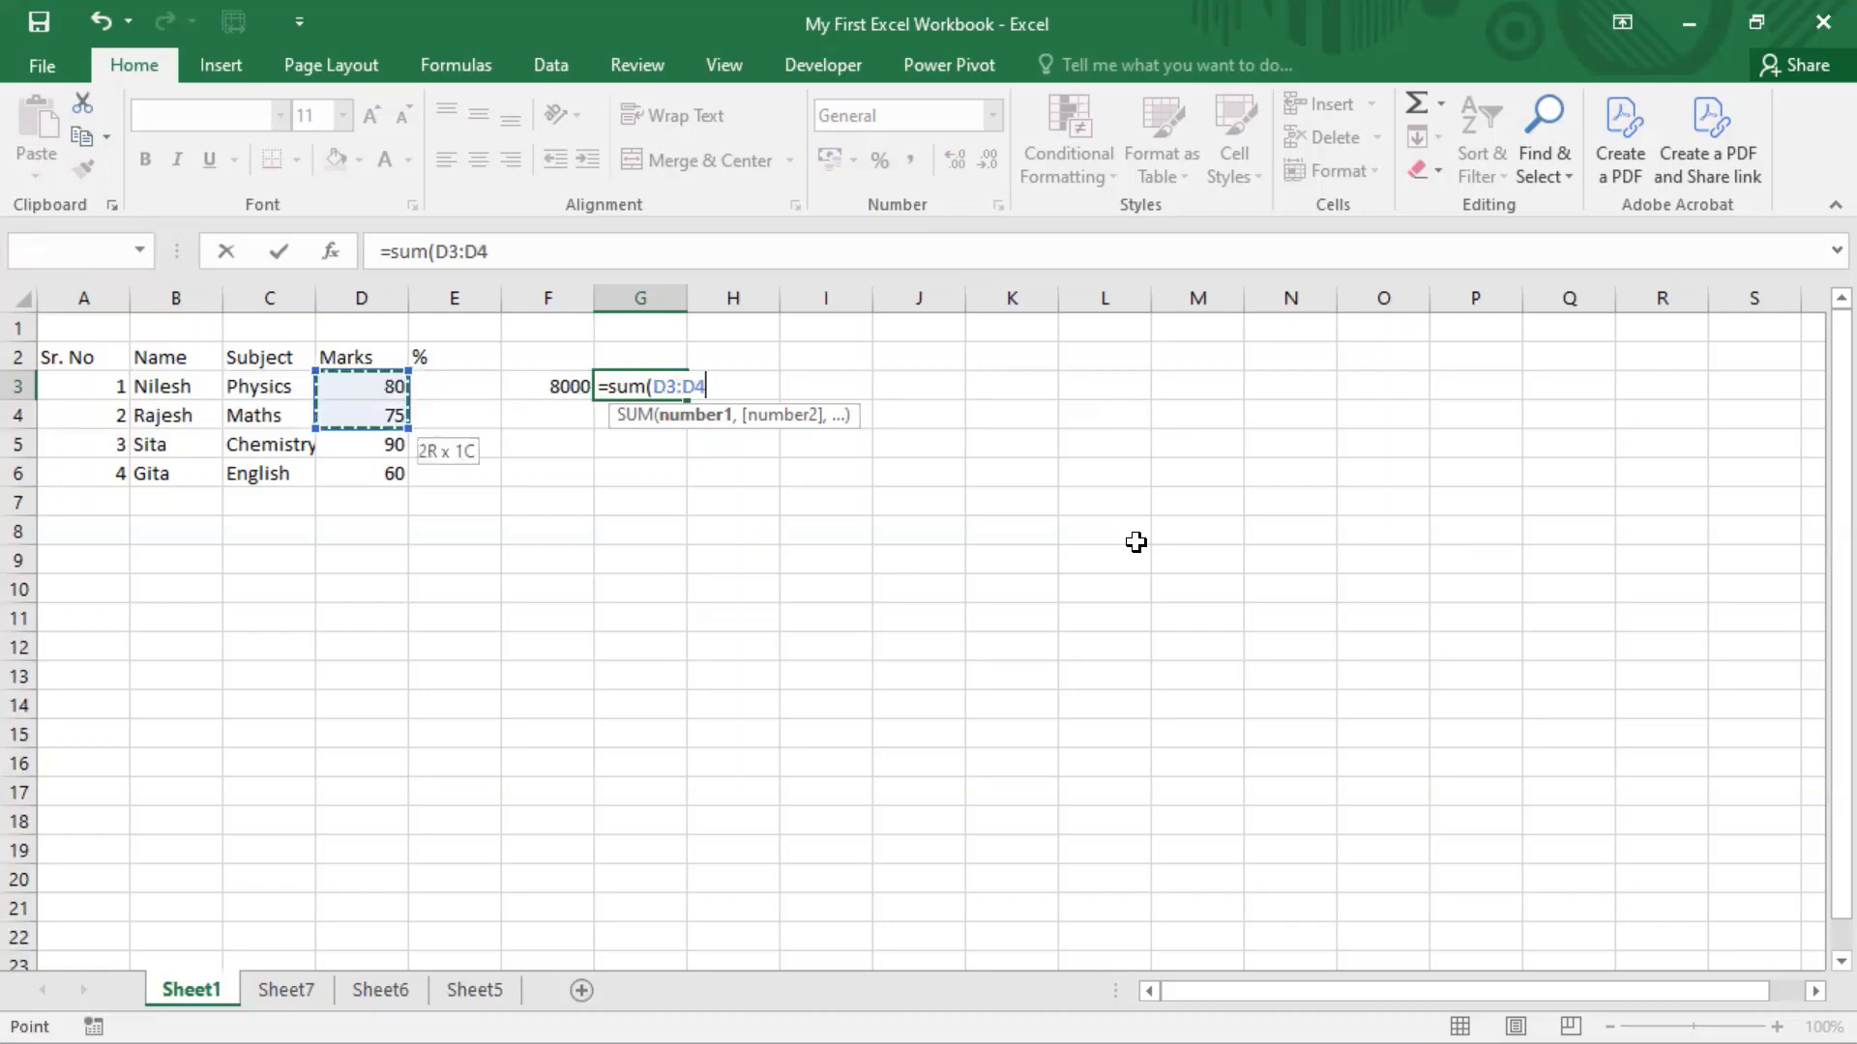
key("shift+Down")
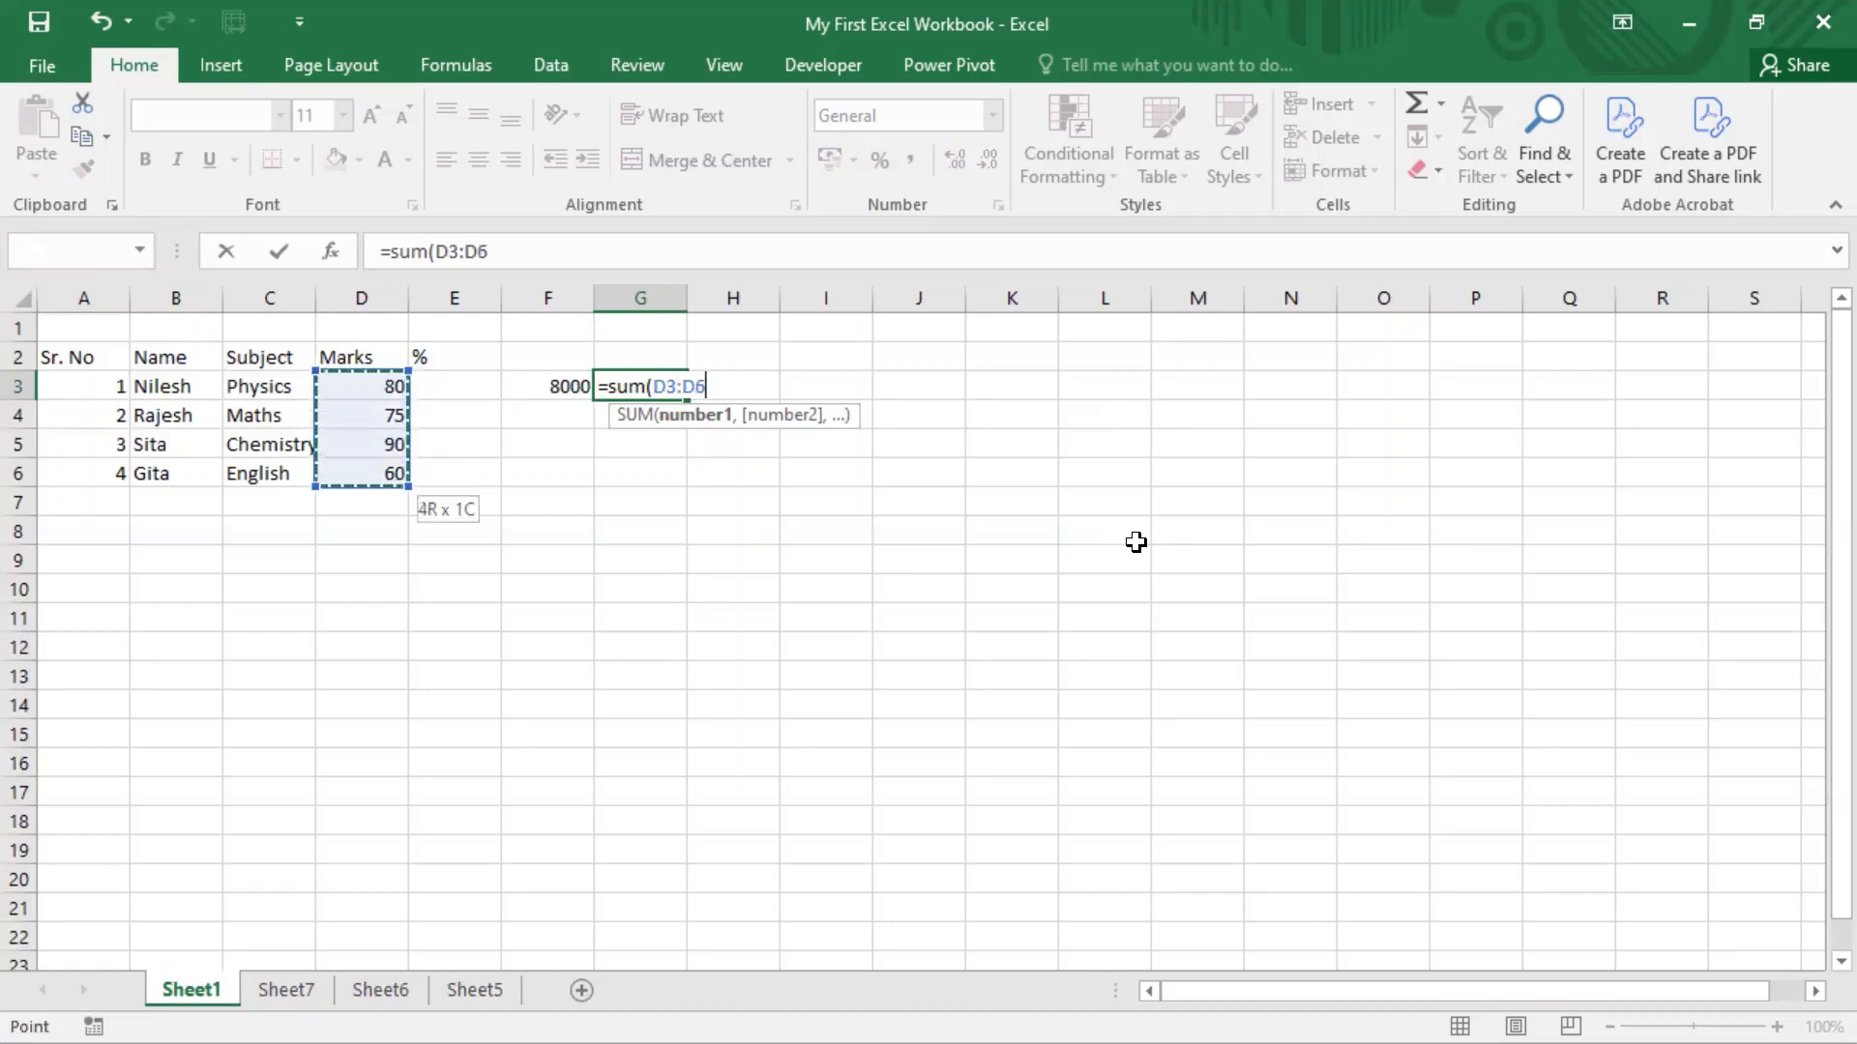
key("Return")
key("Up")
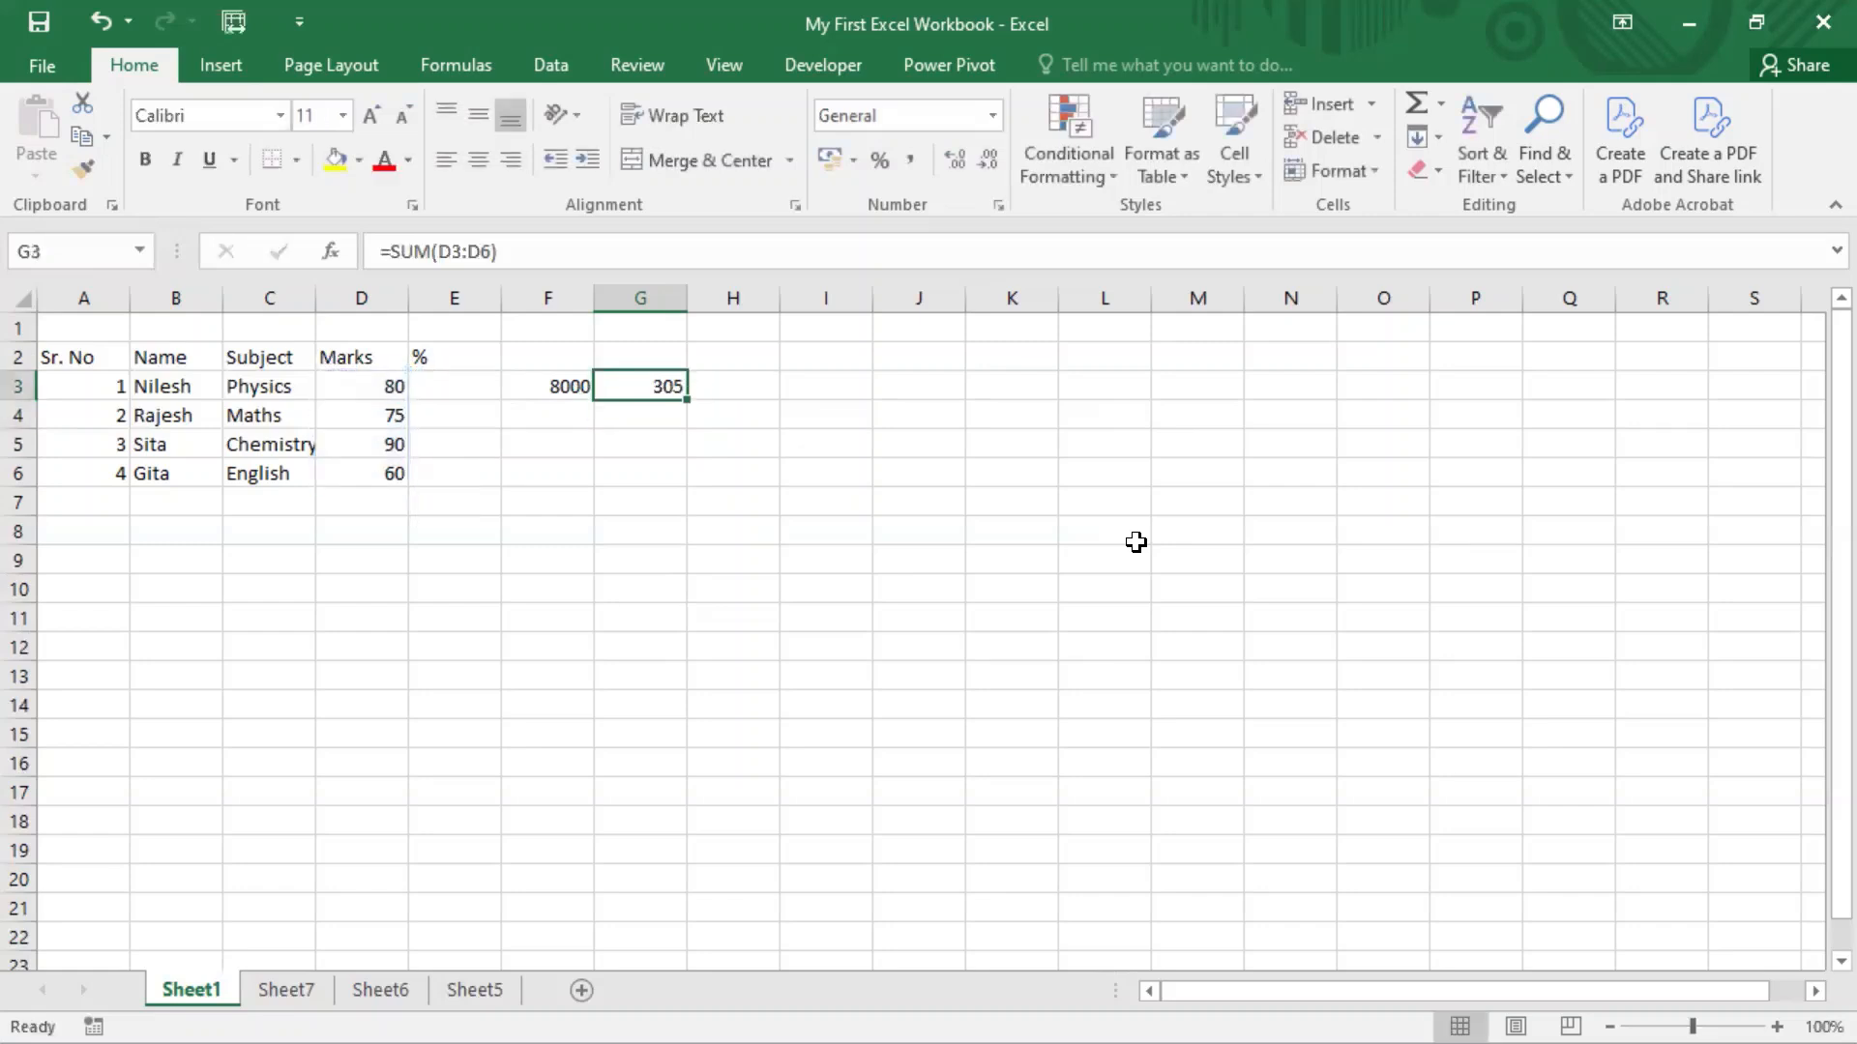
Step: Clear the two trial formulas from cells F3 and G3
key("Left")
key("shift+Right")
key("Delete")
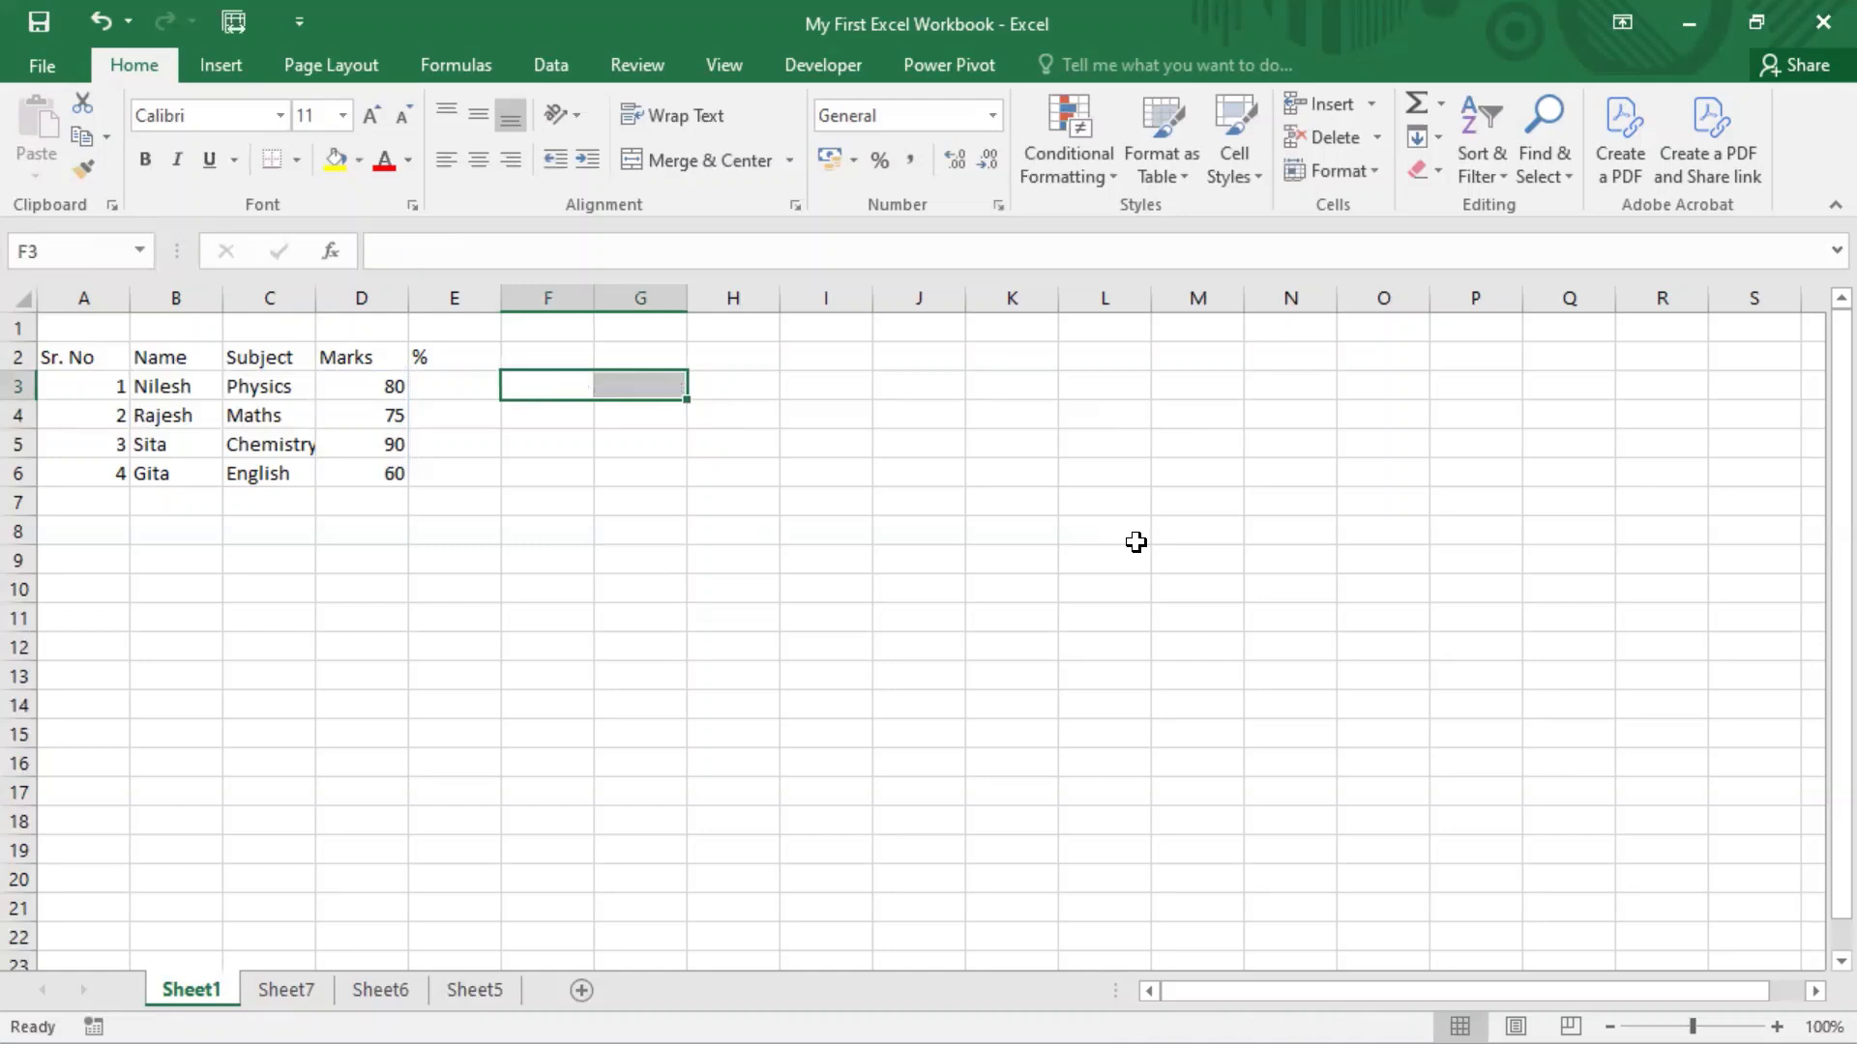
key("Left")
key("Left")
key("Right")
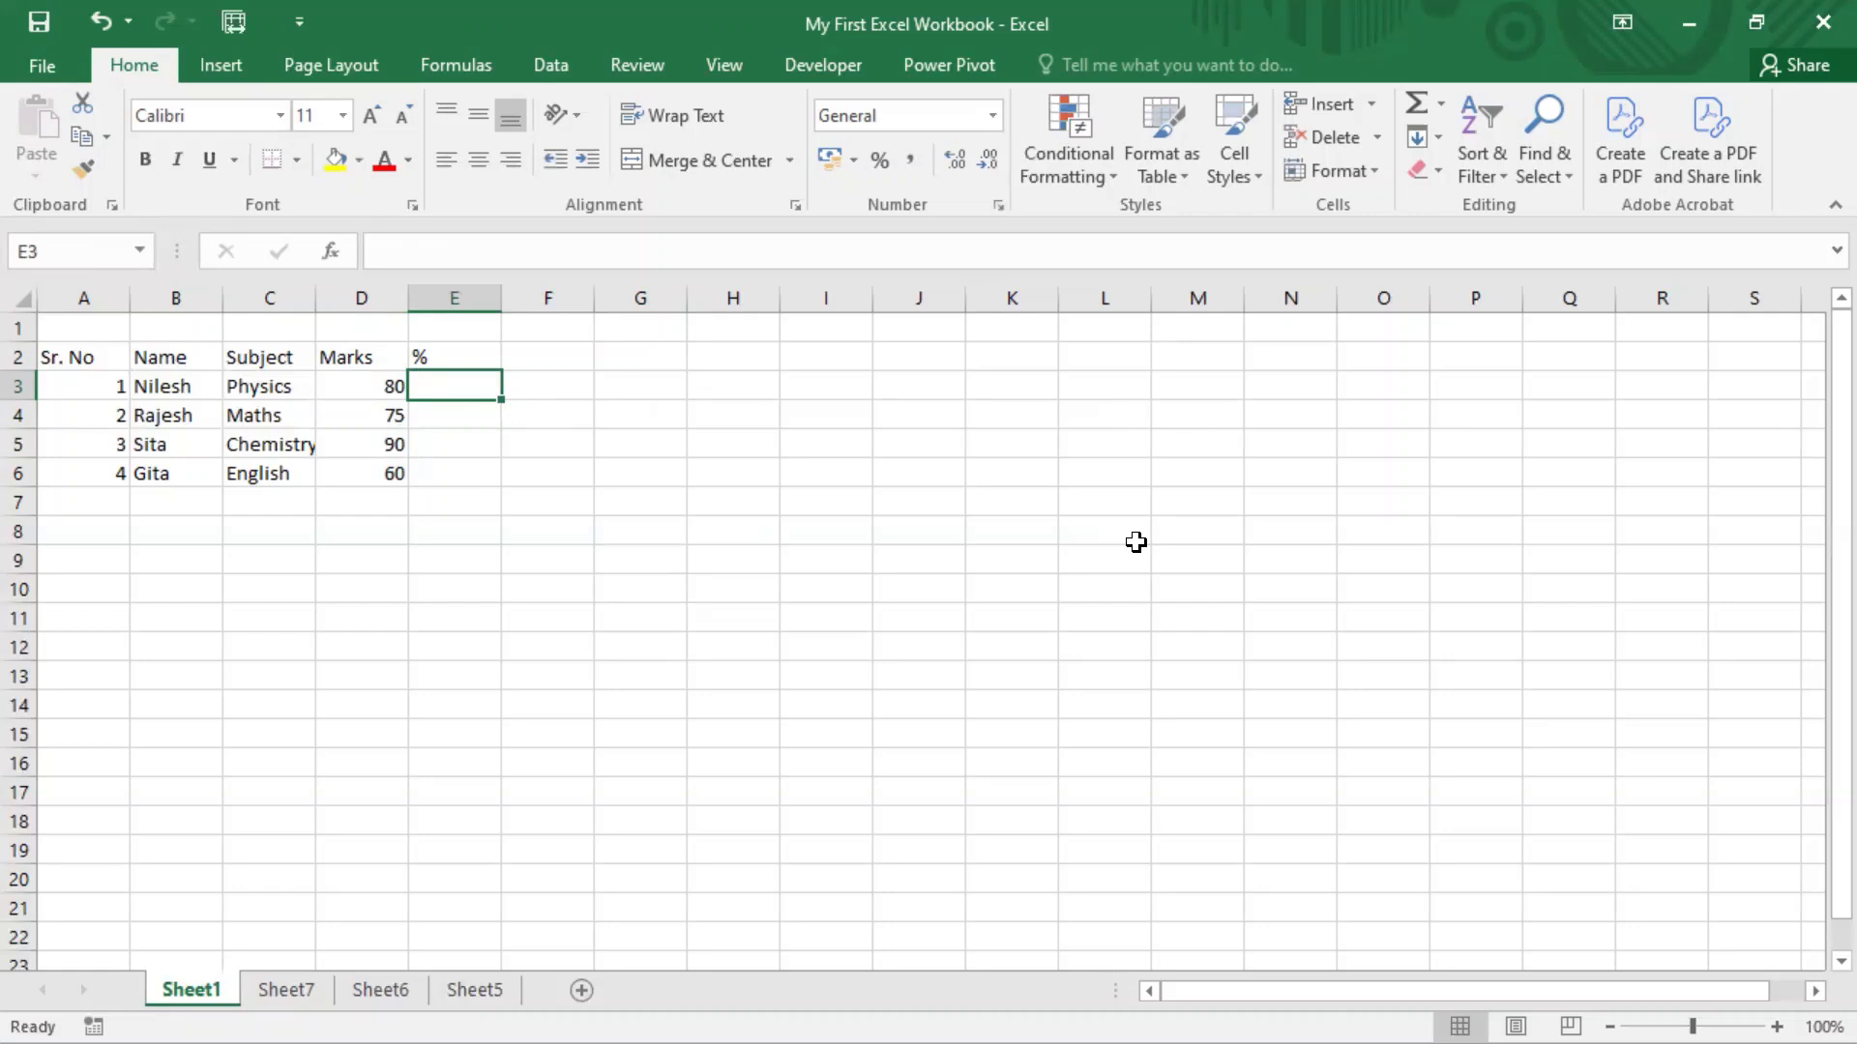
type("=")
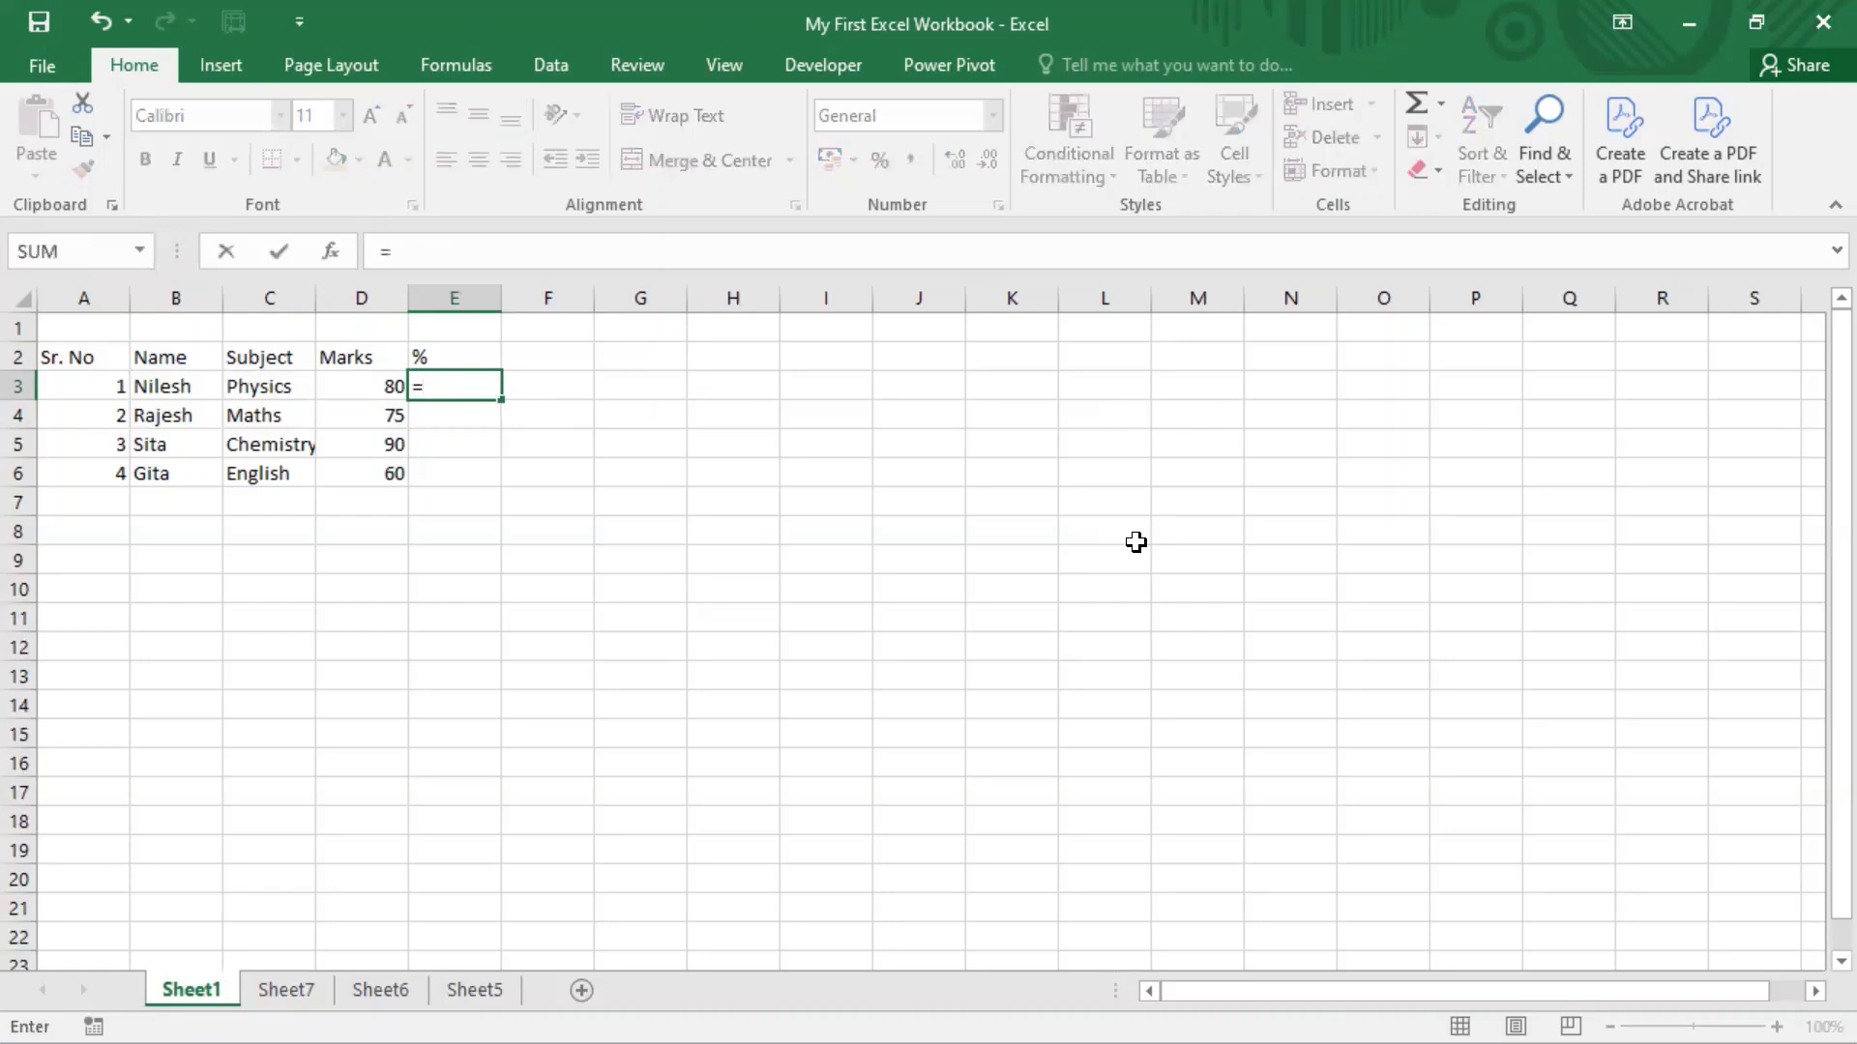
key("Escape")
key("Left")
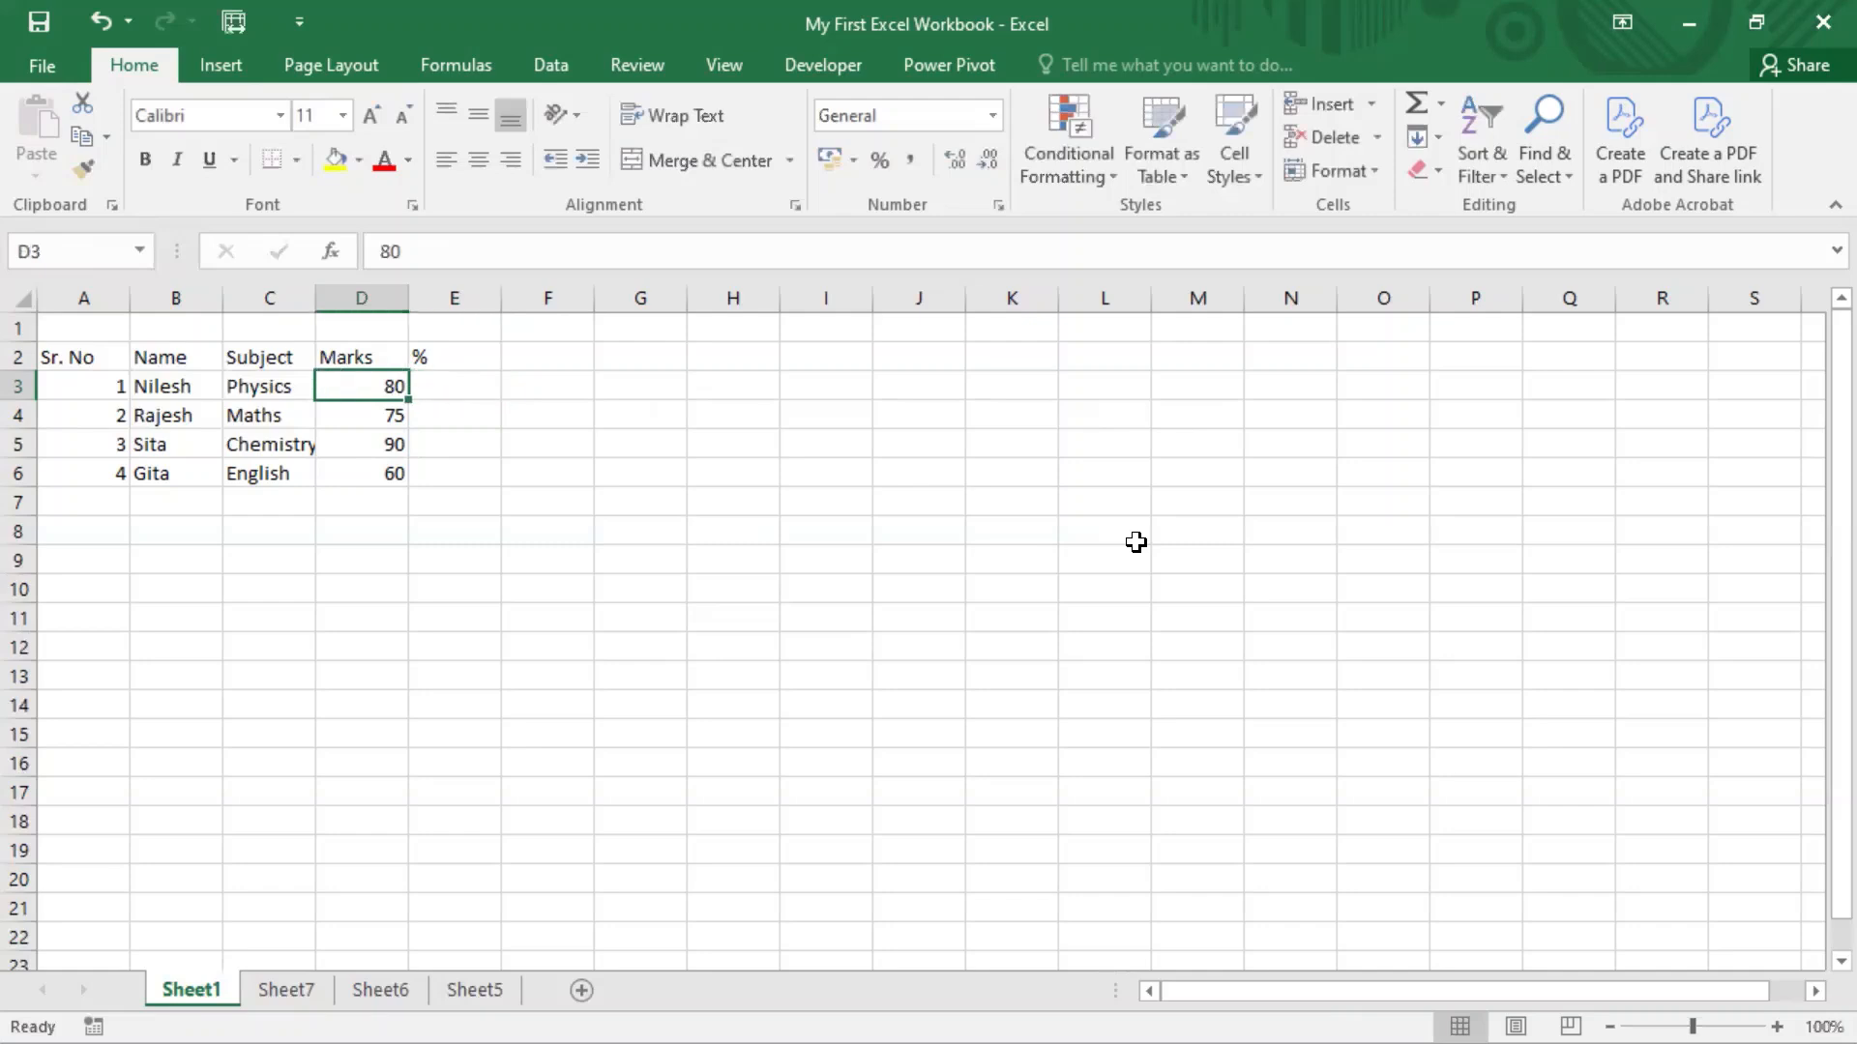
key("Right")
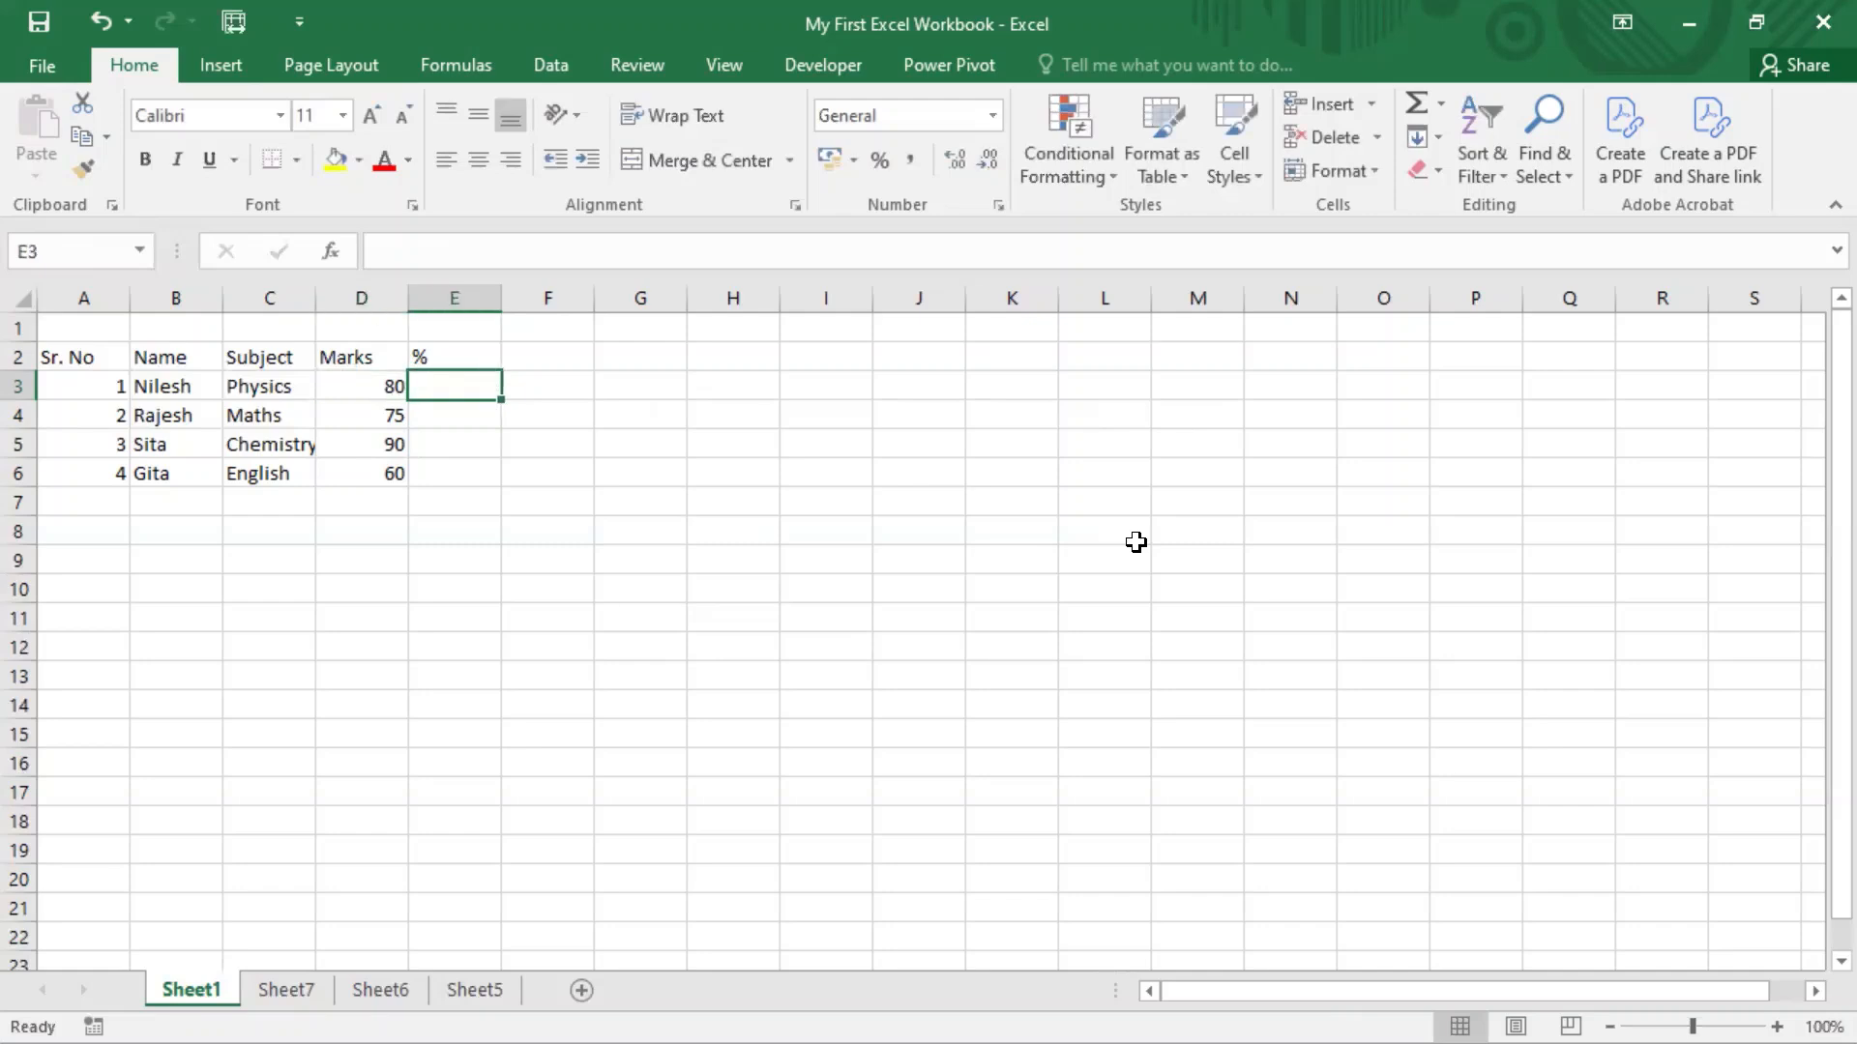
key("Left")
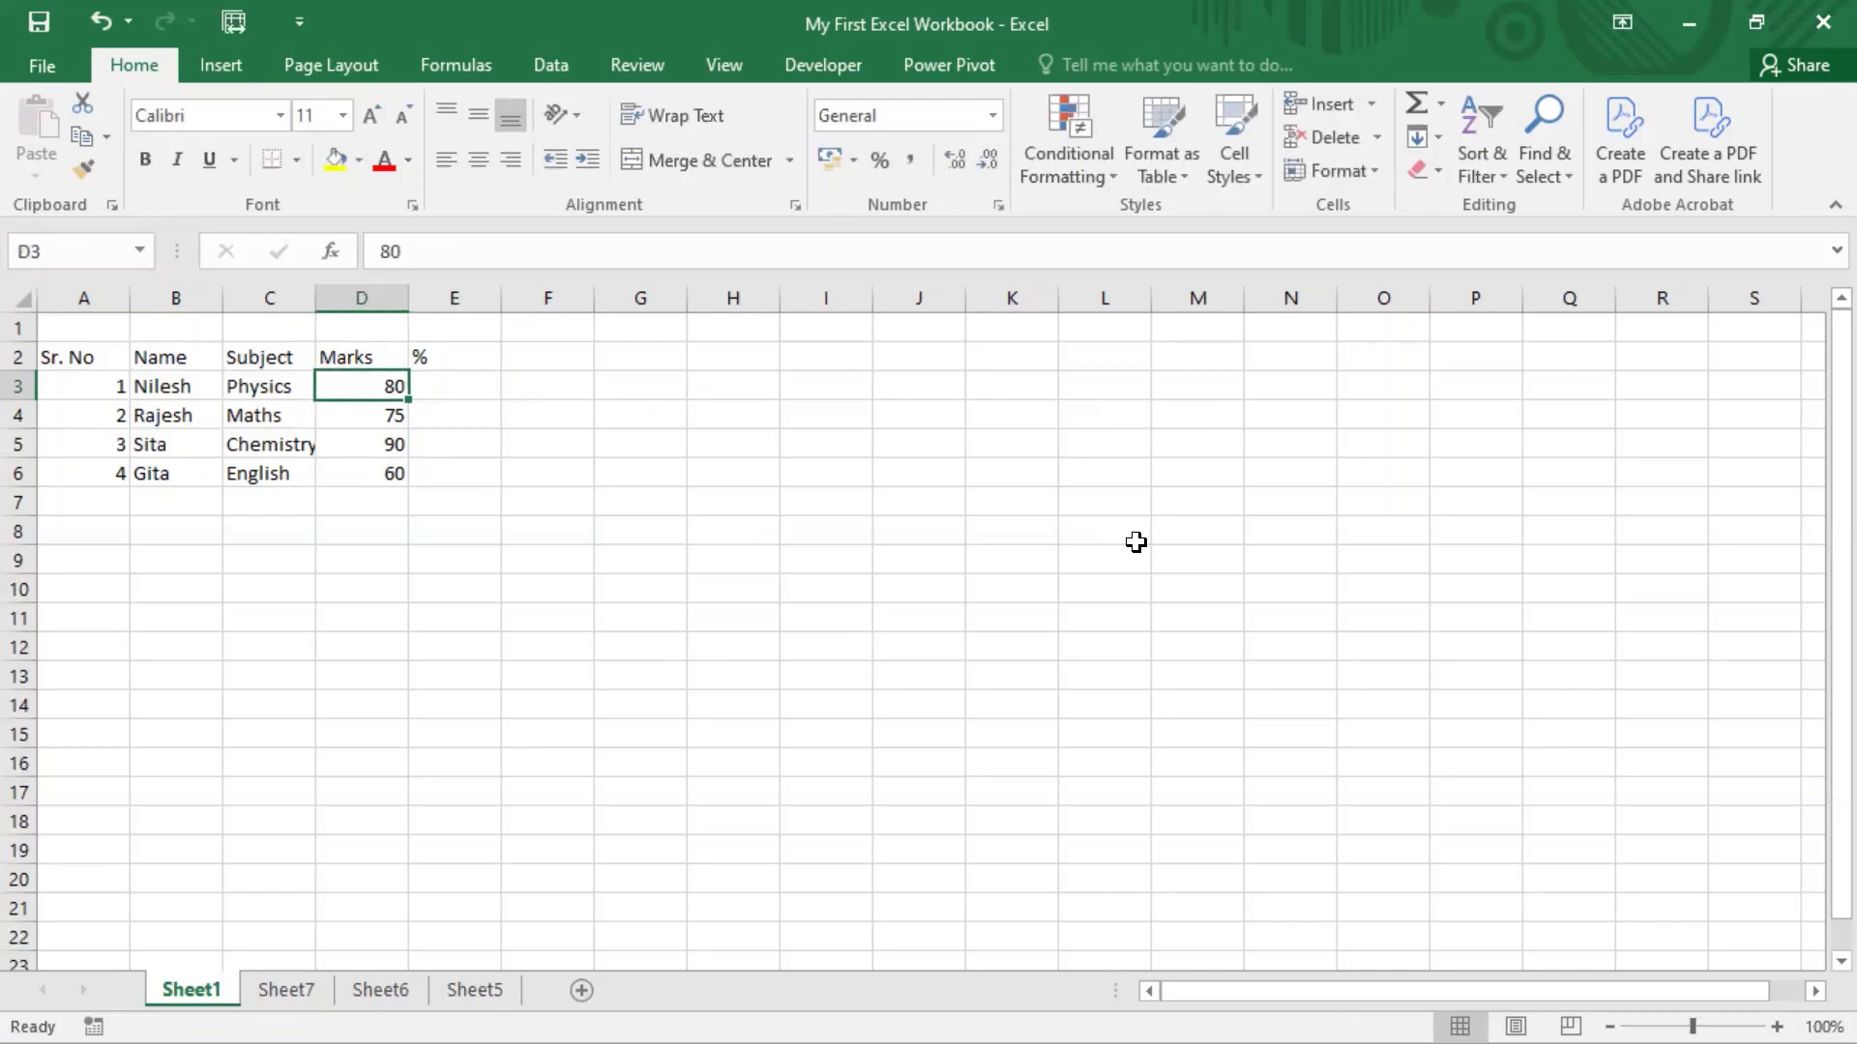
Step: Enter the formula =D3/100 in cell E3 and format the cell as a percentage
key("Right")
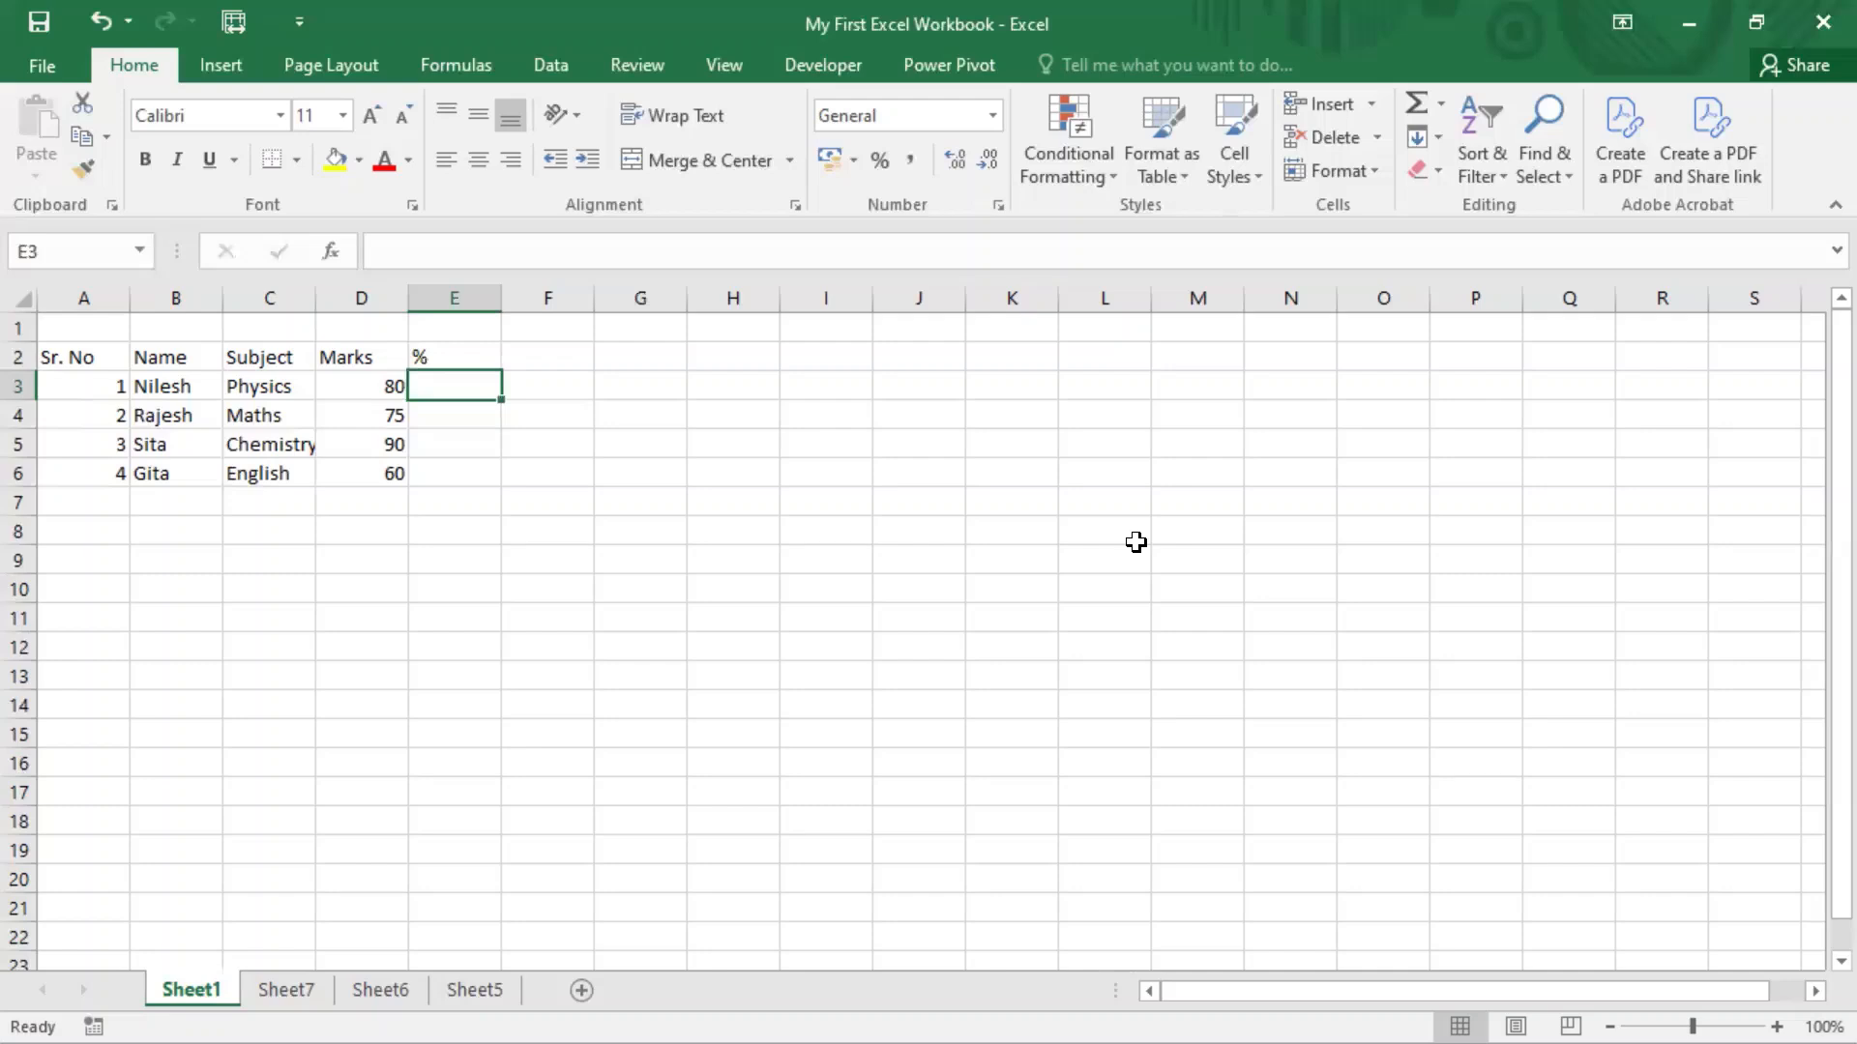
type("=")
key("Left")
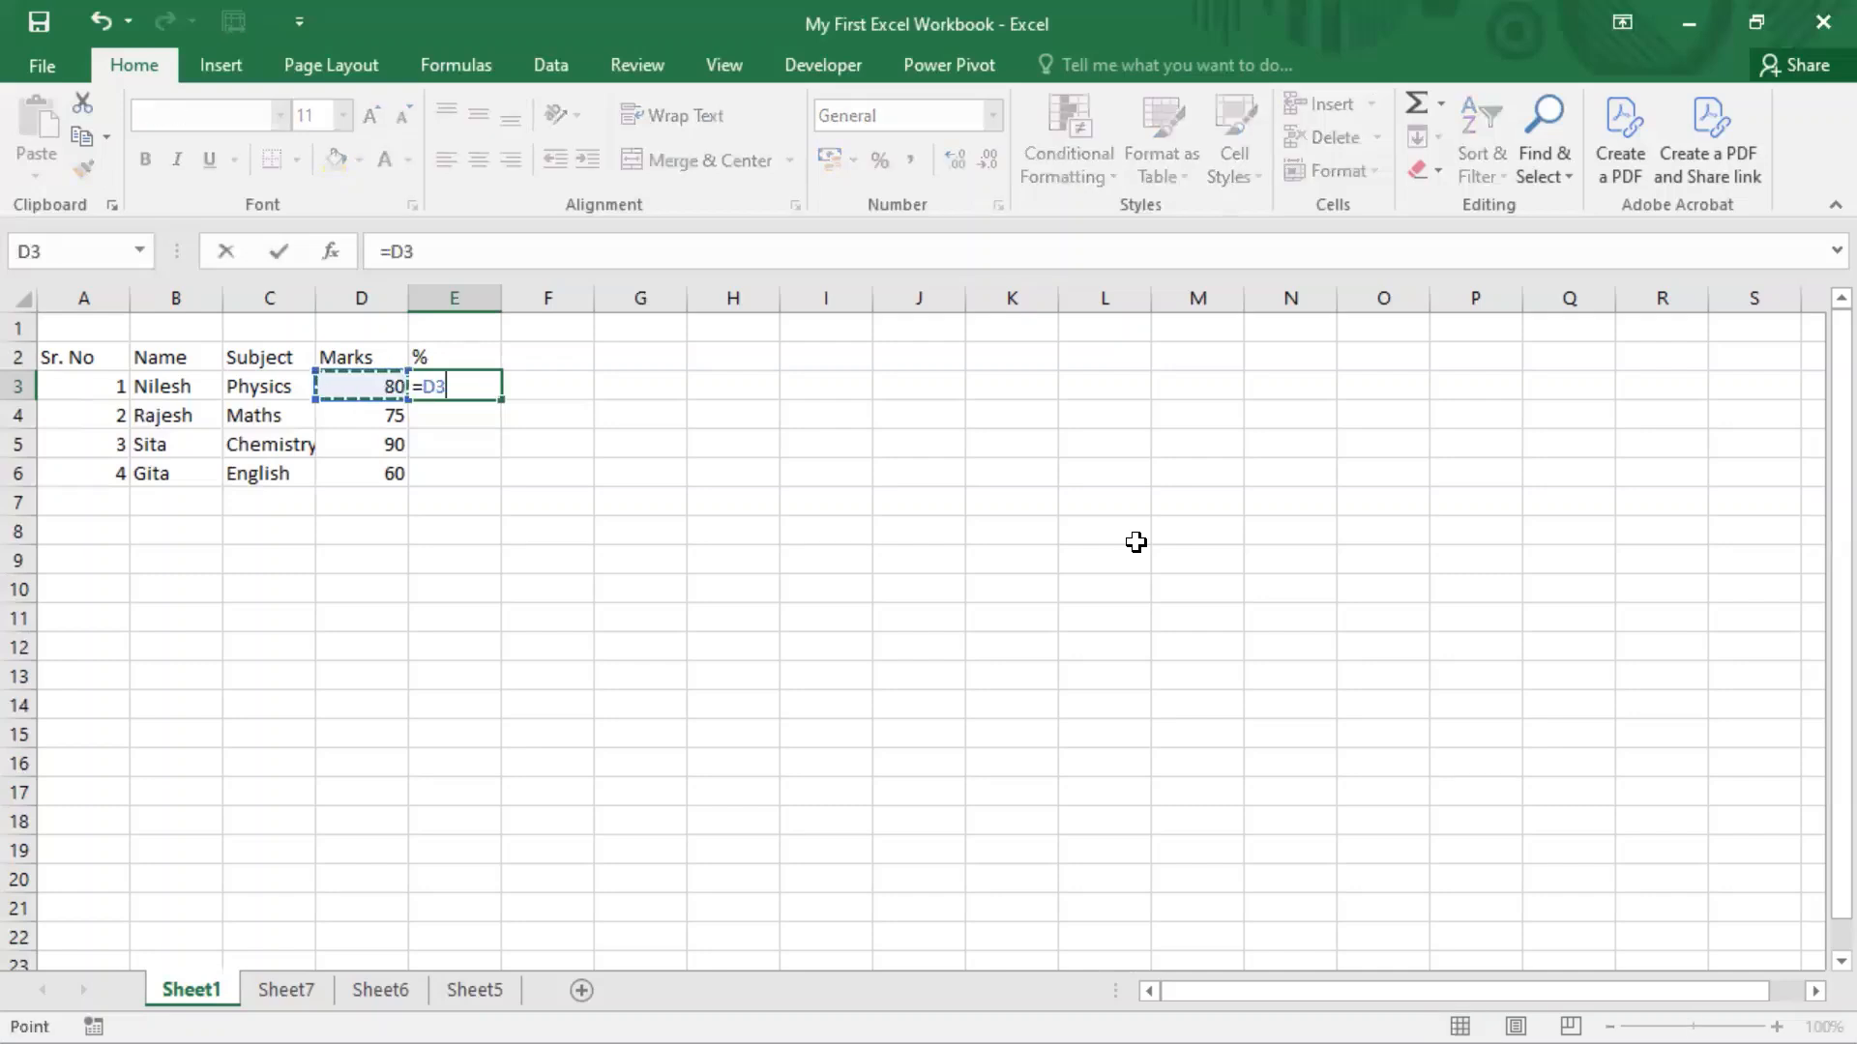
type("*/100")
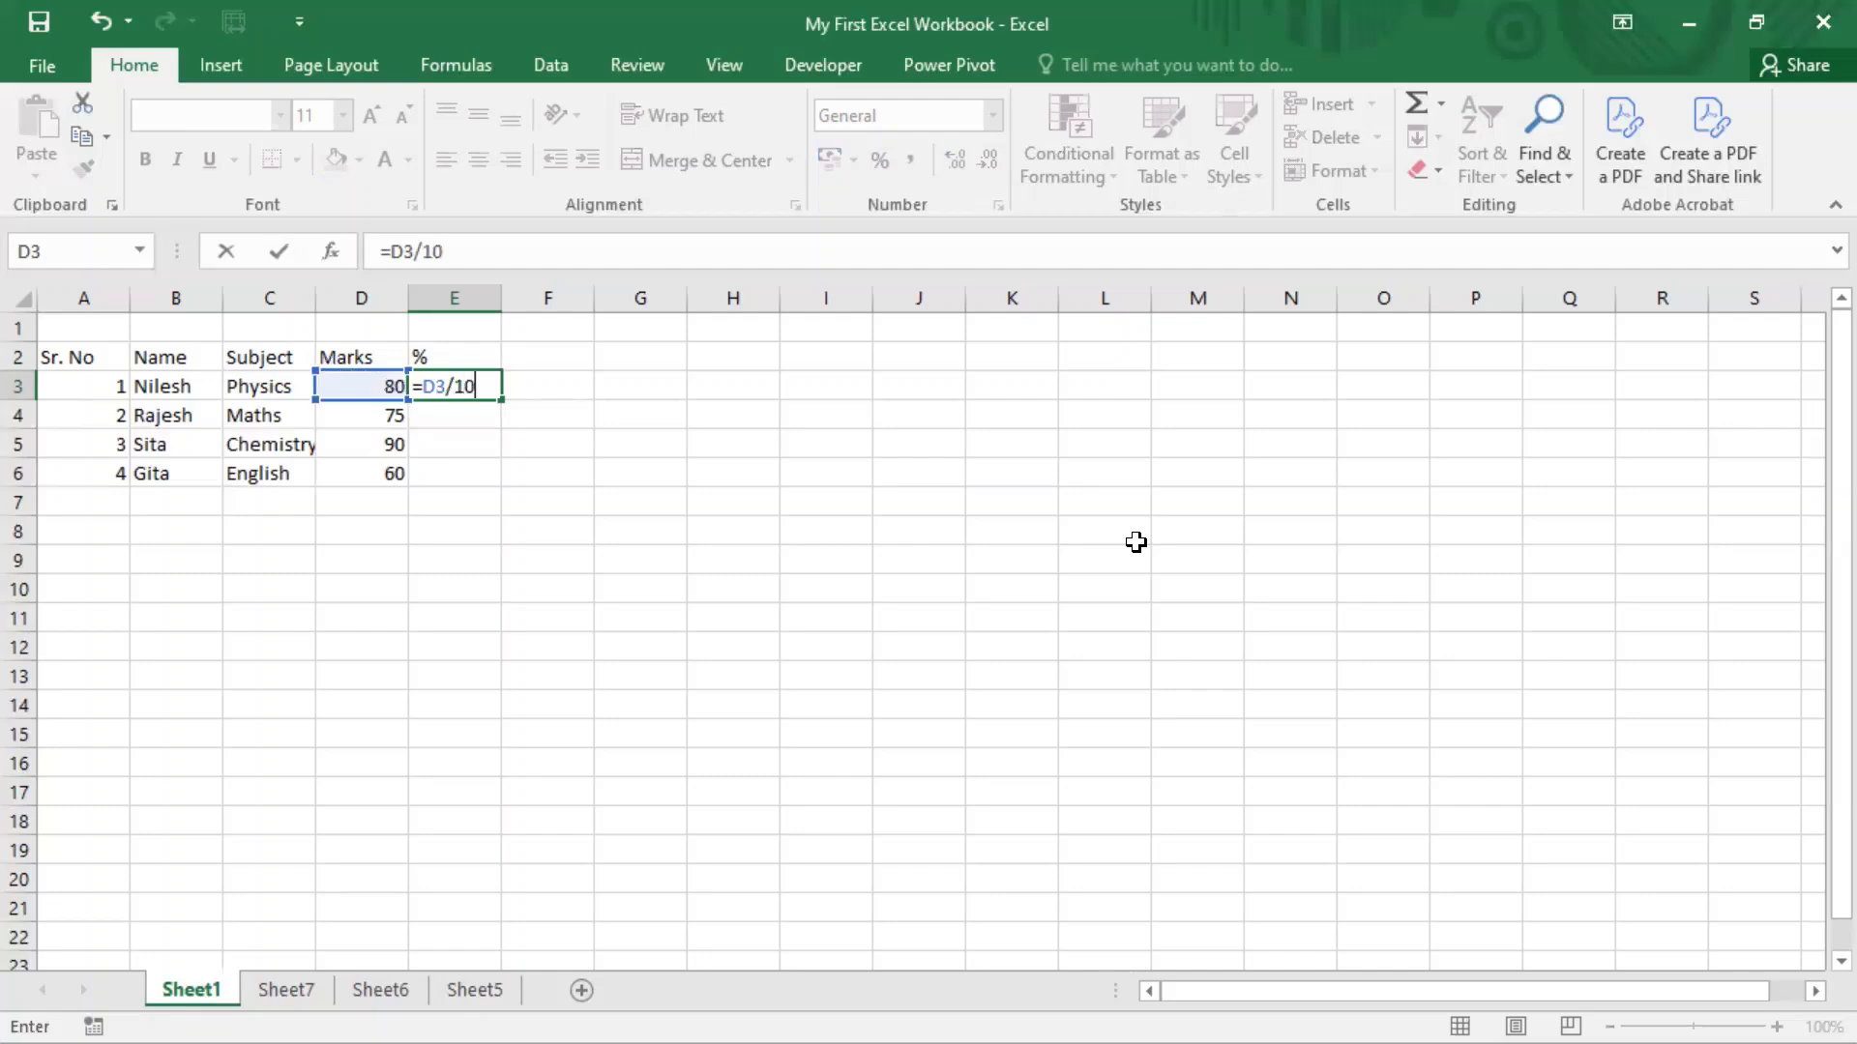
key("Return")
key("Up")
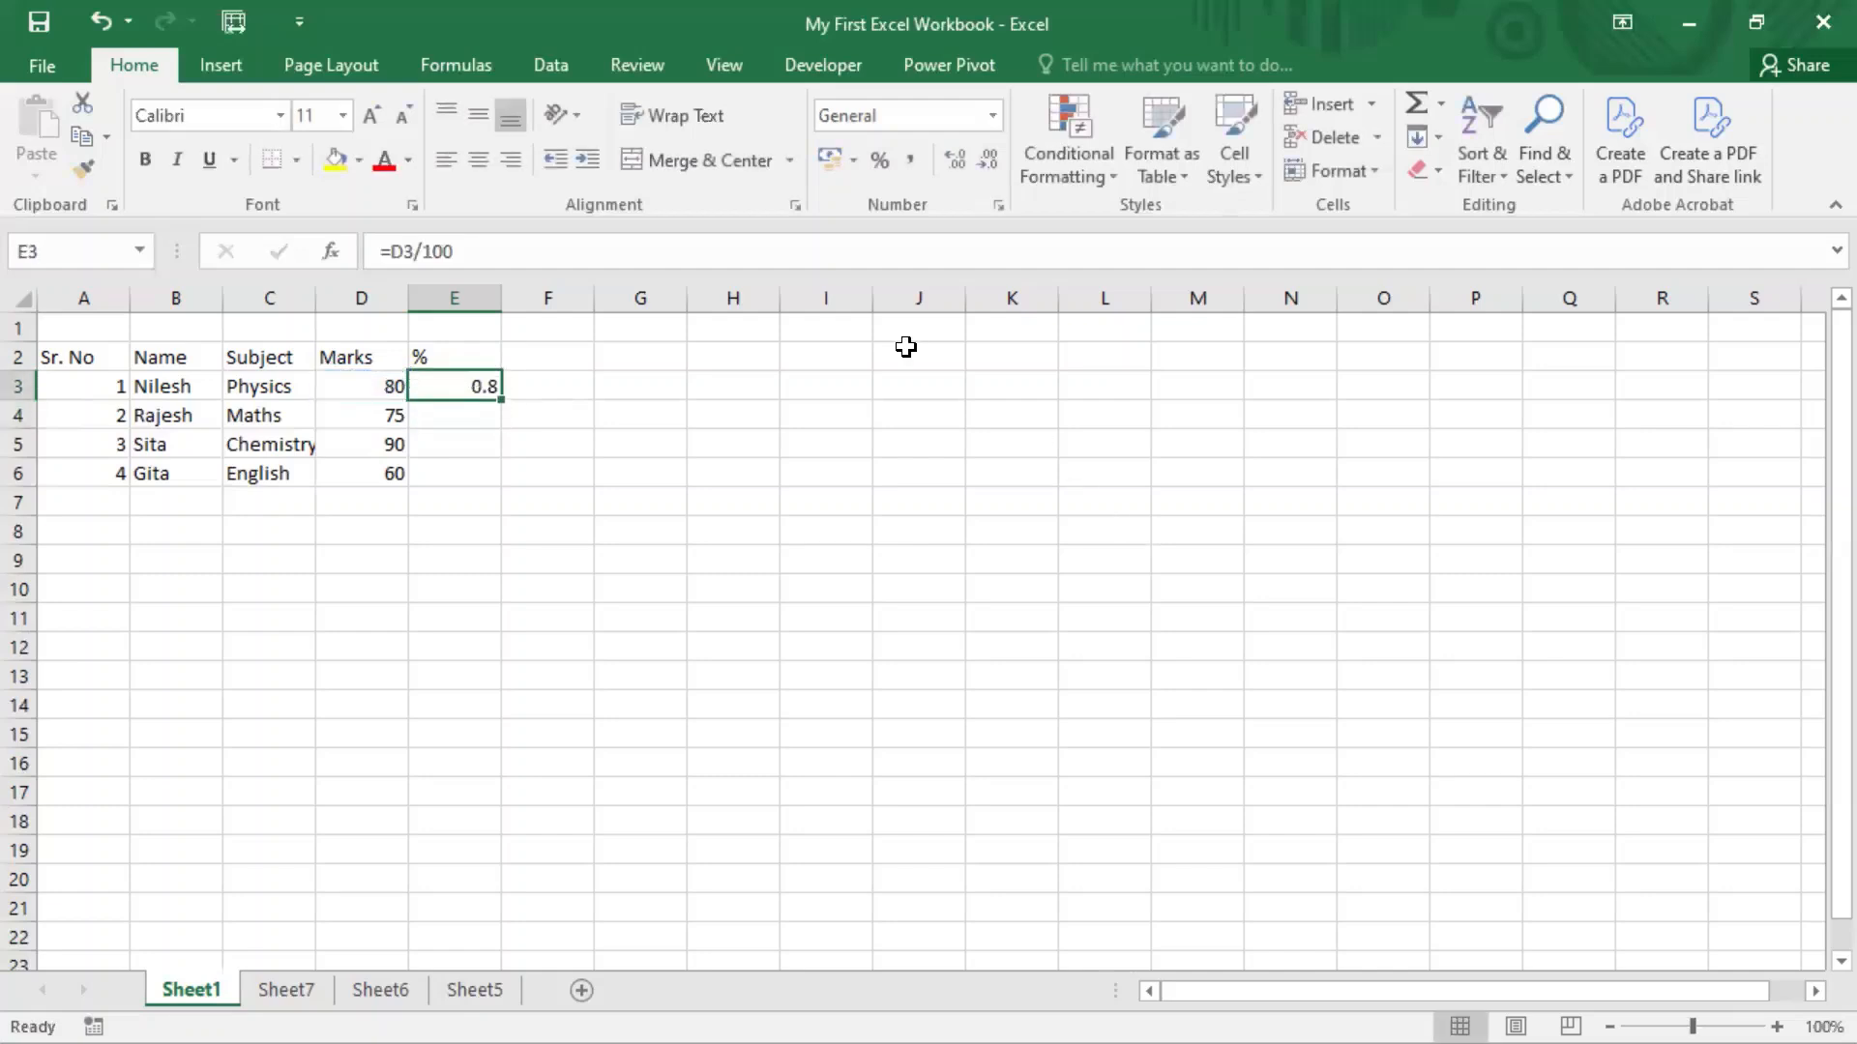
left_click(886, 160)
Step: Copy the percentage formula from E3 down through cell E6
key("ctrl+c")
key("shift+Down")
key("shift+Down")
key("shift+Down")
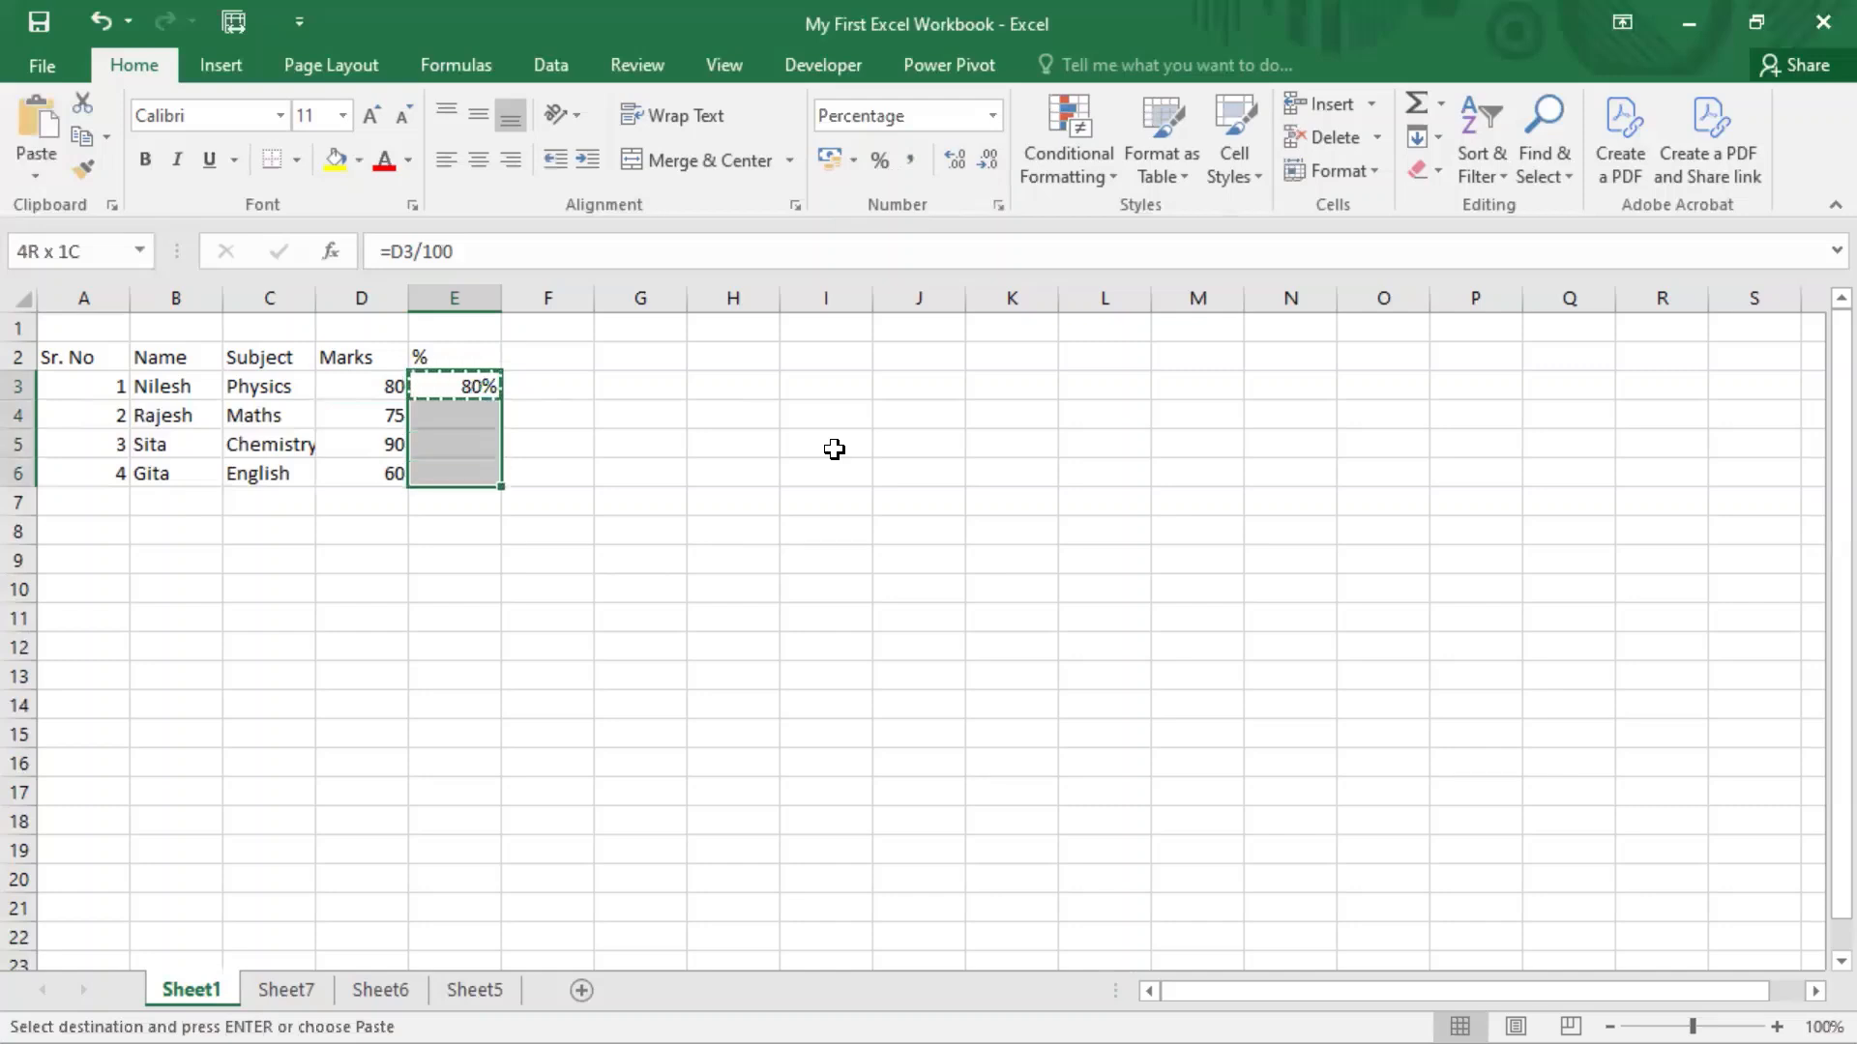
key("ctrl+v")
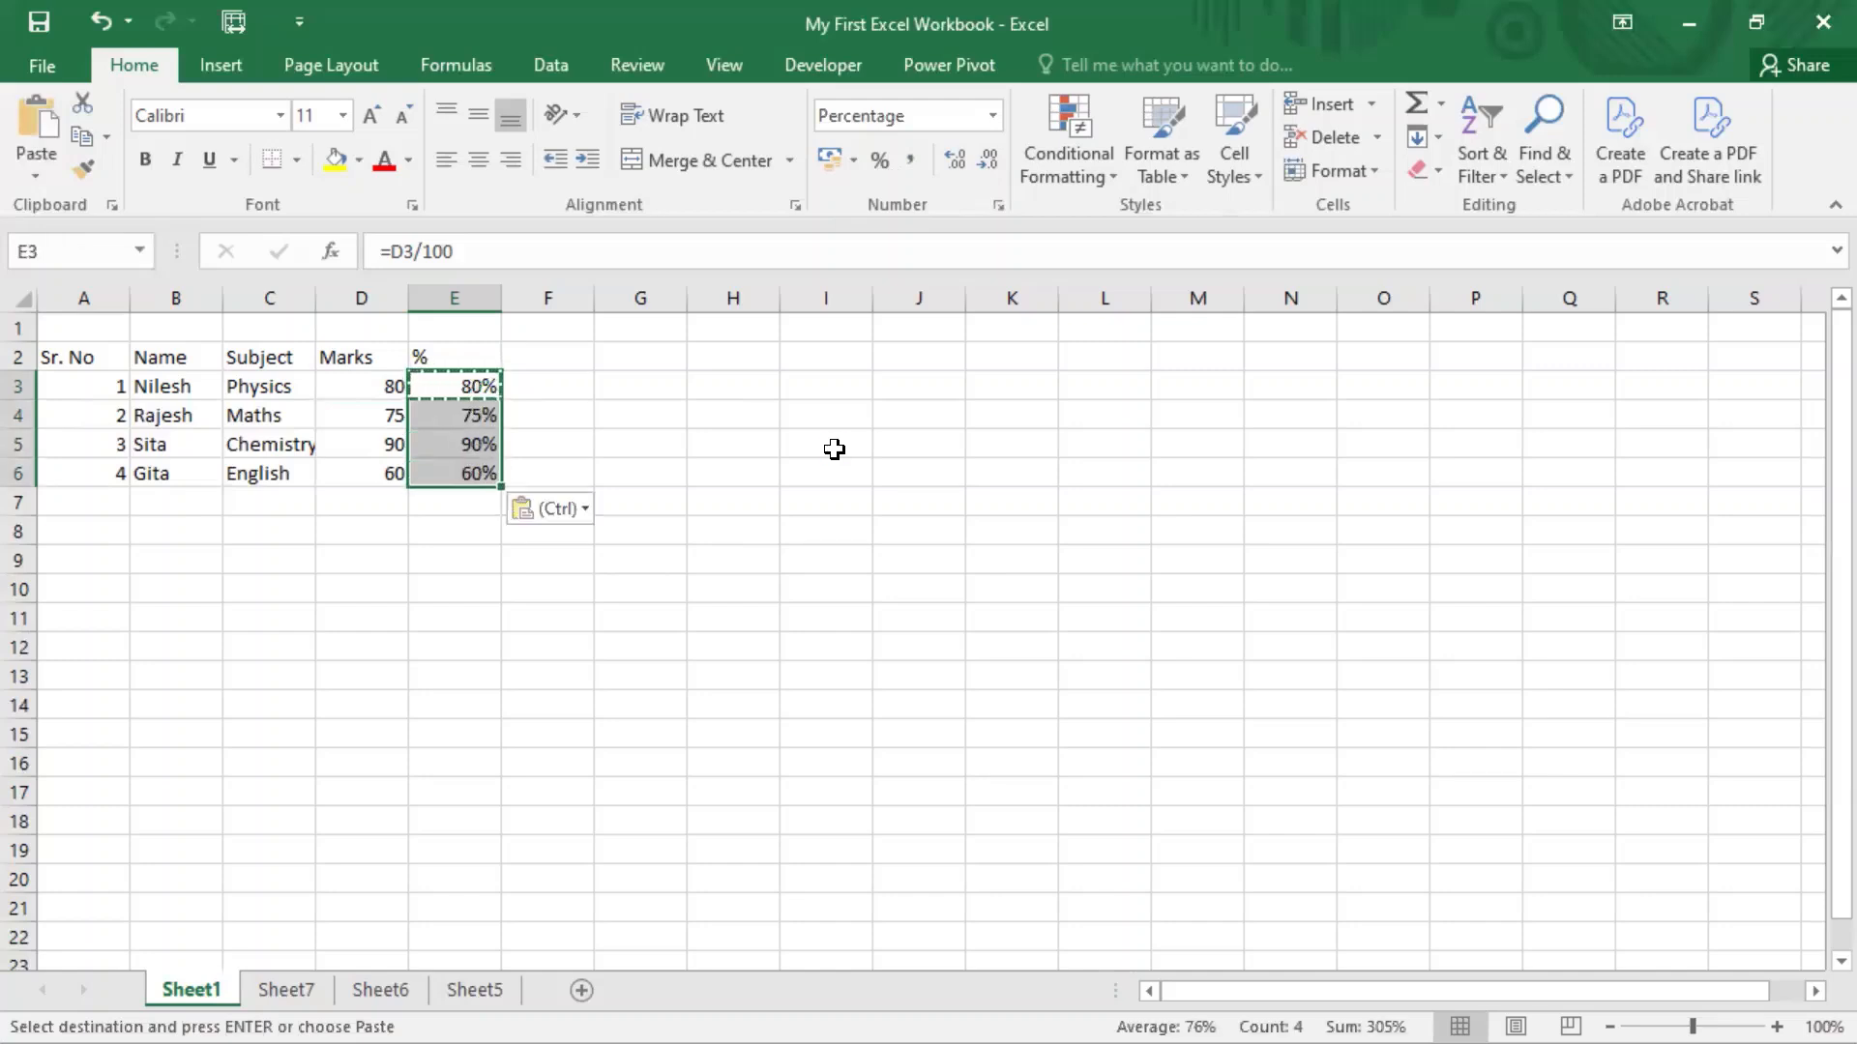
key("Up")
key("Down")
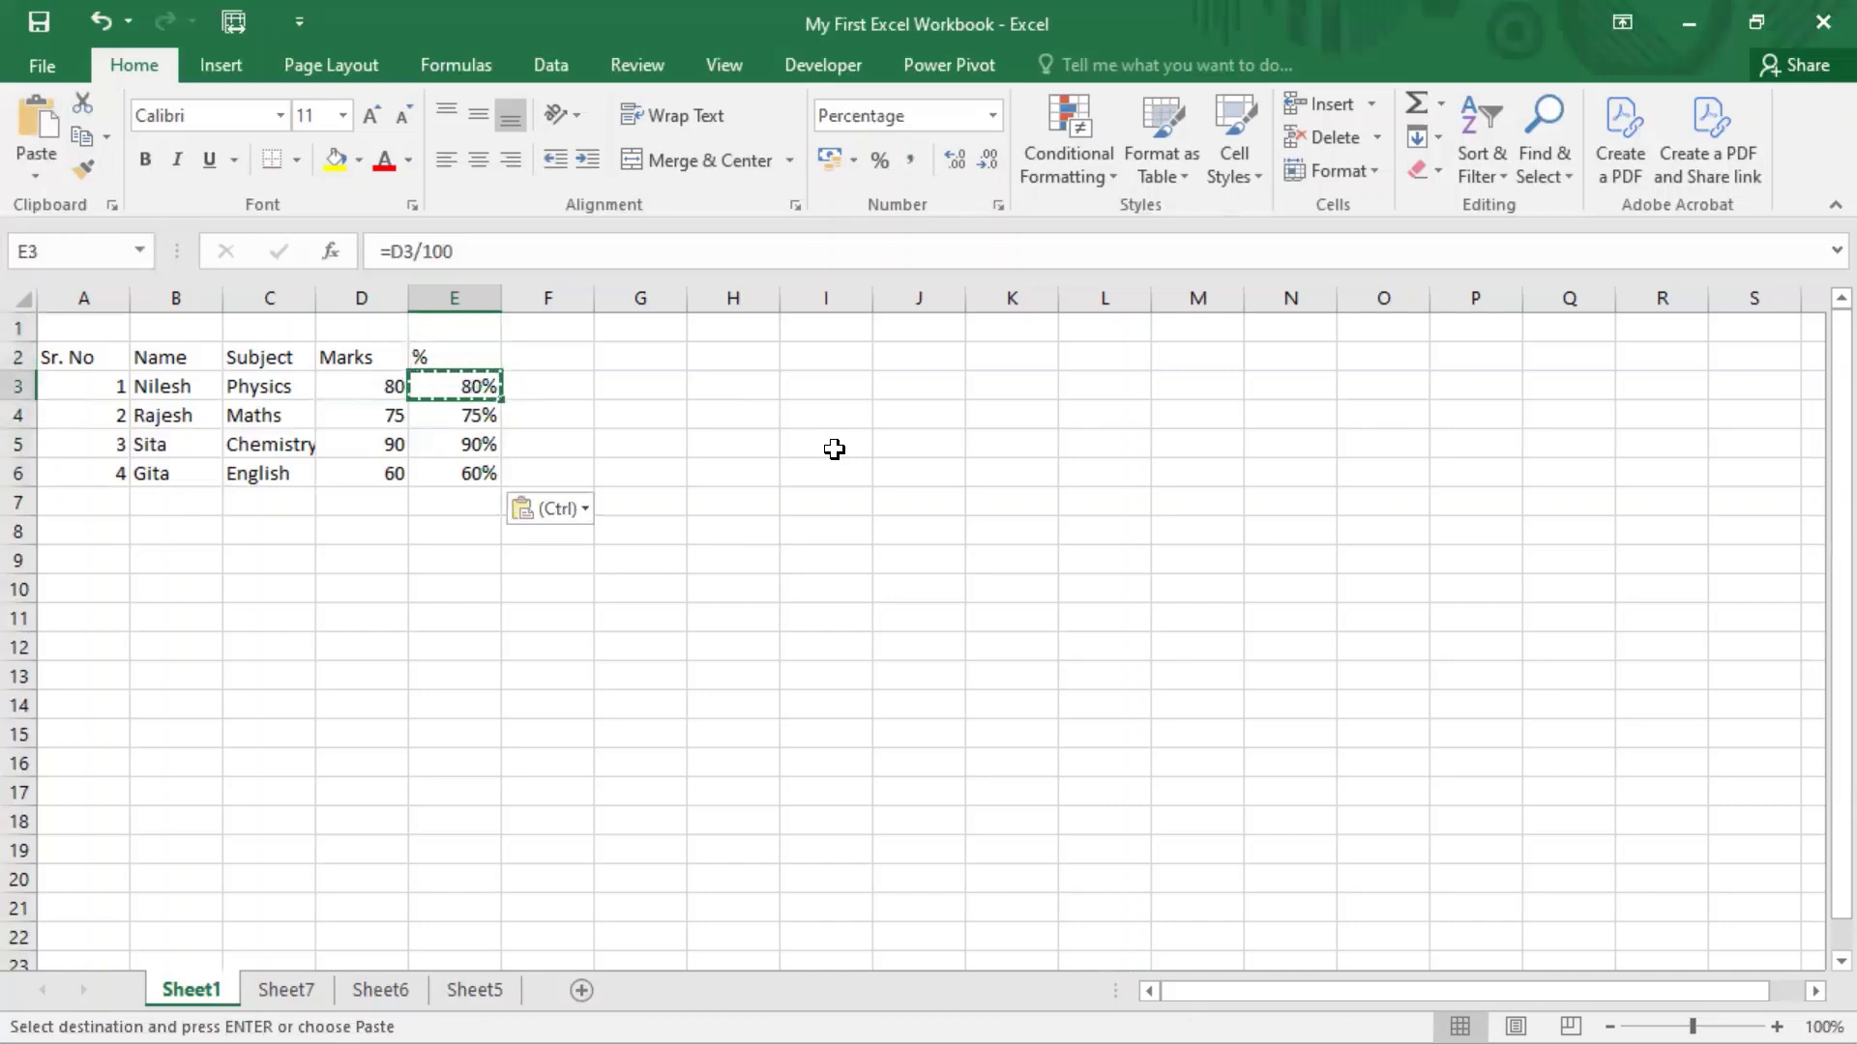
key("Left")
key("Left")
key("Left")
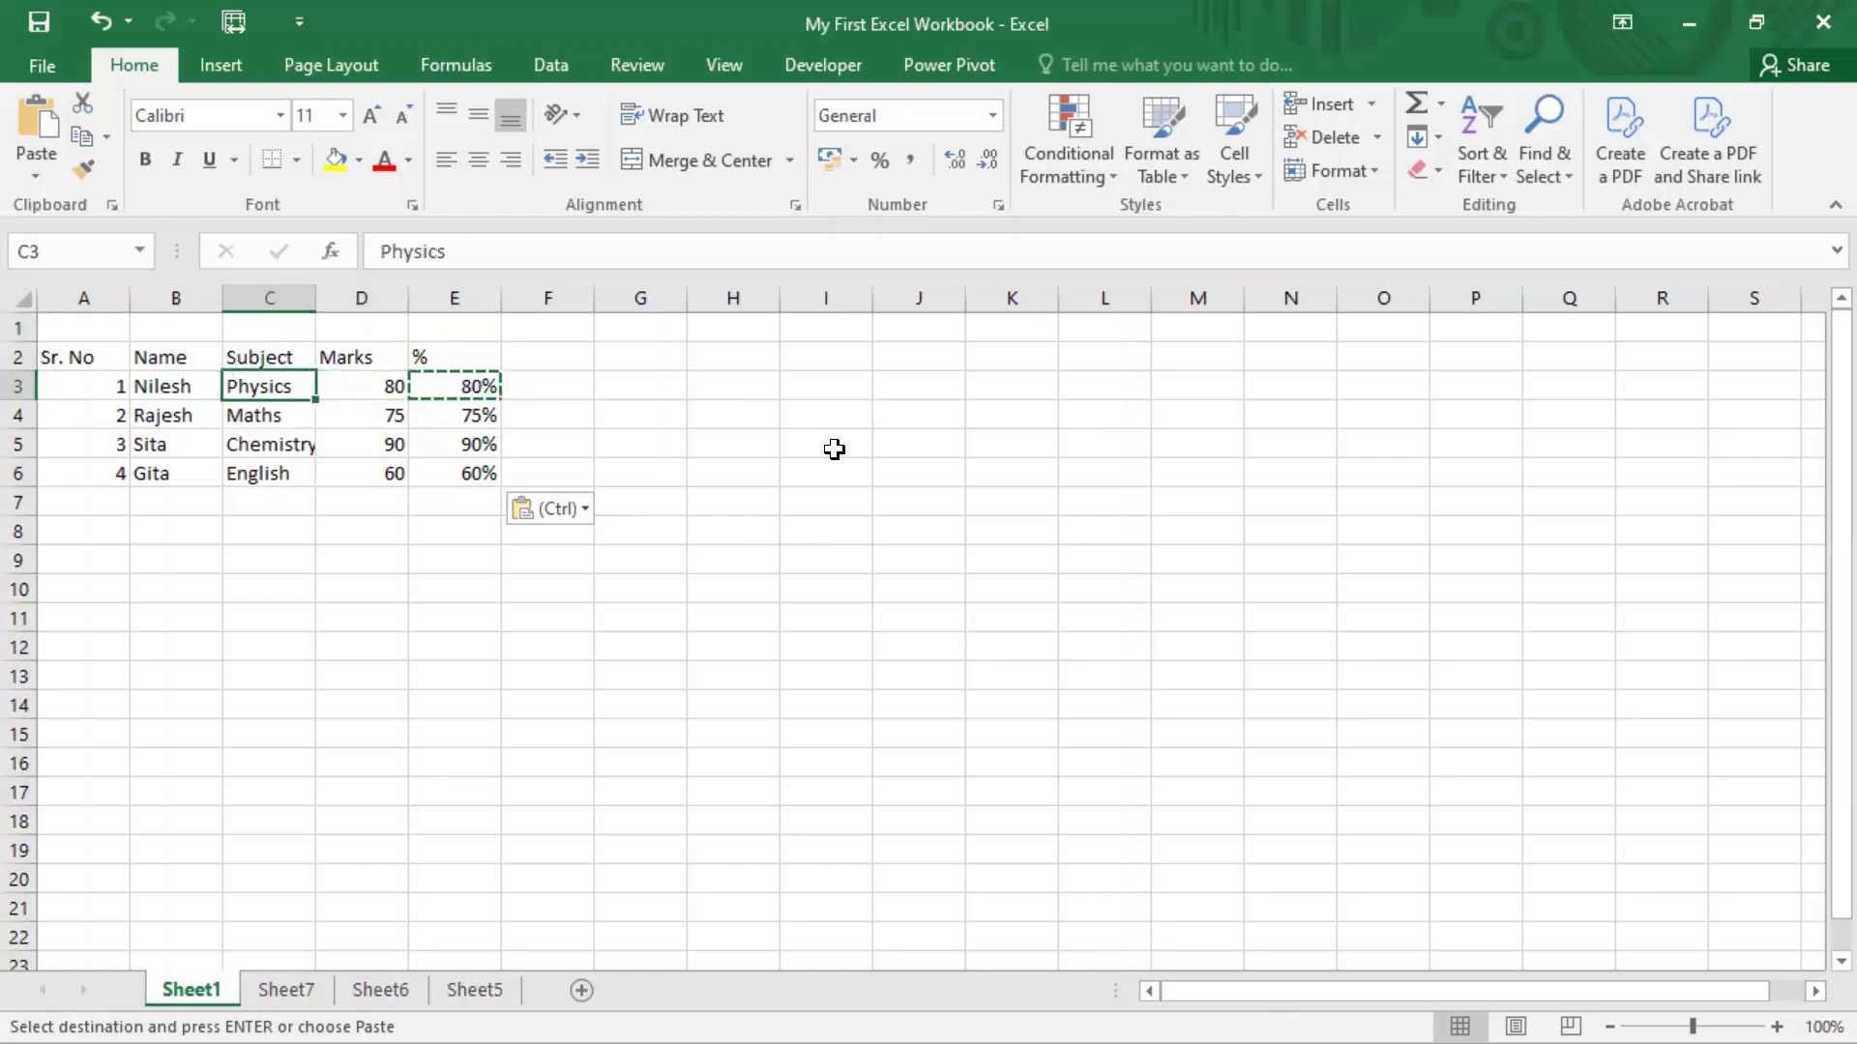
key("Right")
key("Right")
key("Right")
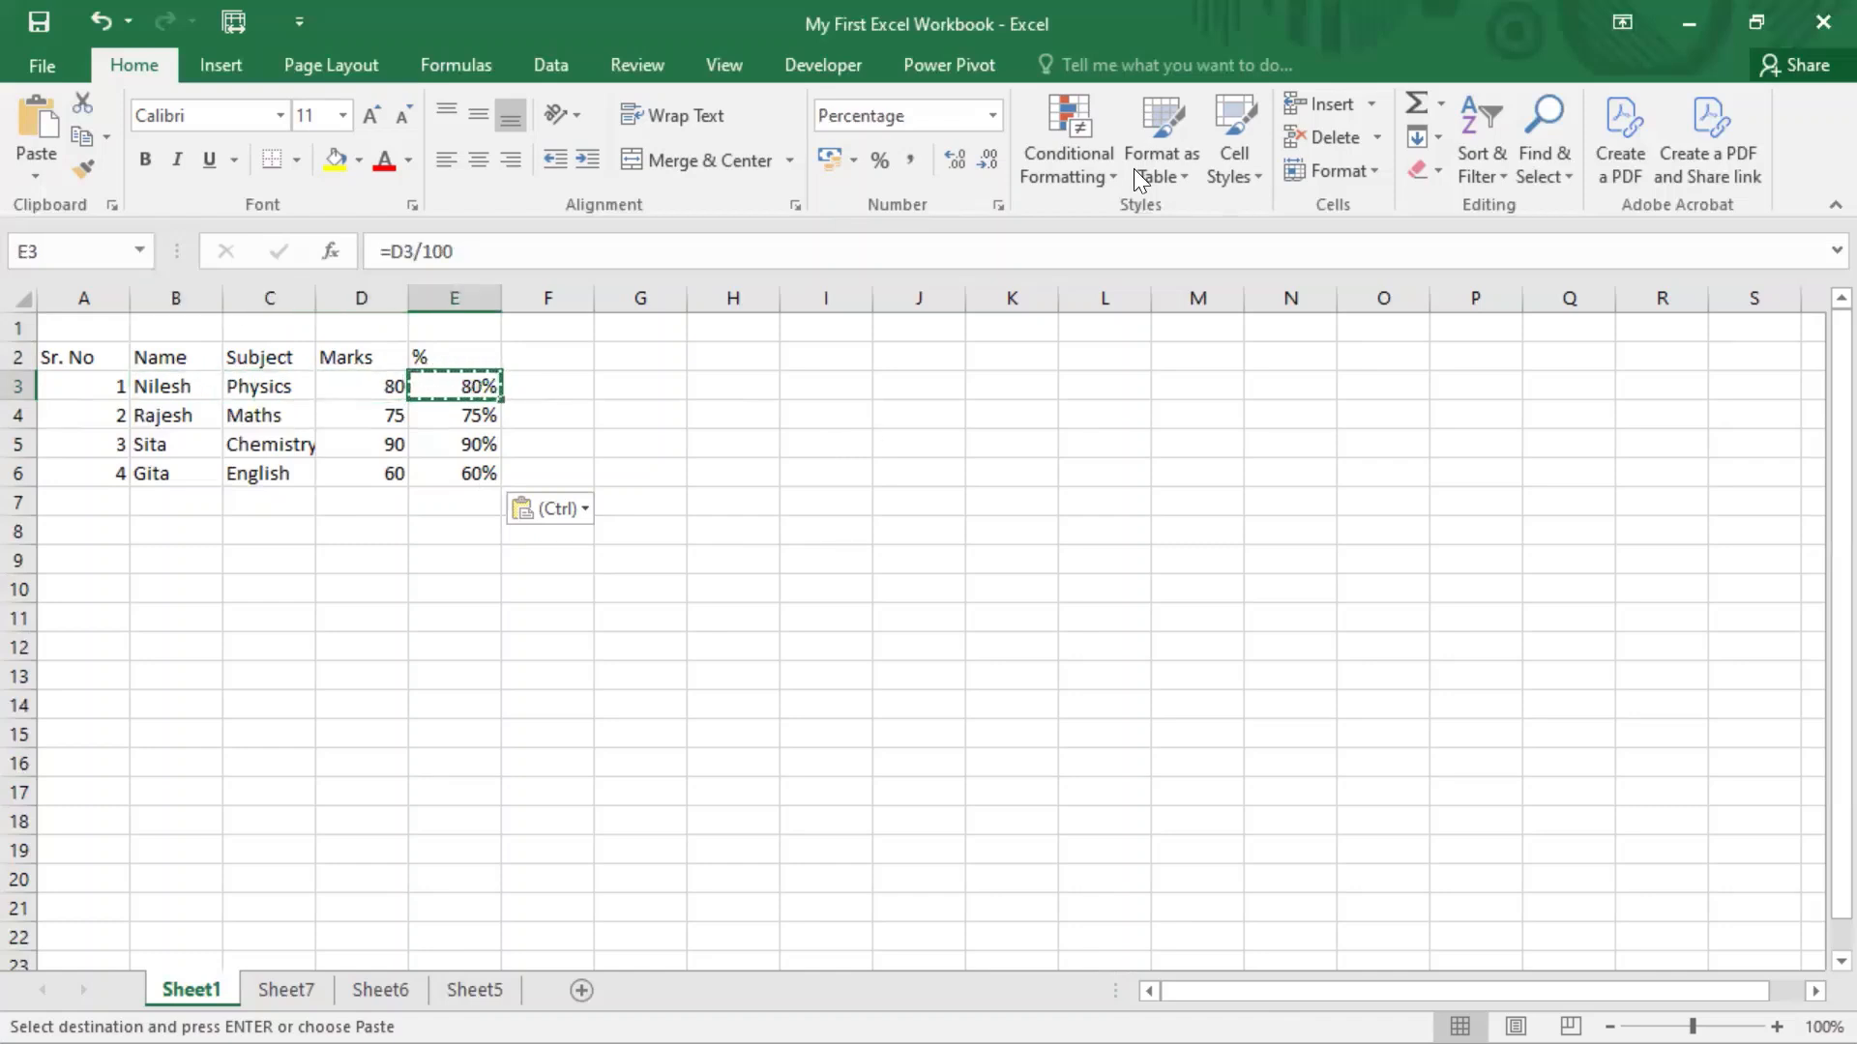
Step: End copy mode so cell E3 is no longer marked for copying
left_click(926, 2)
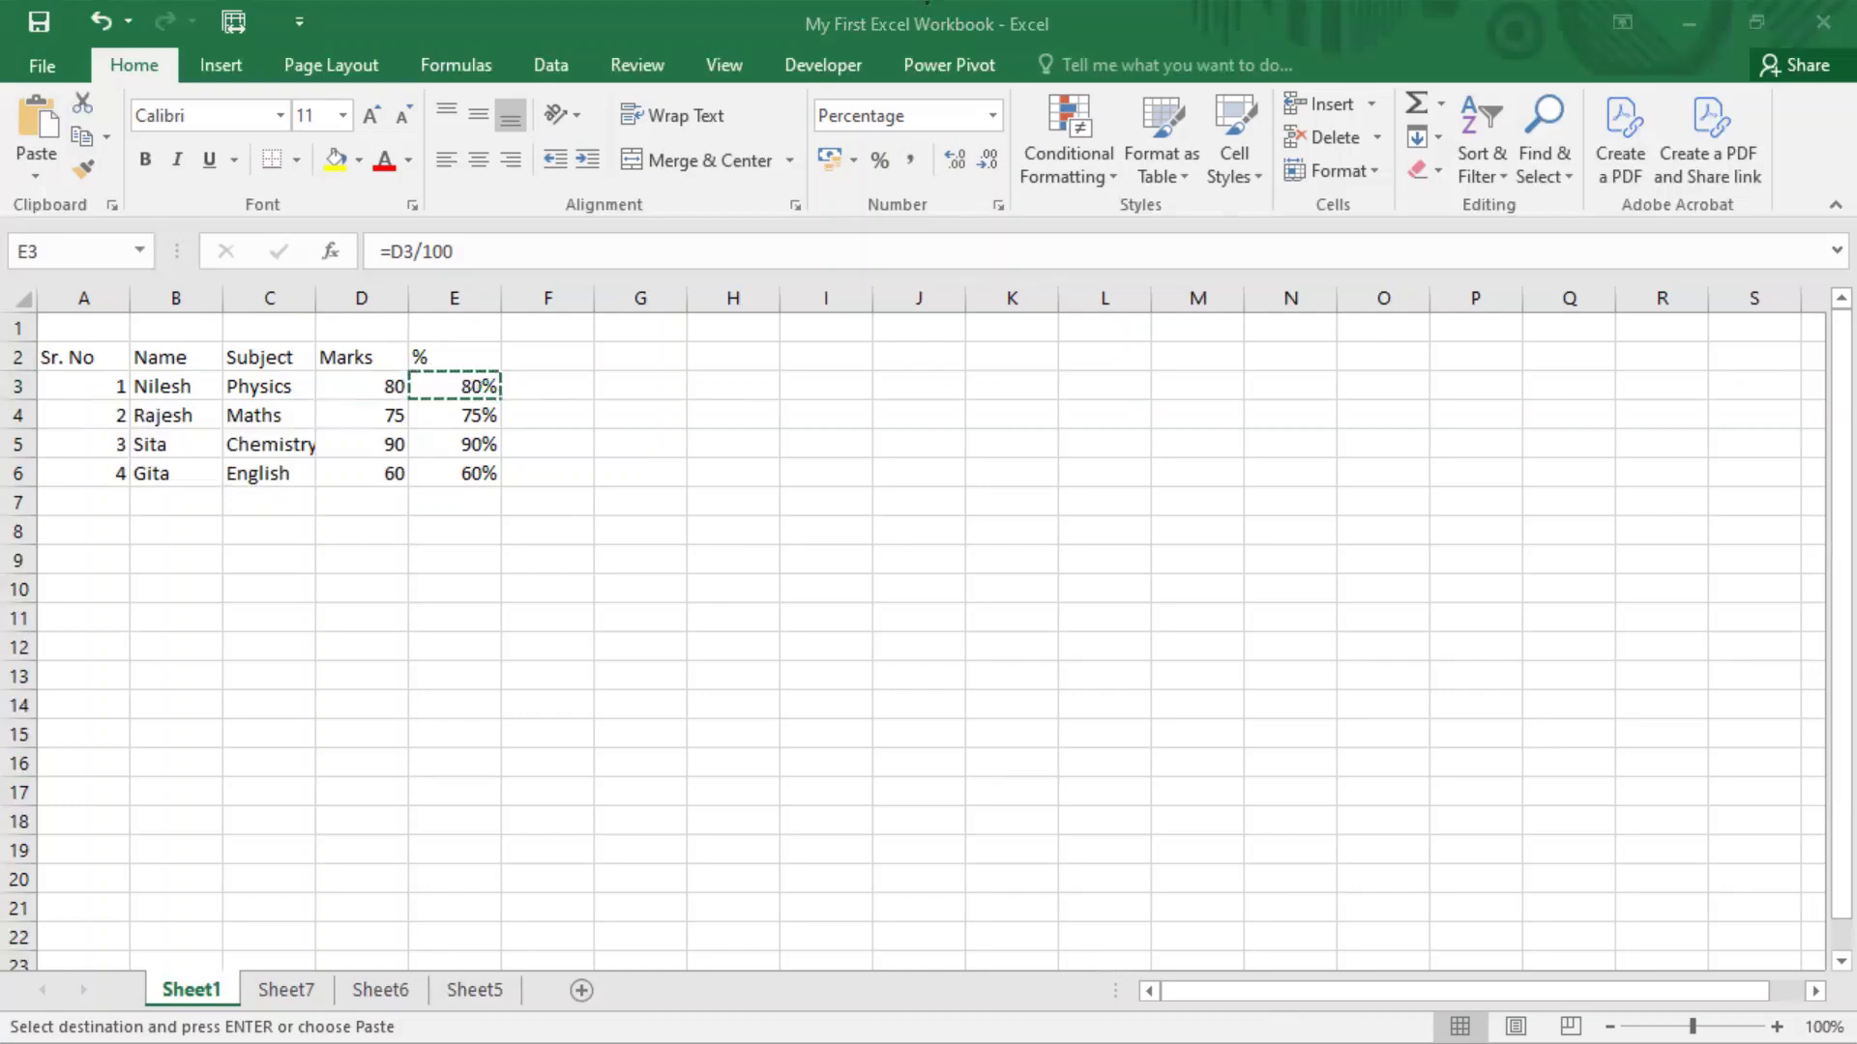
left_click(927, 14)
key("Escape")
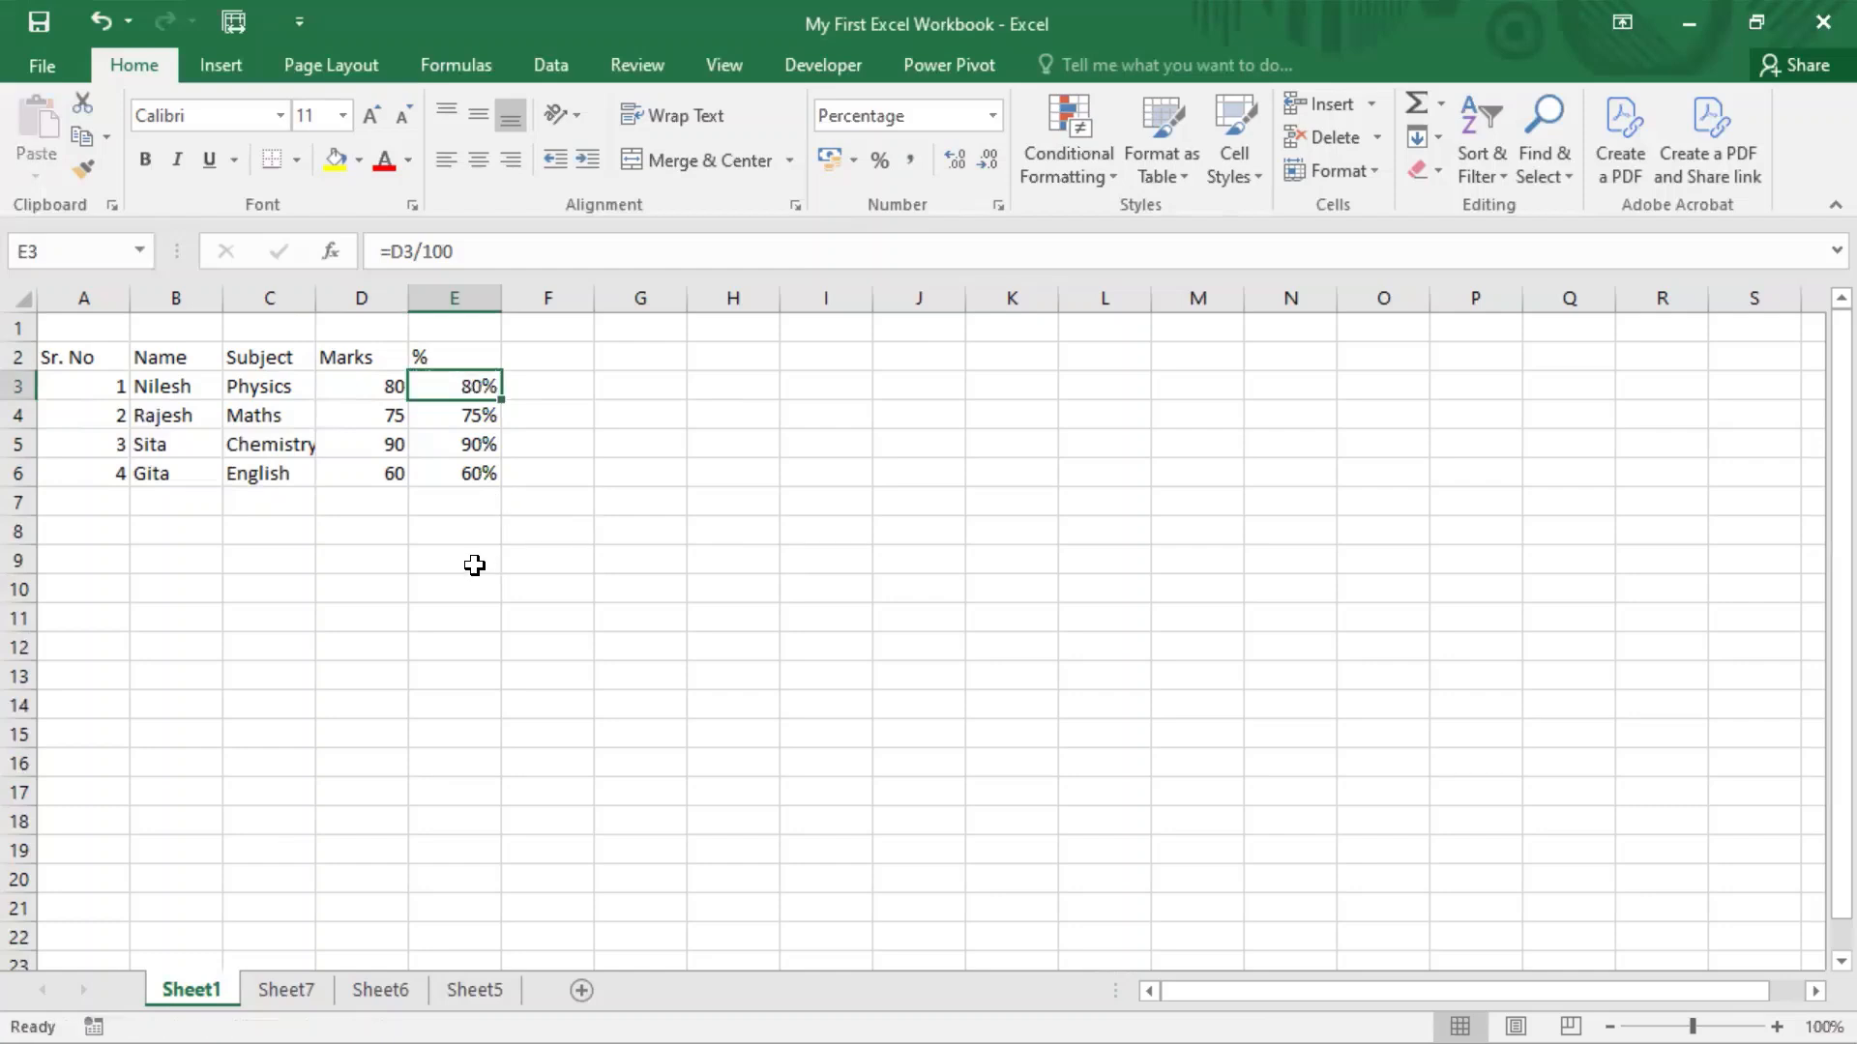
Step: Replace the subject in cell C6 with Biology
left_click(270, 475)
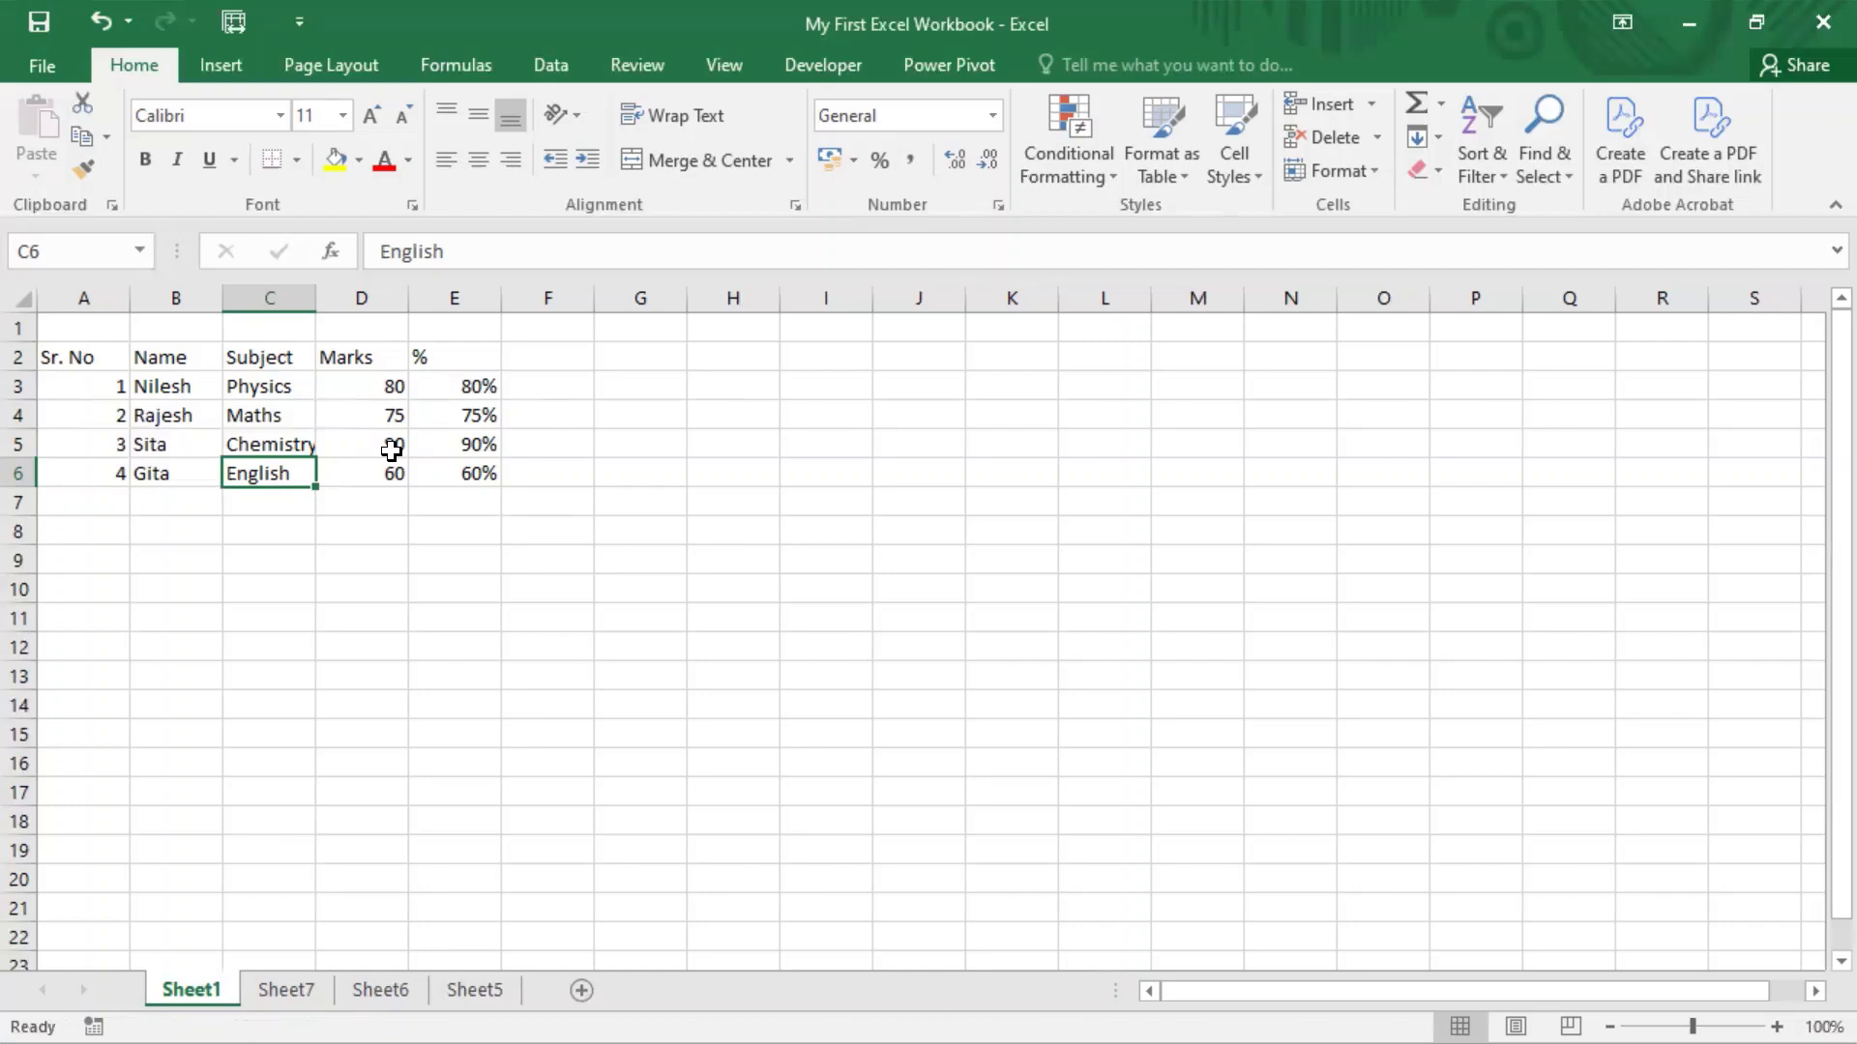
type("Biology")
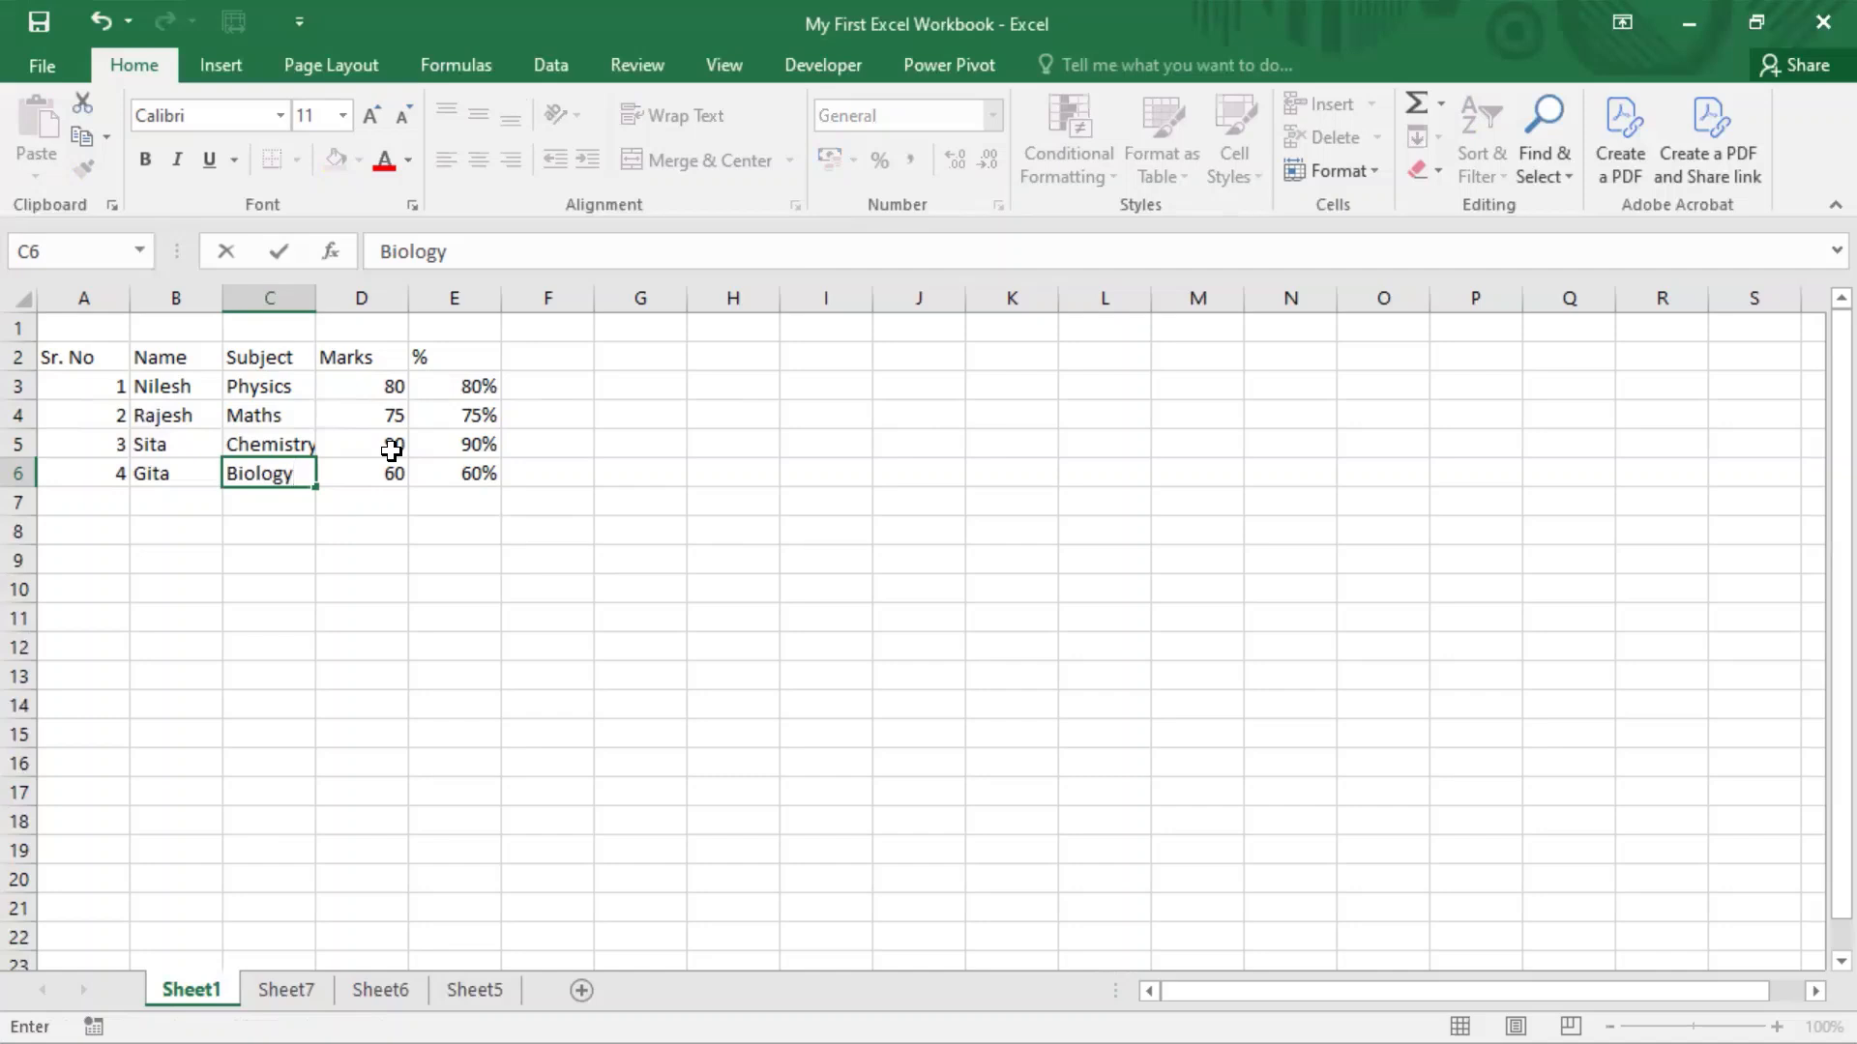
key("Return")
key("Up")
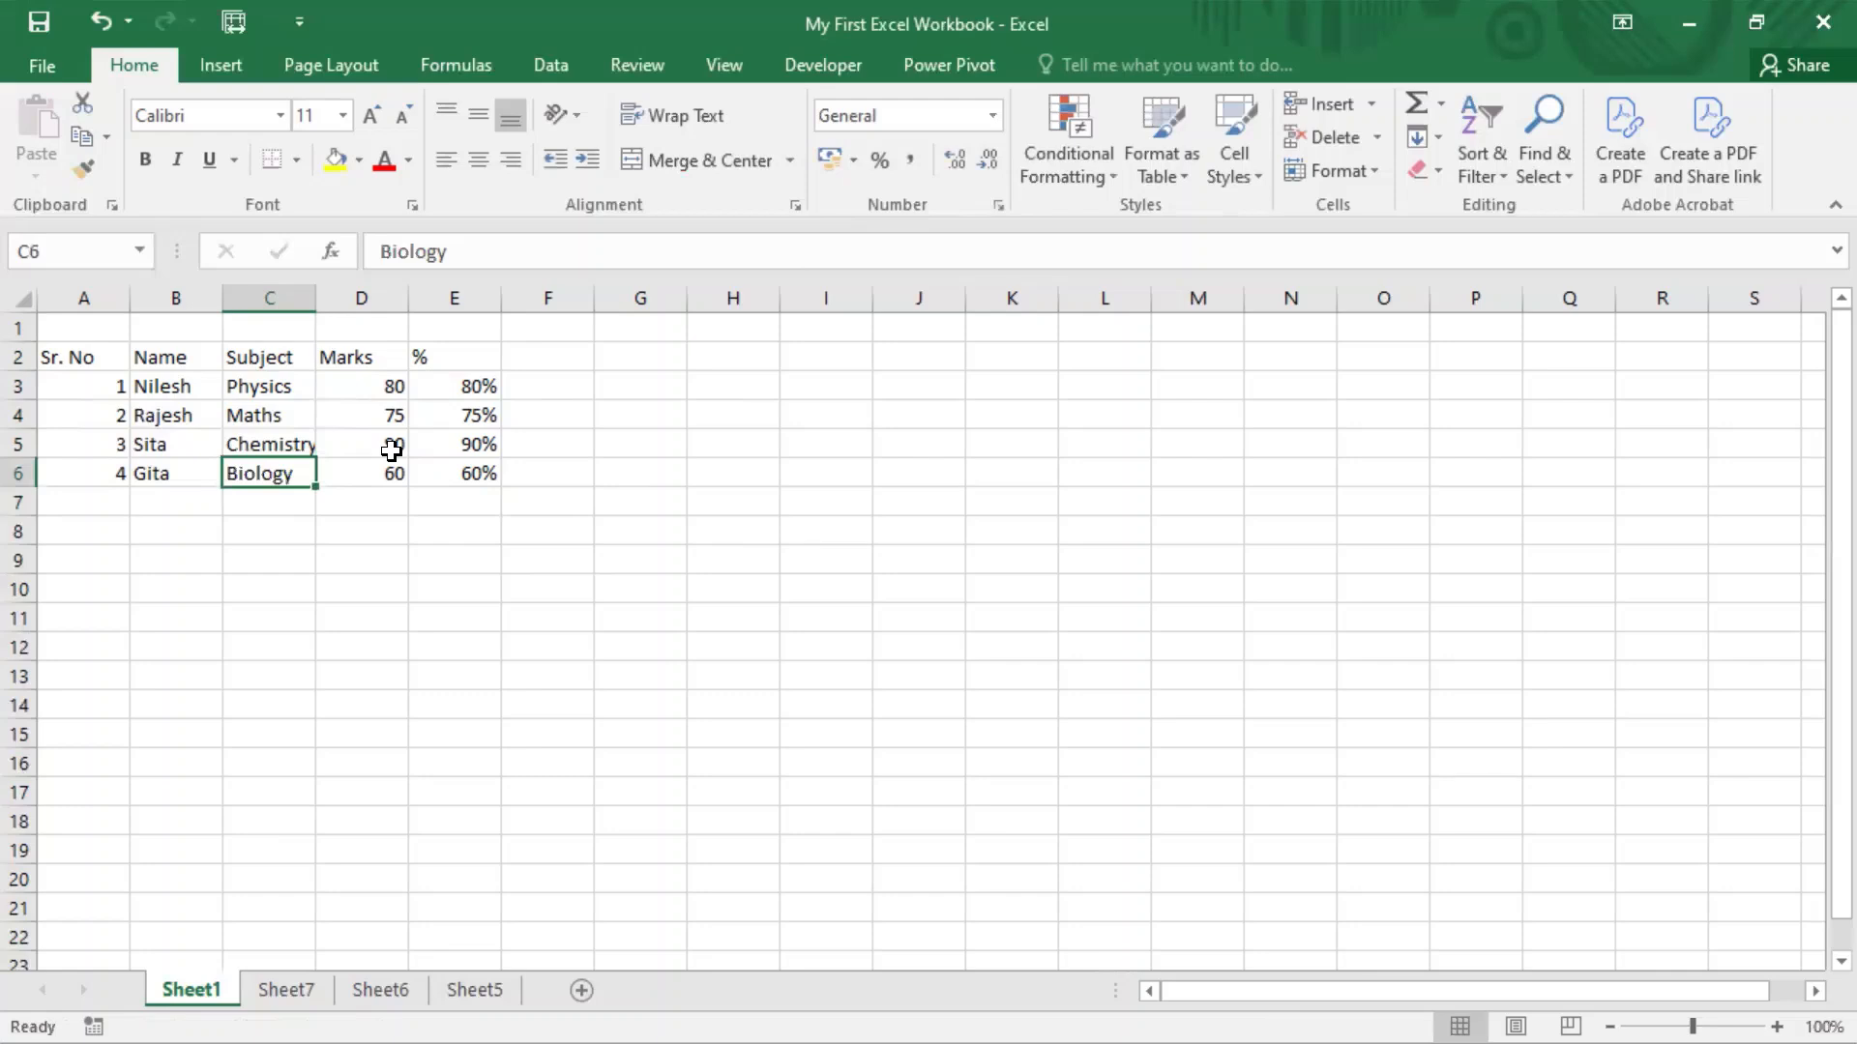
Step: Try adding arbitrary trial text after Biology inside cell C6, and cancel the edit
double_click(299, 468)
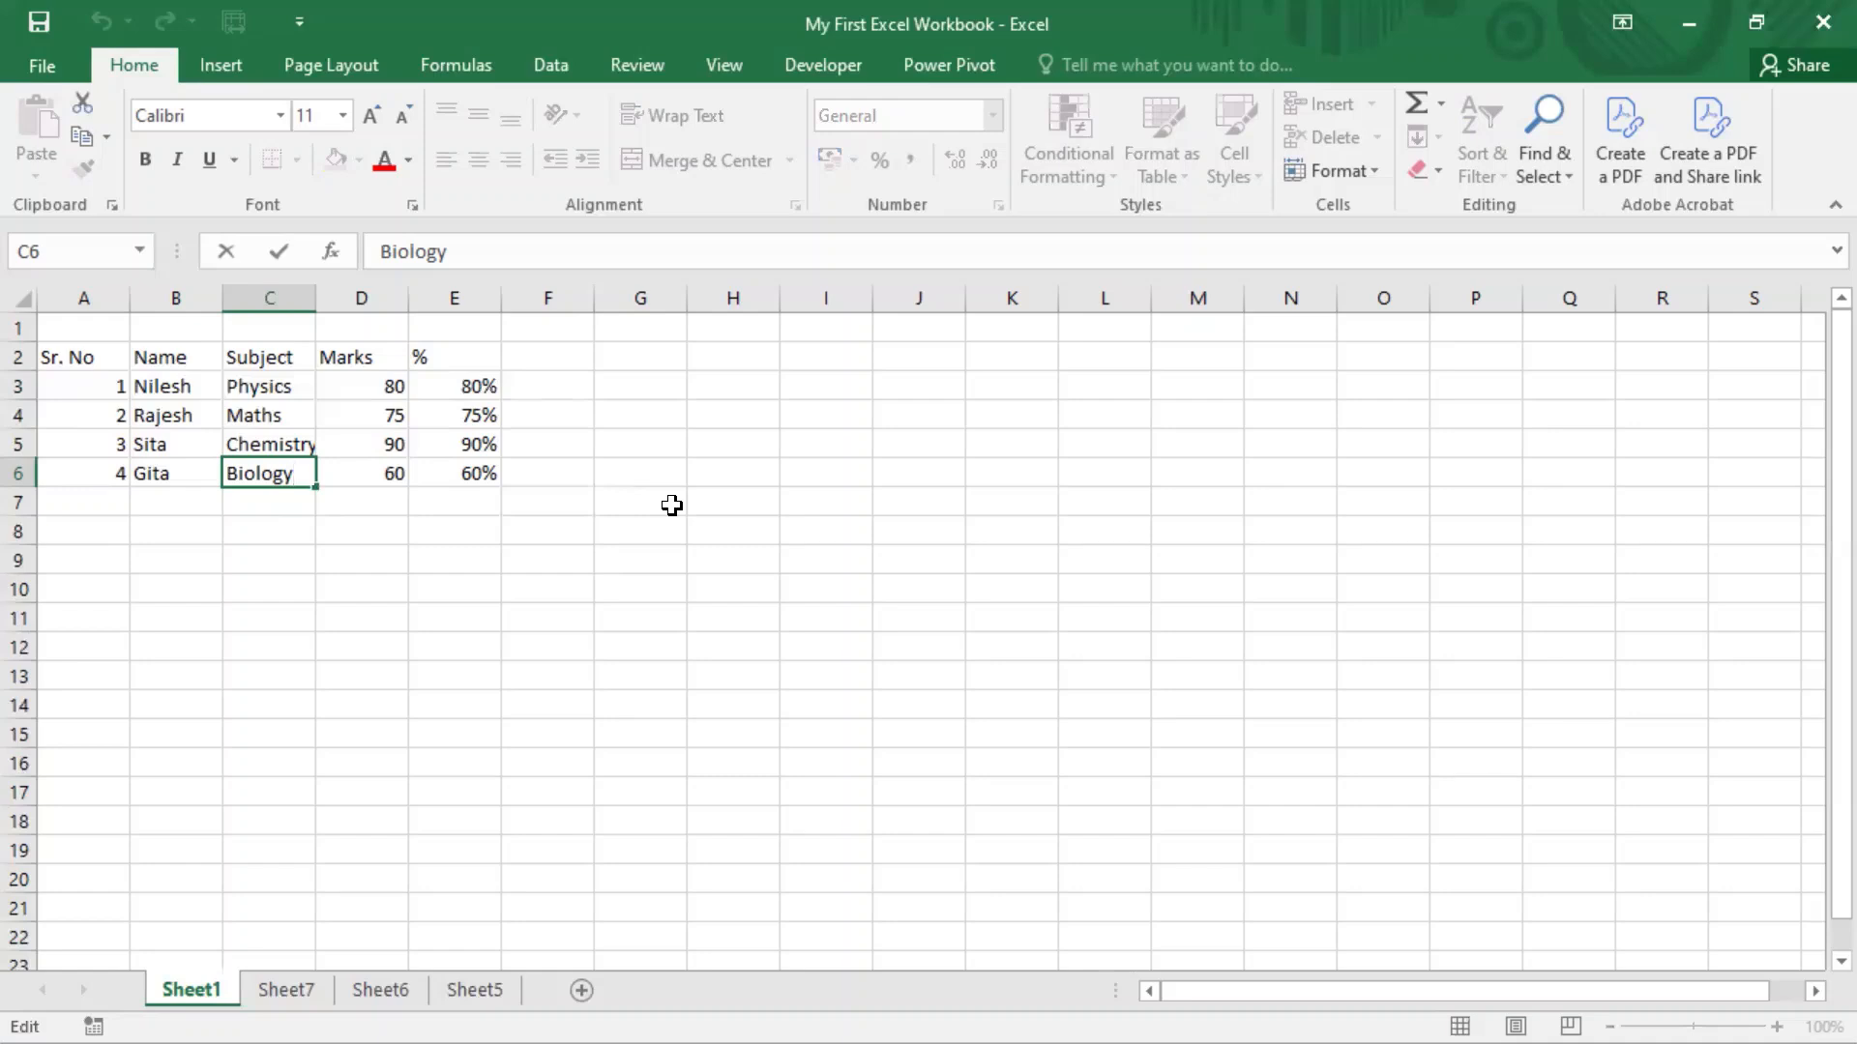
type(";laksd")
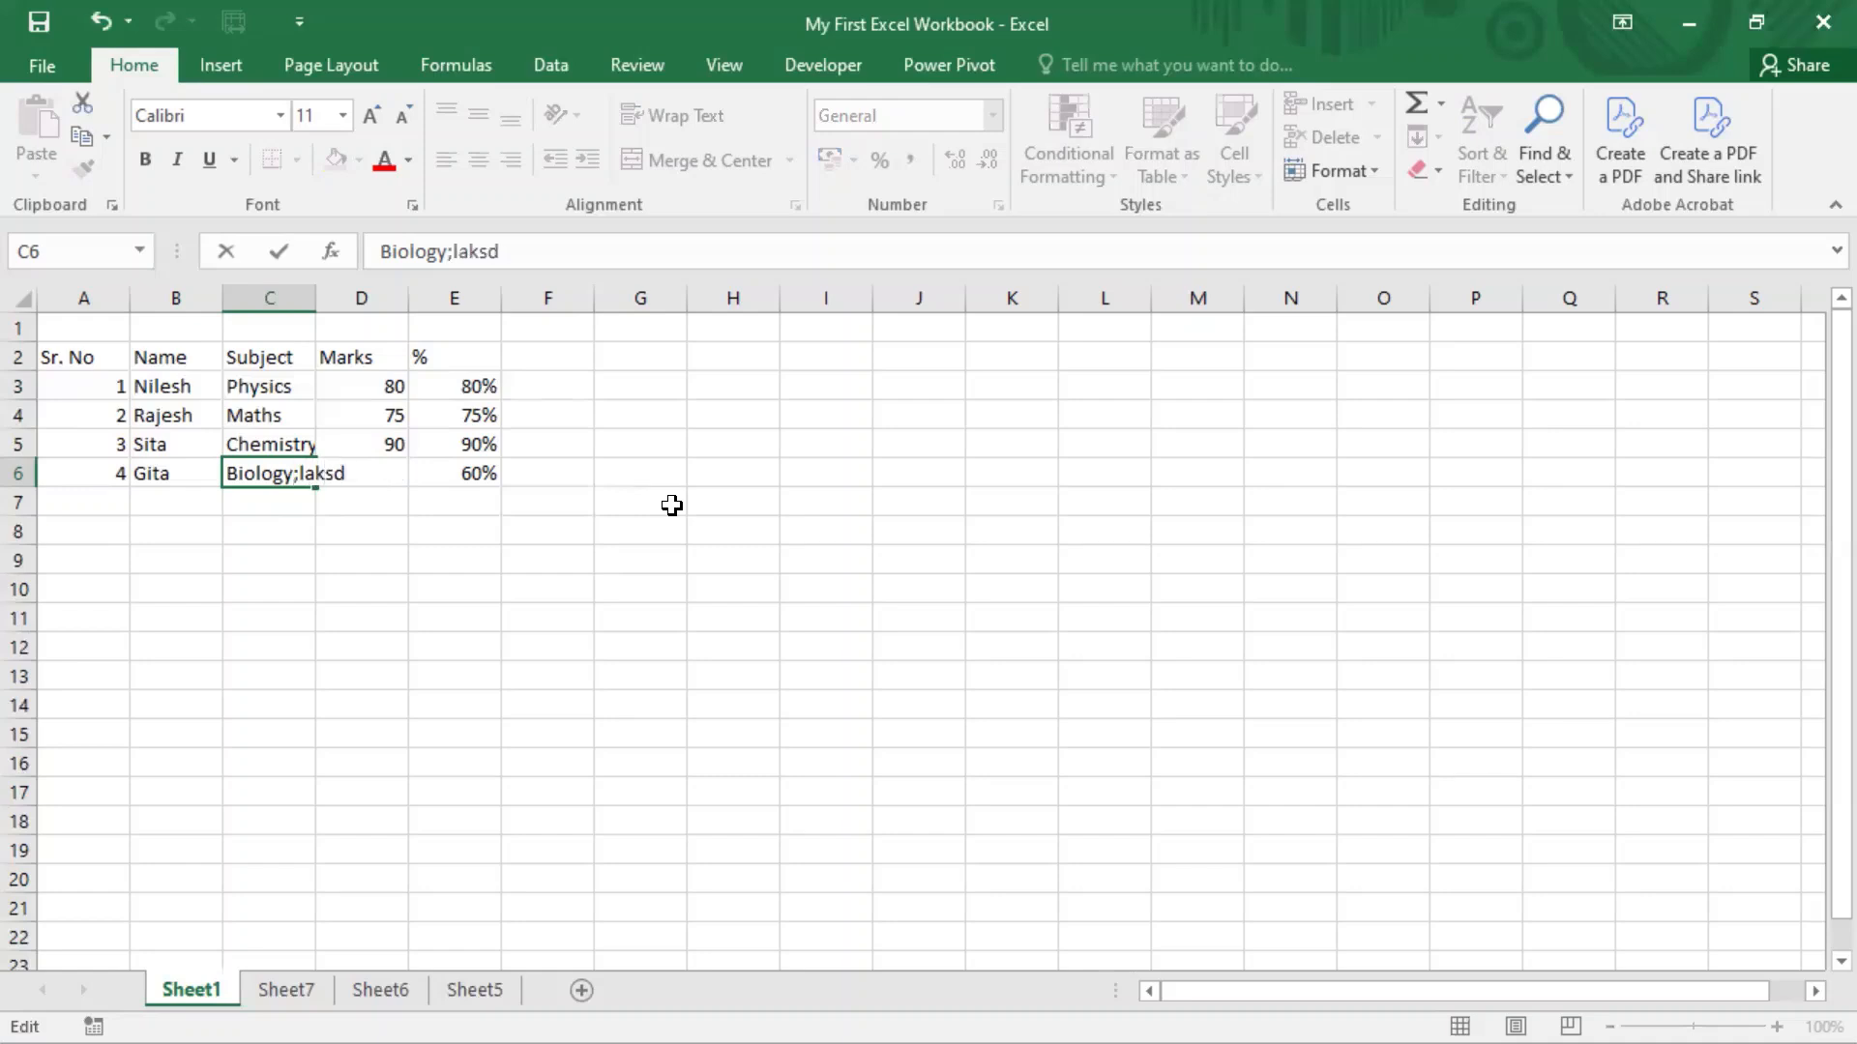
key("BackSpace")
key("BackSpace")
key("BackSpace")
key("BackSpace")
key("BackSpace")
key("BackSpace")
type("jlaskdflas")
key("Escape")
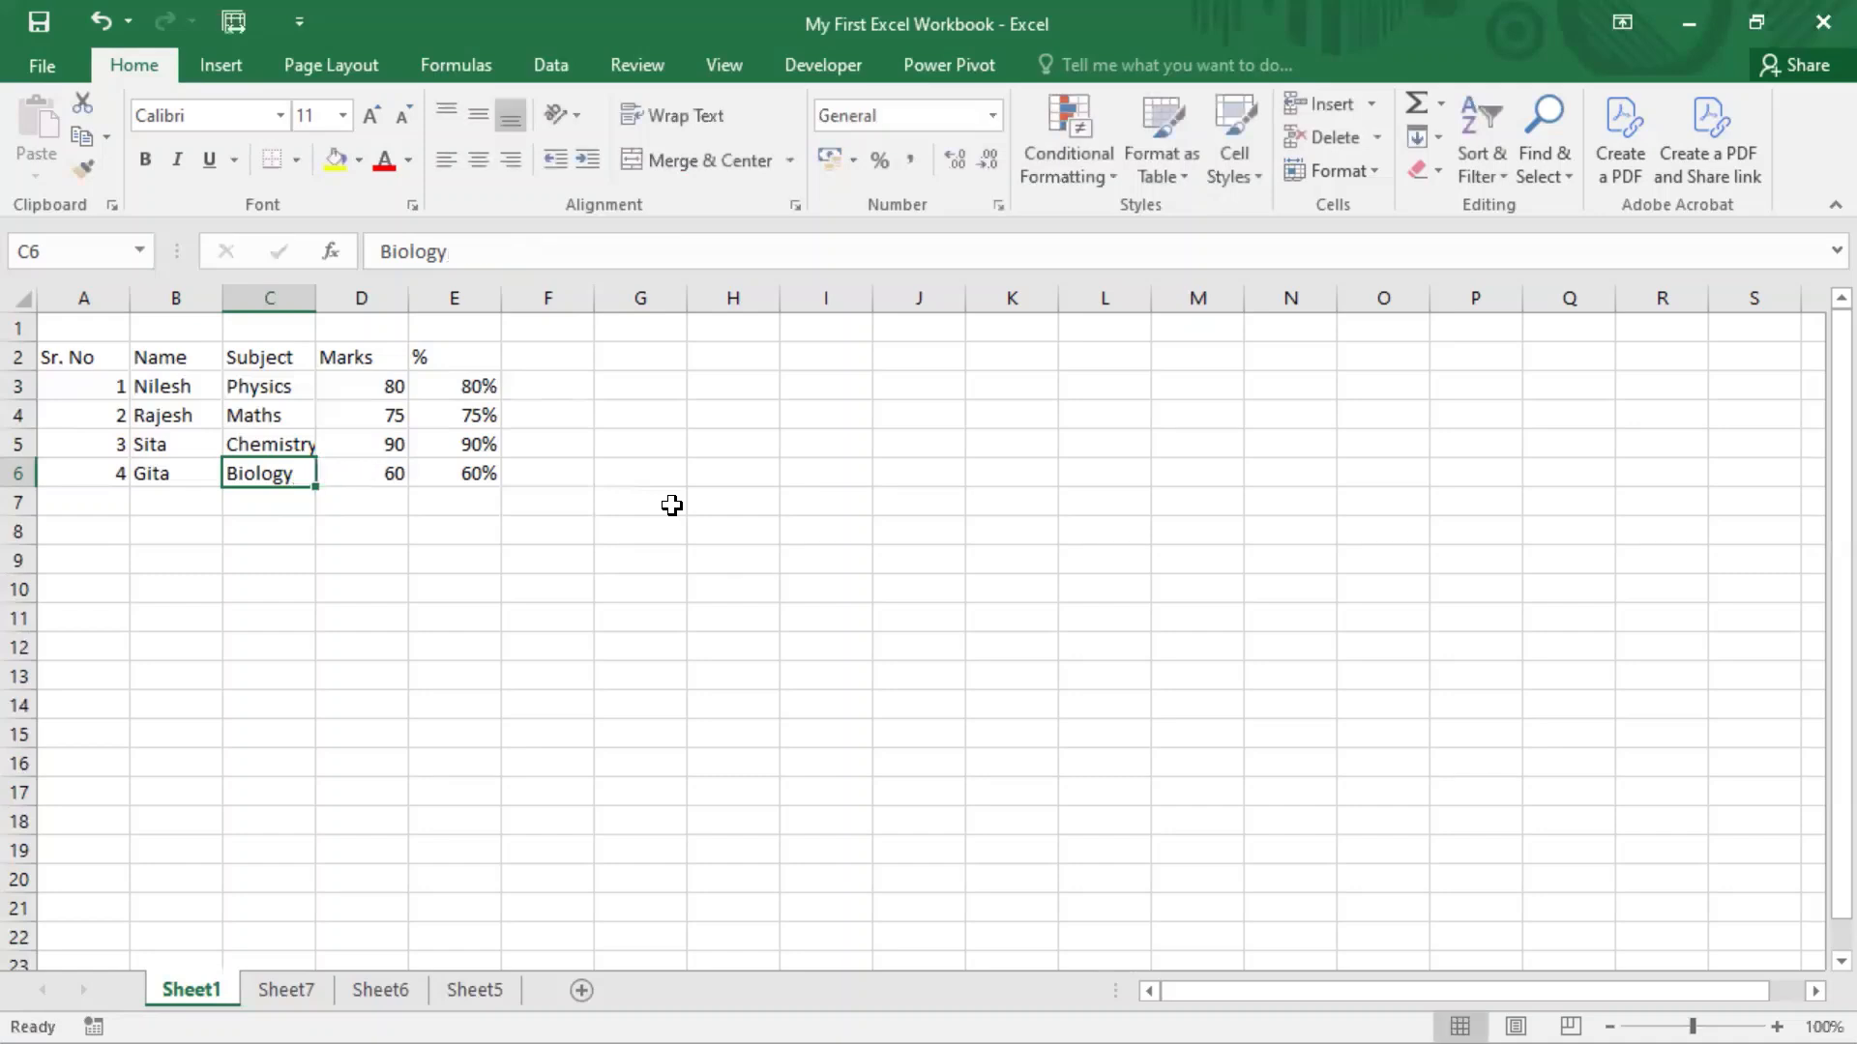
Step: Reselect cell C6, add -1 to the end of Biology in place, and erase it again
left_click(280, 532)
left_click(291, 586)
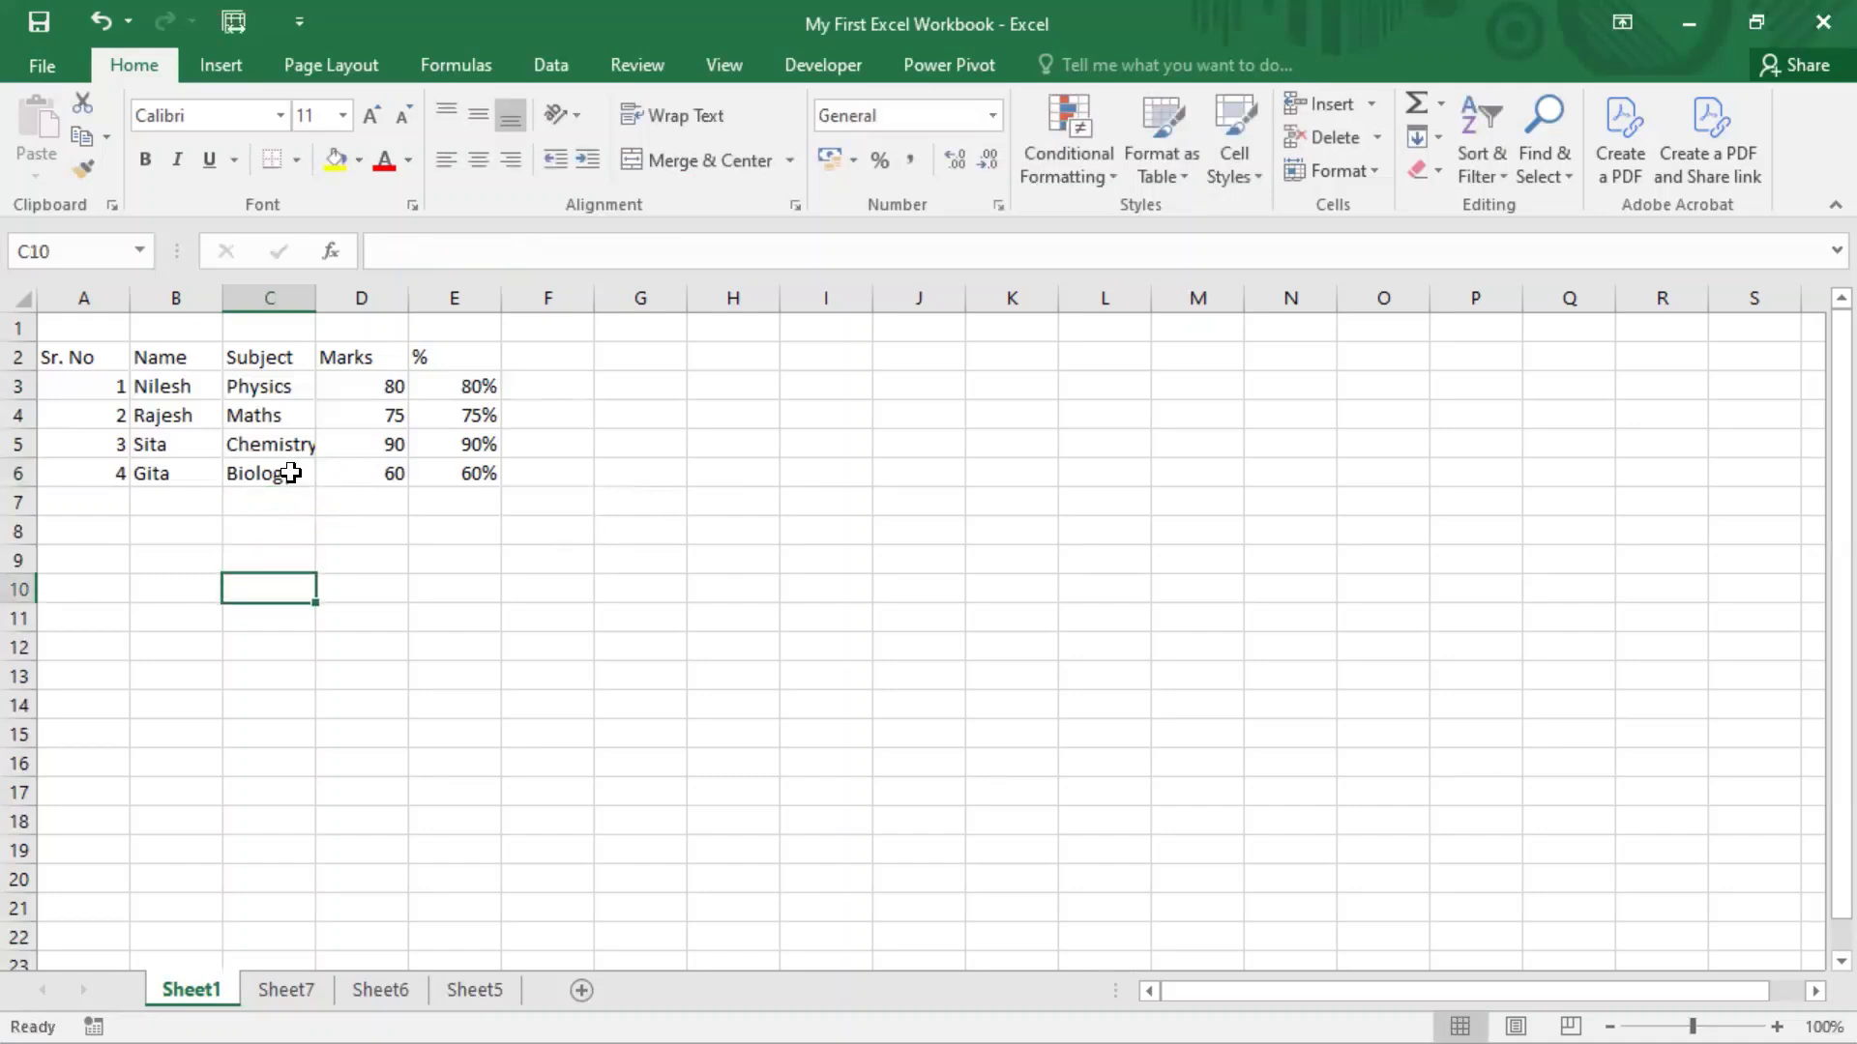
left_click(290, 473)
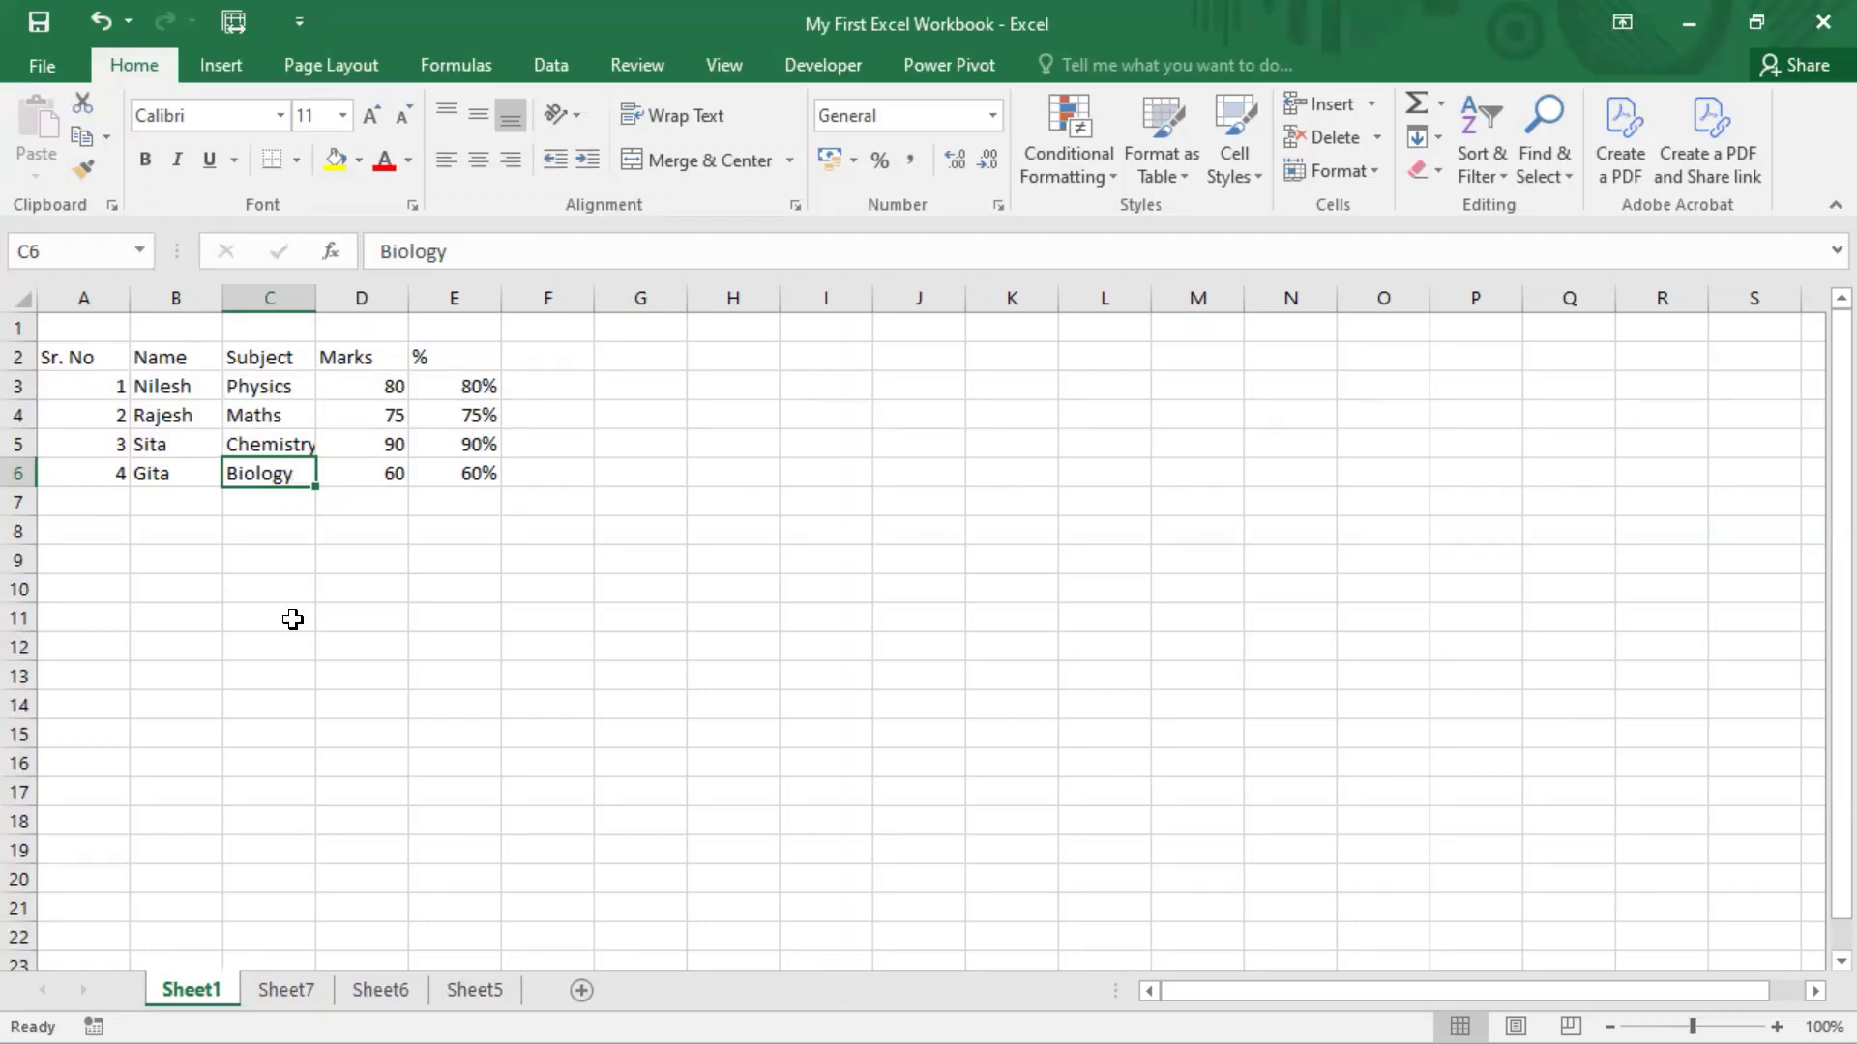
double_click(295, 473)
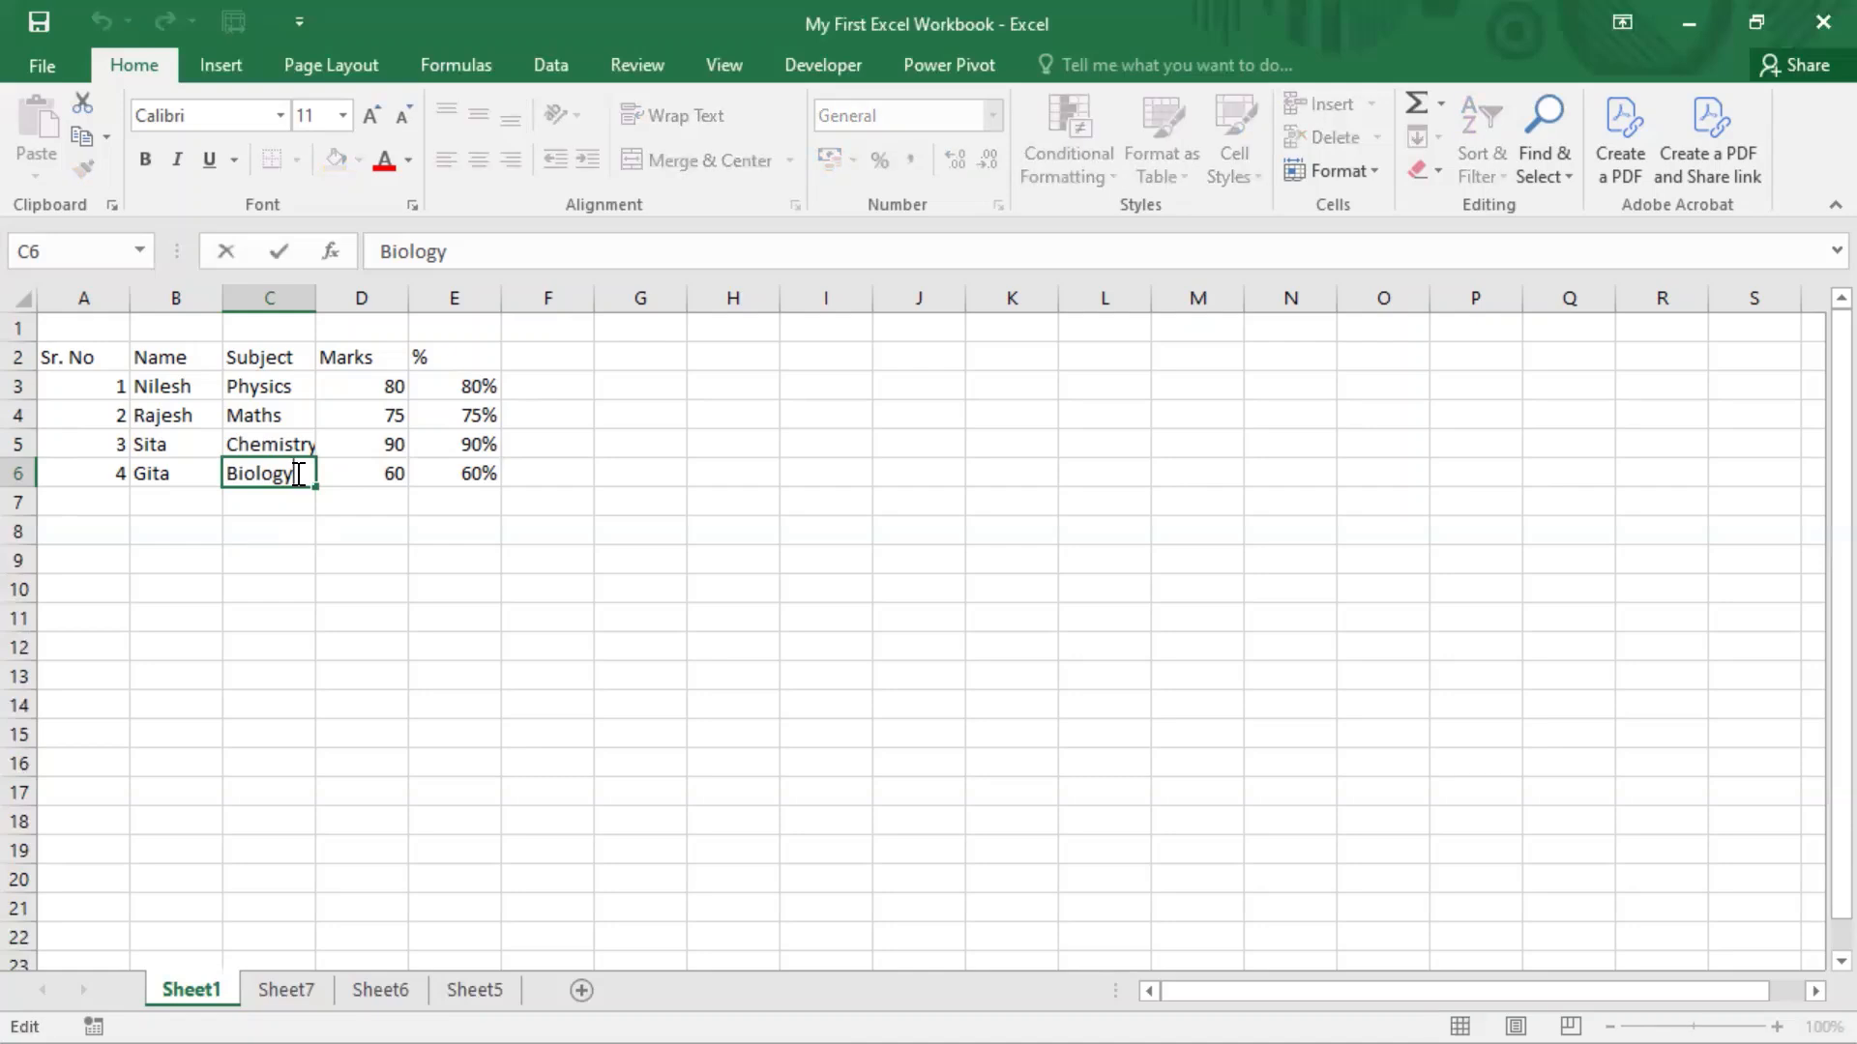
type("-1")
key("BackSpace")
key("BackSpace")
Step: Insert the trial letters sadfas after the B of Biology in cell C6, delete them, and commit the original entry
key("Left")
key("Left")
key("Left")
key("Left")
key("Left")
key("Left")
key("Right")
key("Right")
key("Left")
key("Left")
type("sadfas")
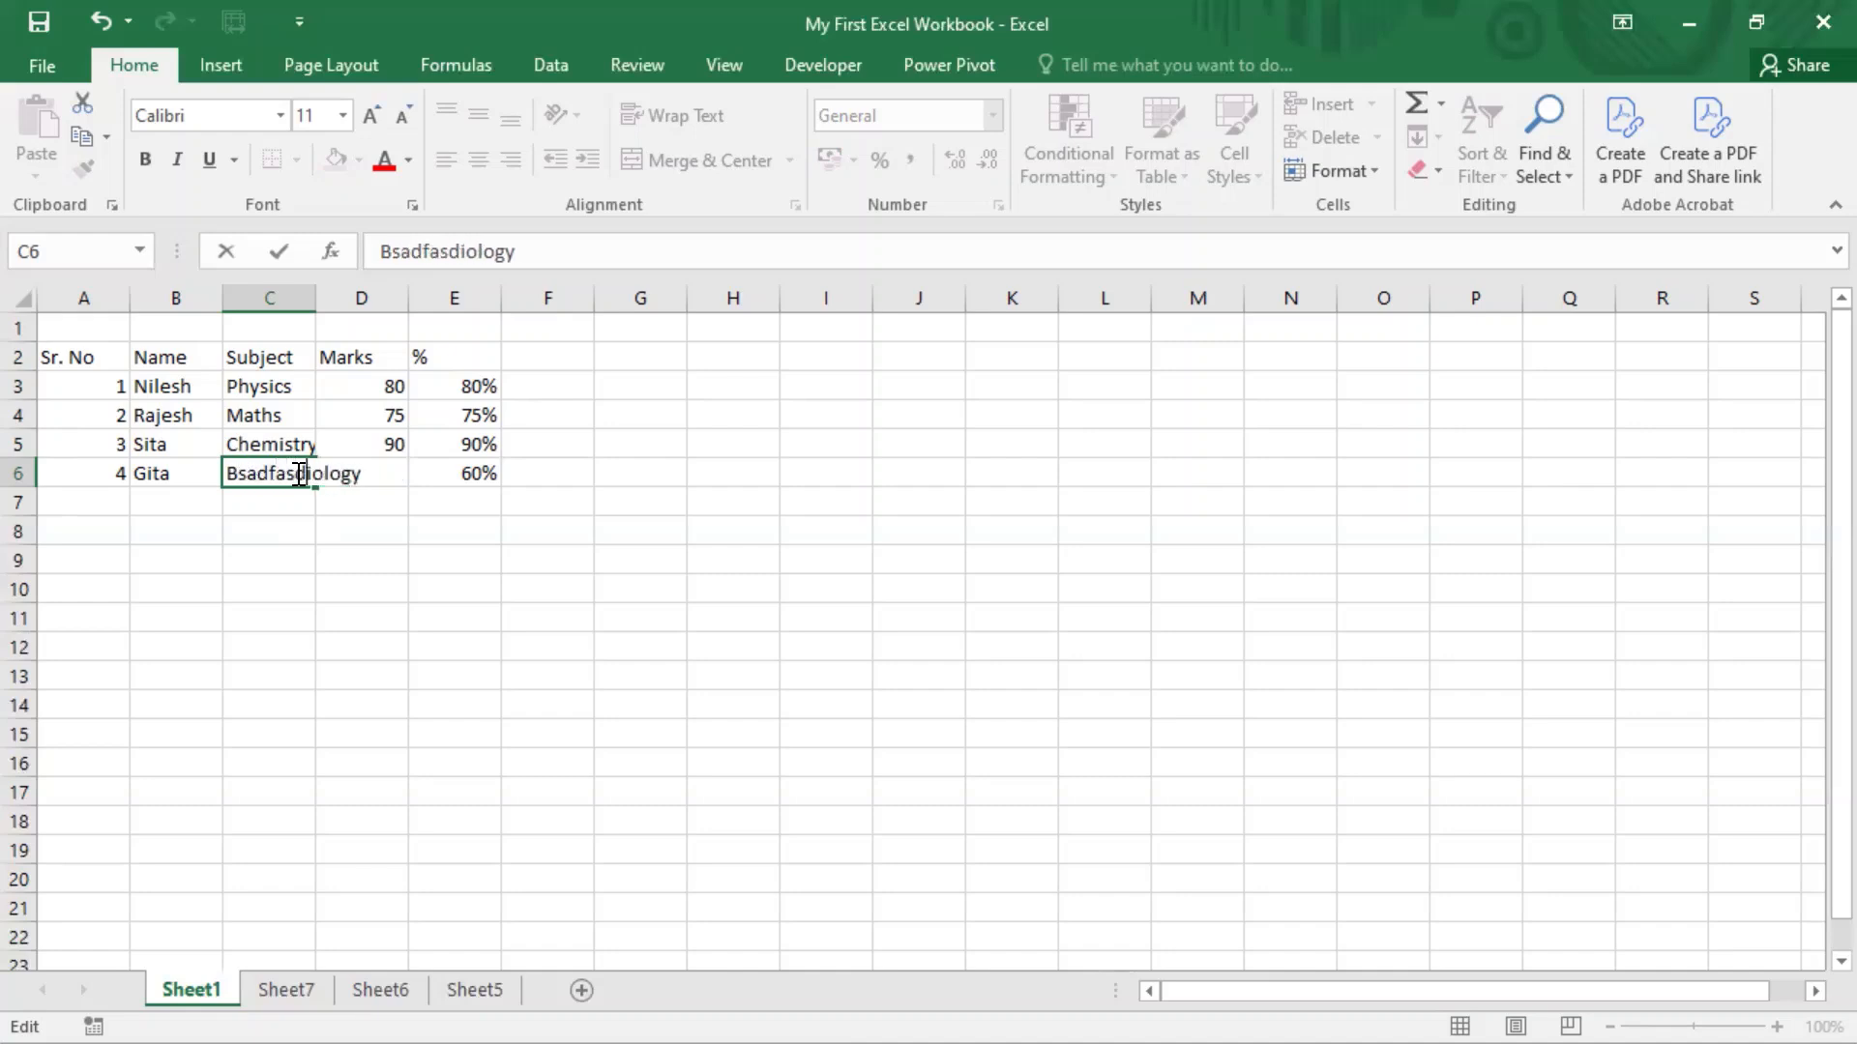
key("BackSpace")
key("BackSpace")
key("BackSpace")
key("BackSpace")
key("BackSpace")
key("BackSpace")
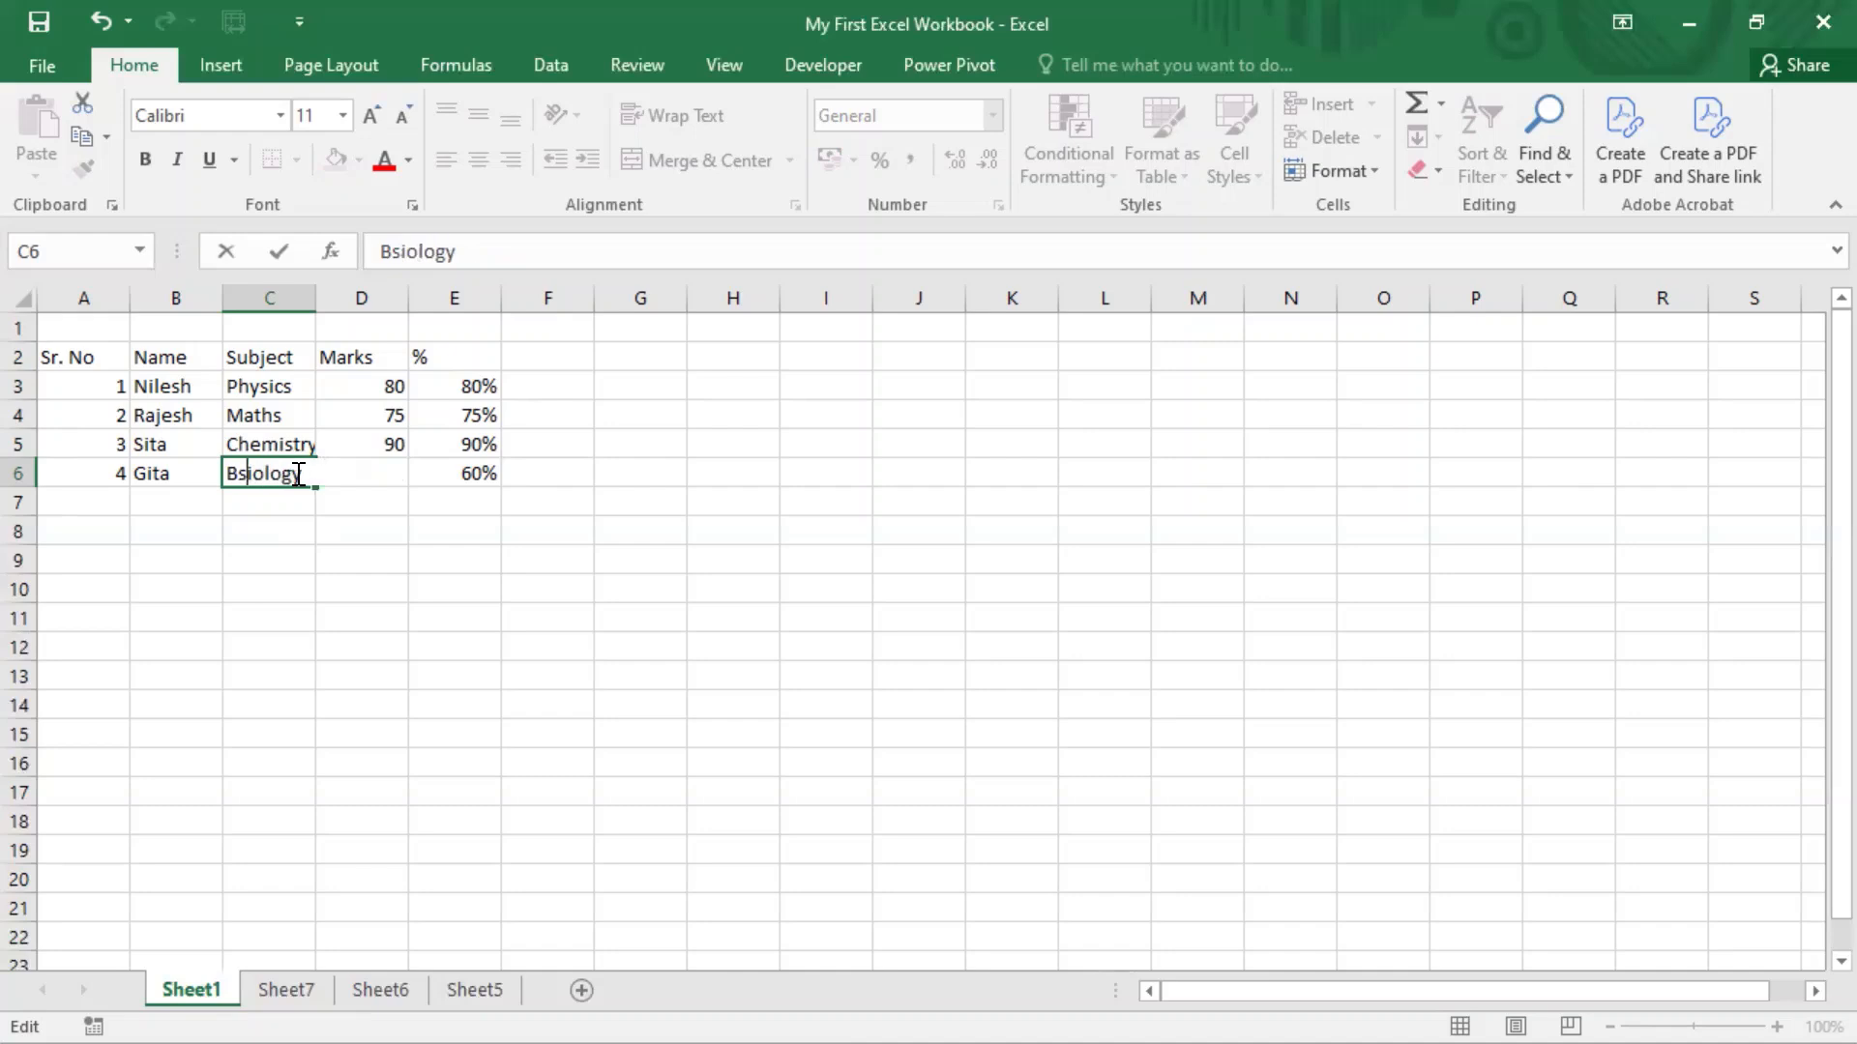
key("BackSpace")
key("Return")
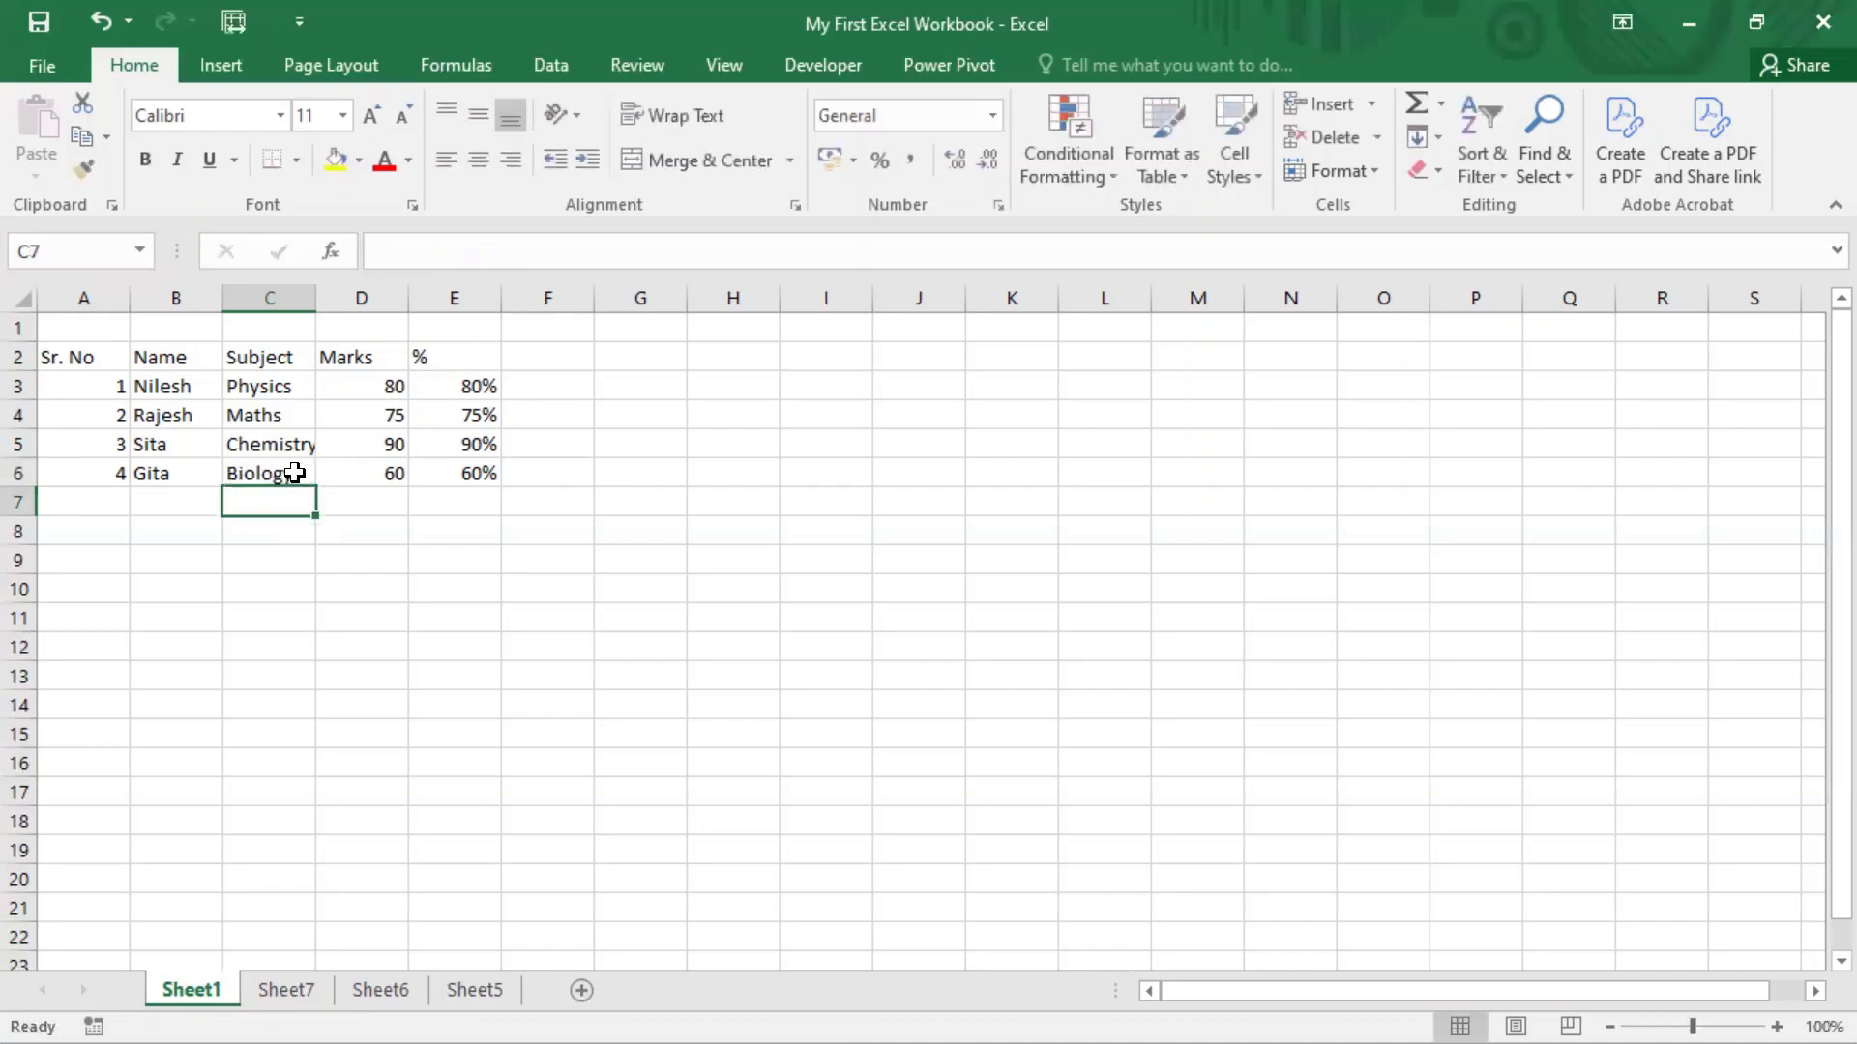
Step: Select cell C6, switch to the On-Screen Keyboard, and use it to open the cell for in-place editing
left_click(295, 473)
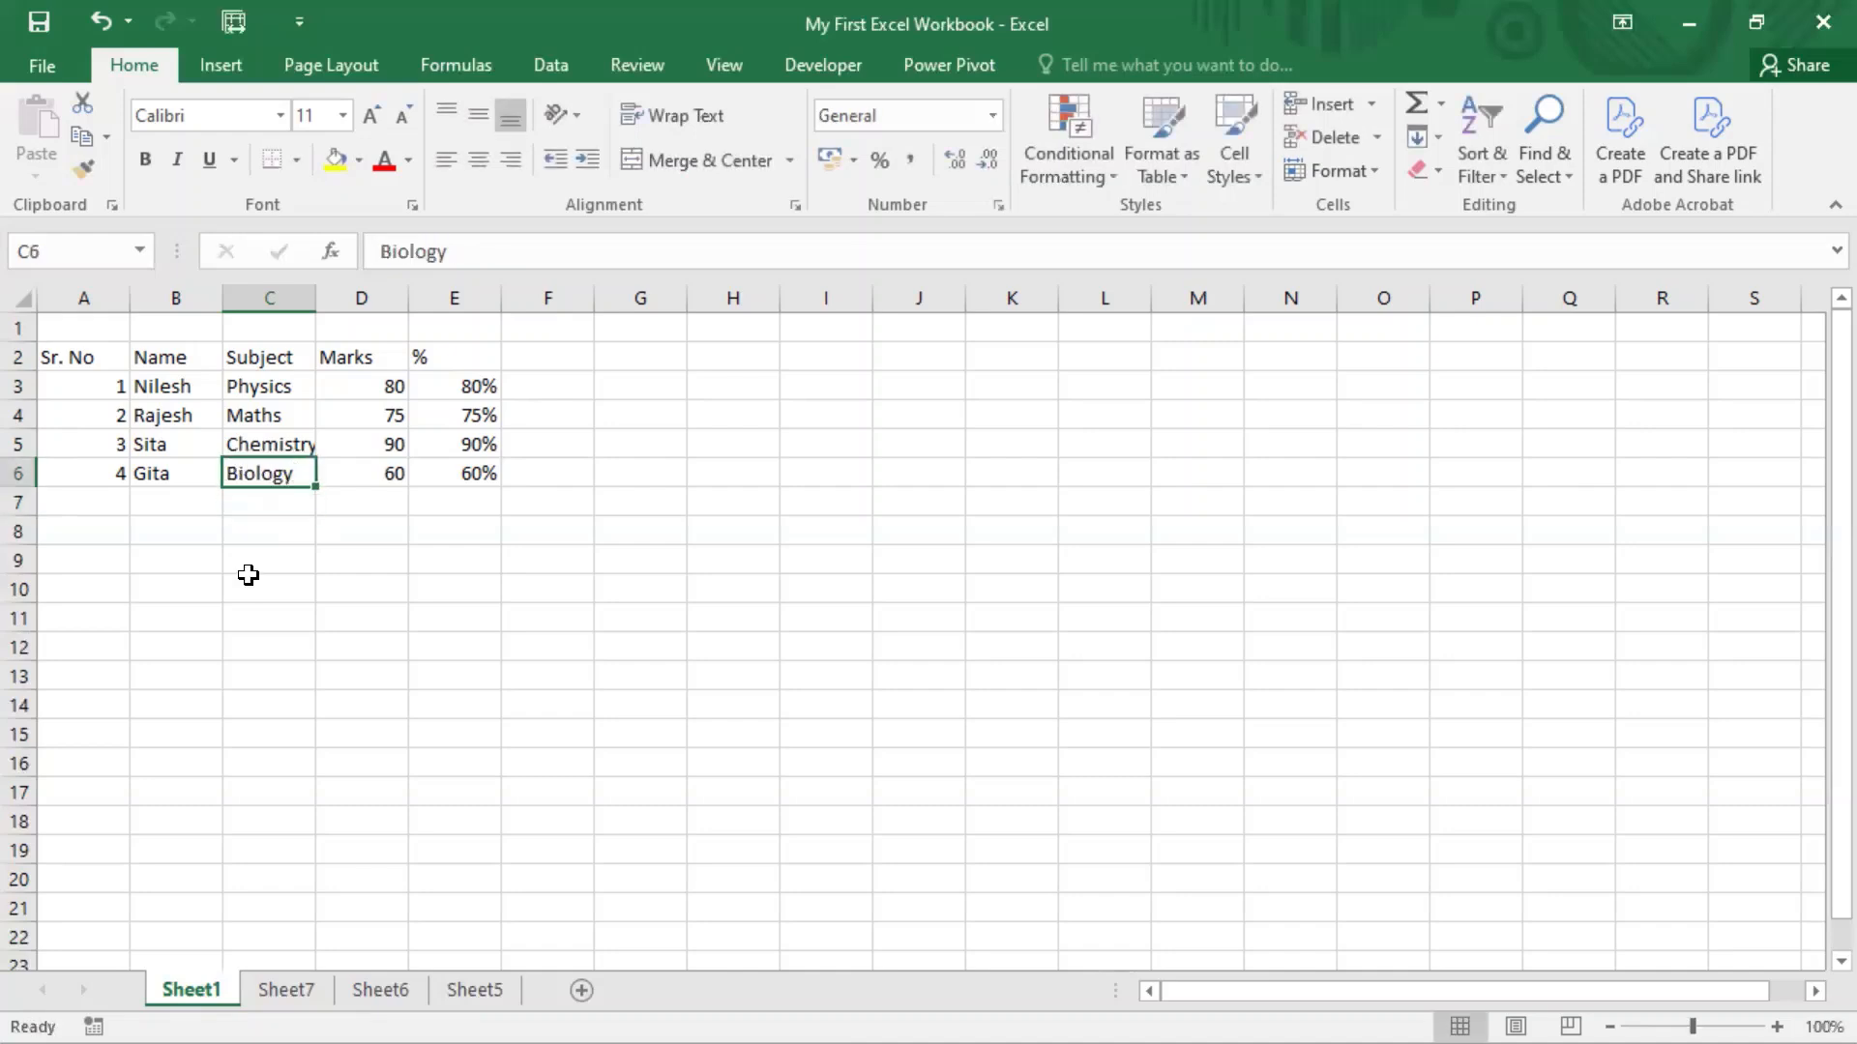
key("alt+Tab")
key("alt+Tab")
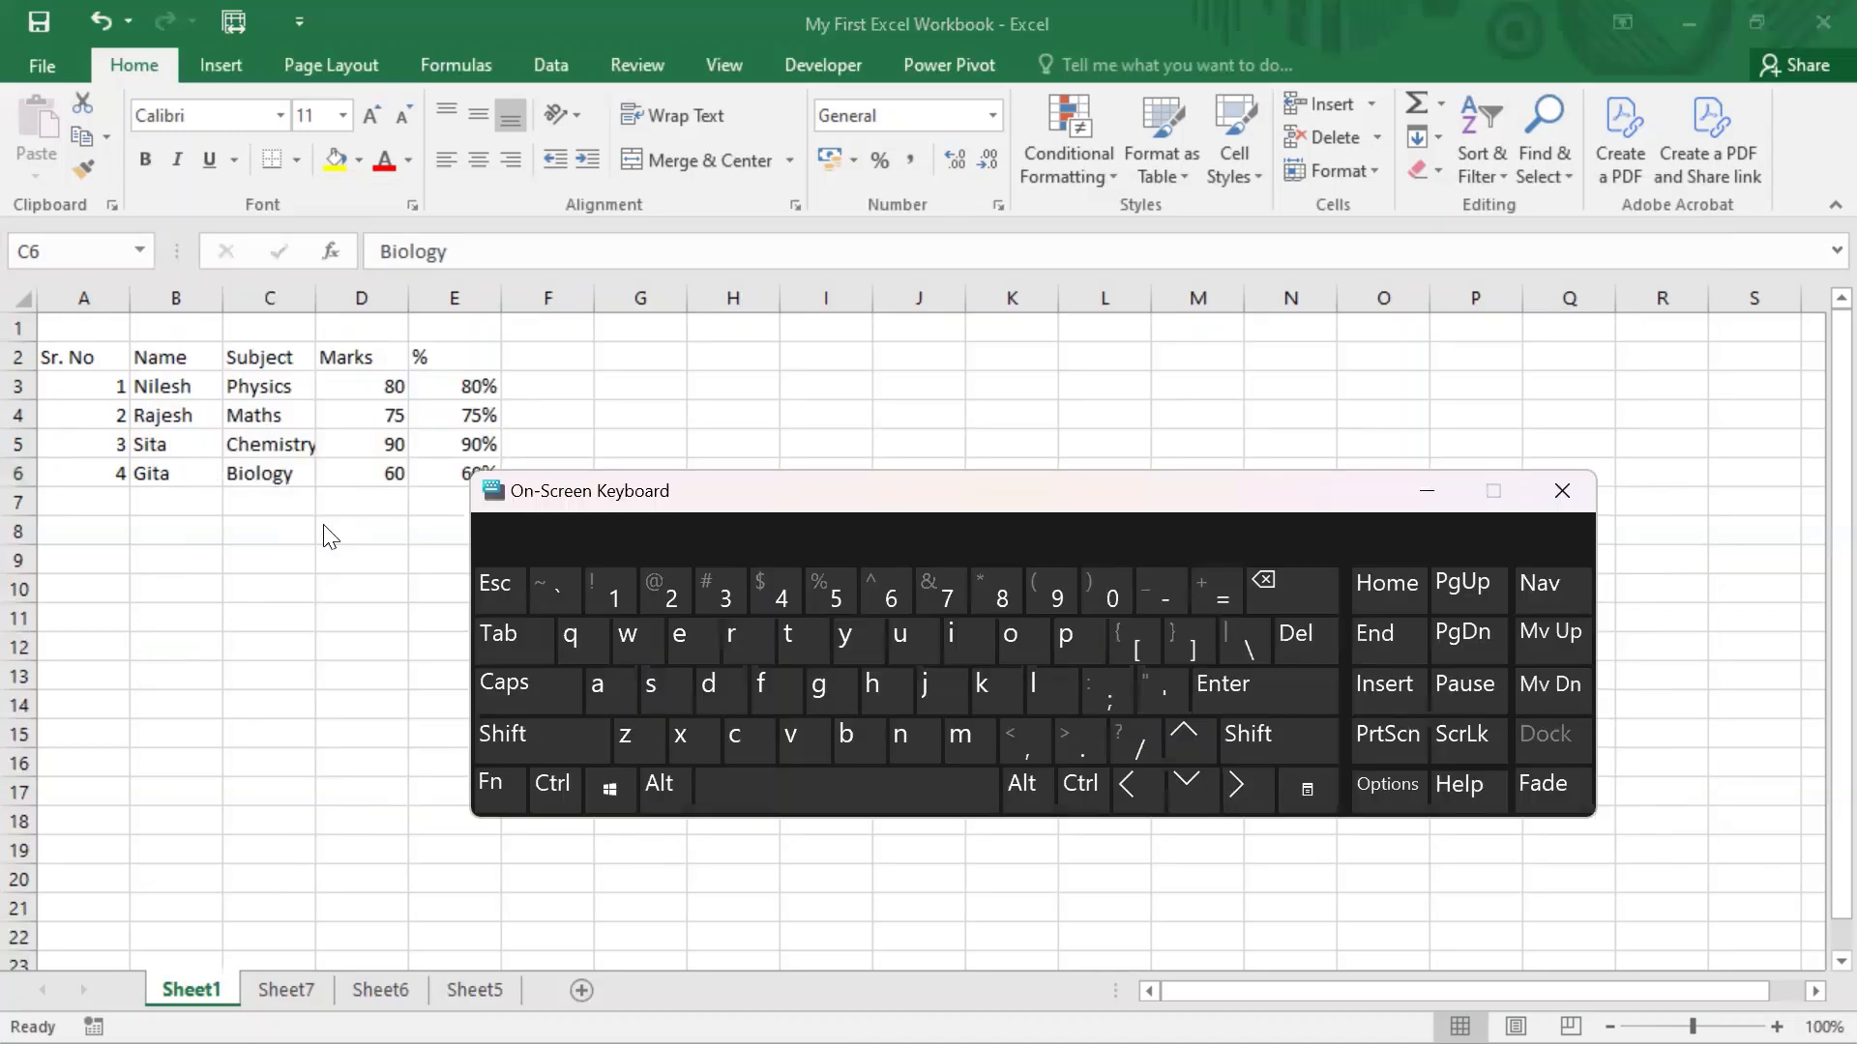
left_click(499, 785)
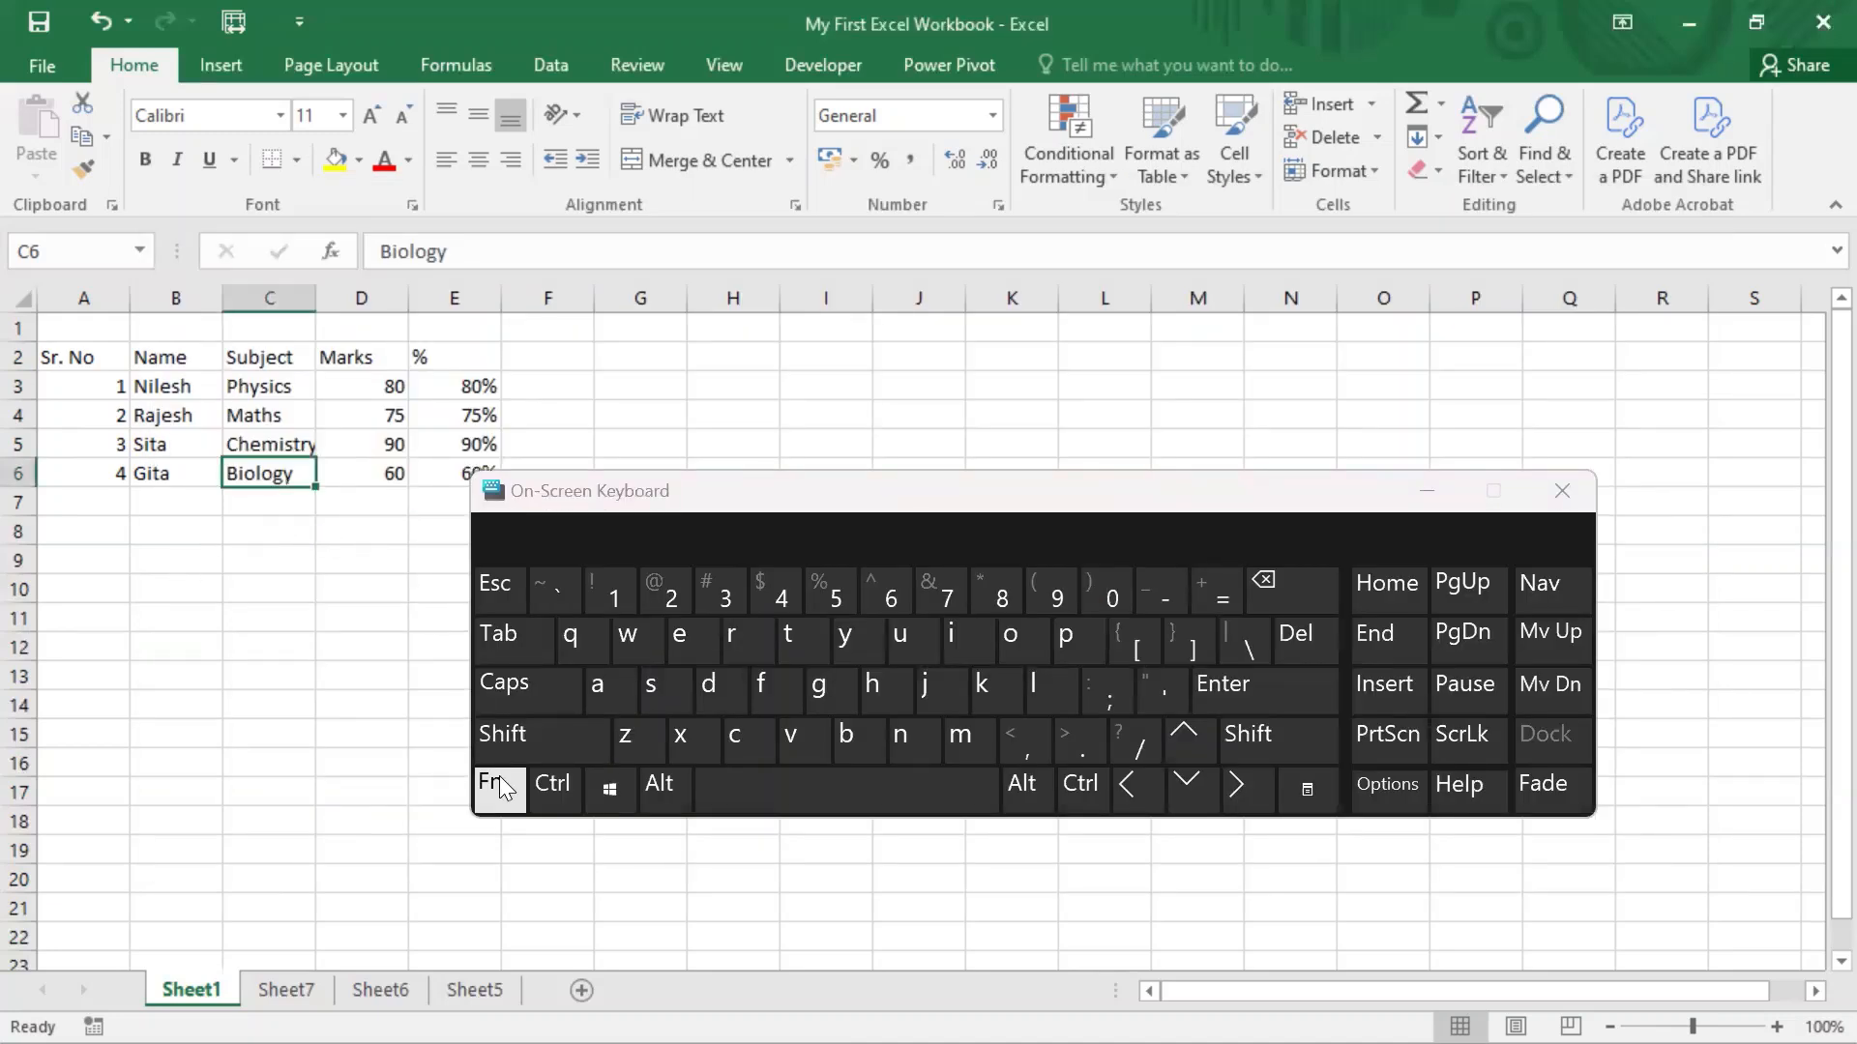
left_click(499, 779)
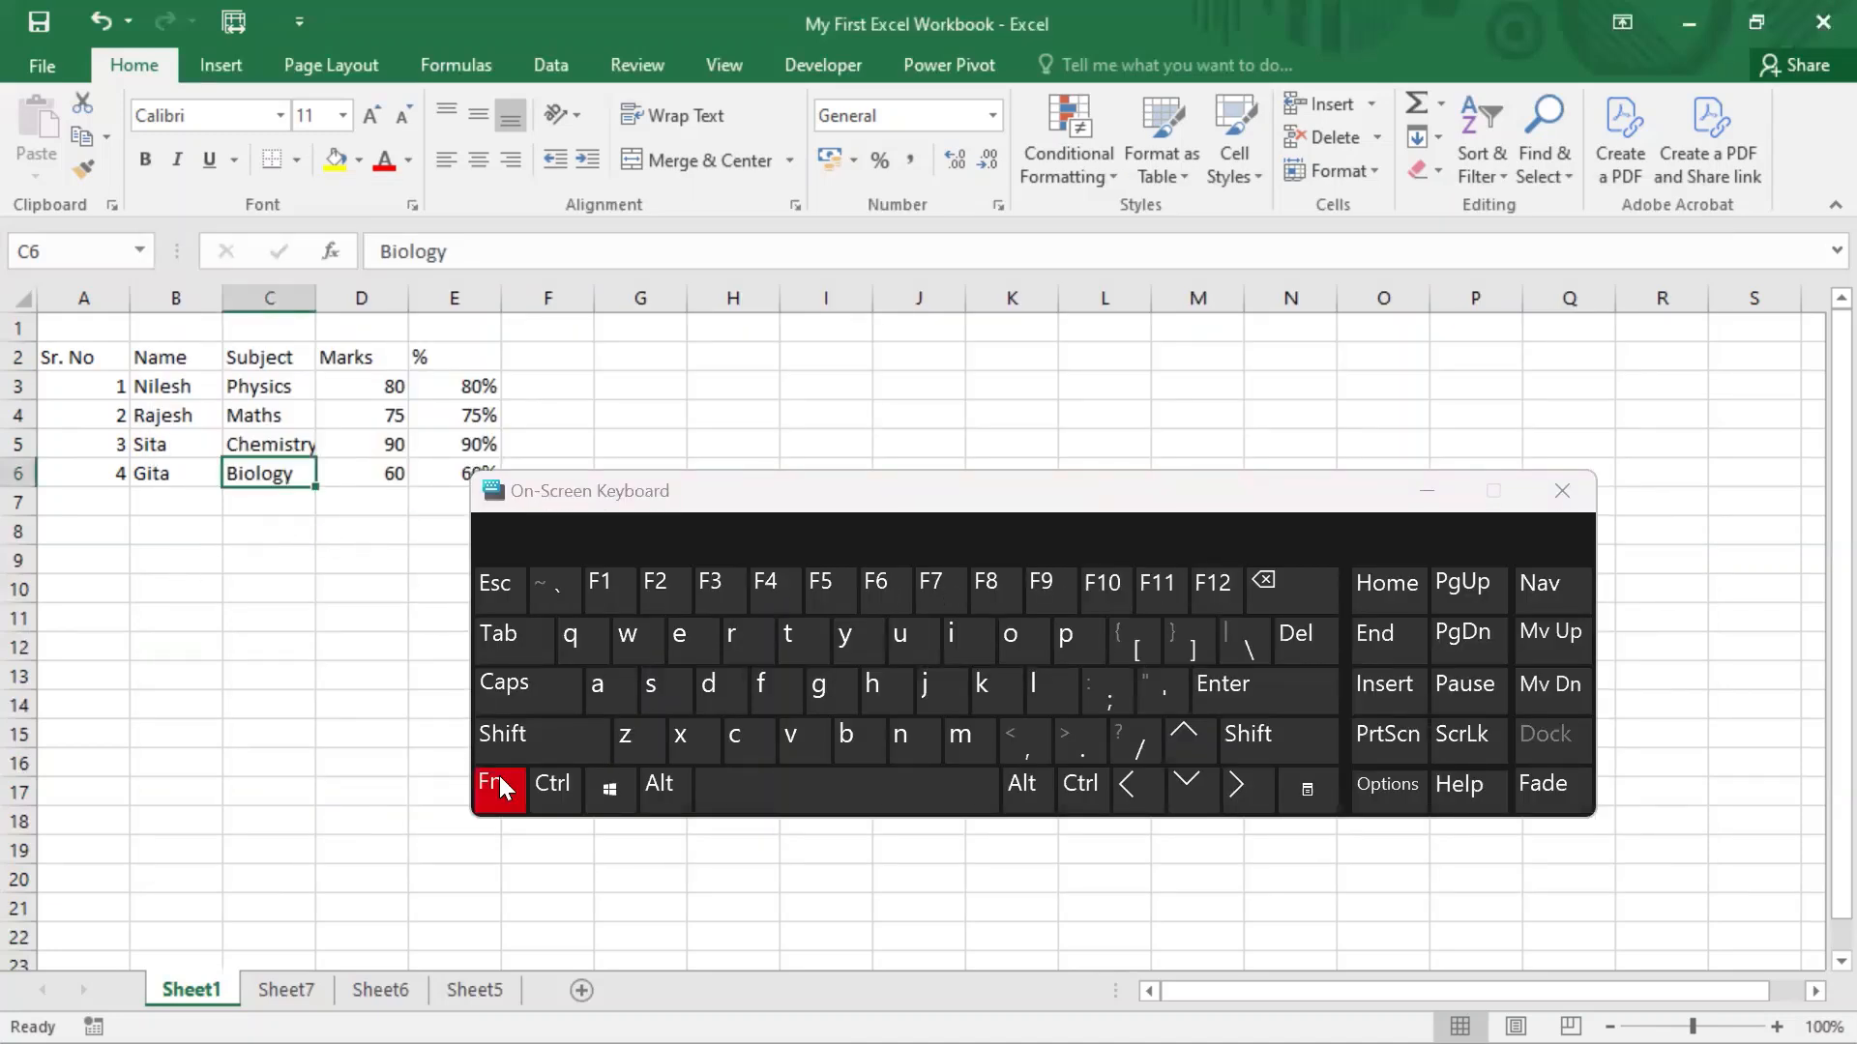
left_click(650, 592)
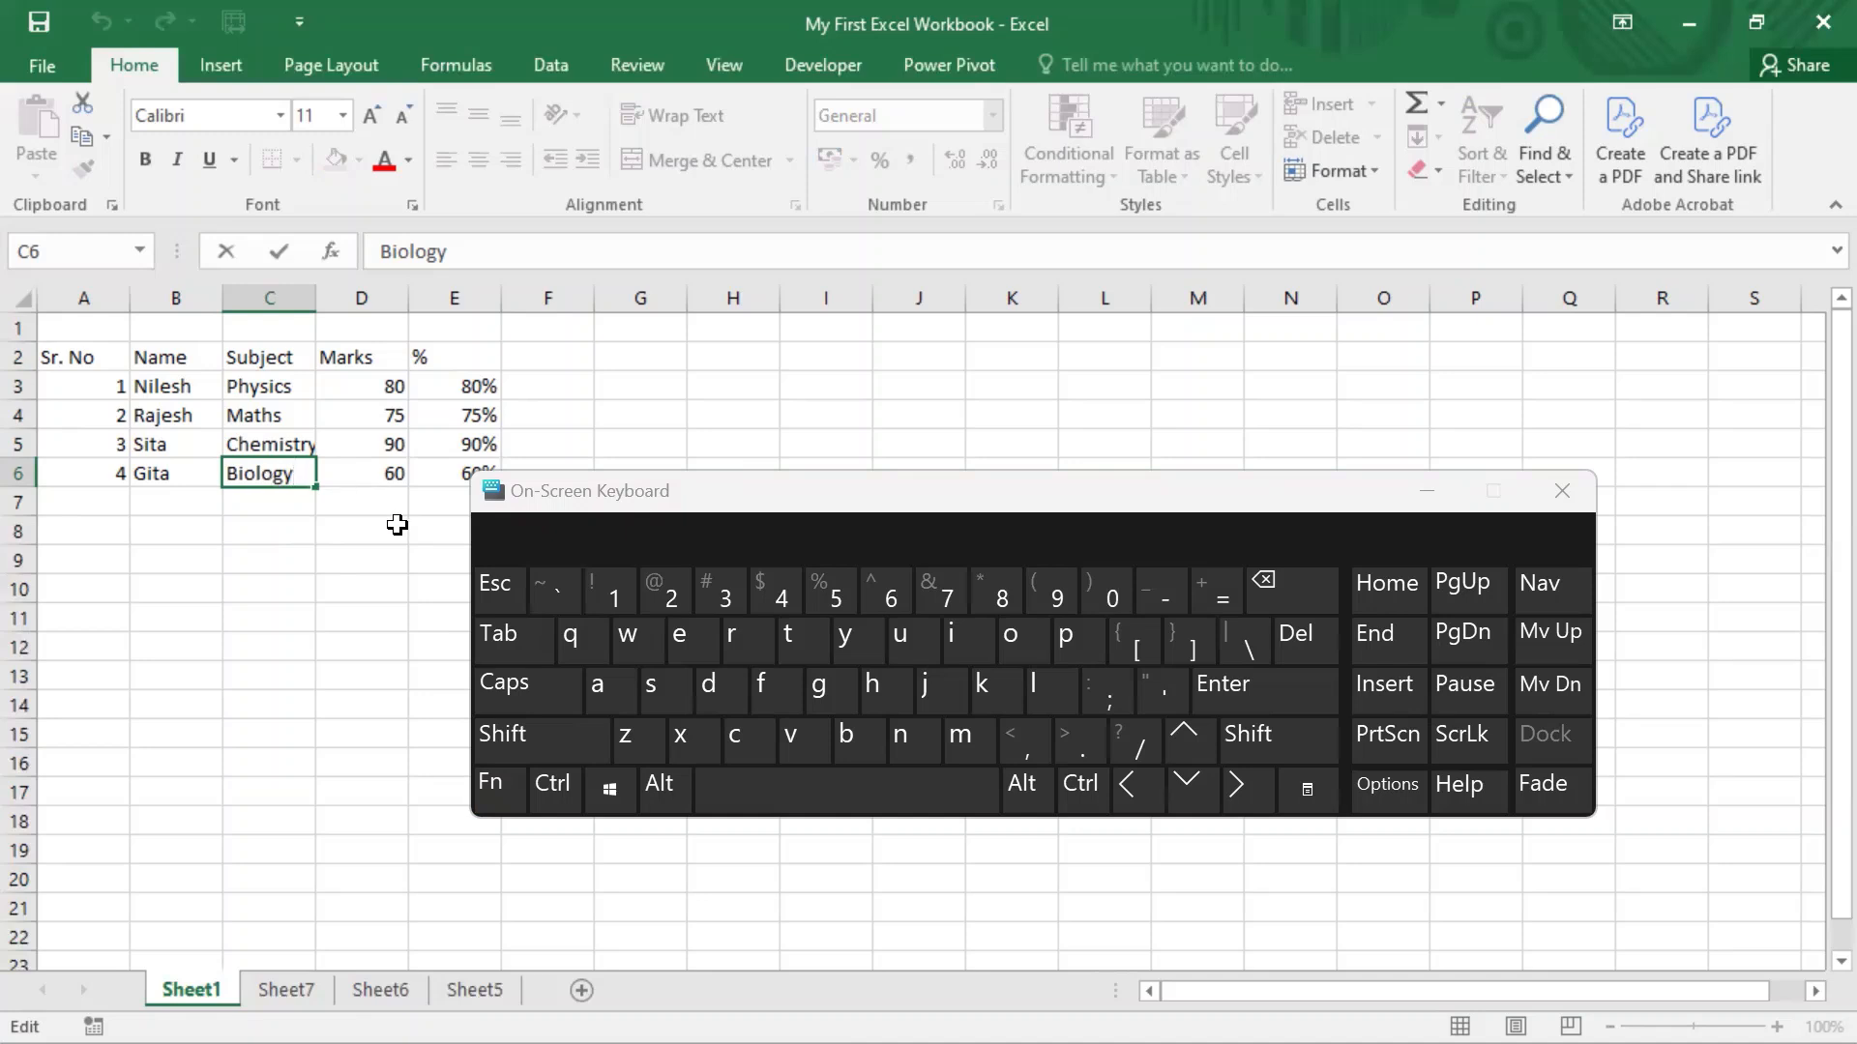
Step: Add the trial text ;akjsdfk after Biology in cell C6, erase it, and commit the original entry
type(";akjsdfk")
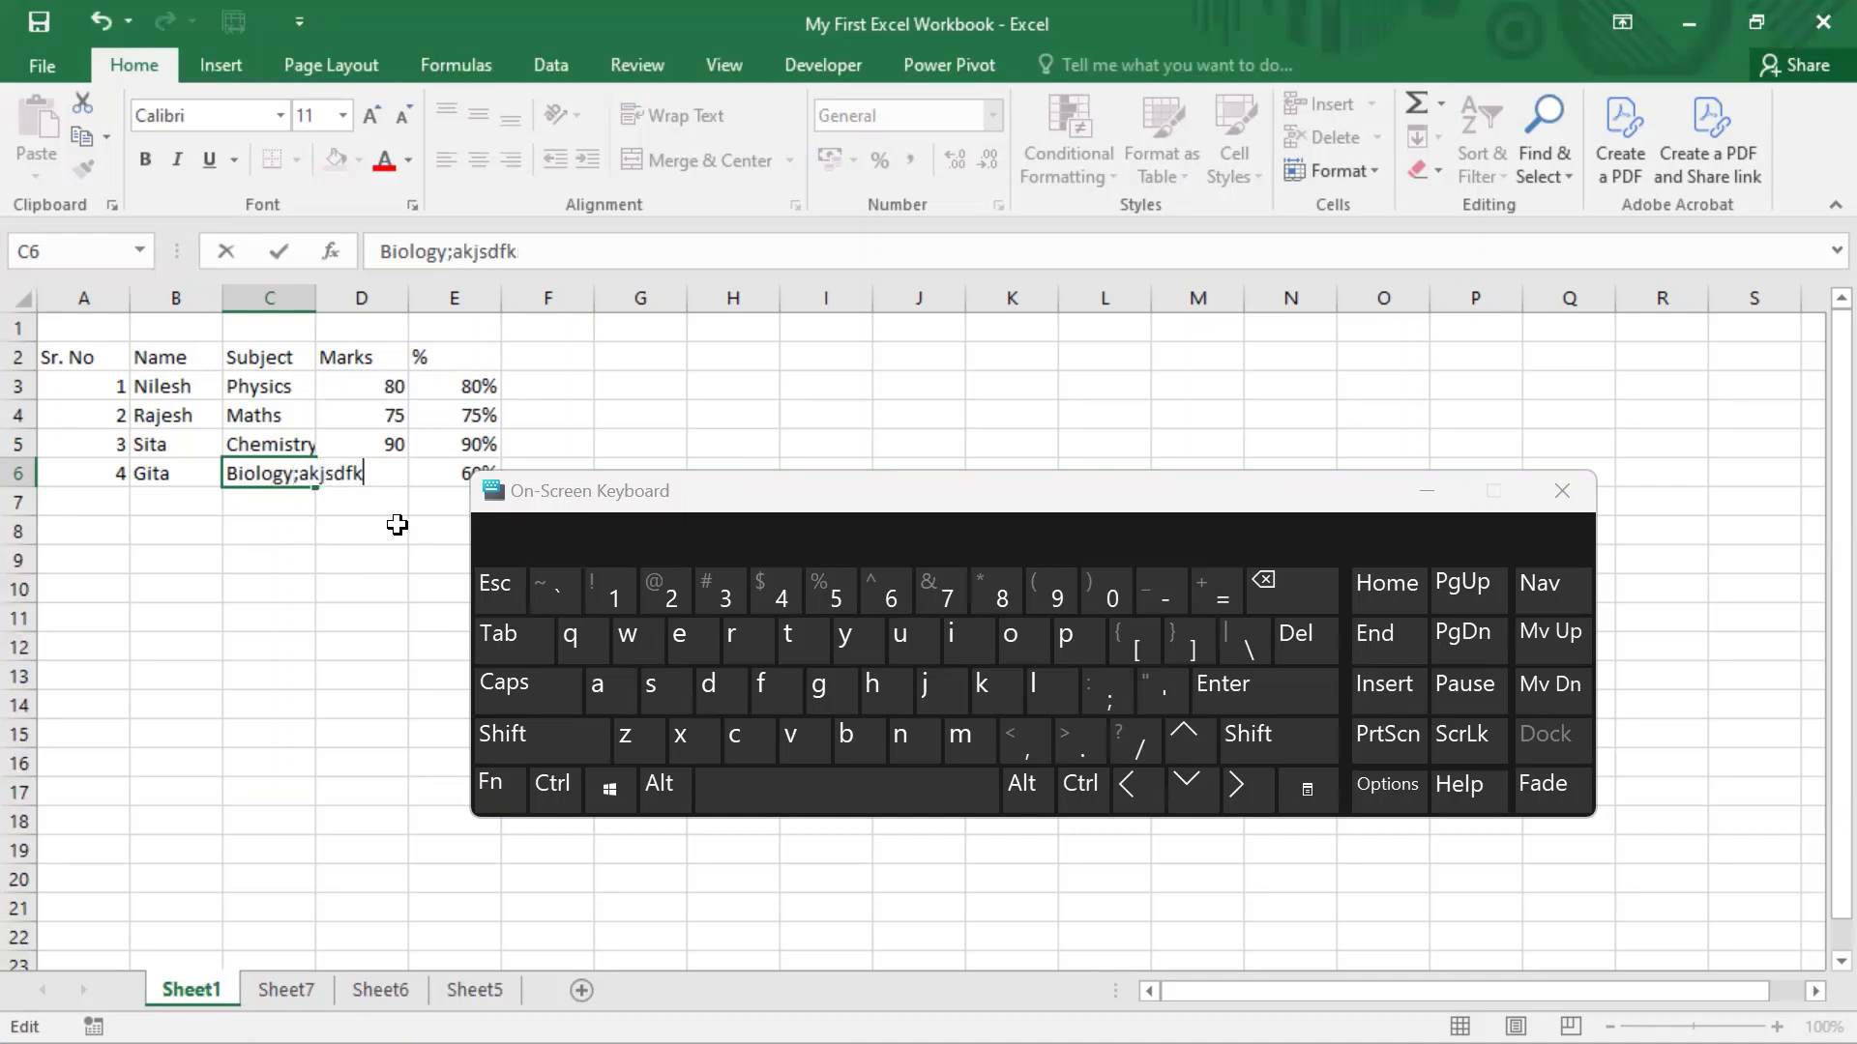
key("BackSpace")
key("BackSpace")
key("BackSpace")
key("BackSpace")
key("BackSpace")
key("BackSpace")
key("BackSpace")
key("BackSpace")
key("Return")
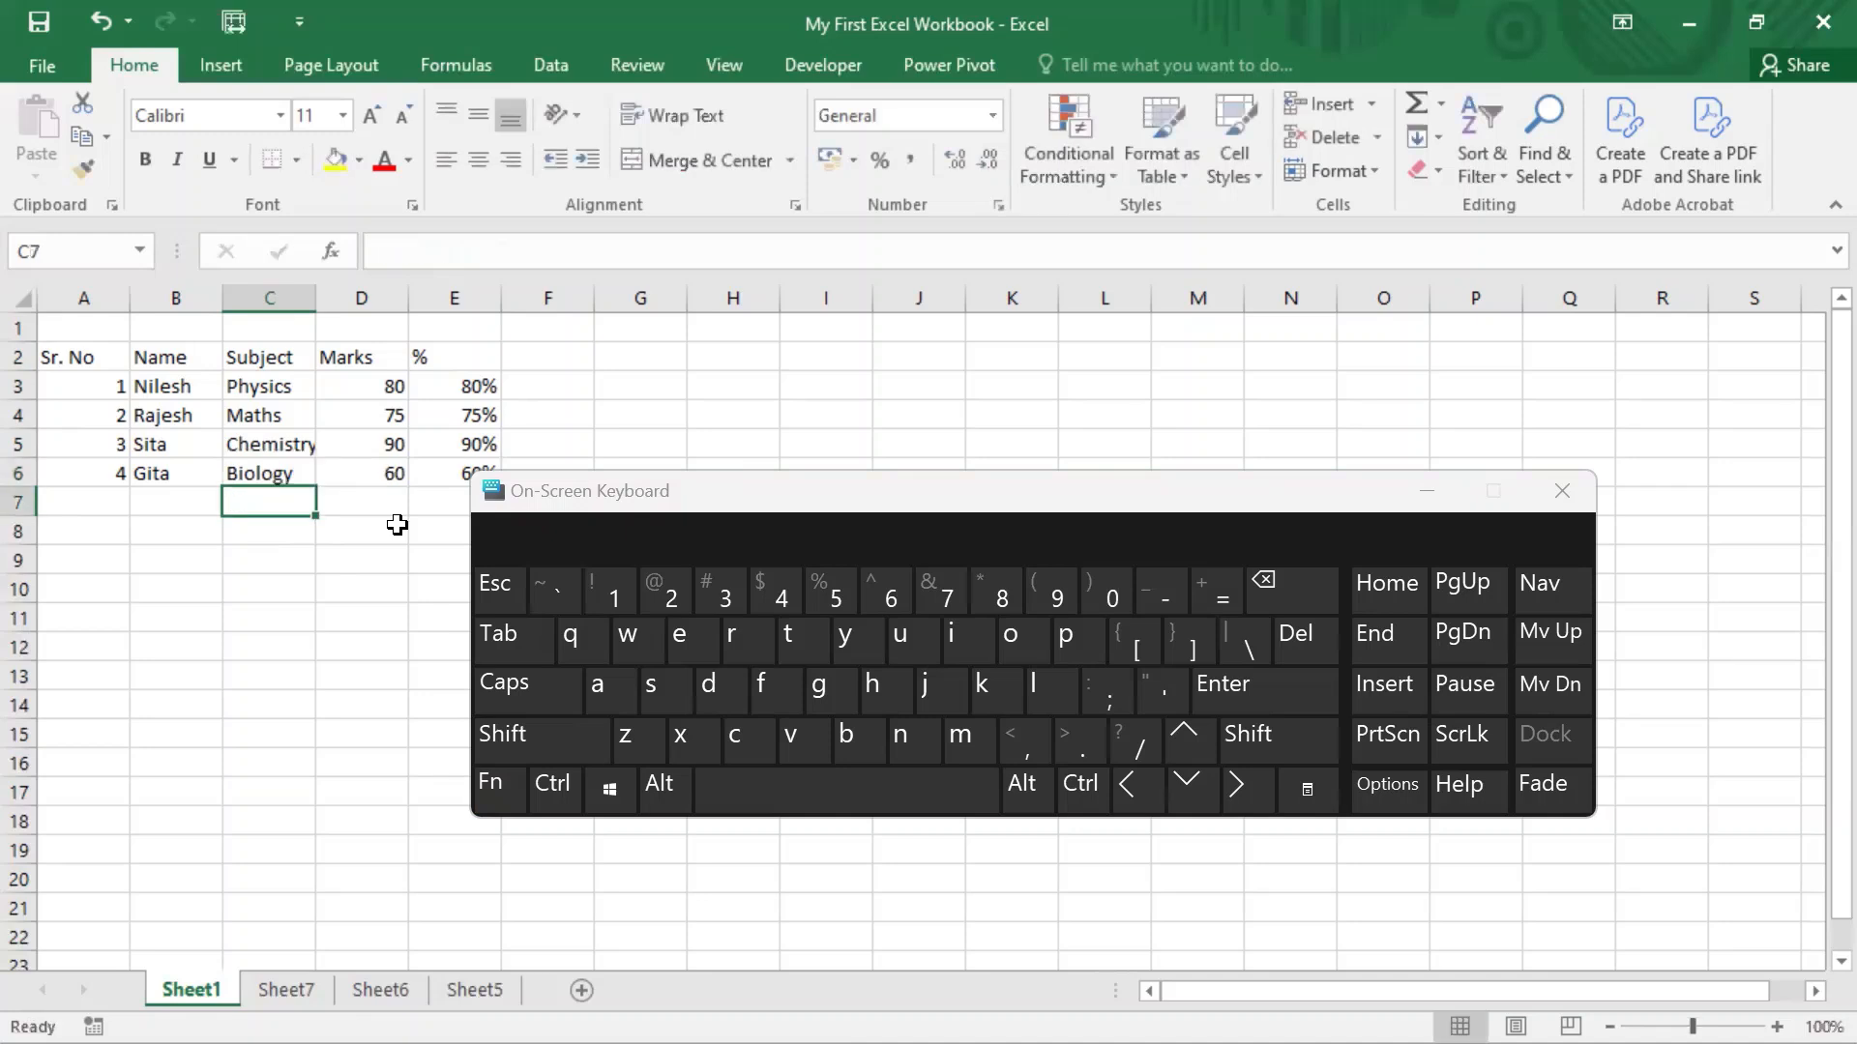
key("Up")
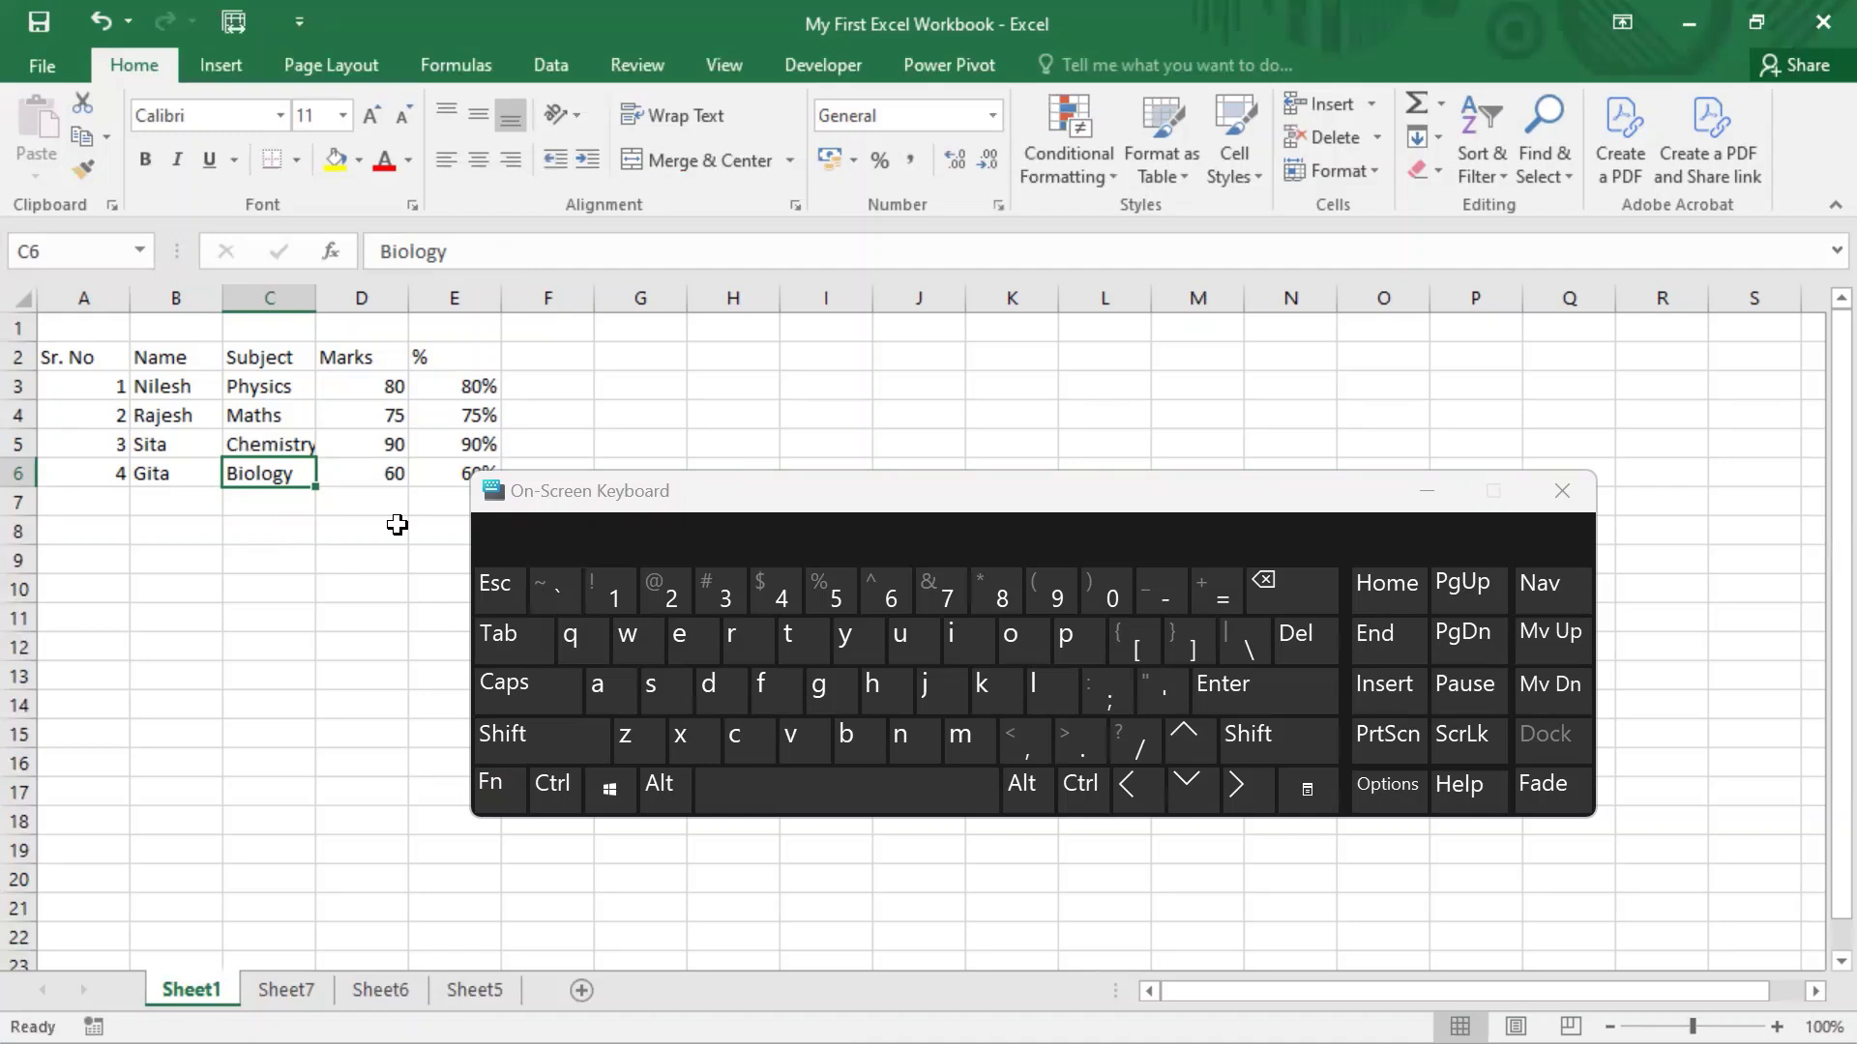
key("Up")
key("Up")
key("Up")
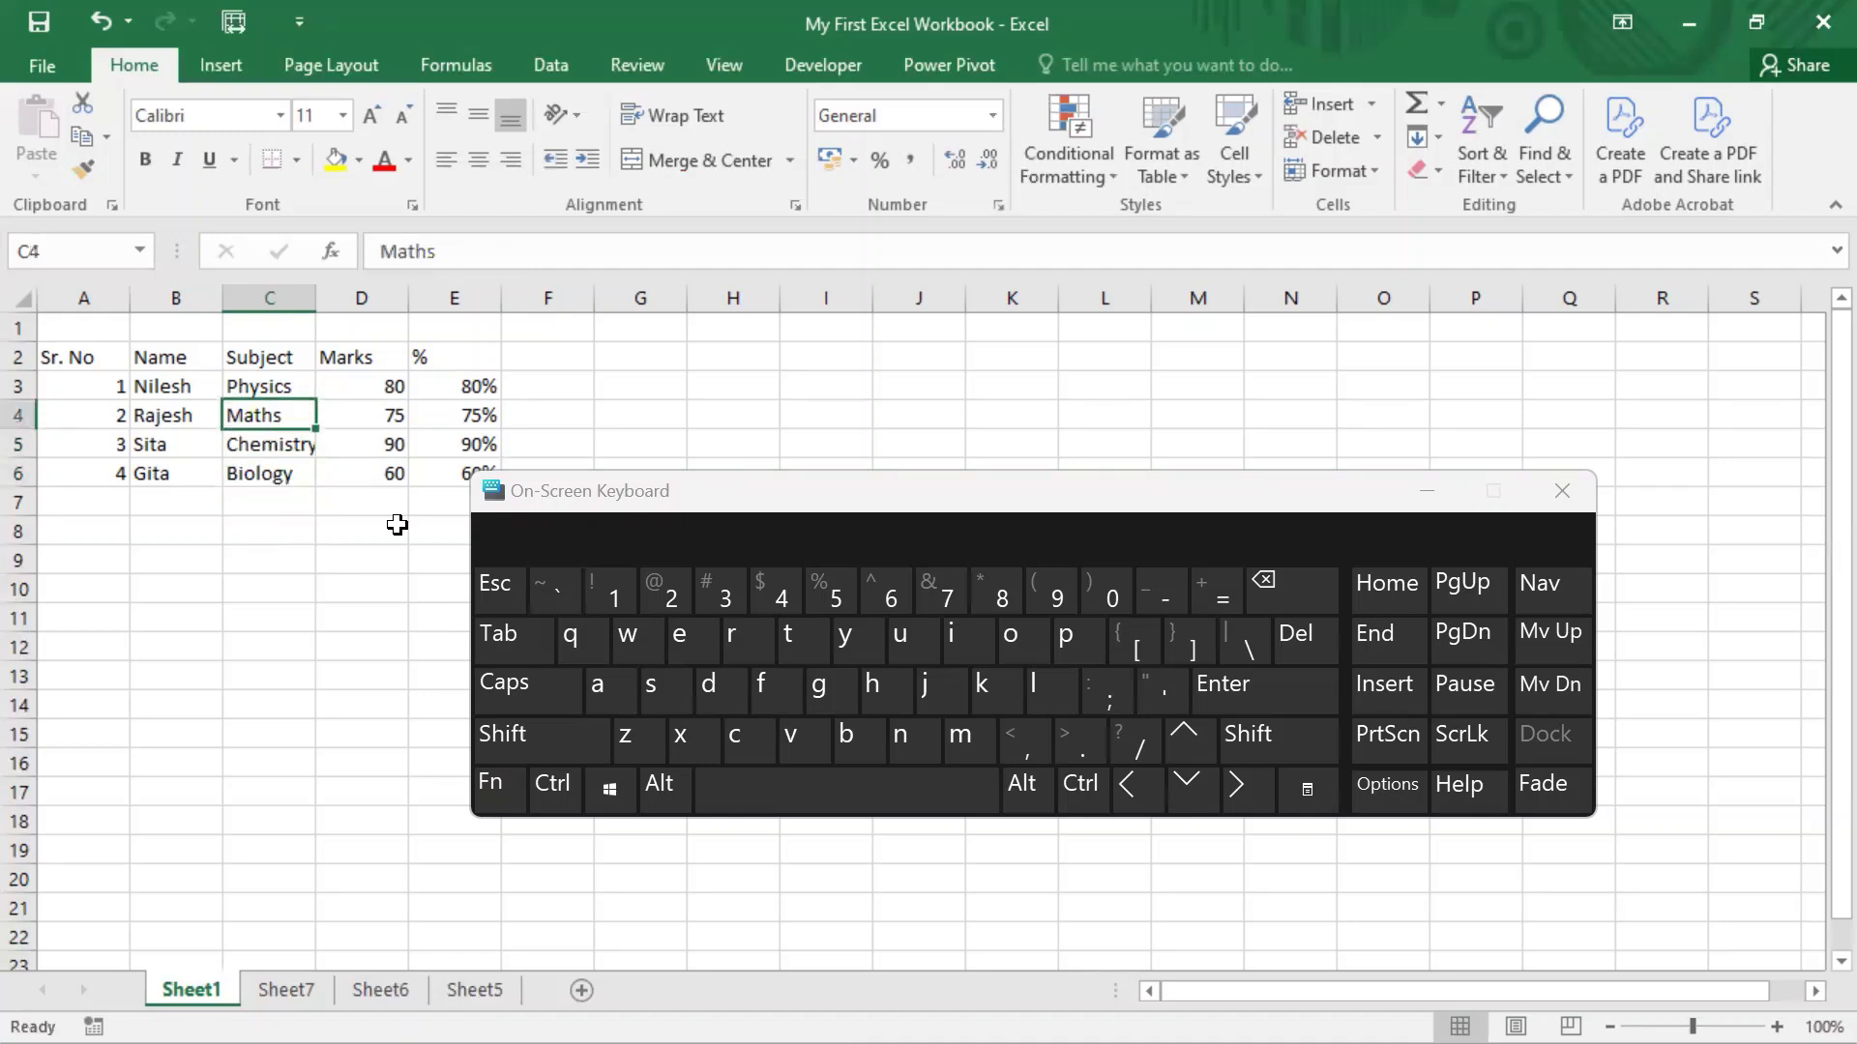
key("Left")
key("Right")
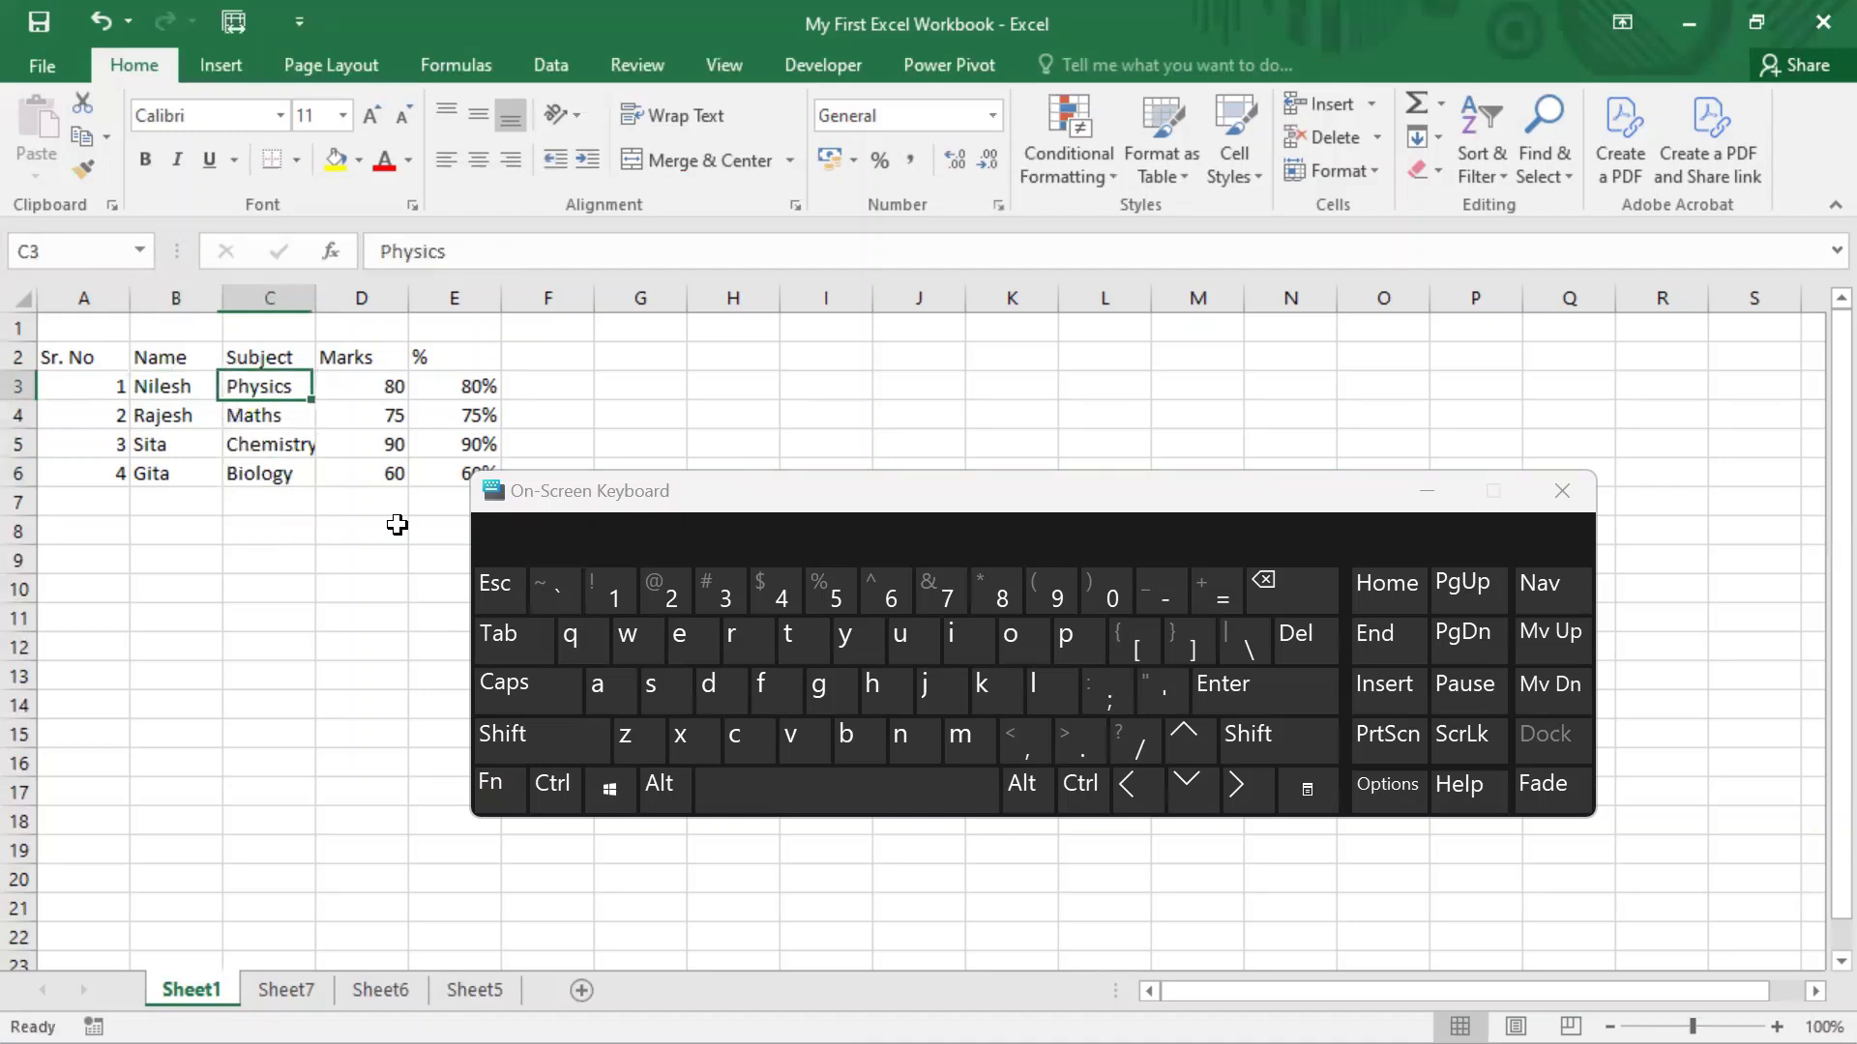
key("Right")
key("Left")
key("Left")
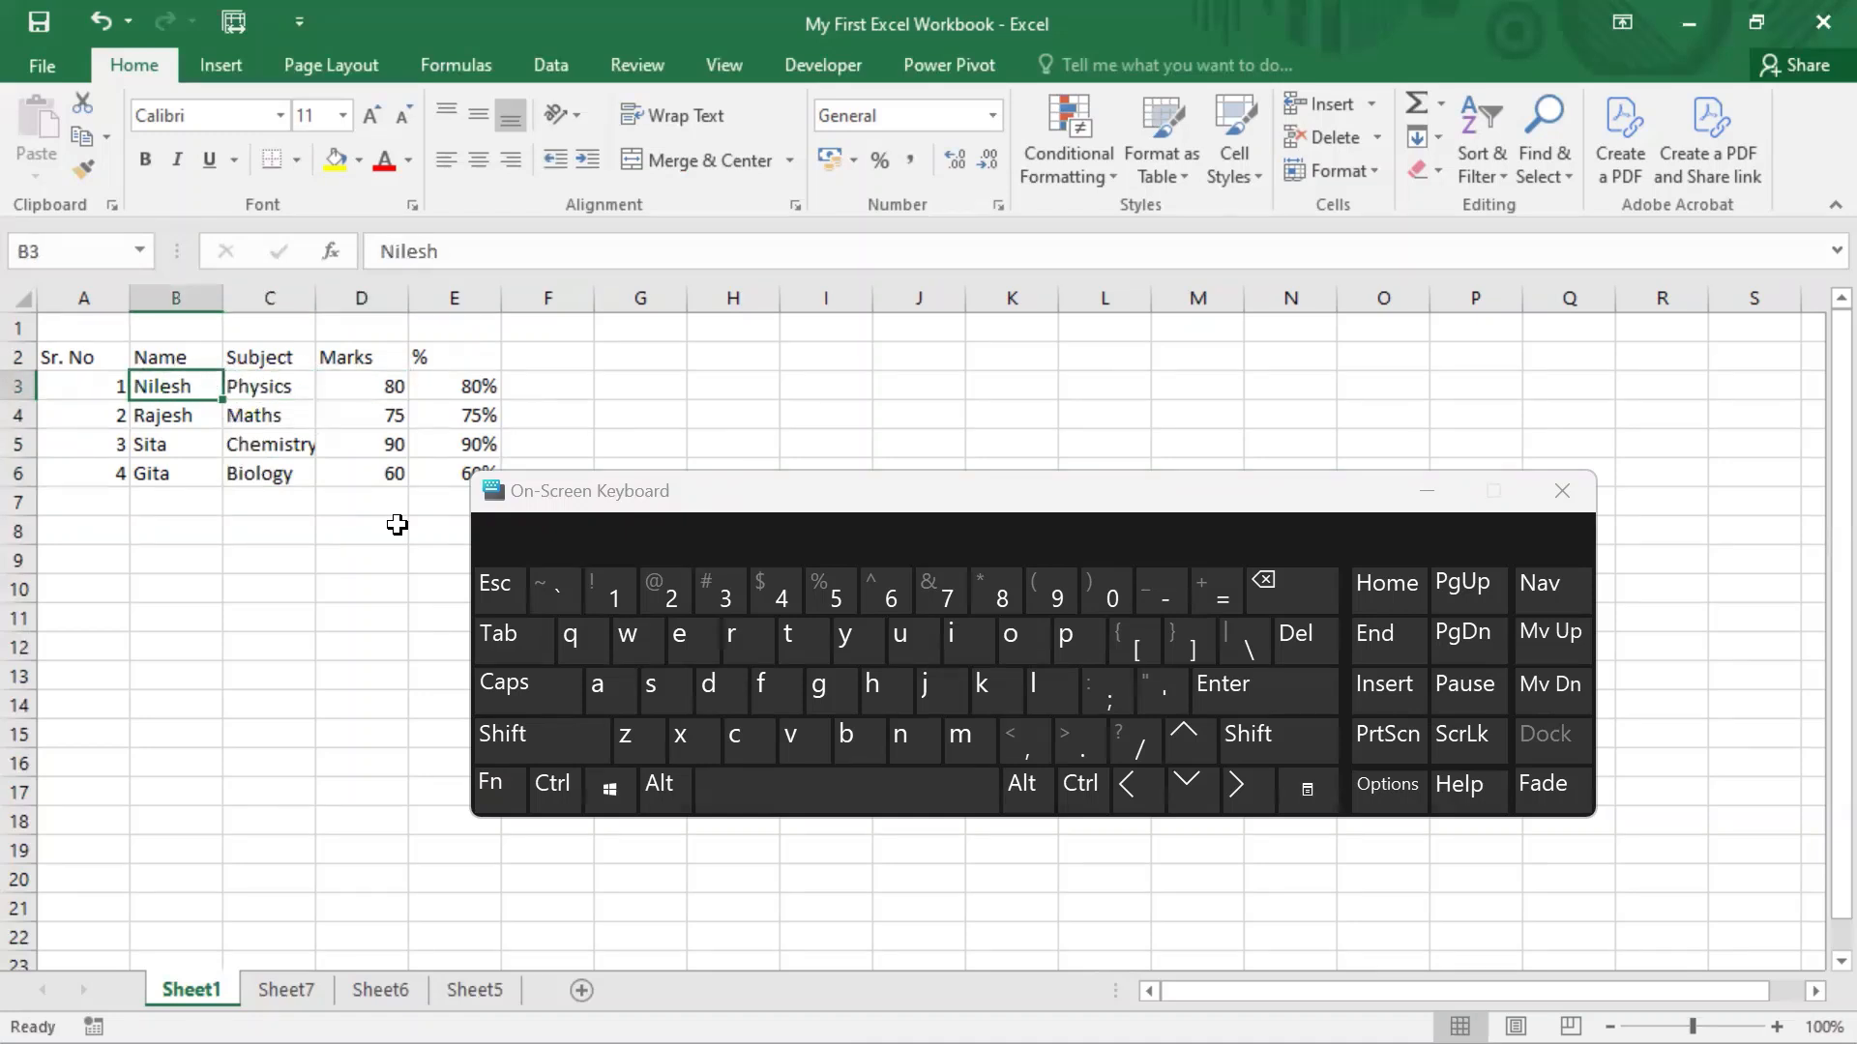
key("Right")
key("Right")
key("Left")
key("Left")
Step: Open the name in cell B6 for in-place editing with the On-Screen Keyboard, and cancel the edit
key("Down")
key("Down")
key("Down")
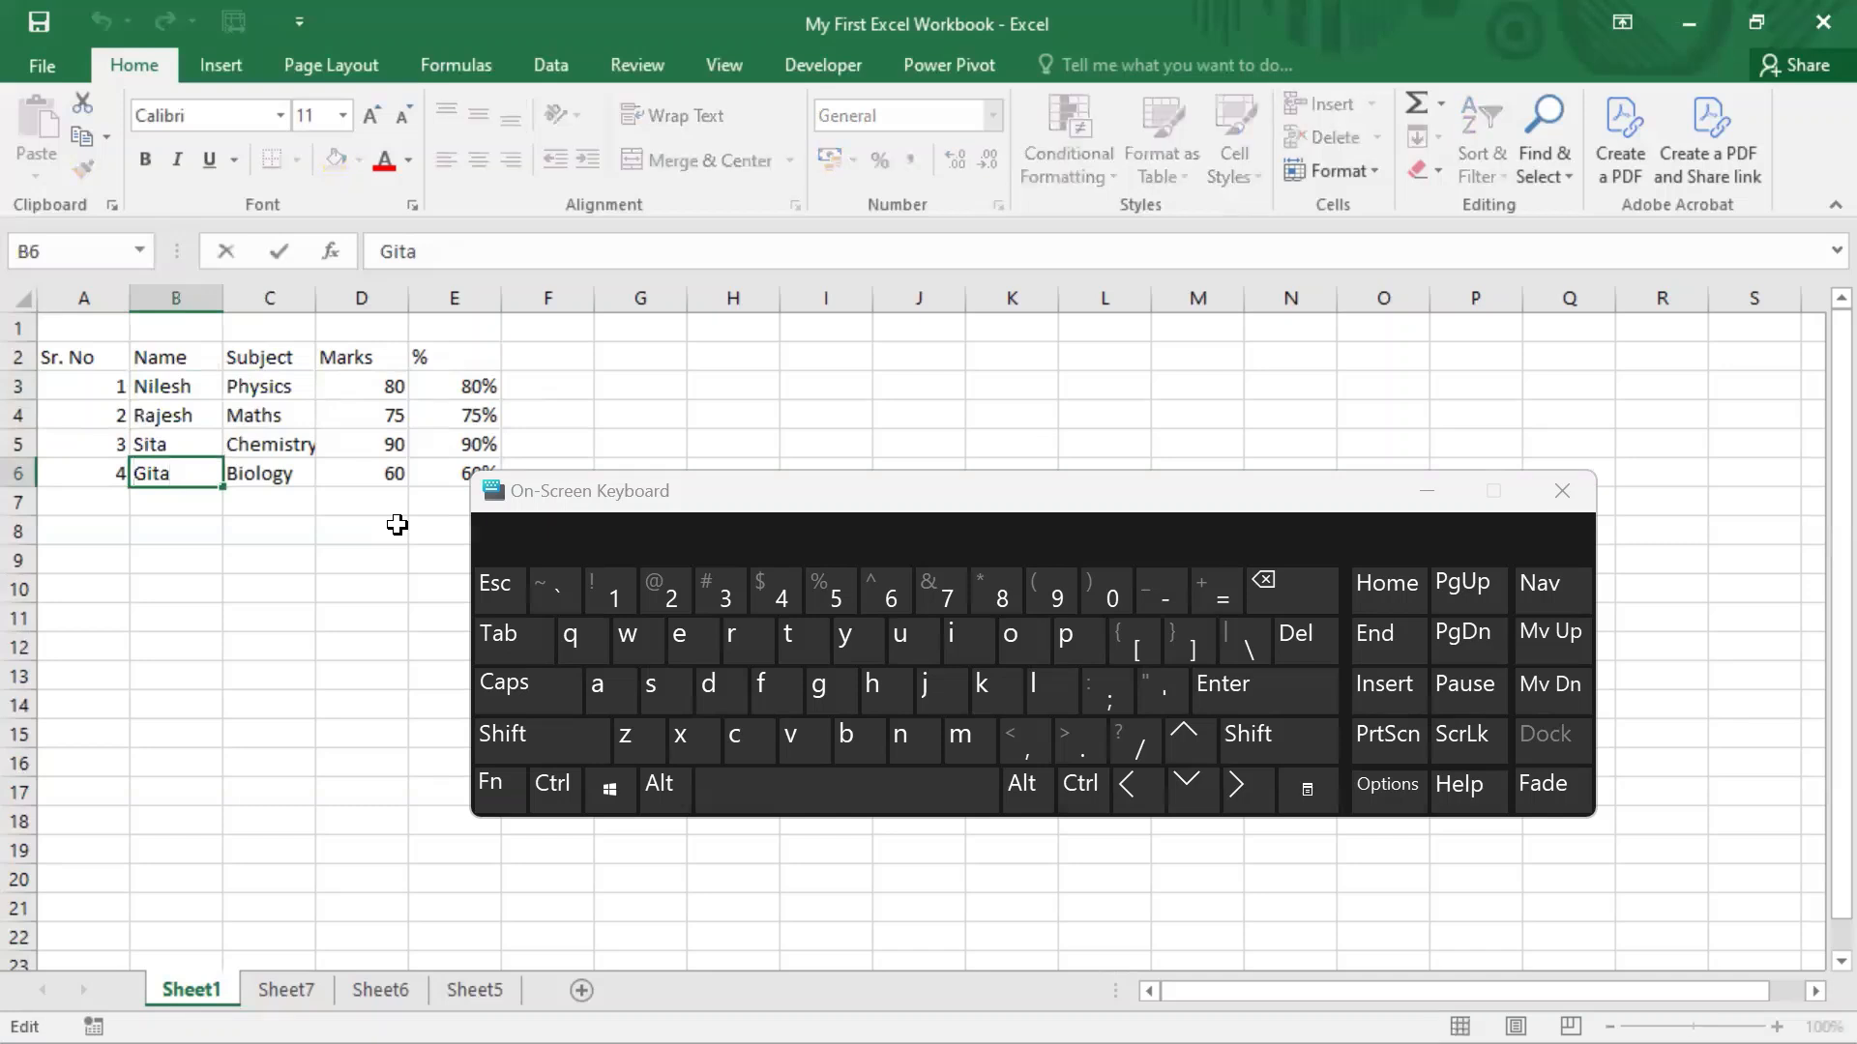
left_click(495, 798)
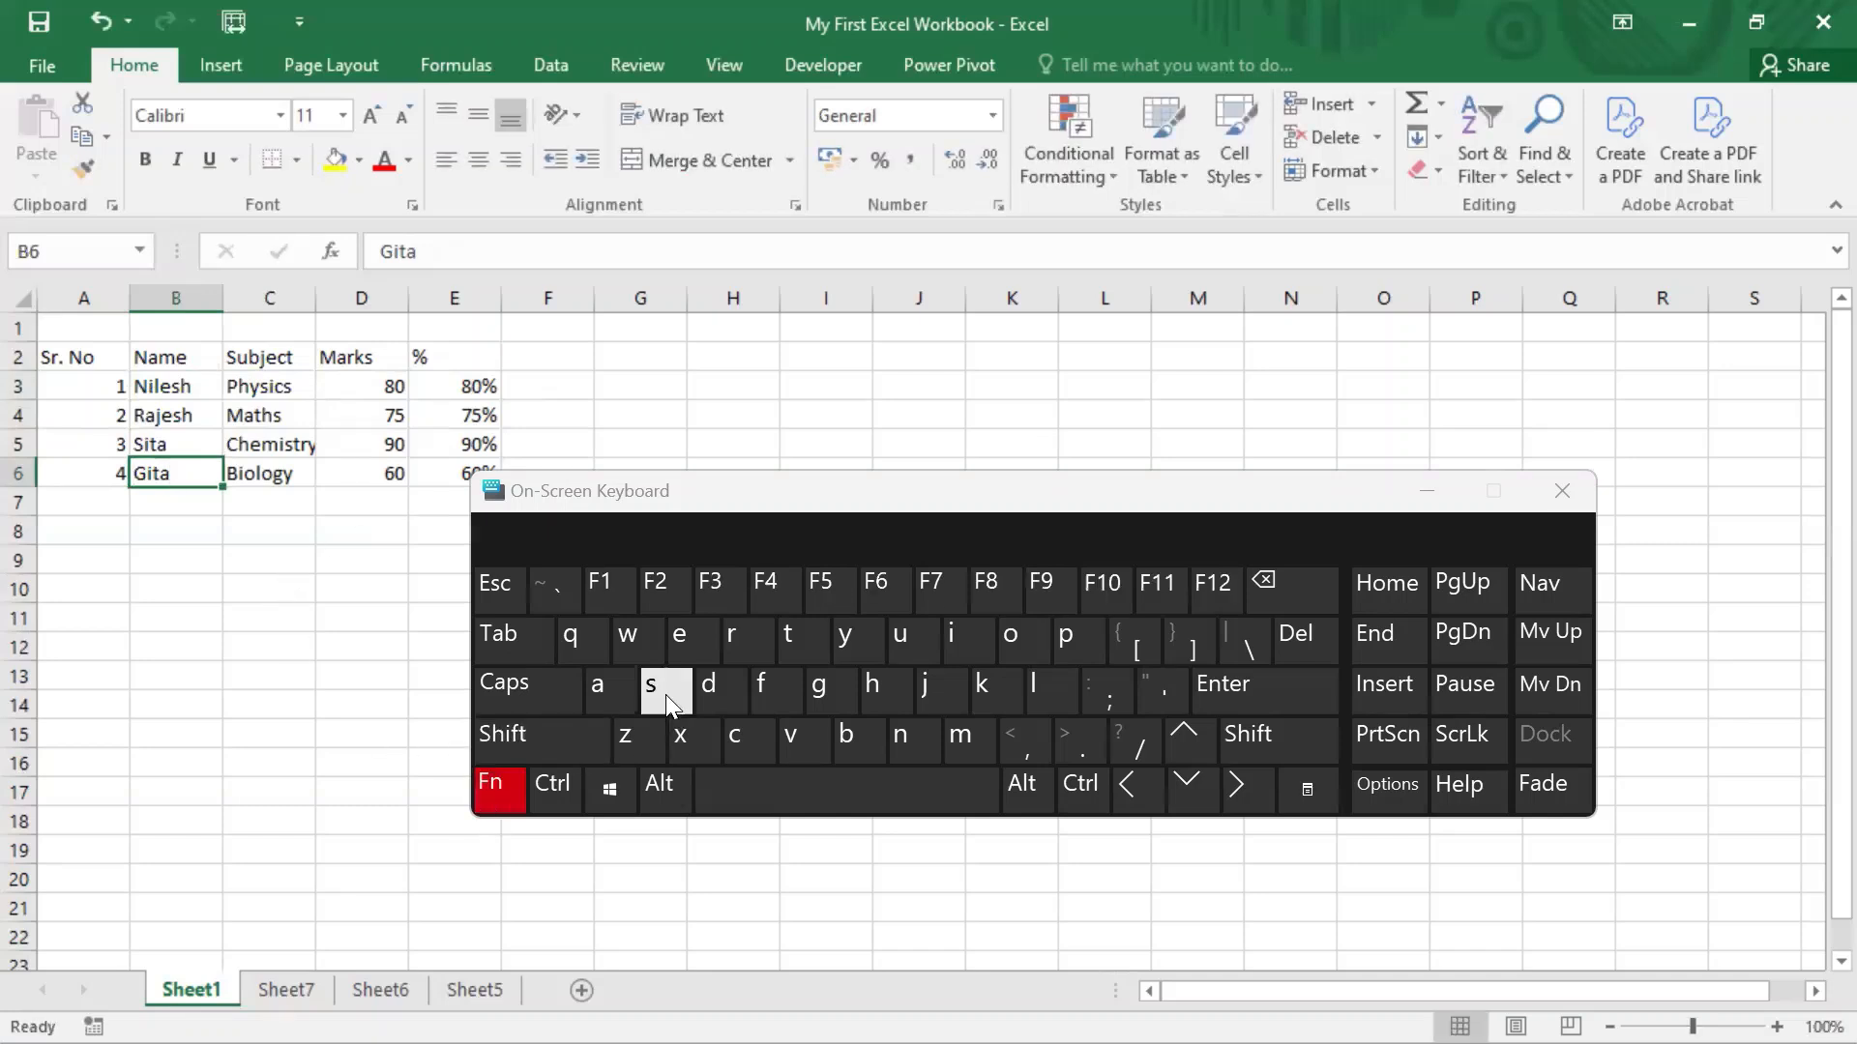
left_click(674, 588)
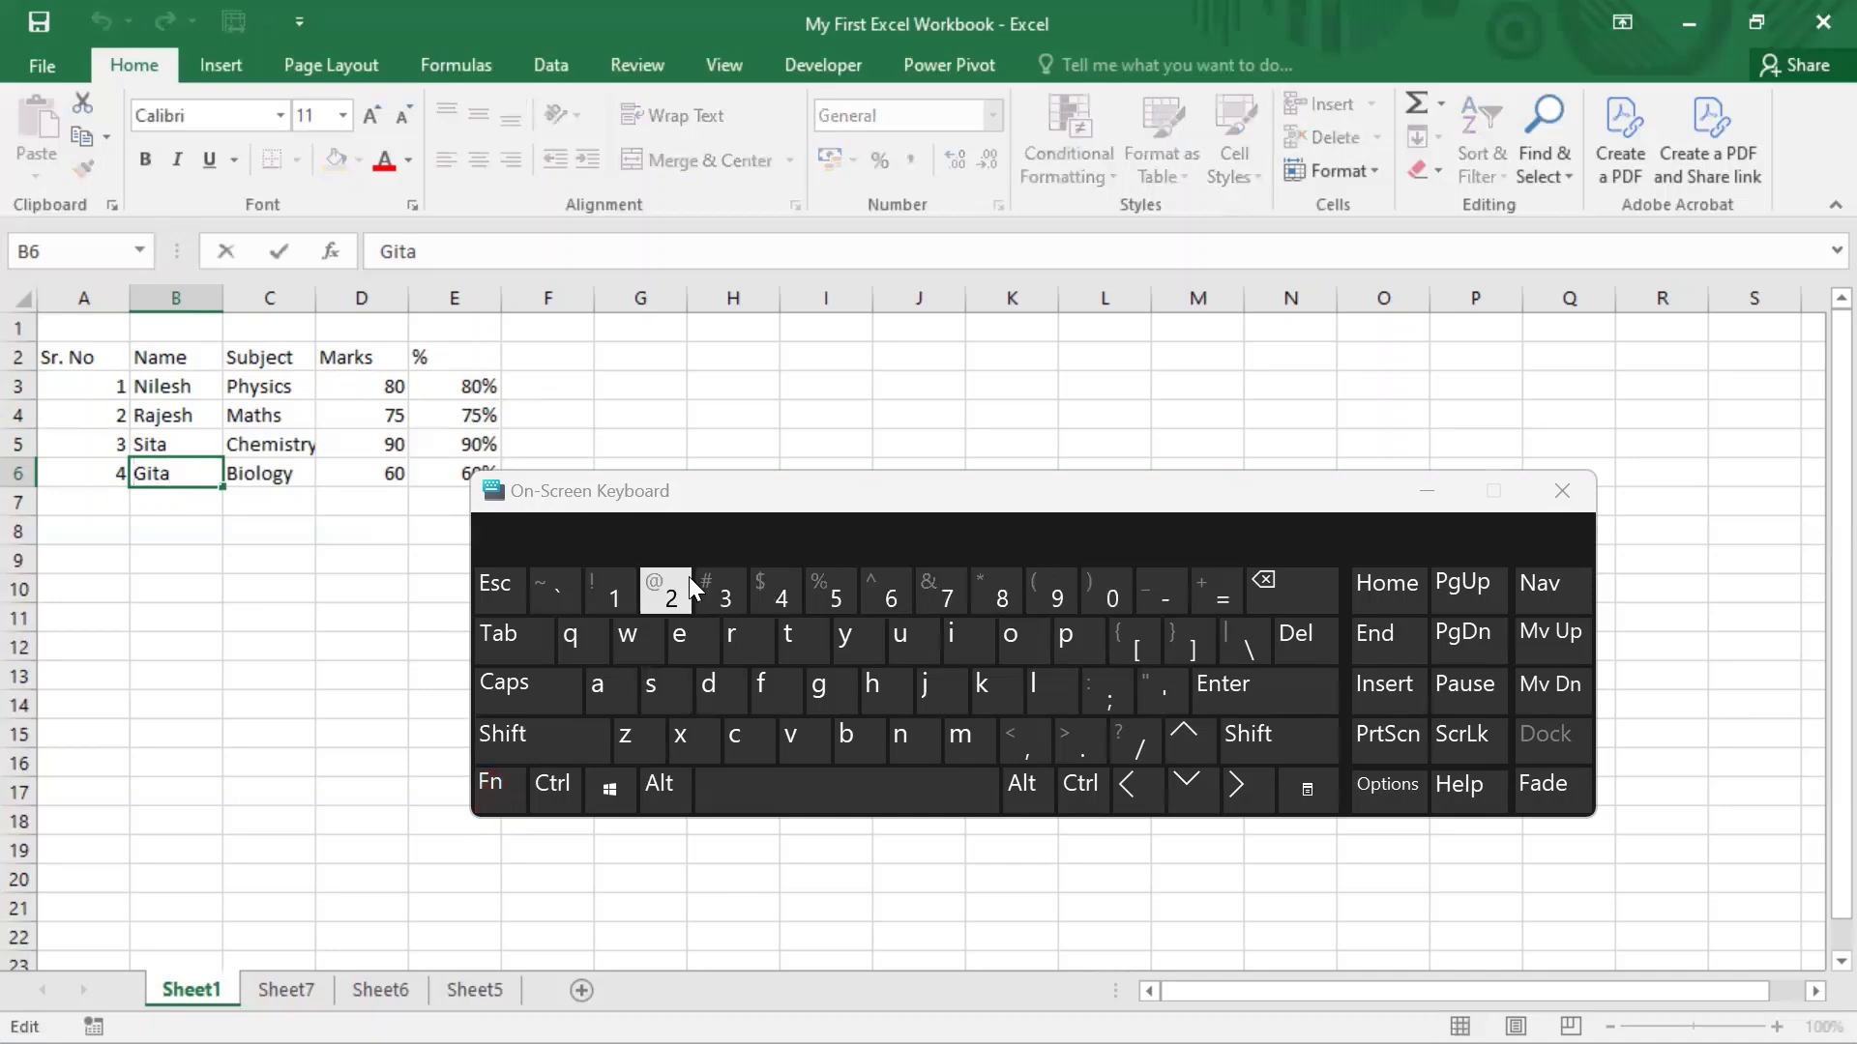
left_click(513, 791)
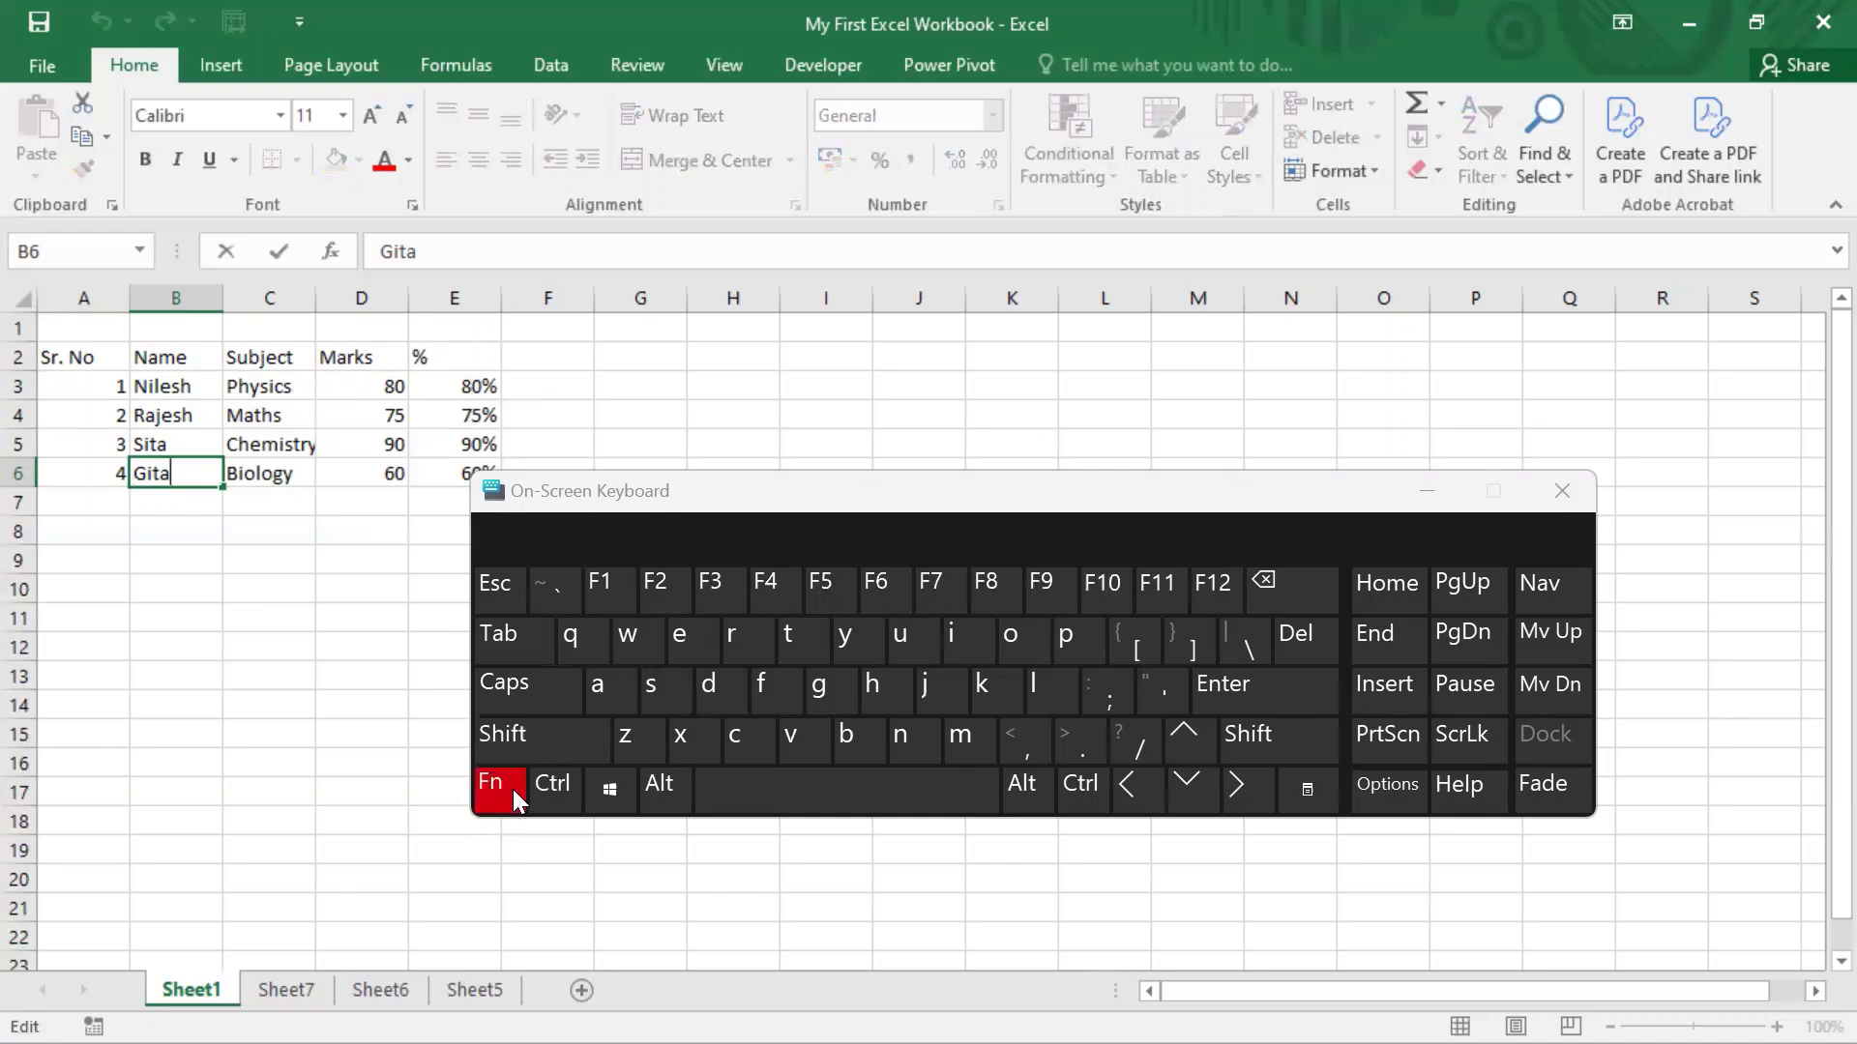
left_click(671, 588)
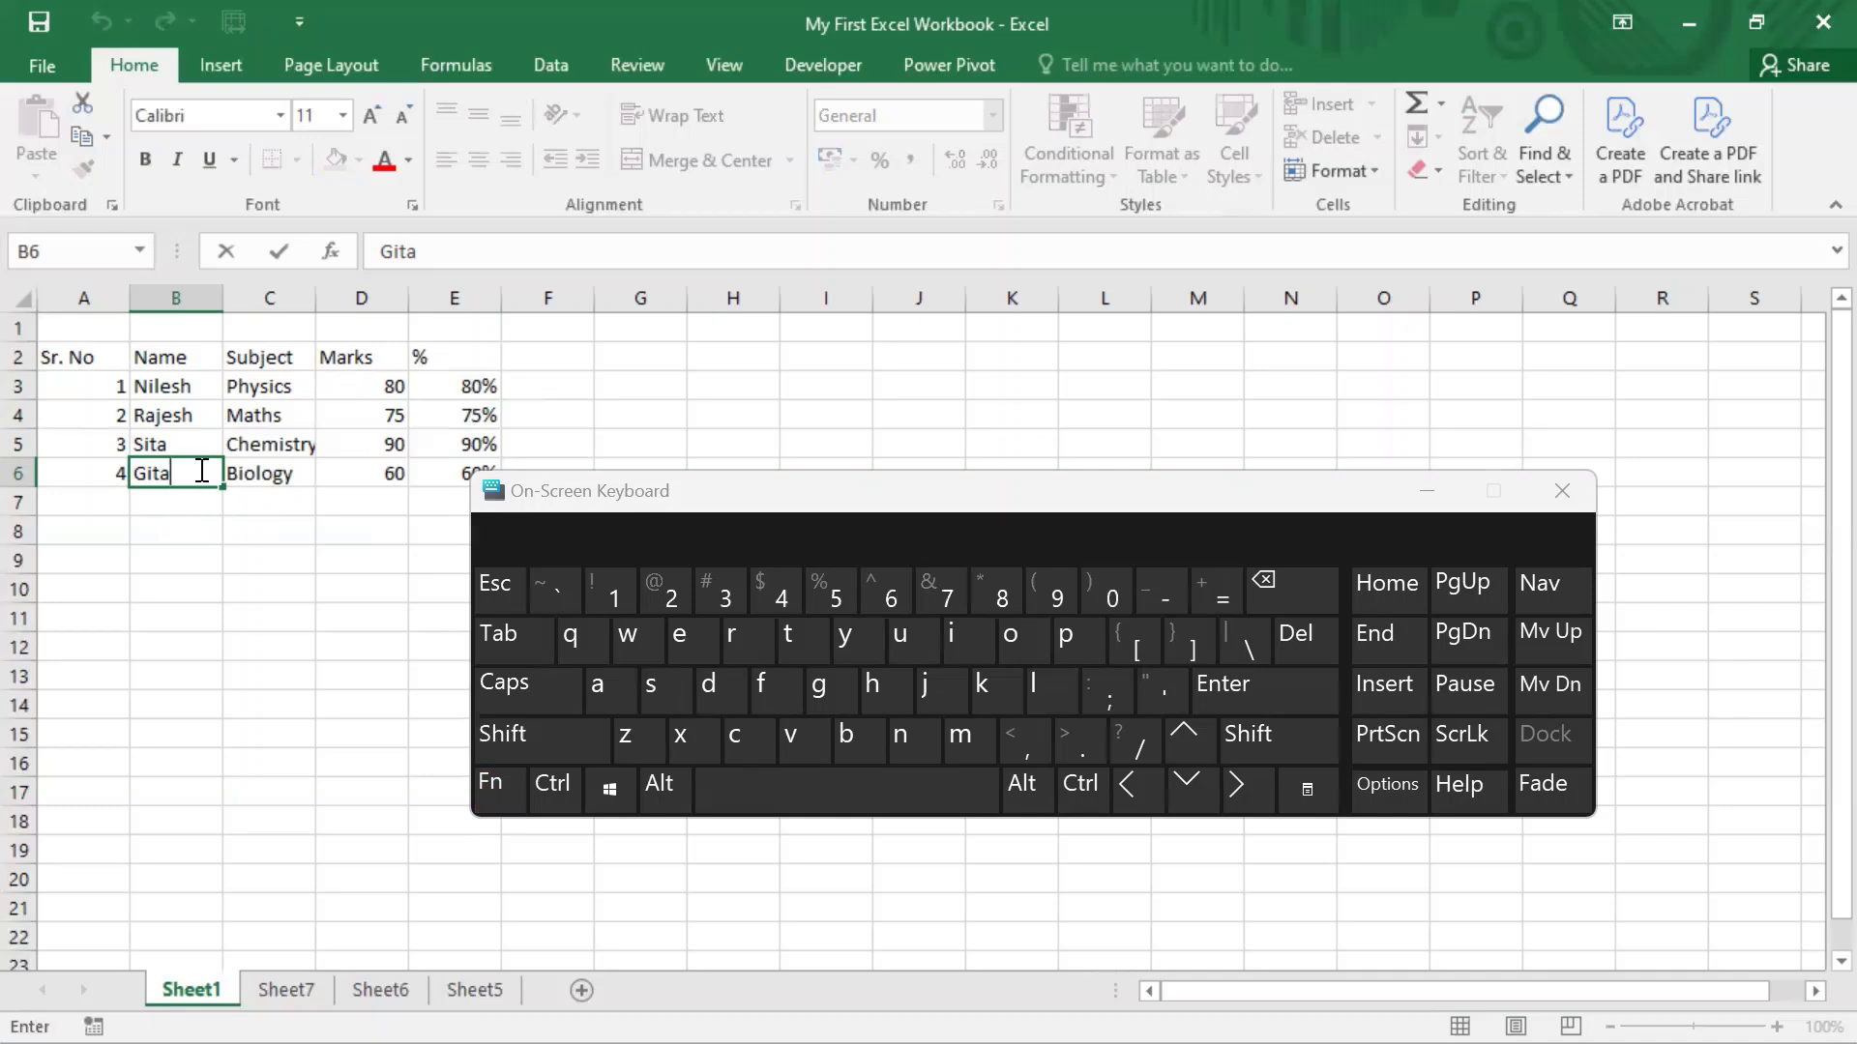
key("Escape")
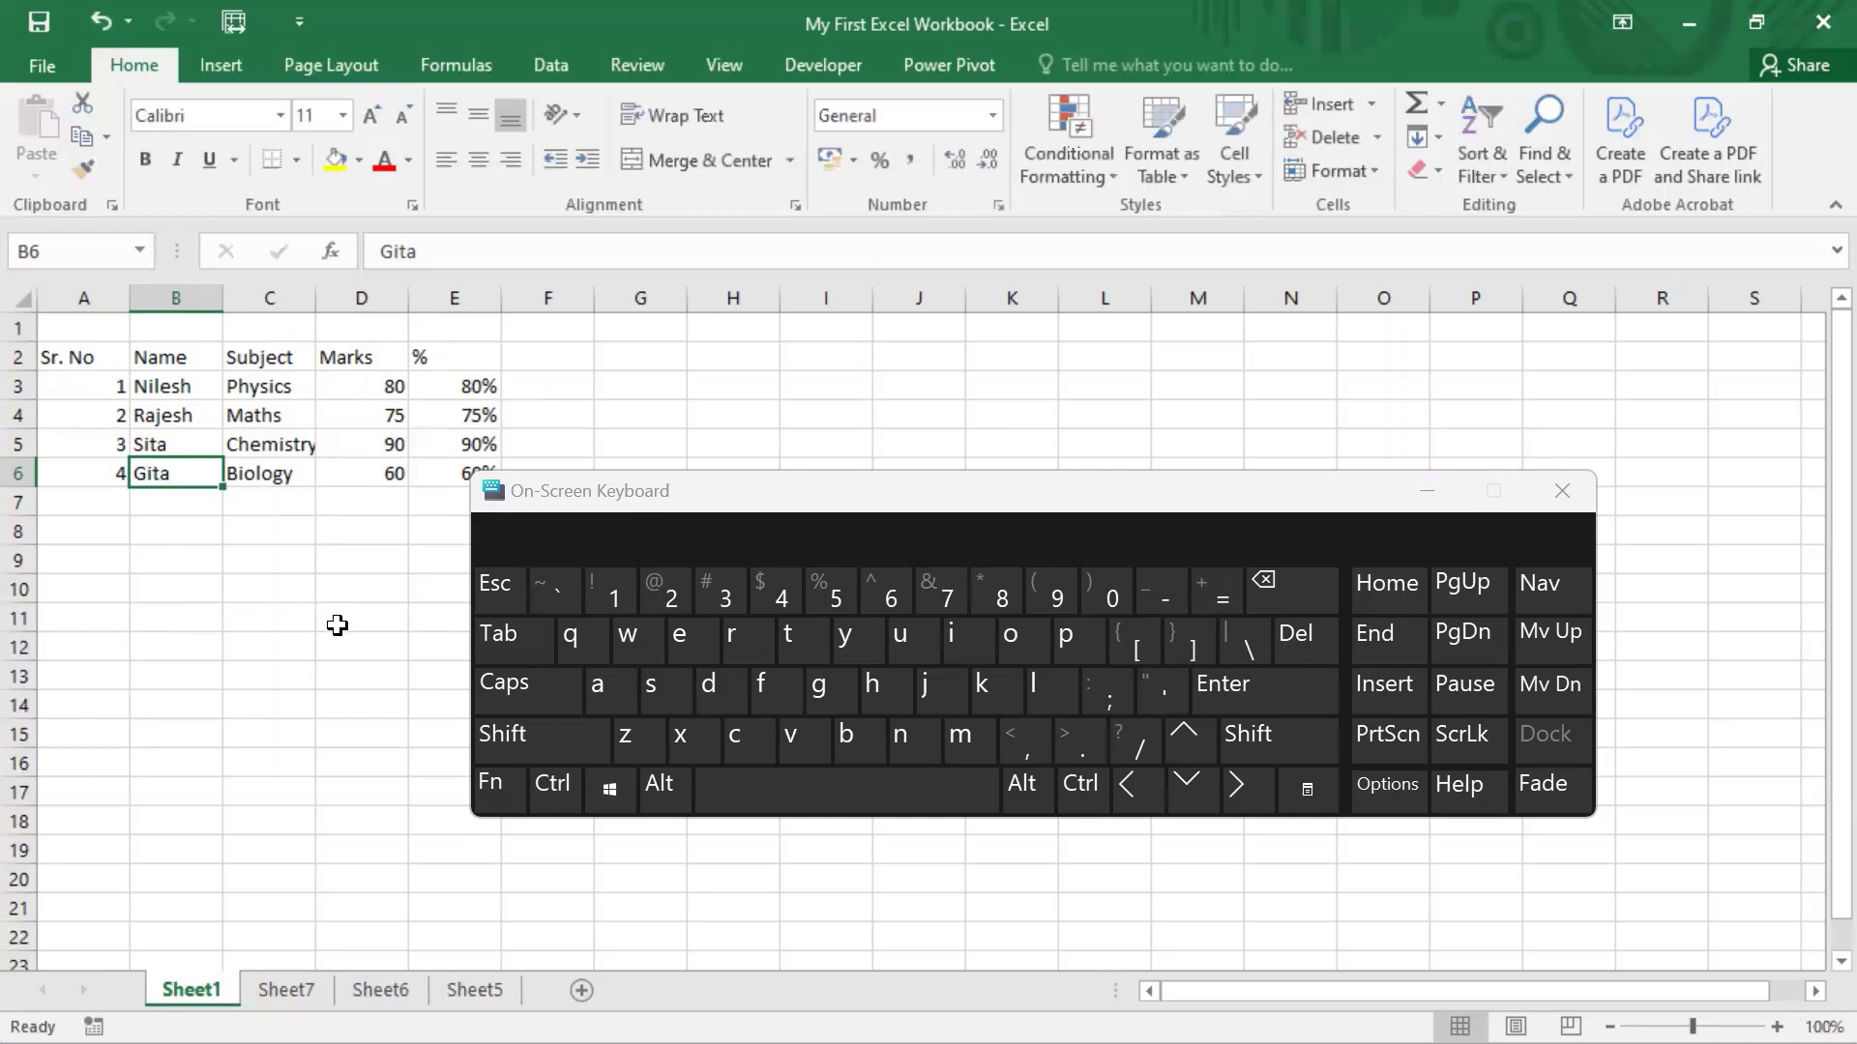
Step: Overwrite the name in cell B5 with its alternative spelling and minimize the On-Screen Keyboard
left_click(196, 442)
type("Seeta")
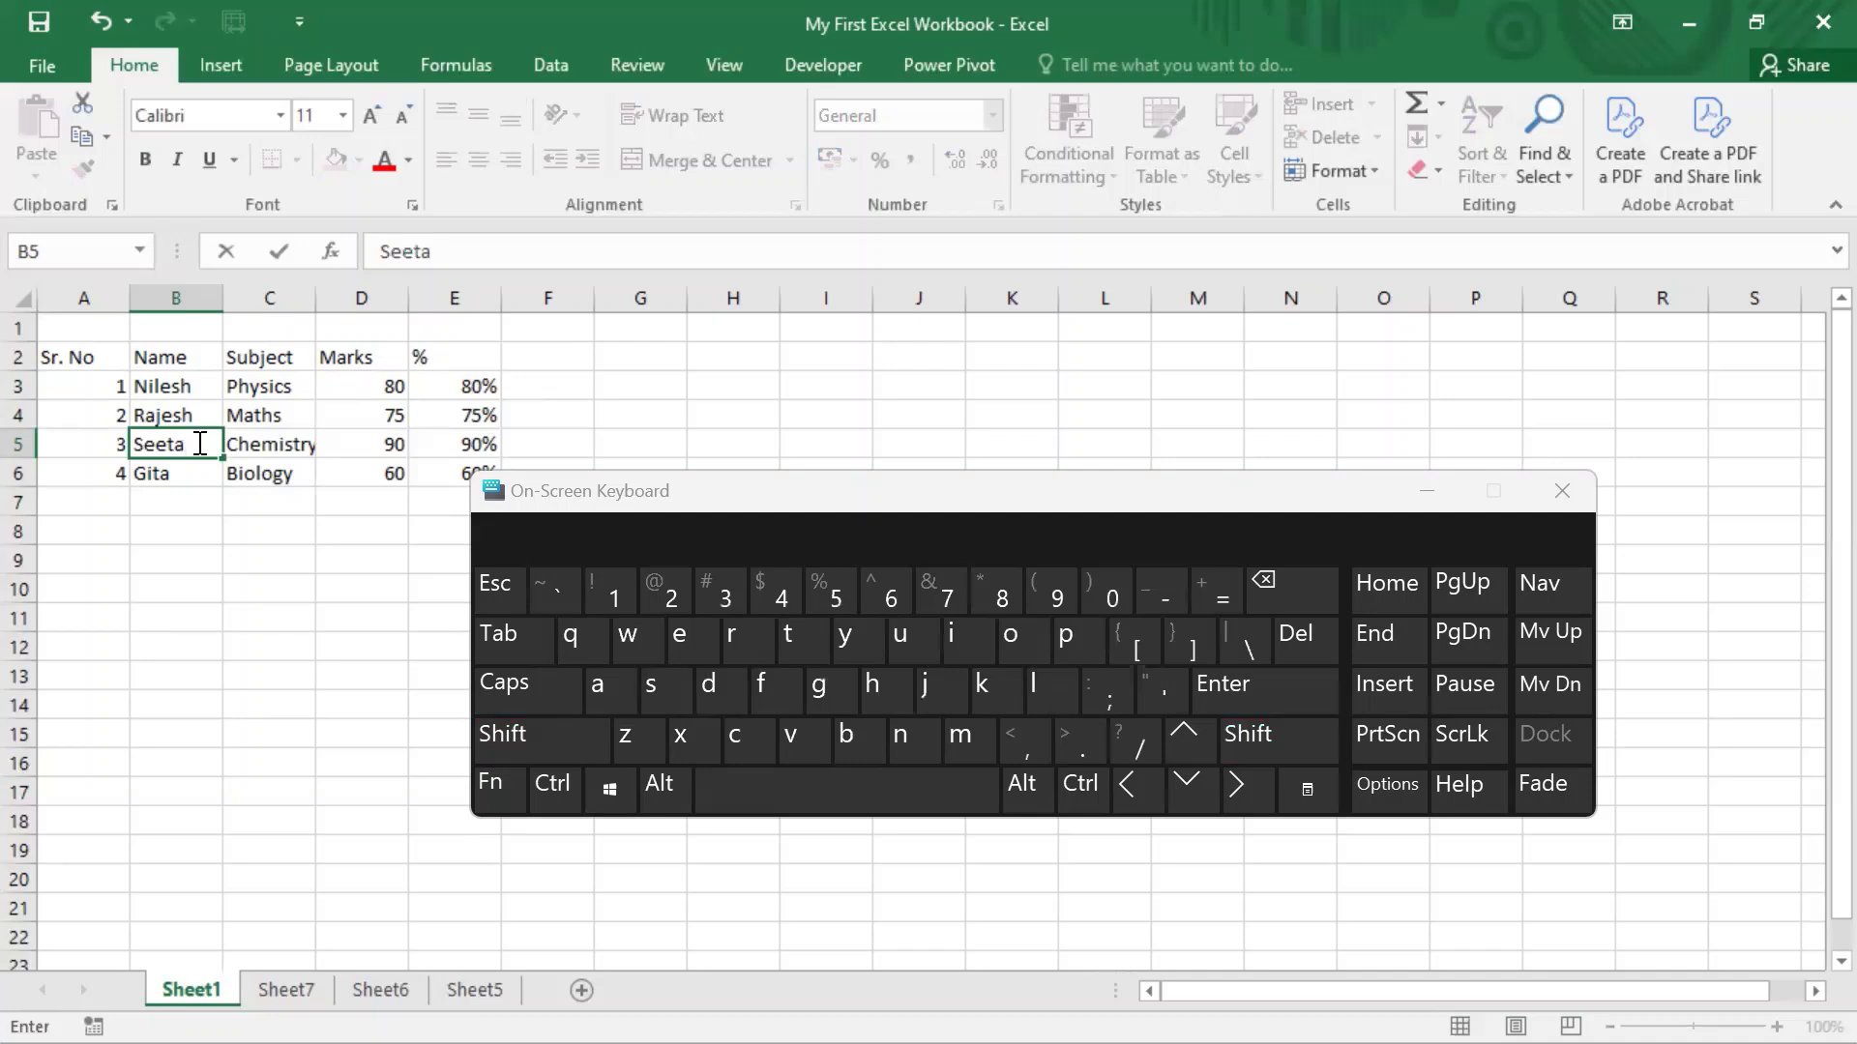
key("Return")
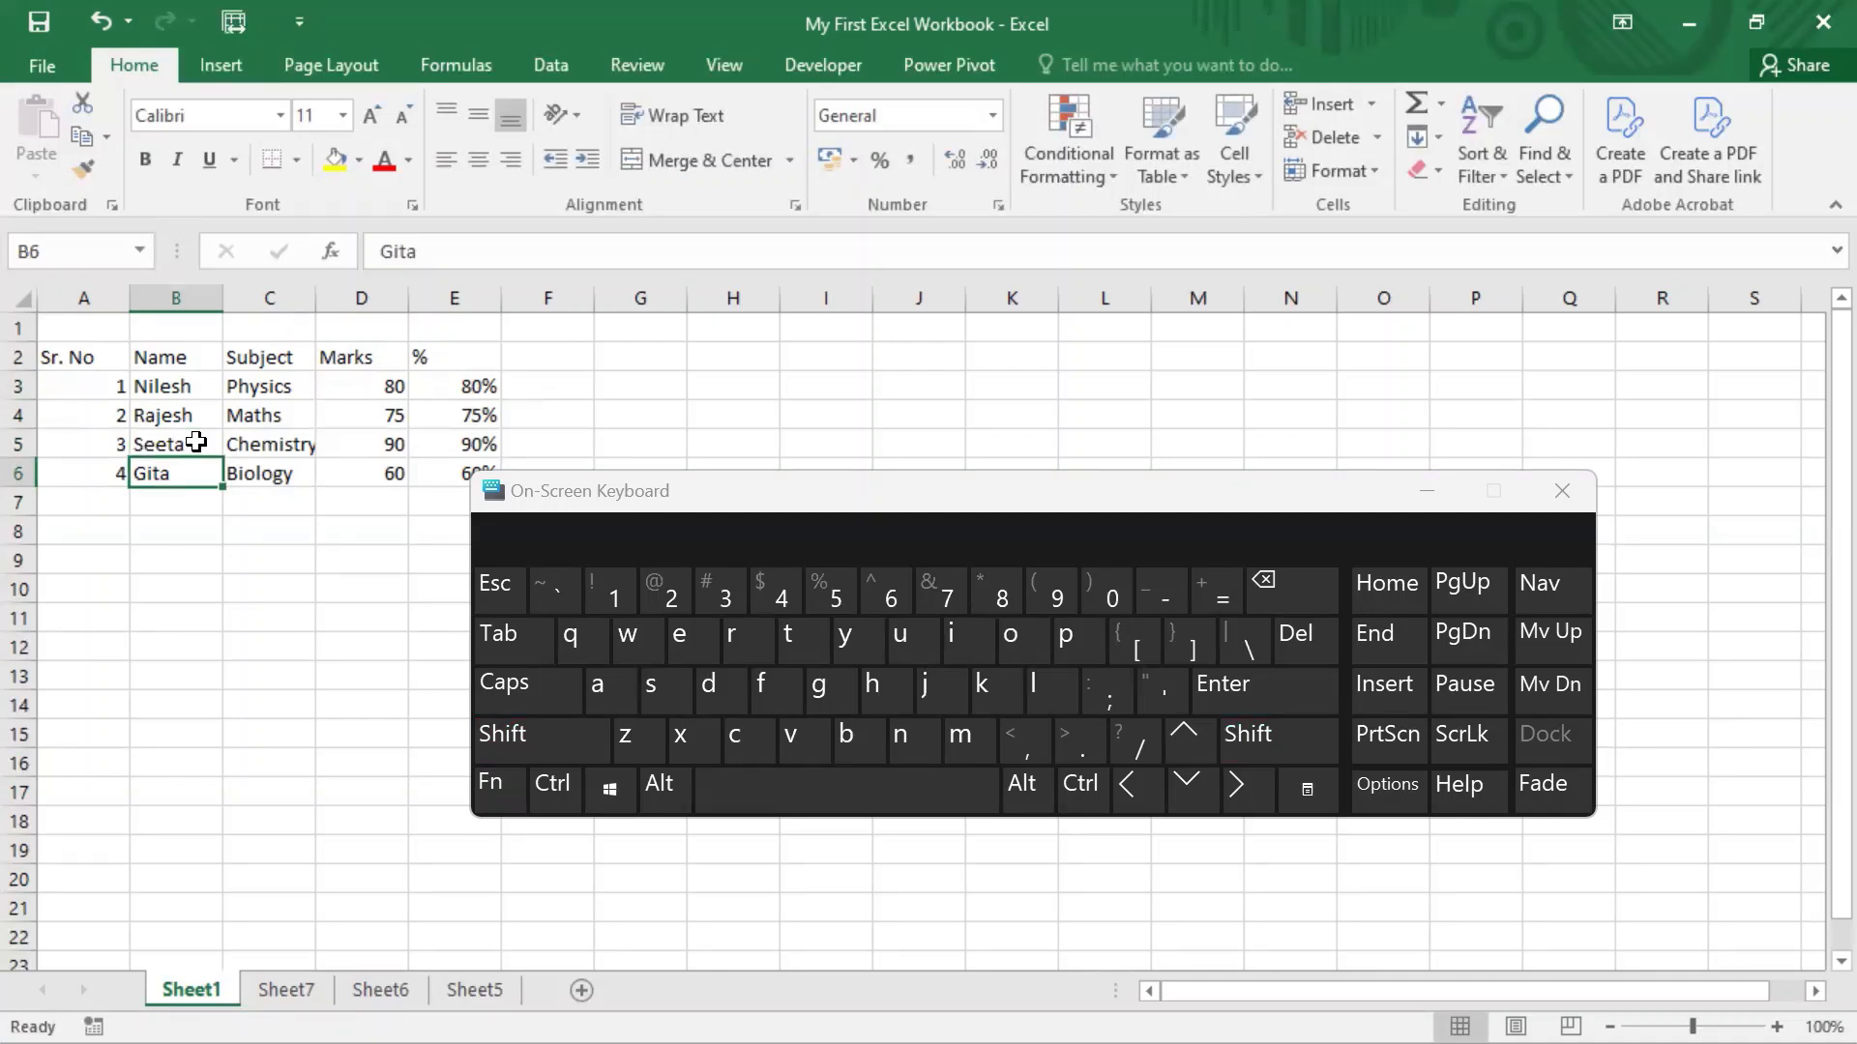
left_click(1428, 496)
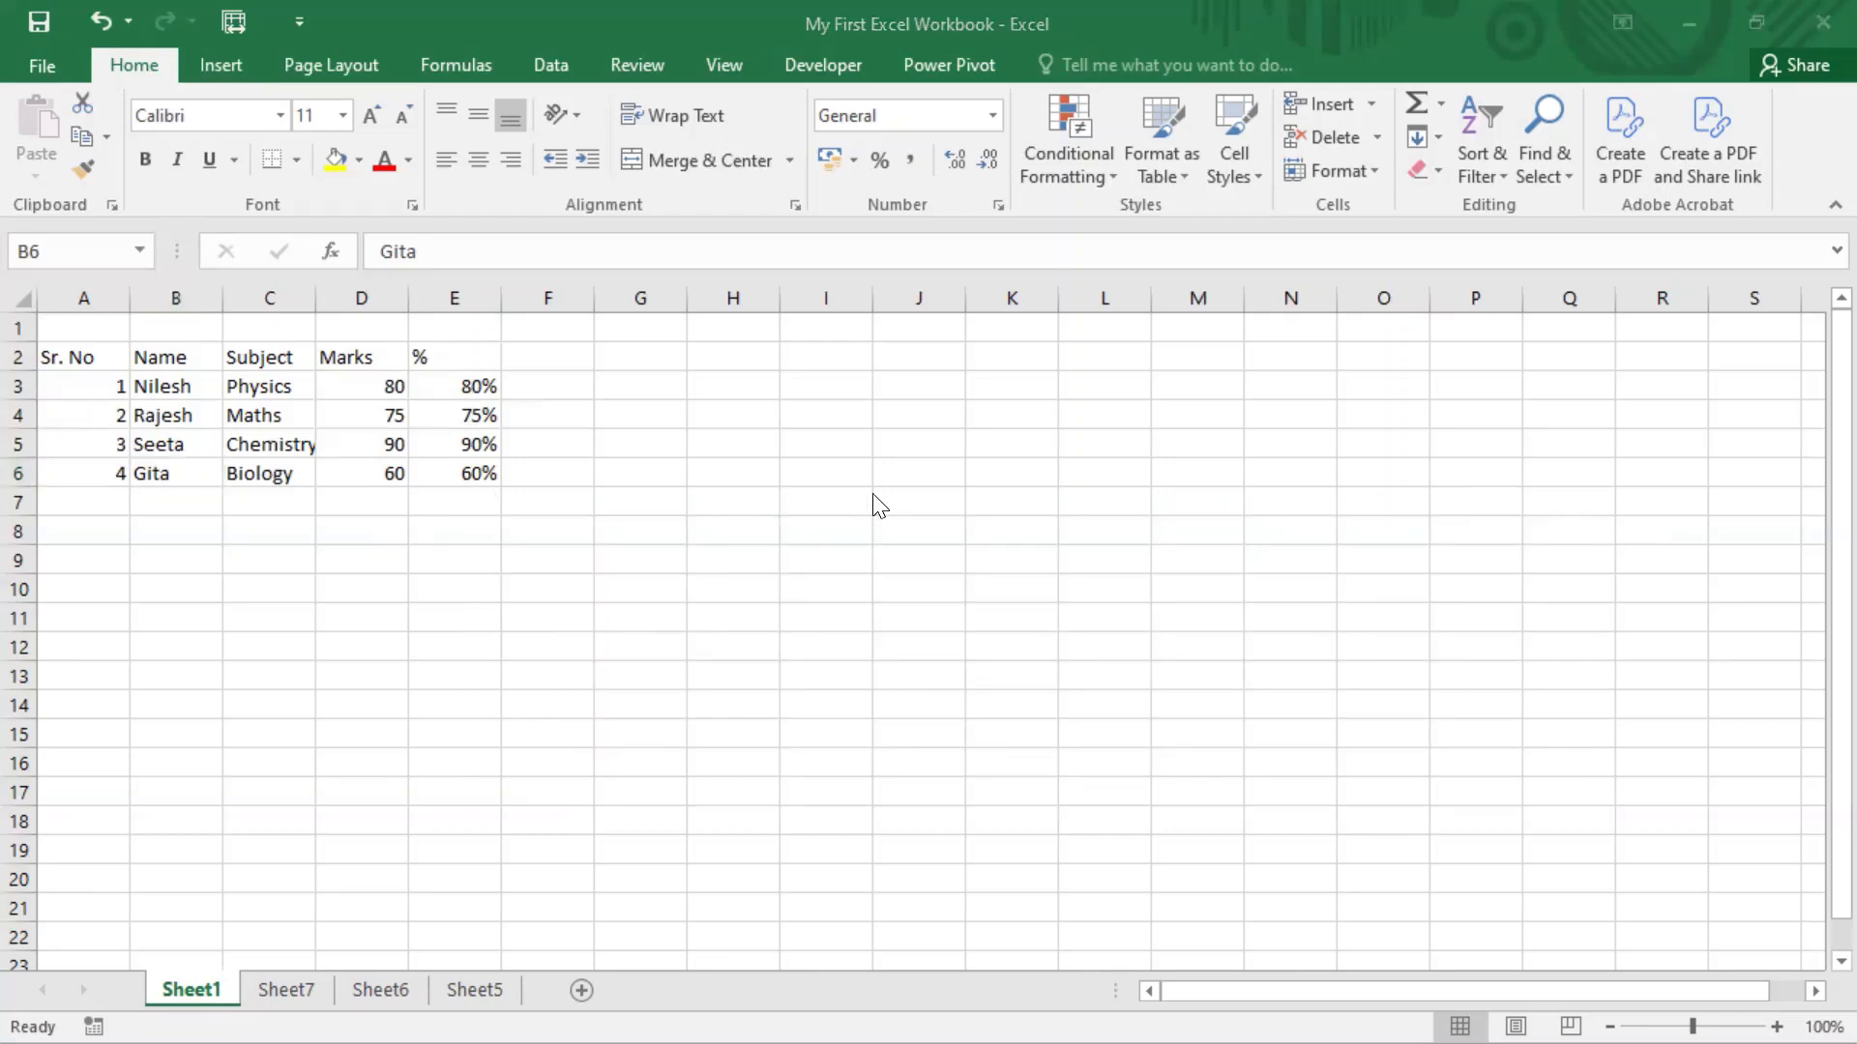